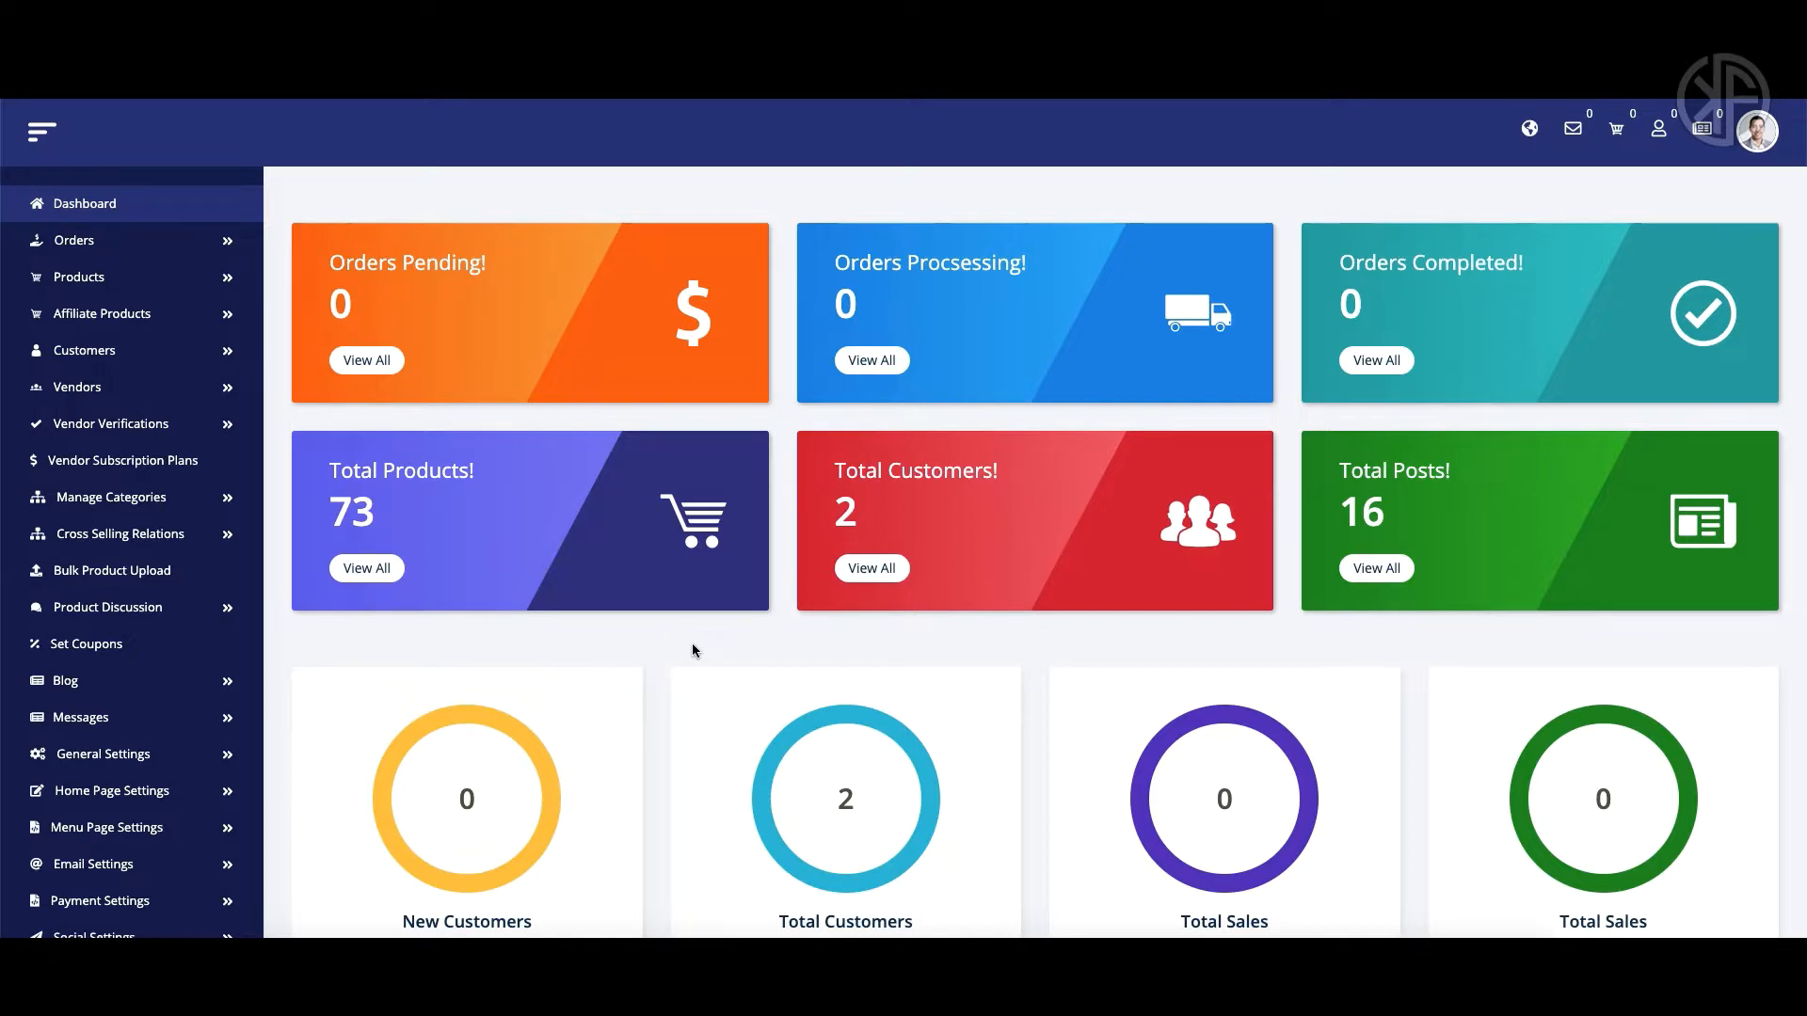
Look over the ShopZpresso storefront home page, including its banners, categories, featured products, best sellers and flash deals
click(538, 727)
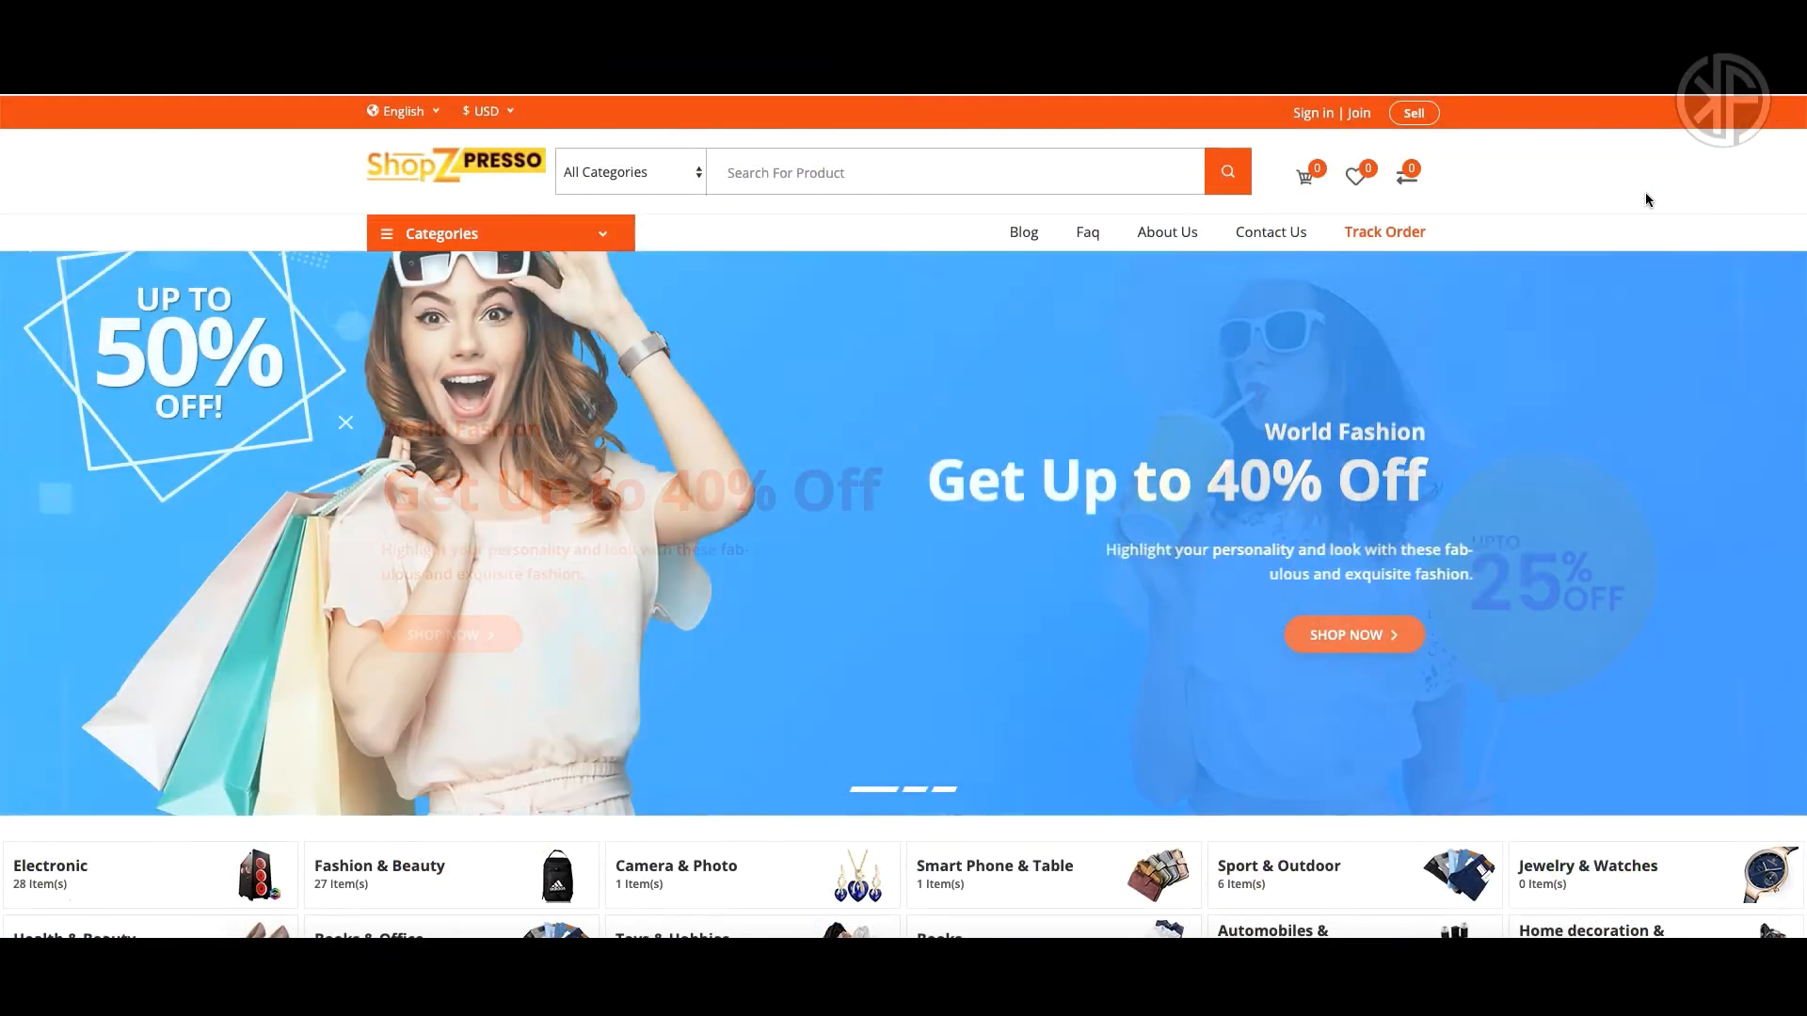
scroll(1645, 193, down, 3)
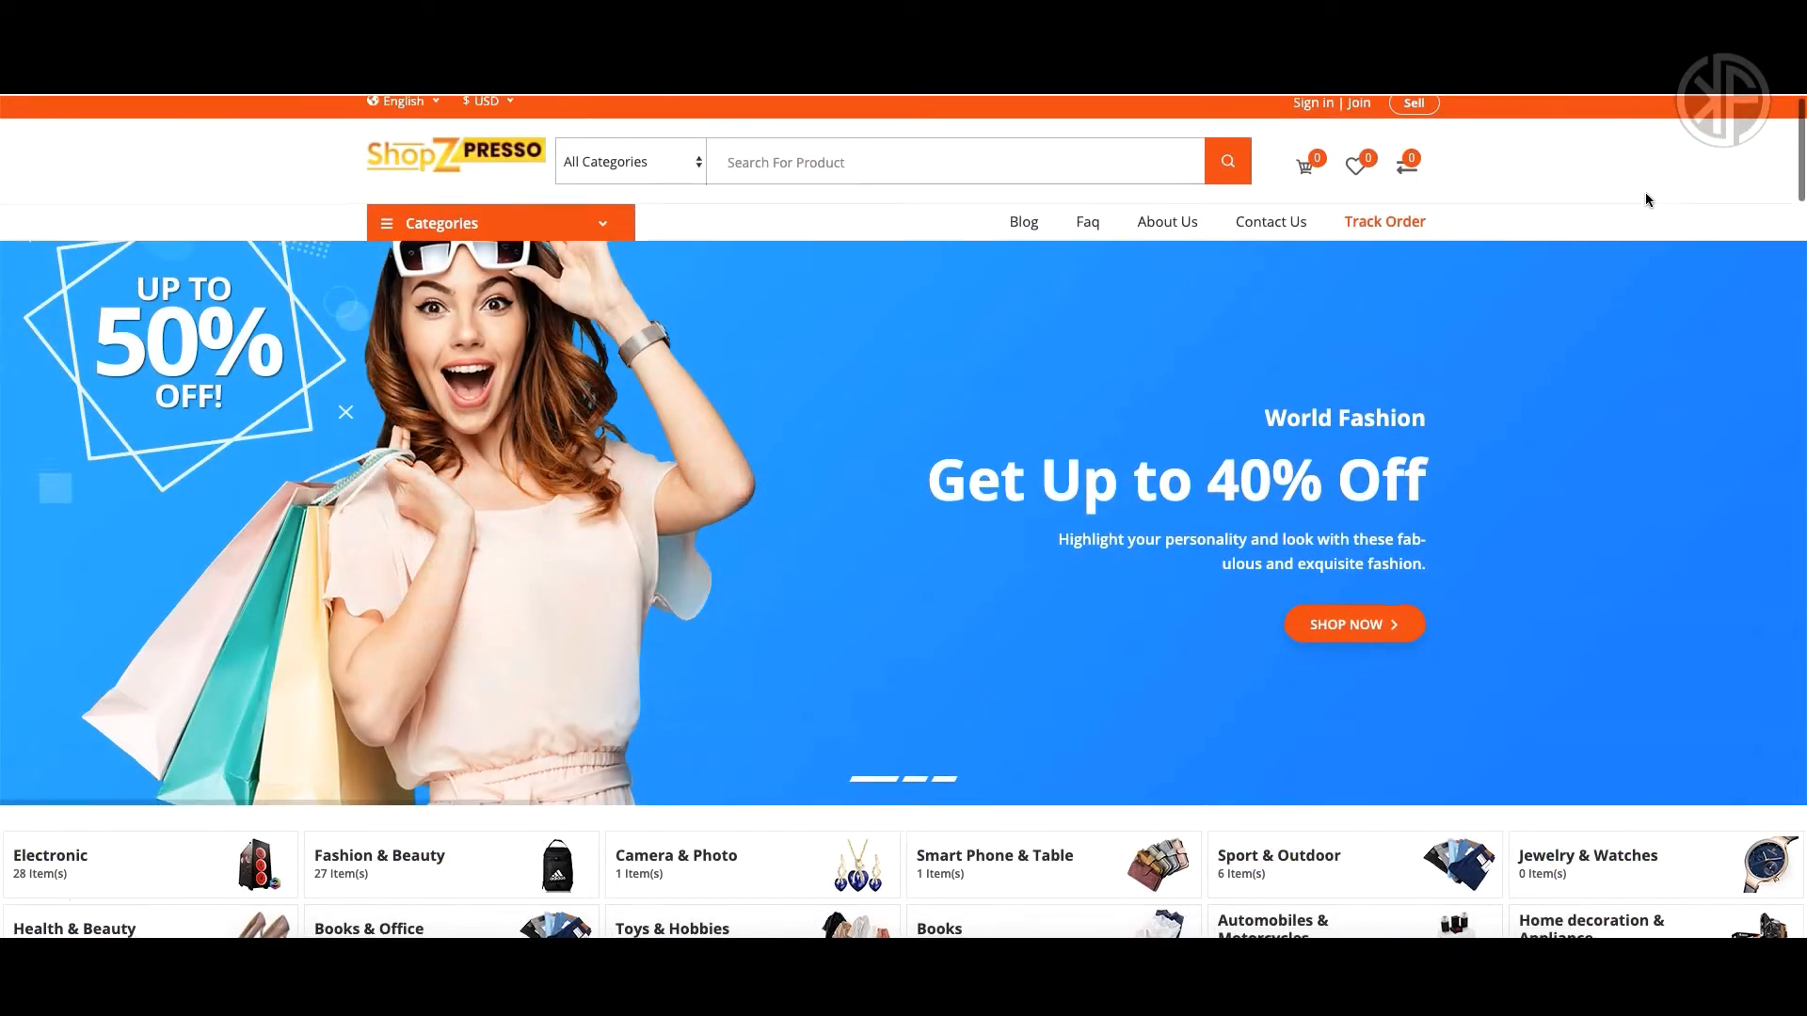
scroll(1644, 194, down, 6)
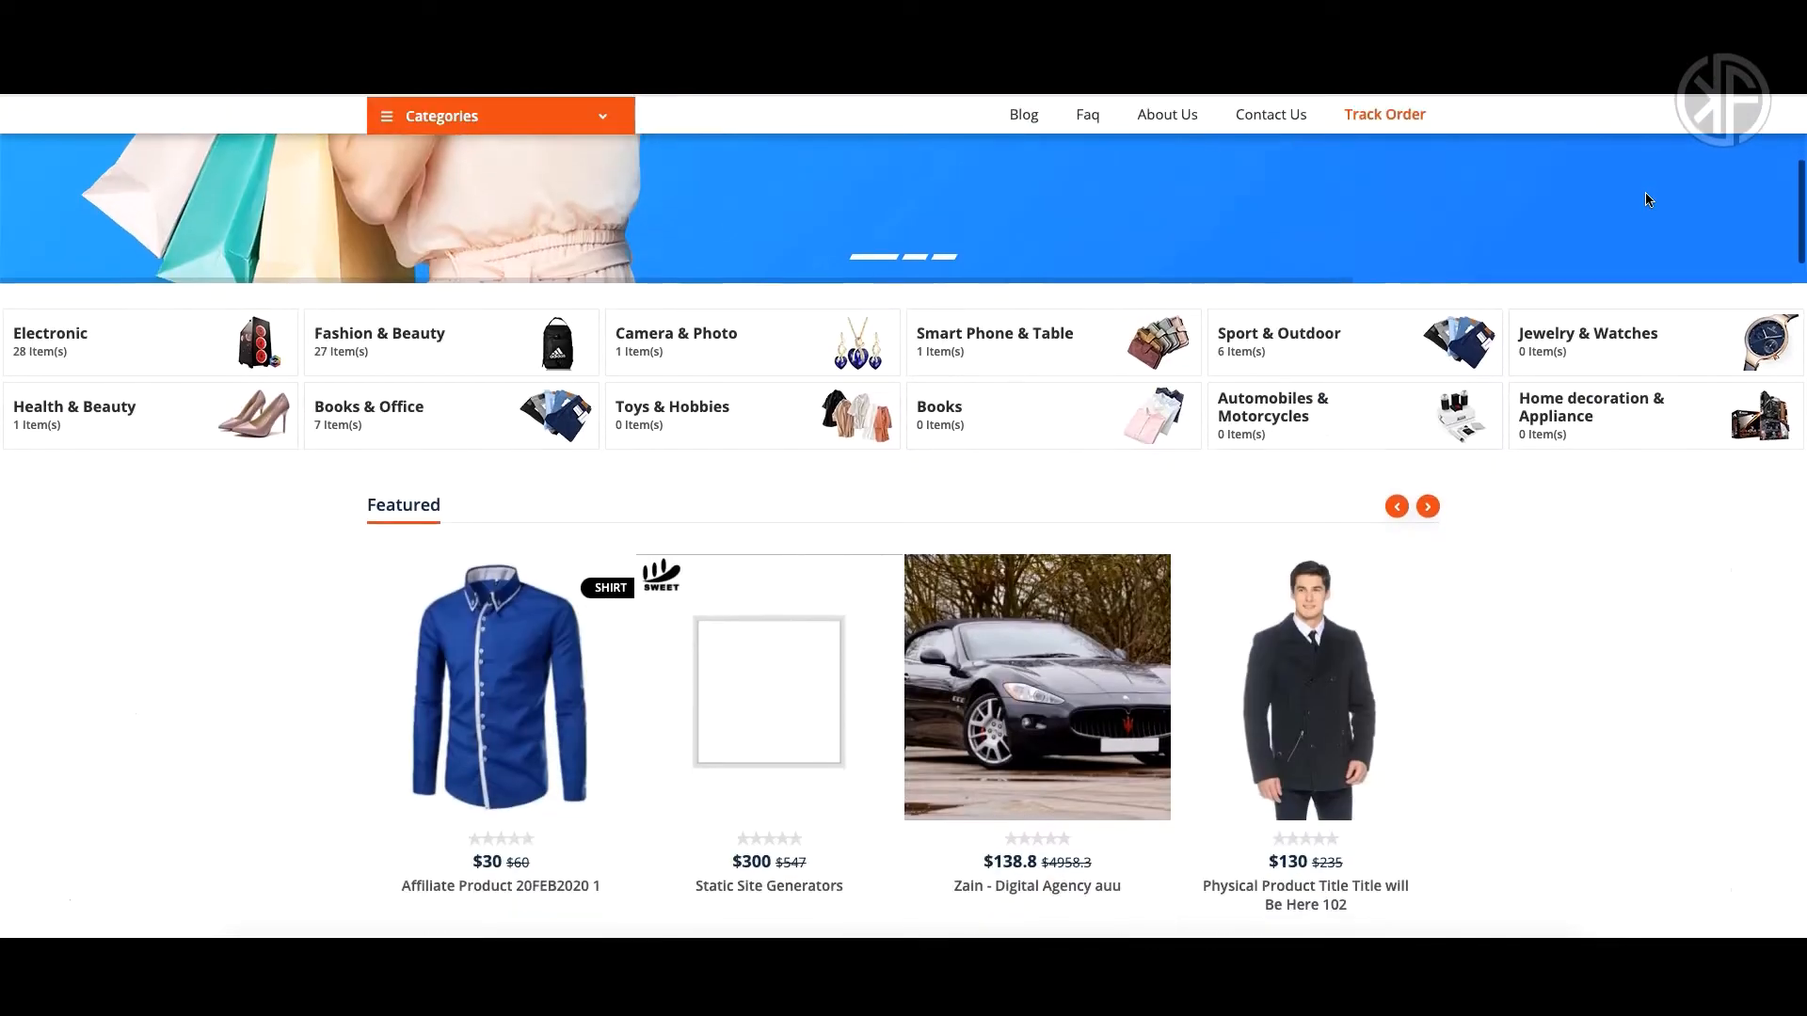
scroll(1645, 195, down, 5)
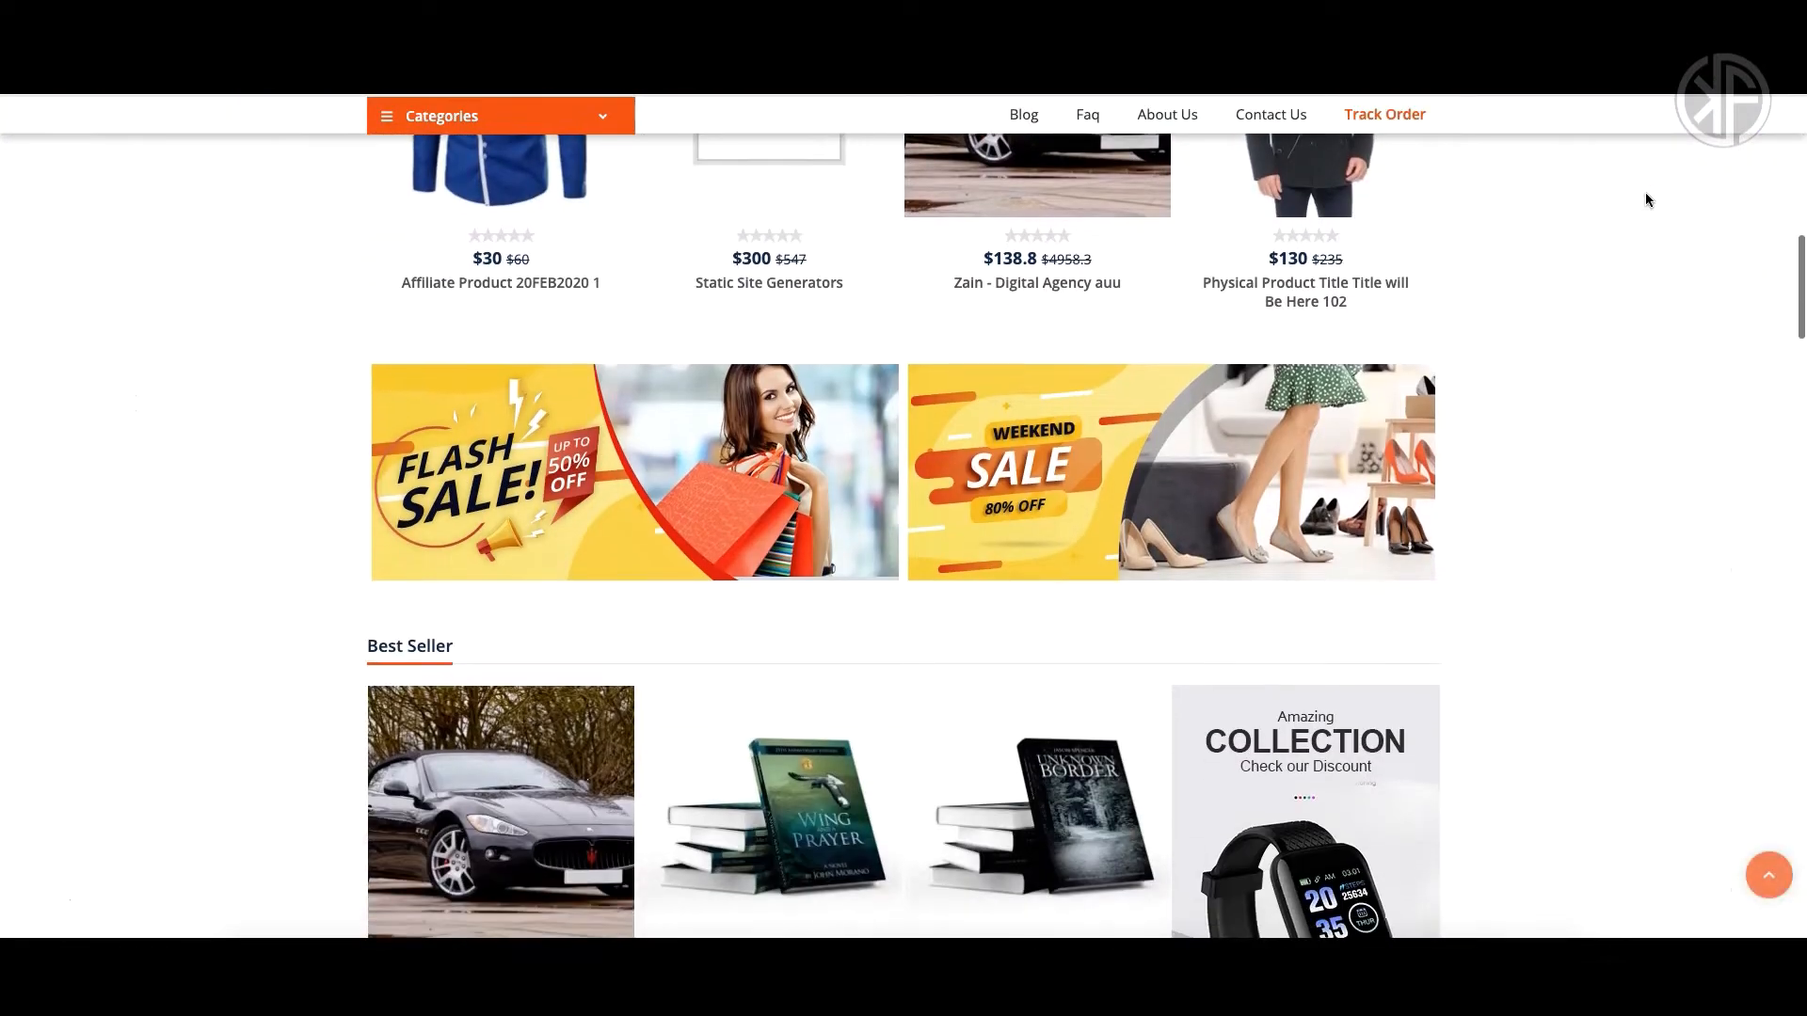
scroll(1645, 200, down, 10)
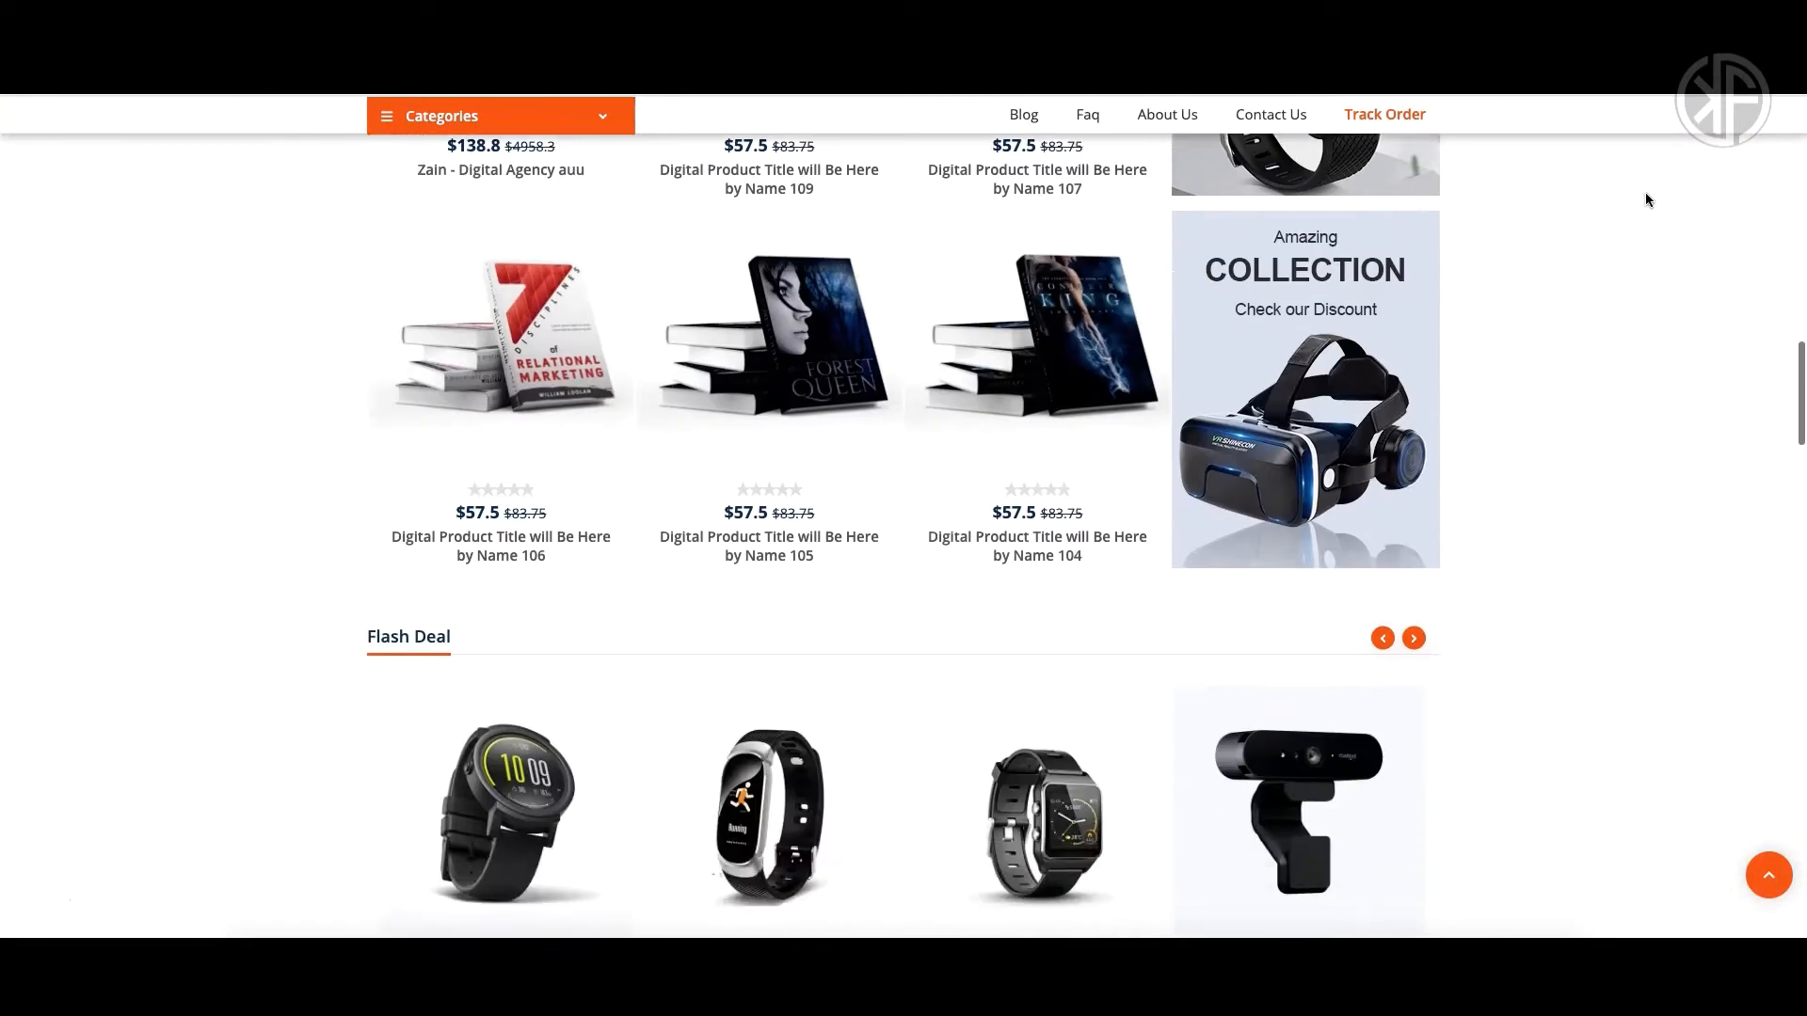
scroll(1644, 199, down, 3)
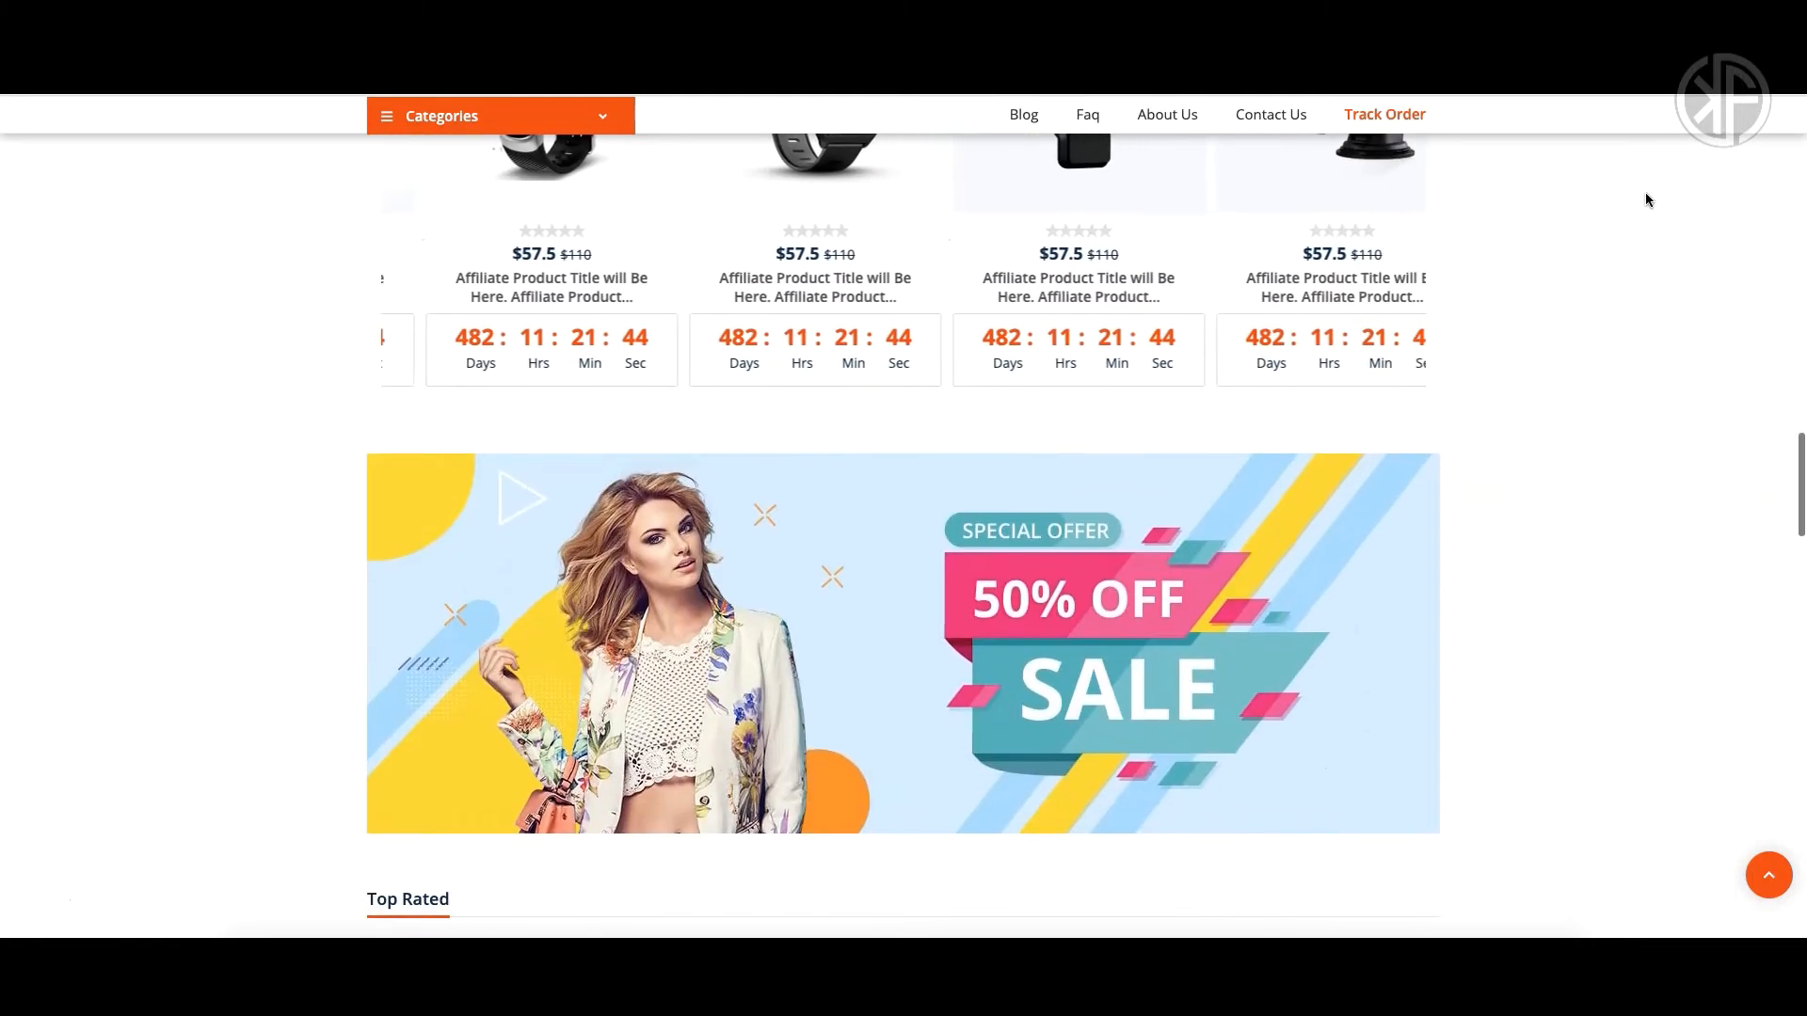
scroll(1645, 200, up, 5)
scroll(1645, 200, up, 15)
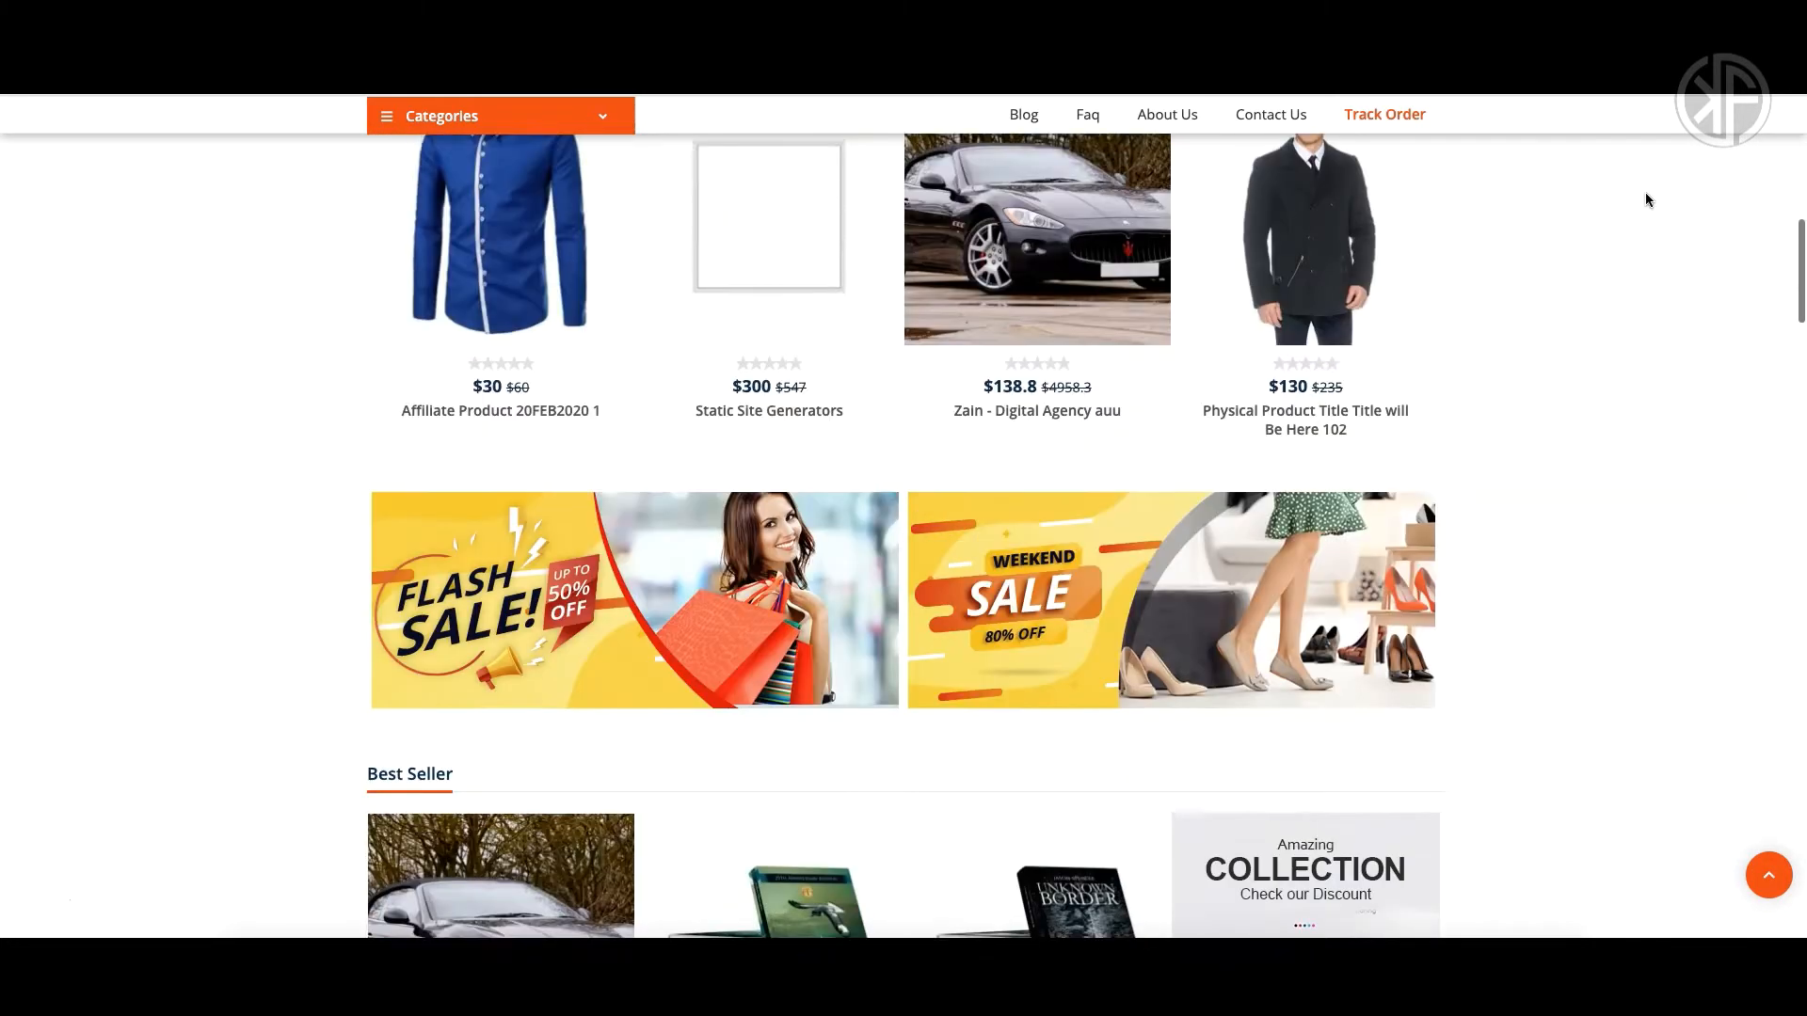
scroll(1644, 195, up, 2)
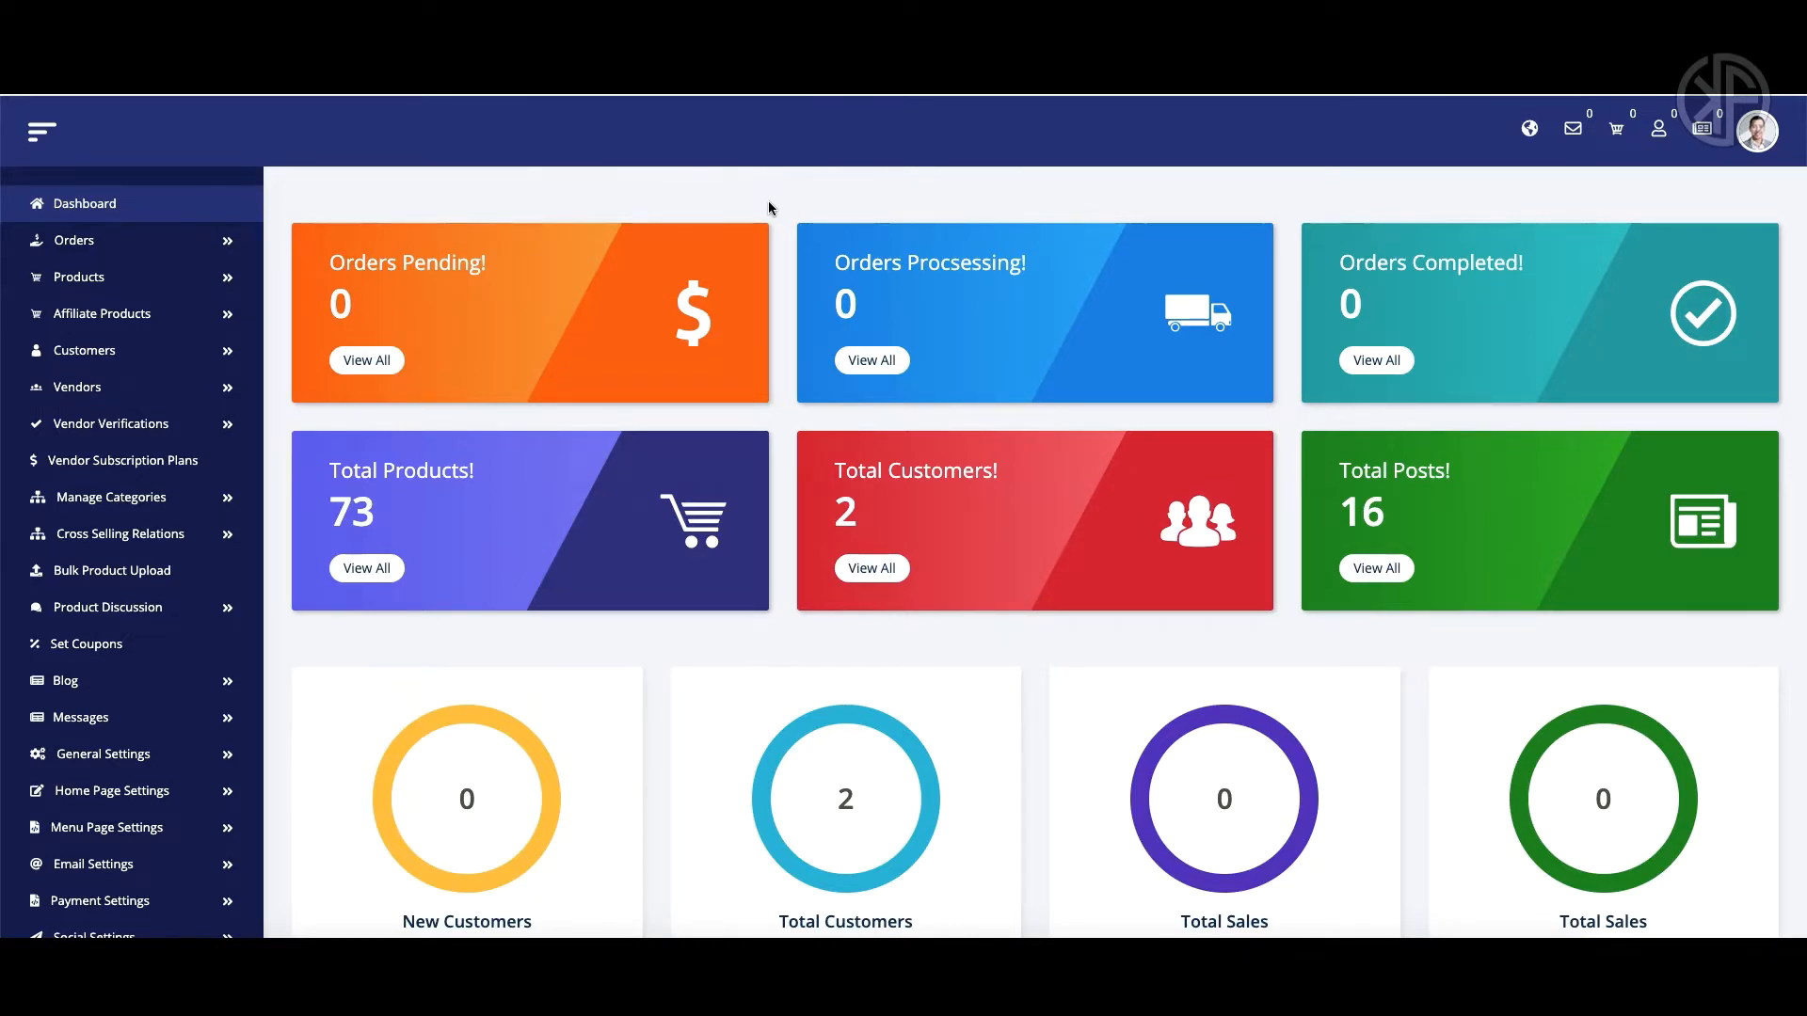
Examine the admin dashboard's order, customer and sales summaries, product lists, 30-day sales chart, referrals and operating system statistics
scroll(768, 207, down, 1)
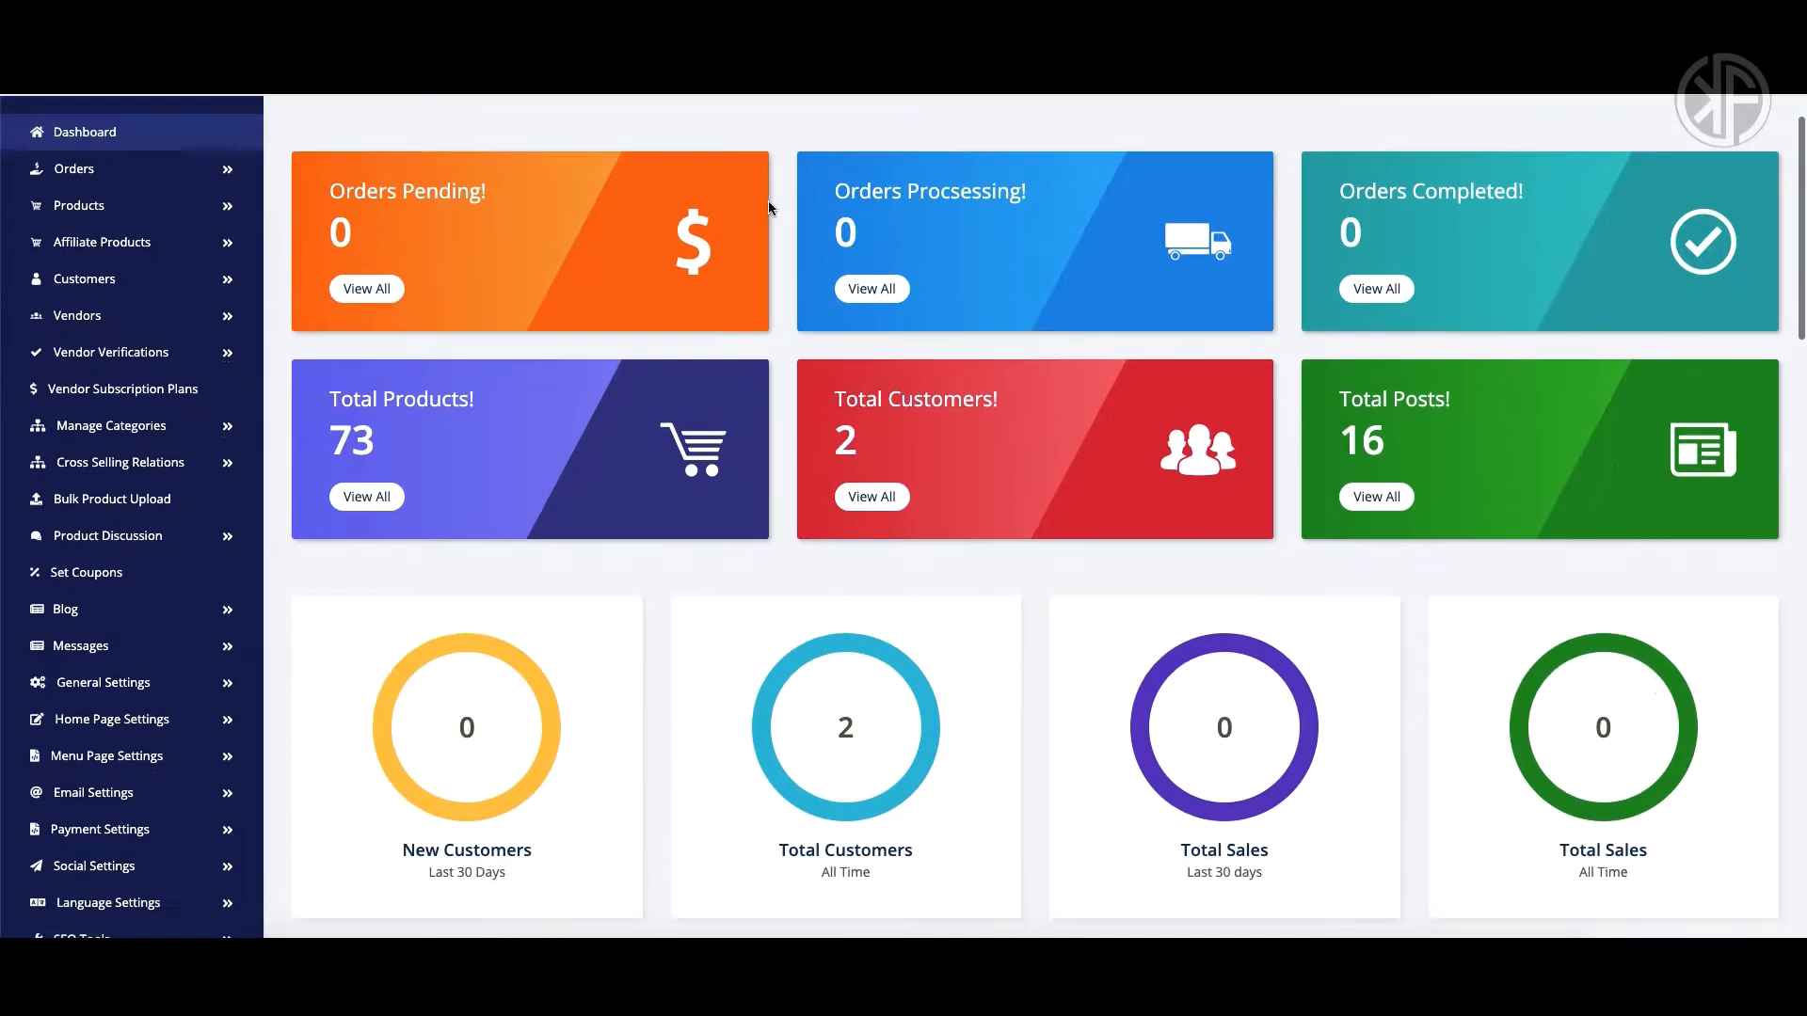
scroll(768, 202, down, 4)
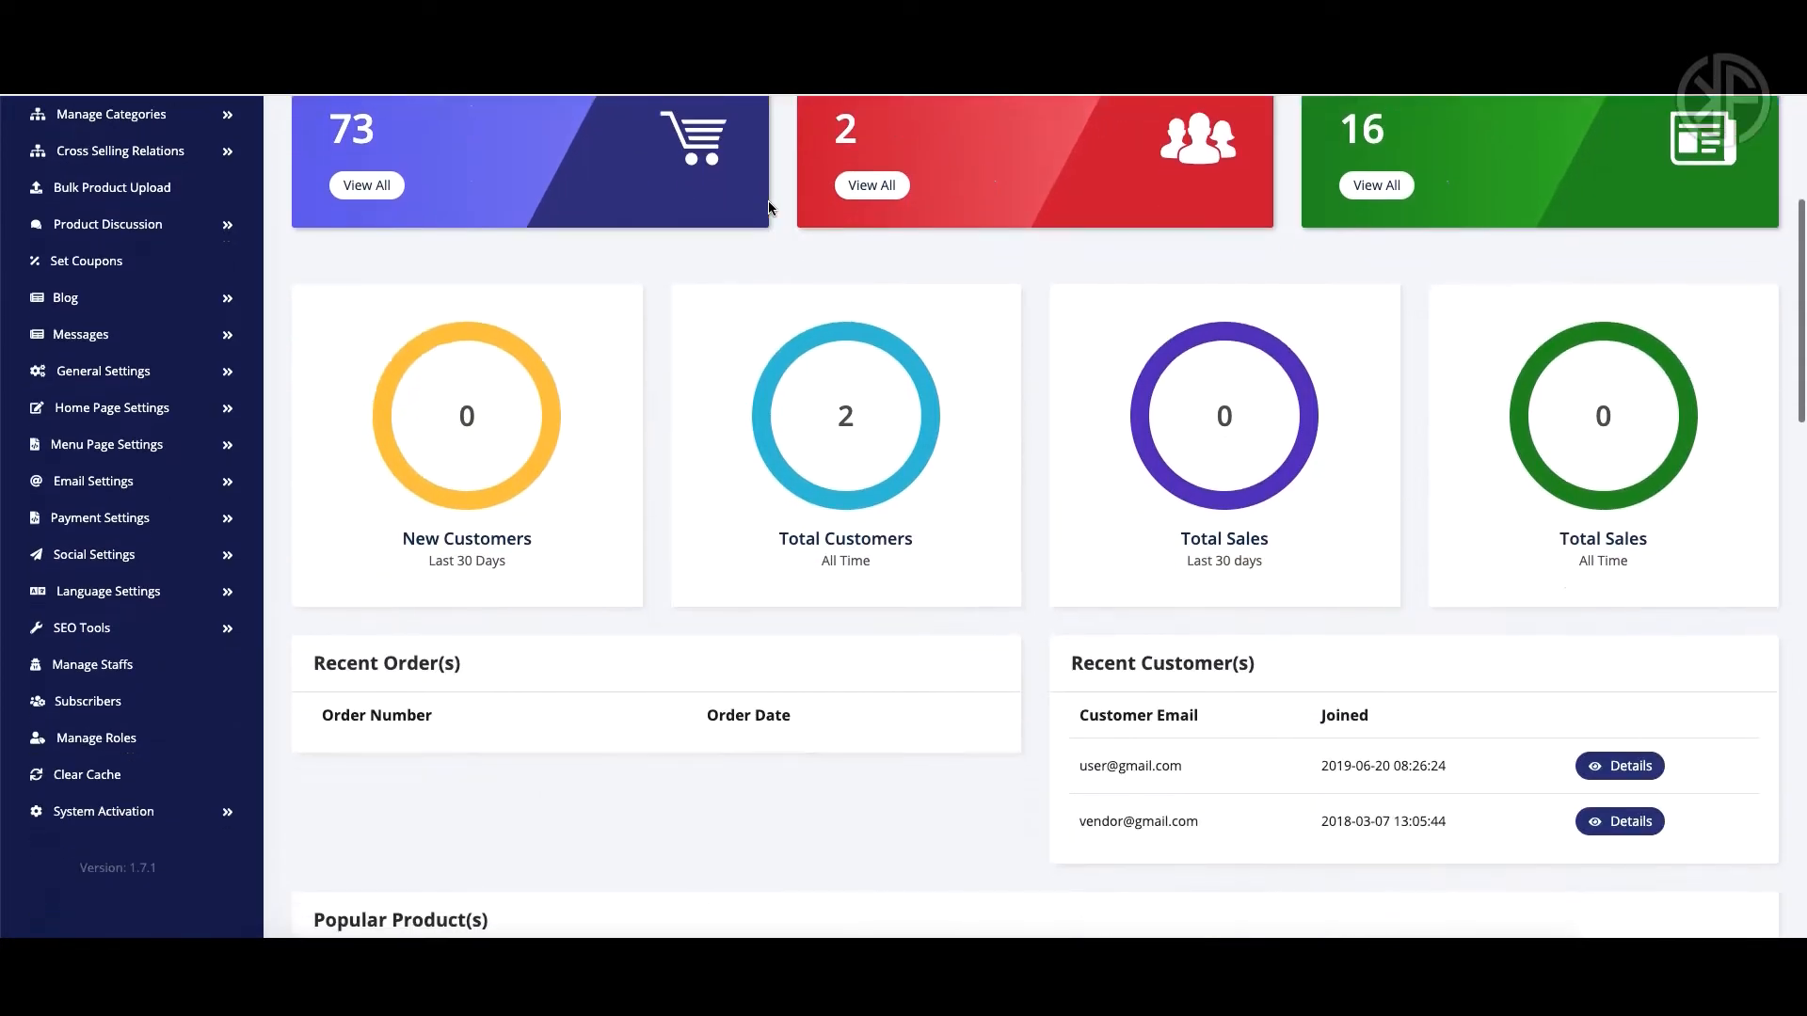
scroll(768, 207, down, 8)
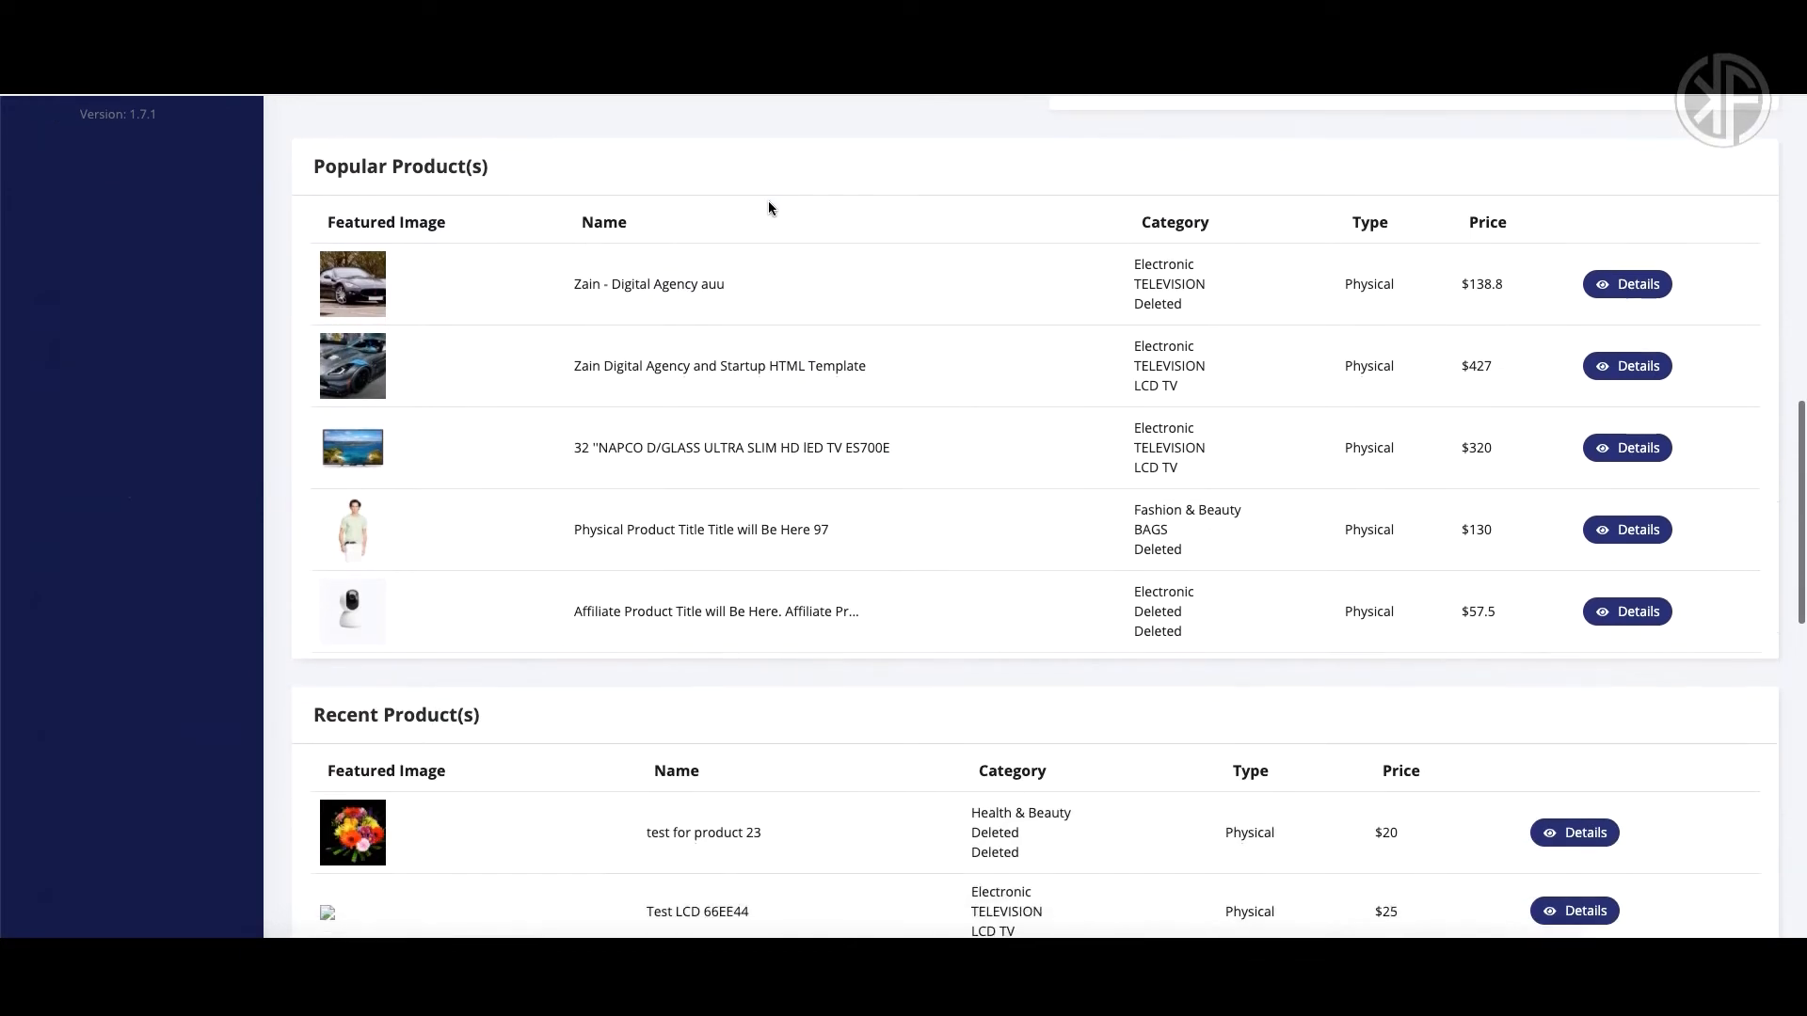
scroll(768, 207, down, 5)
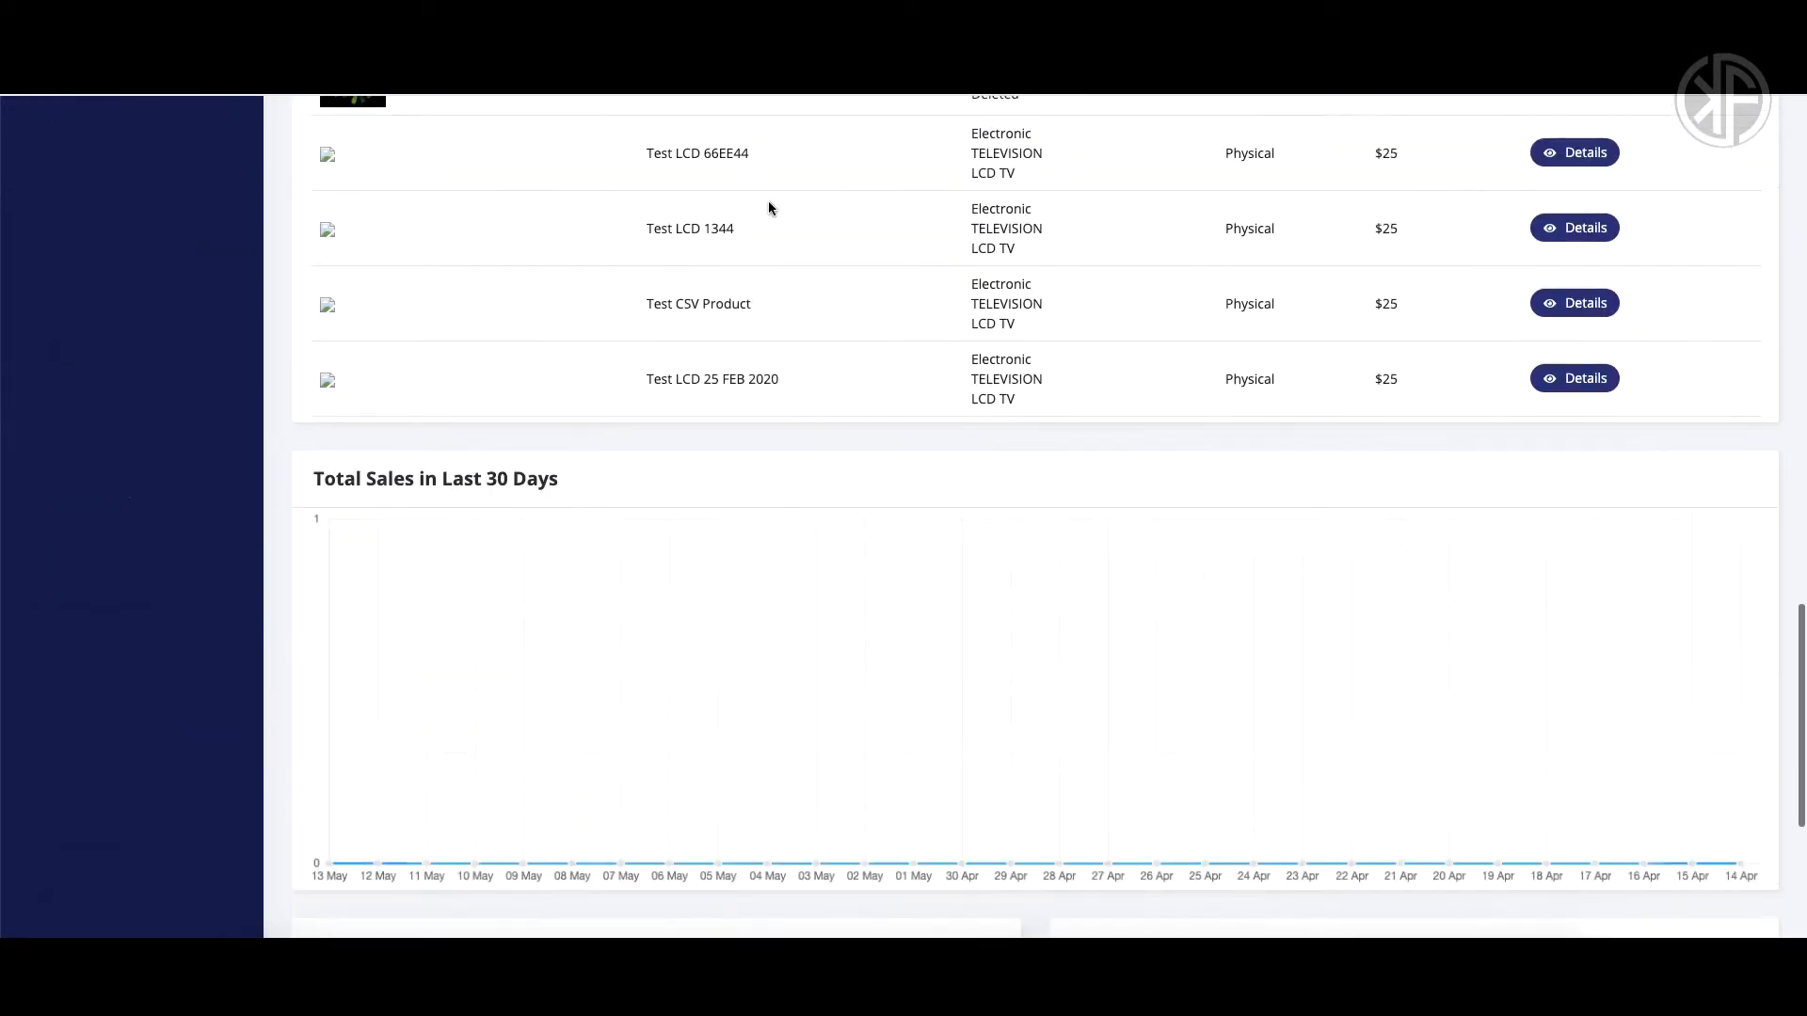
scroll(768, 208, down, 4)
scroll(768, 207, up, 3)
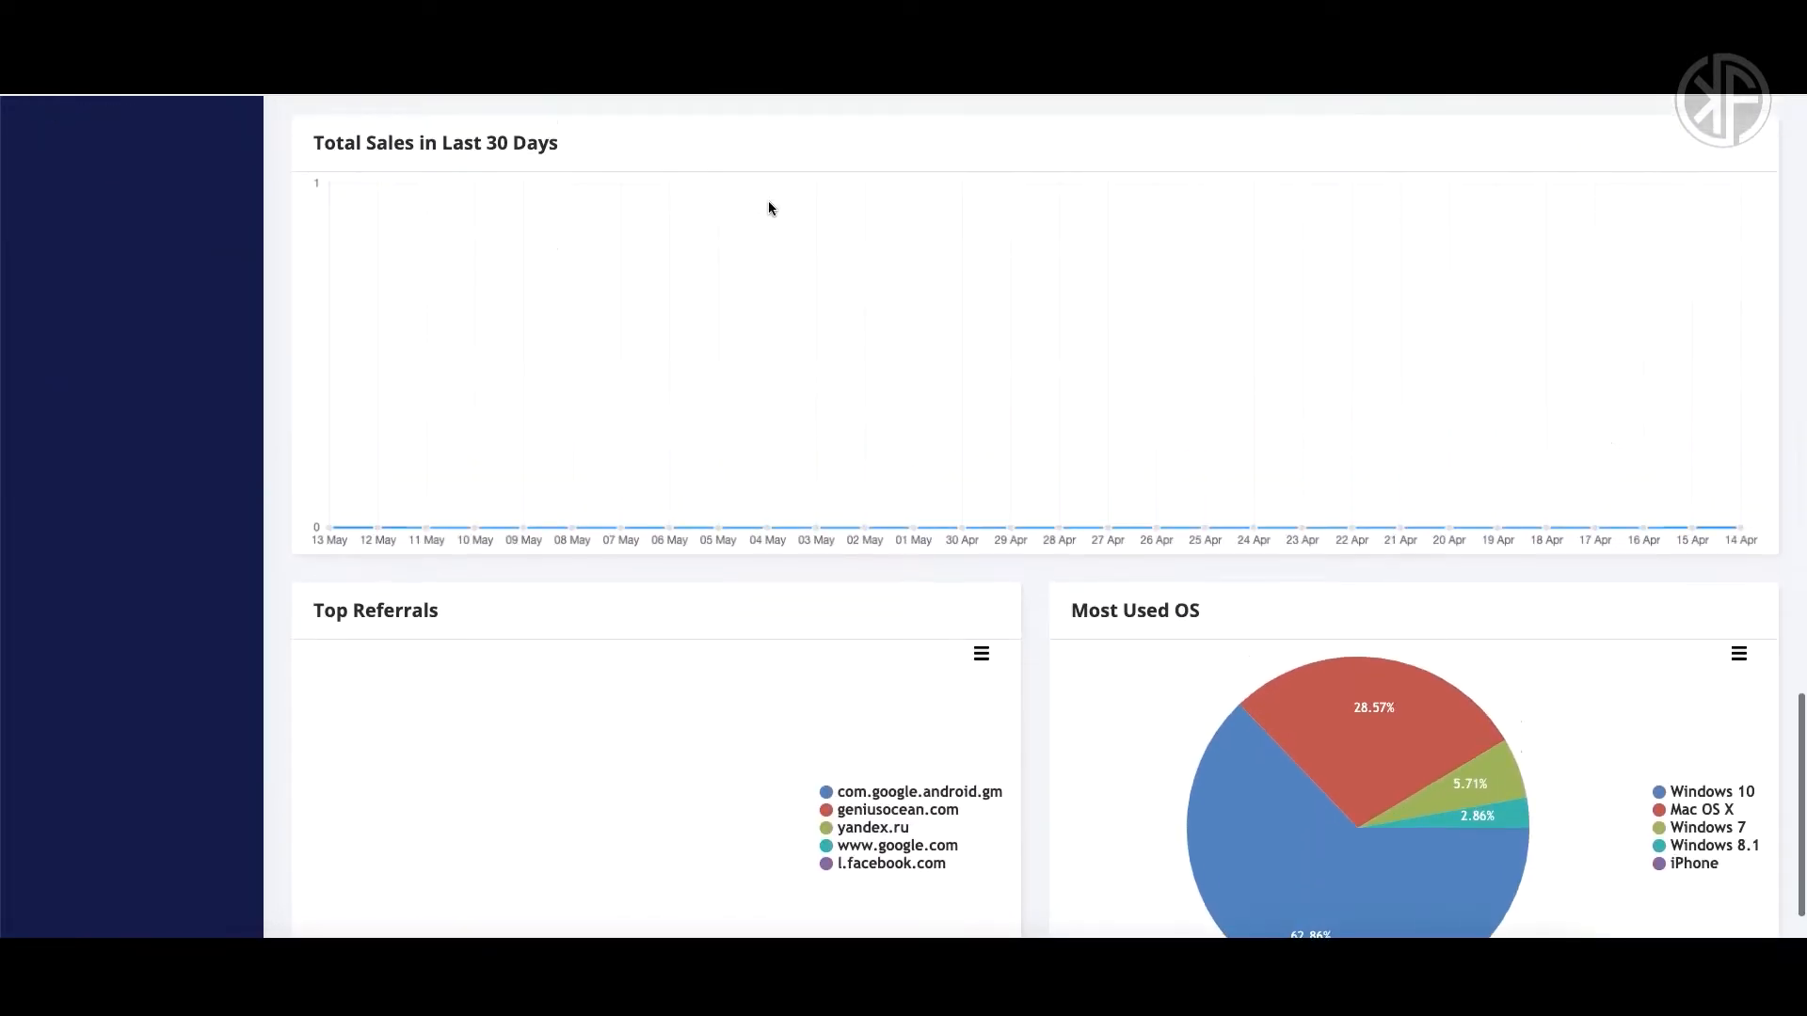
scroll(768, 203, up, 20)
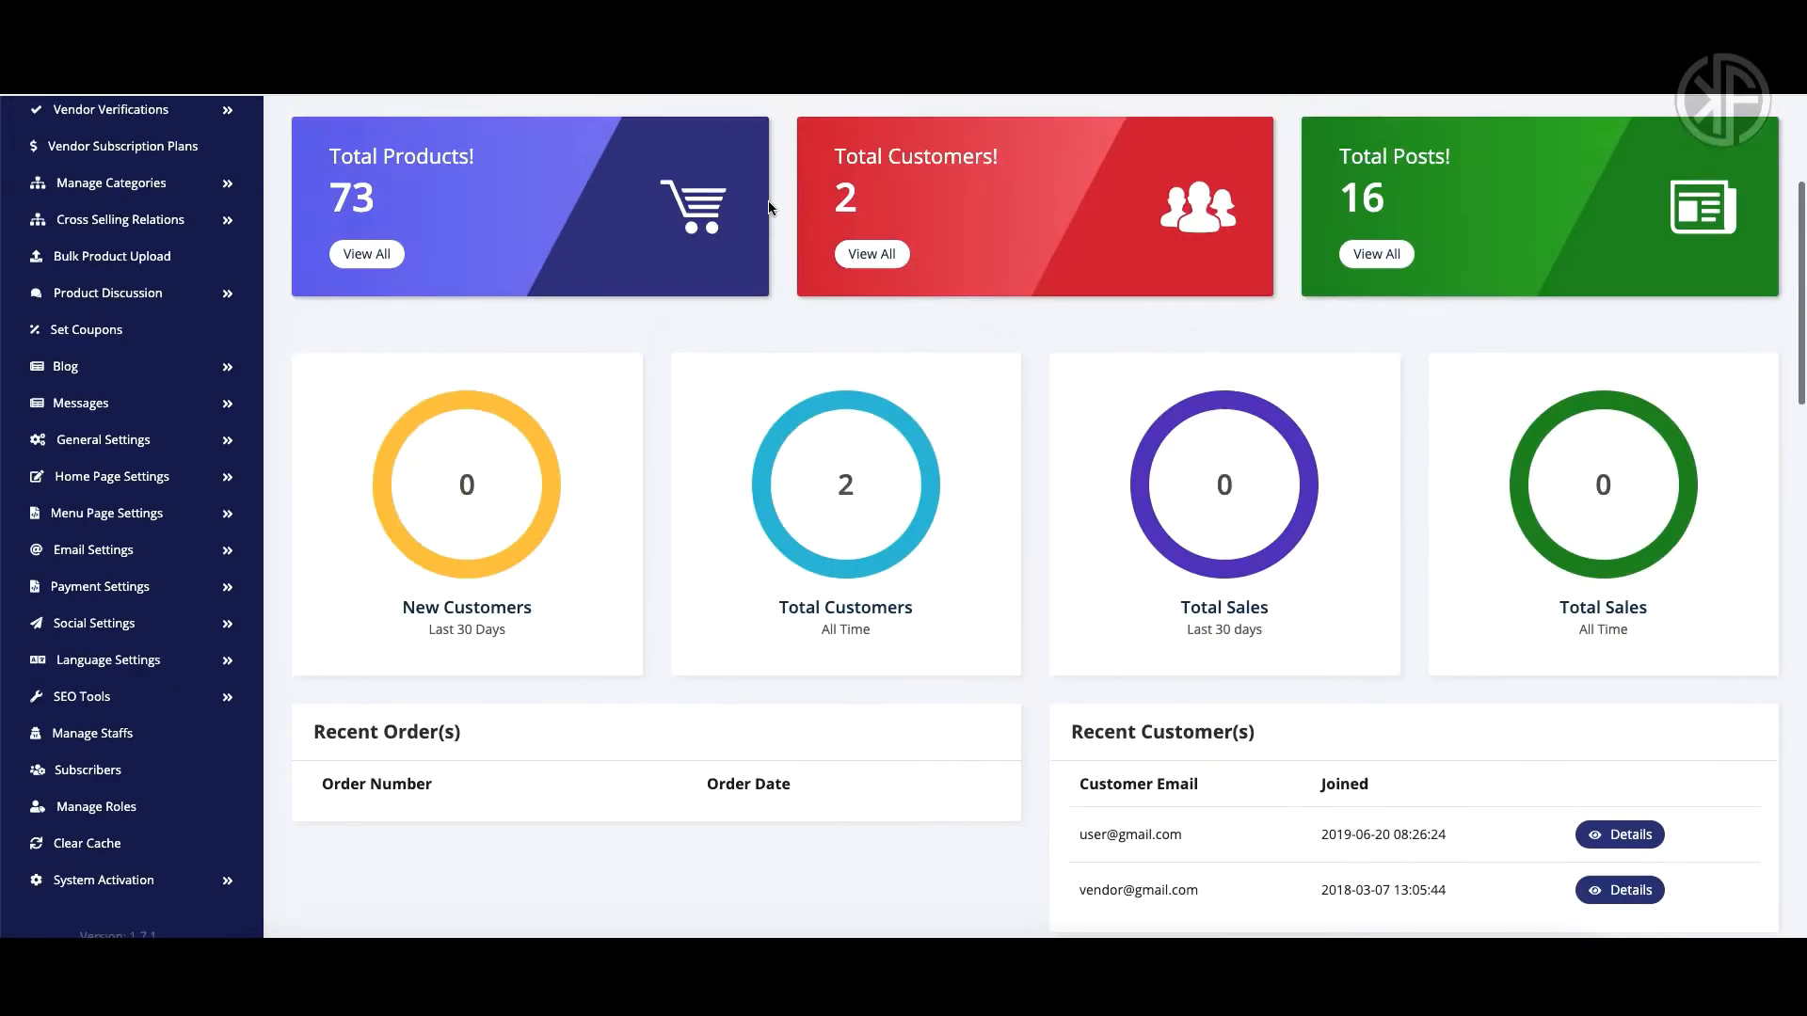
scroll(768, 207, up, 2)
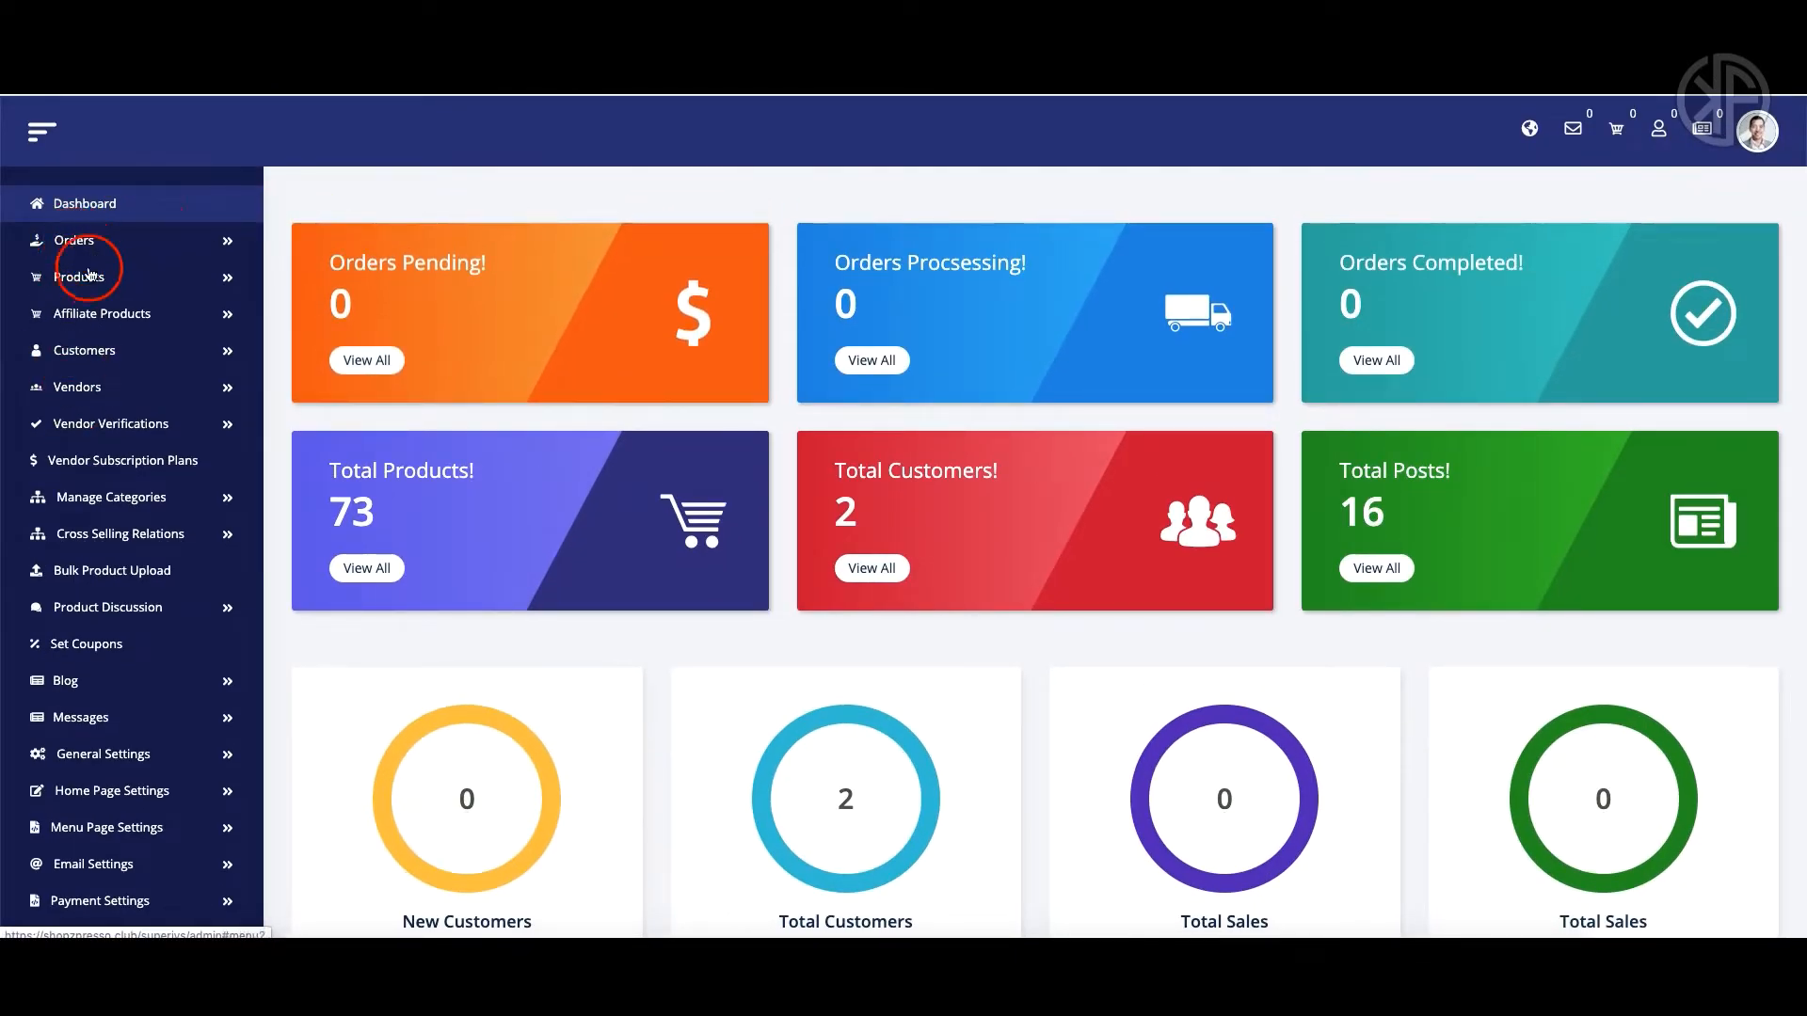
Start adding a new product of the Physical type from the admin's product section
scroll(113, 738, down, 4)
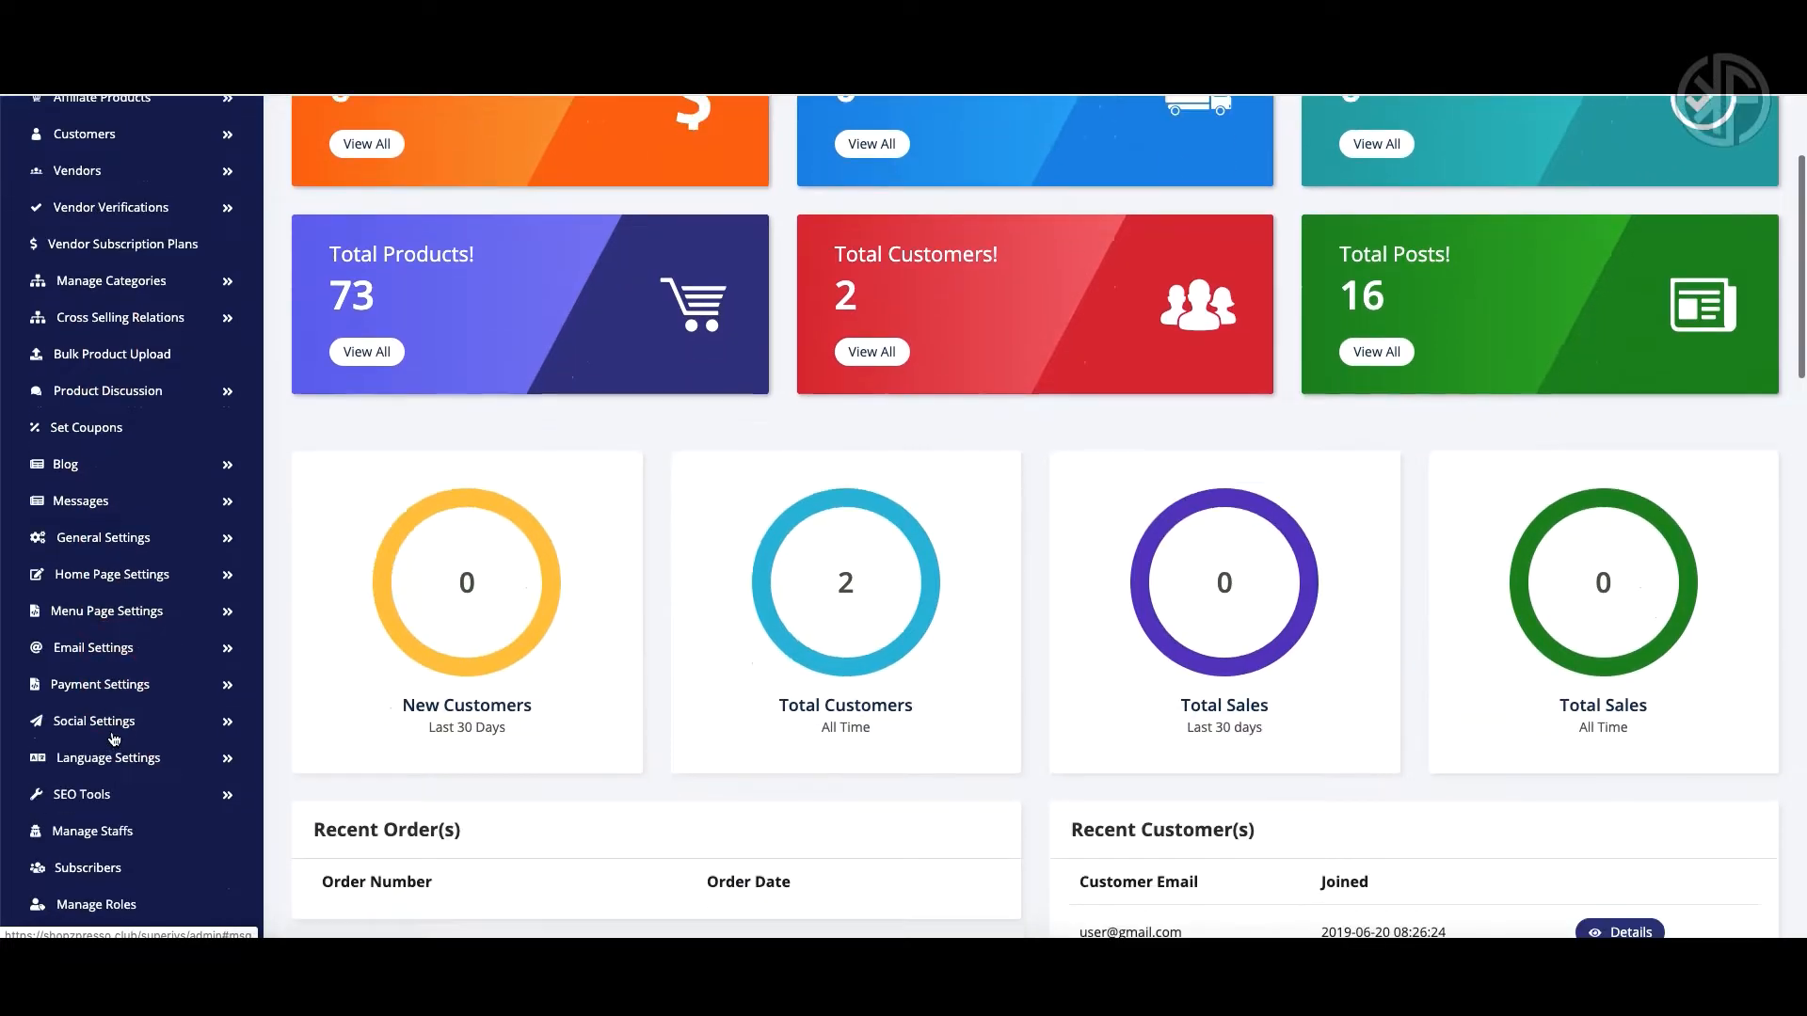
scroll(113, 739, up, 3)
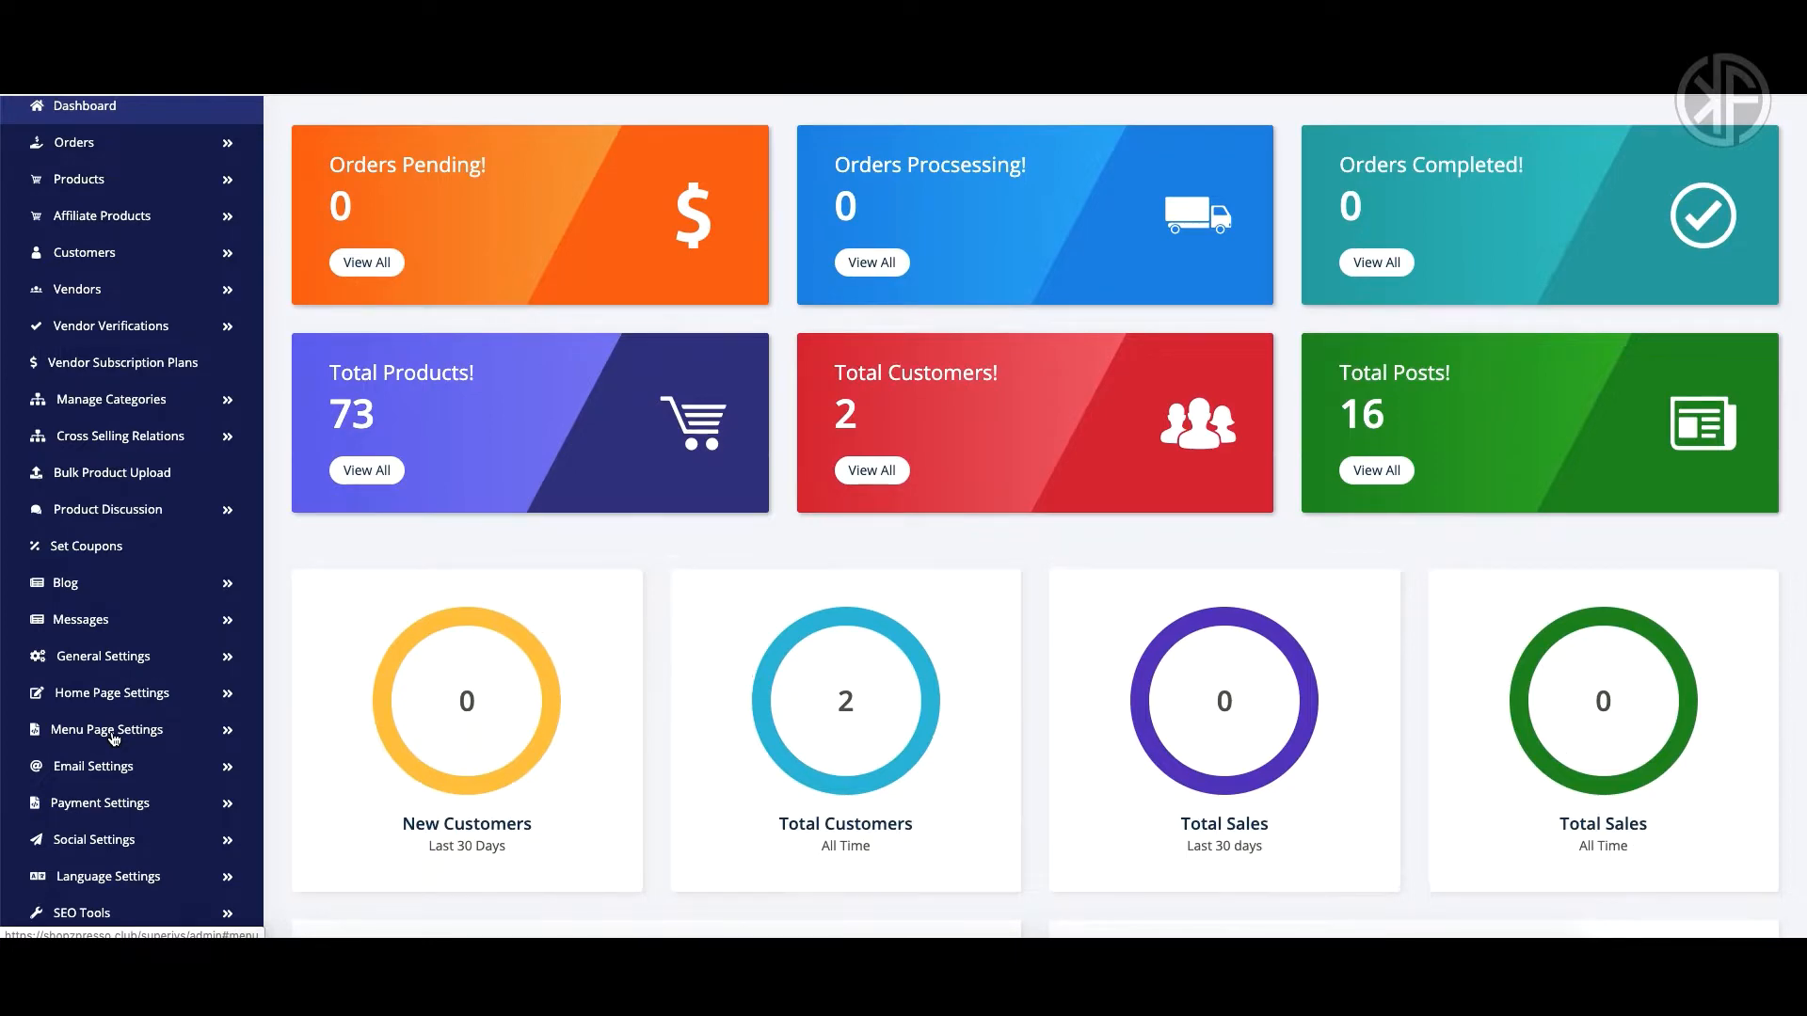
scroll(113, 739, down, 1)
scroll(84, 565, up, 3)
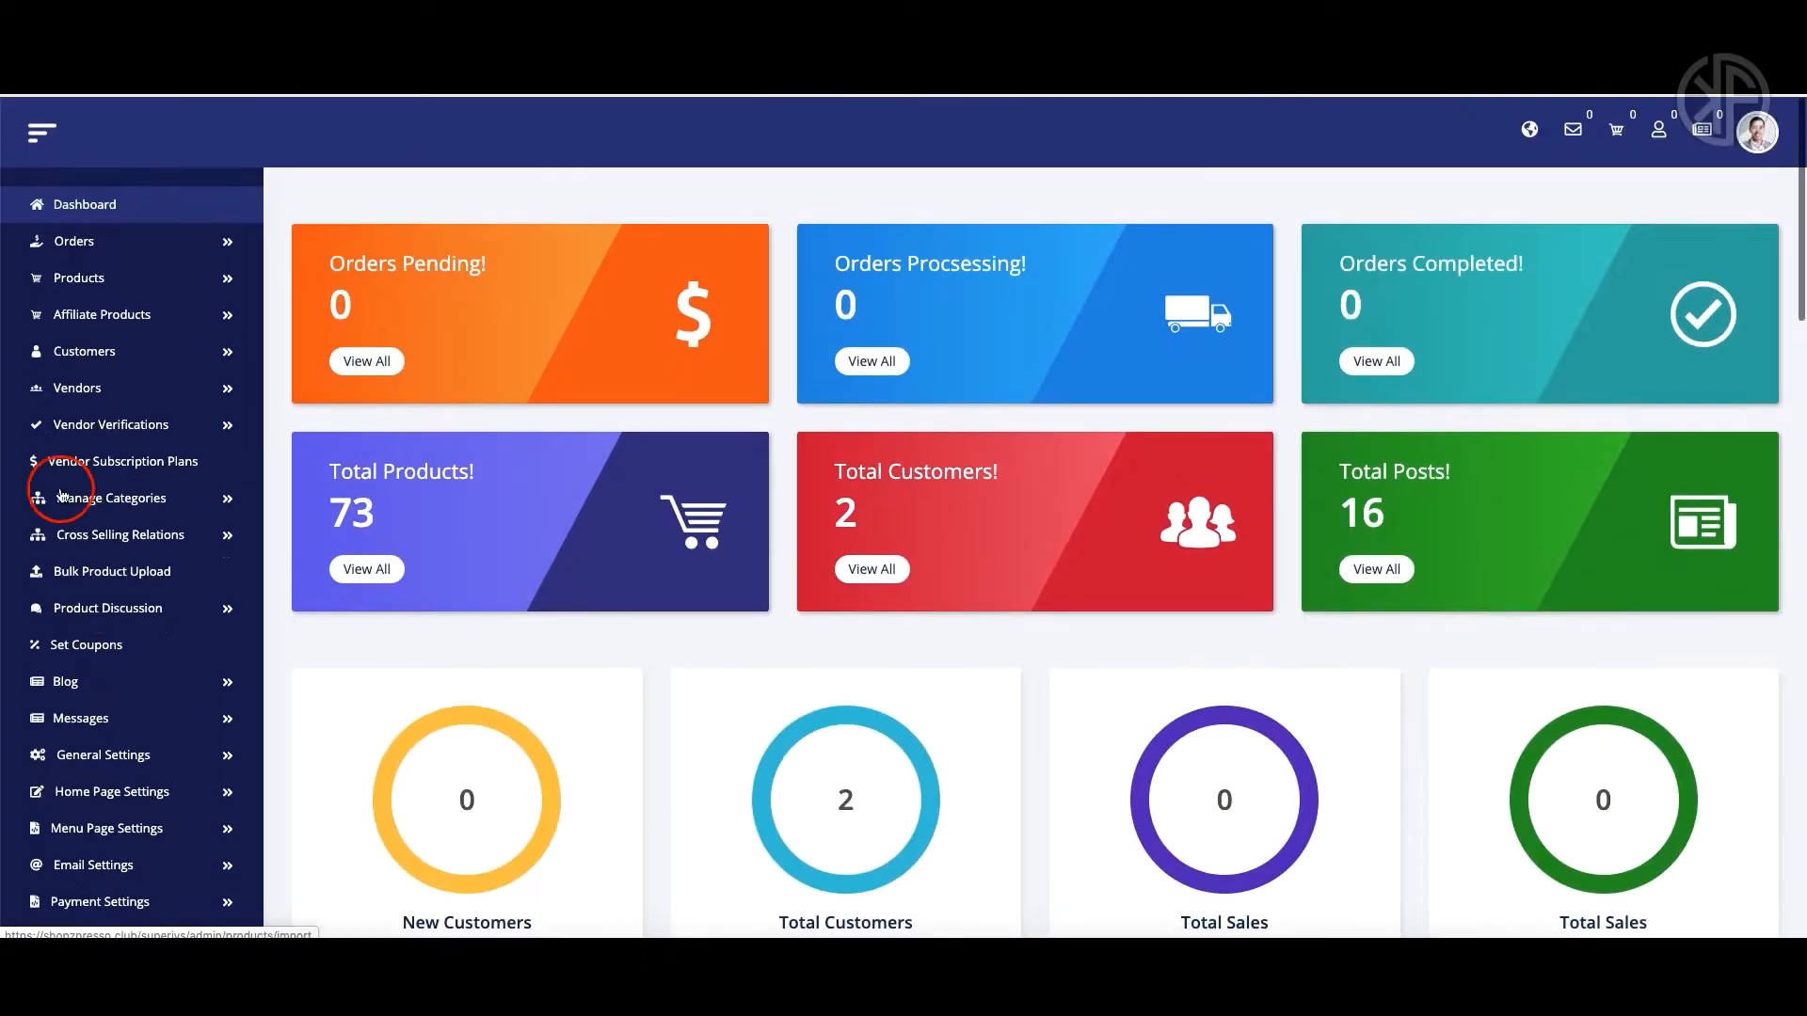
click(77, 278)
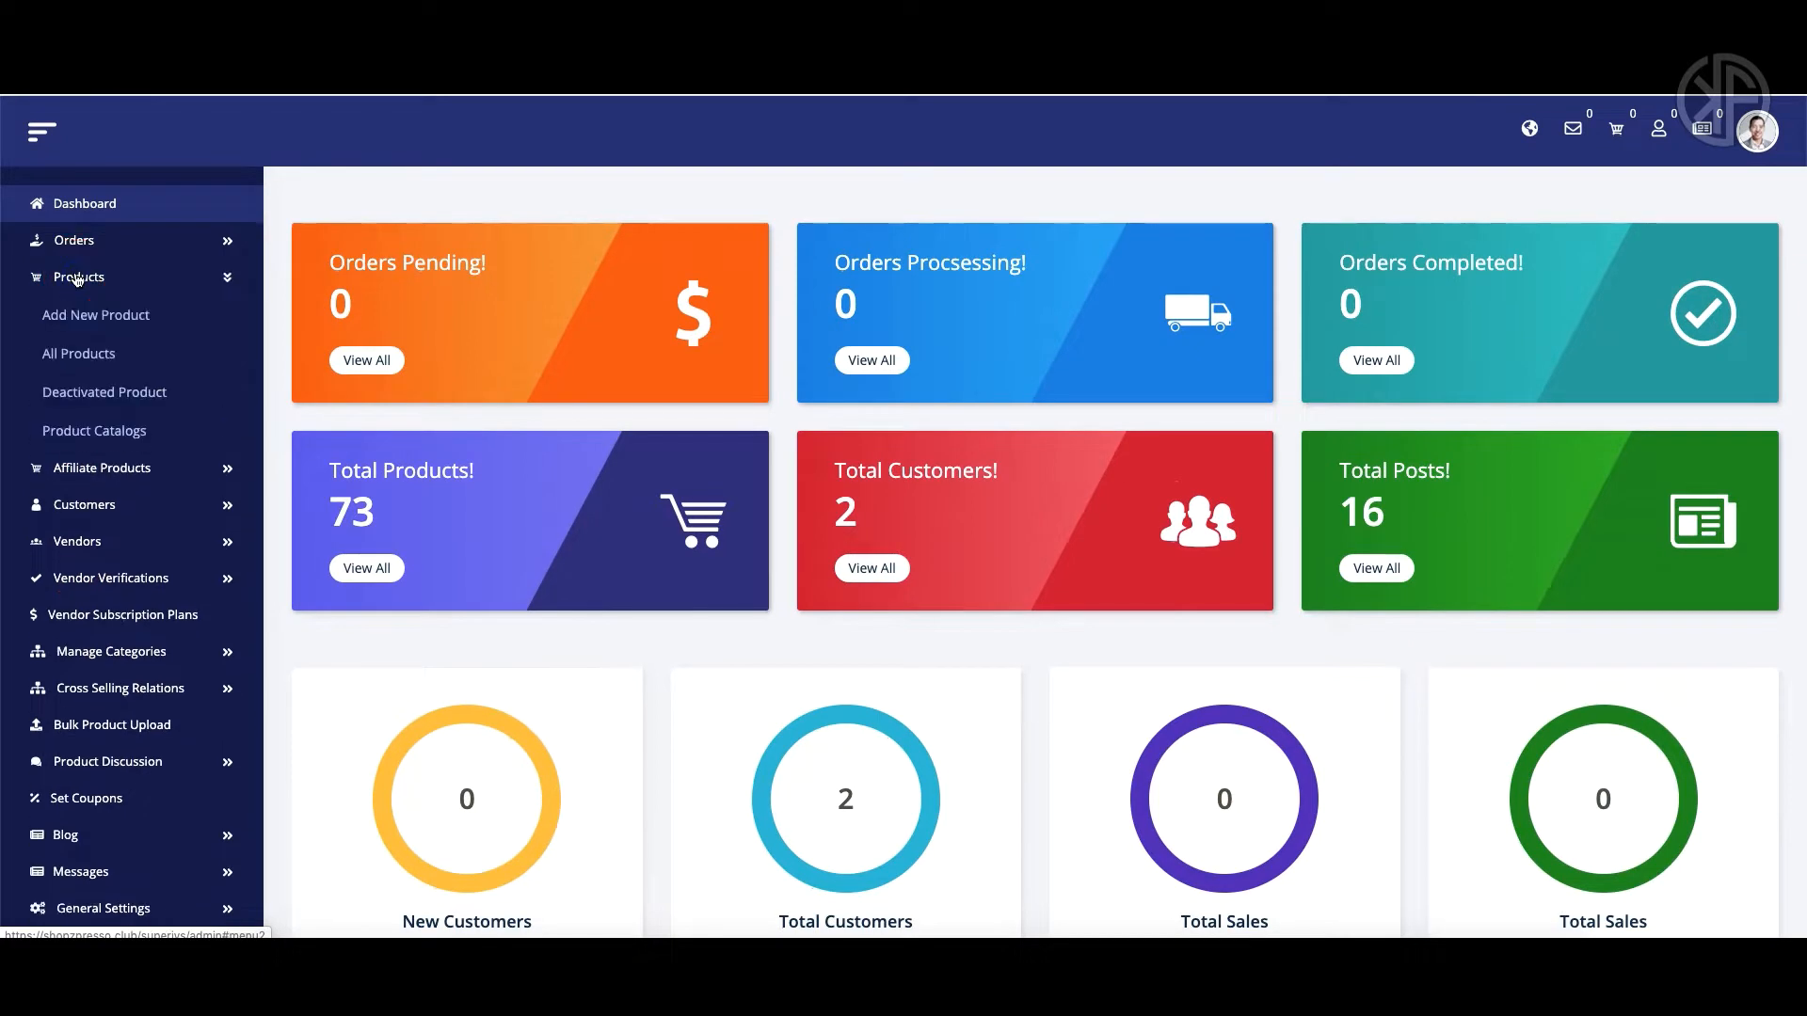
click(108, 318)
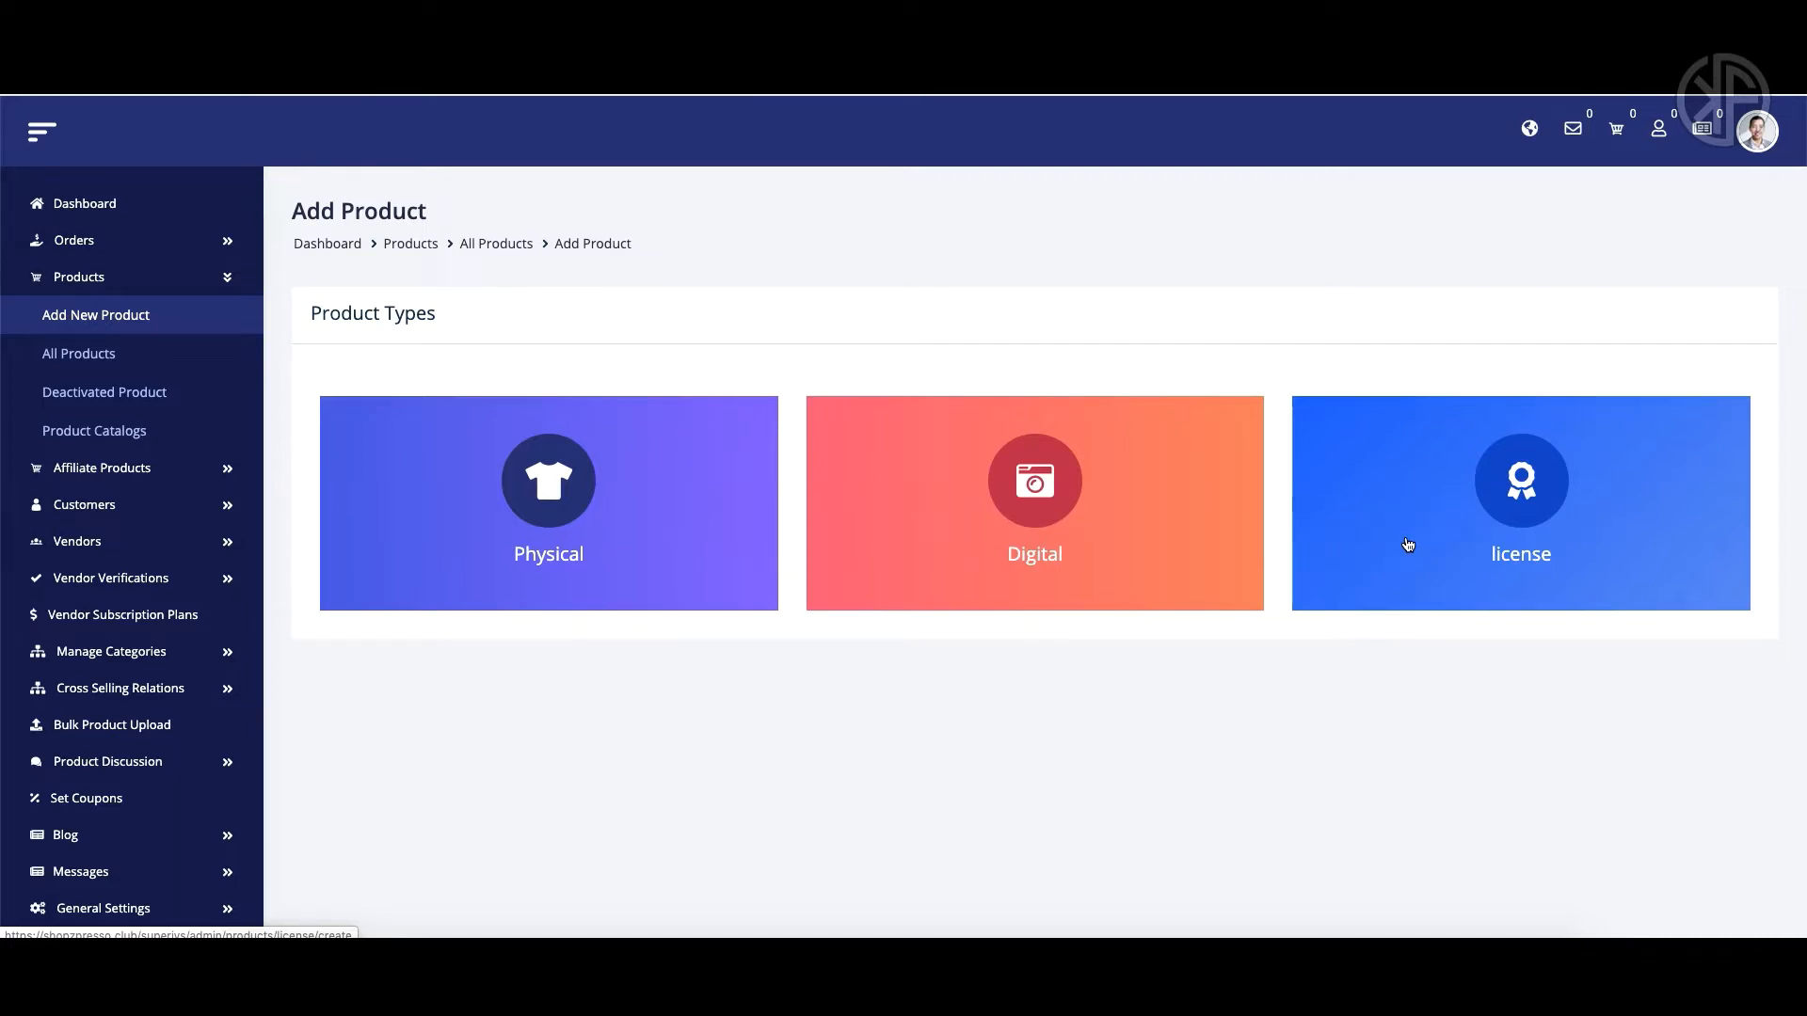
click(692, 466)
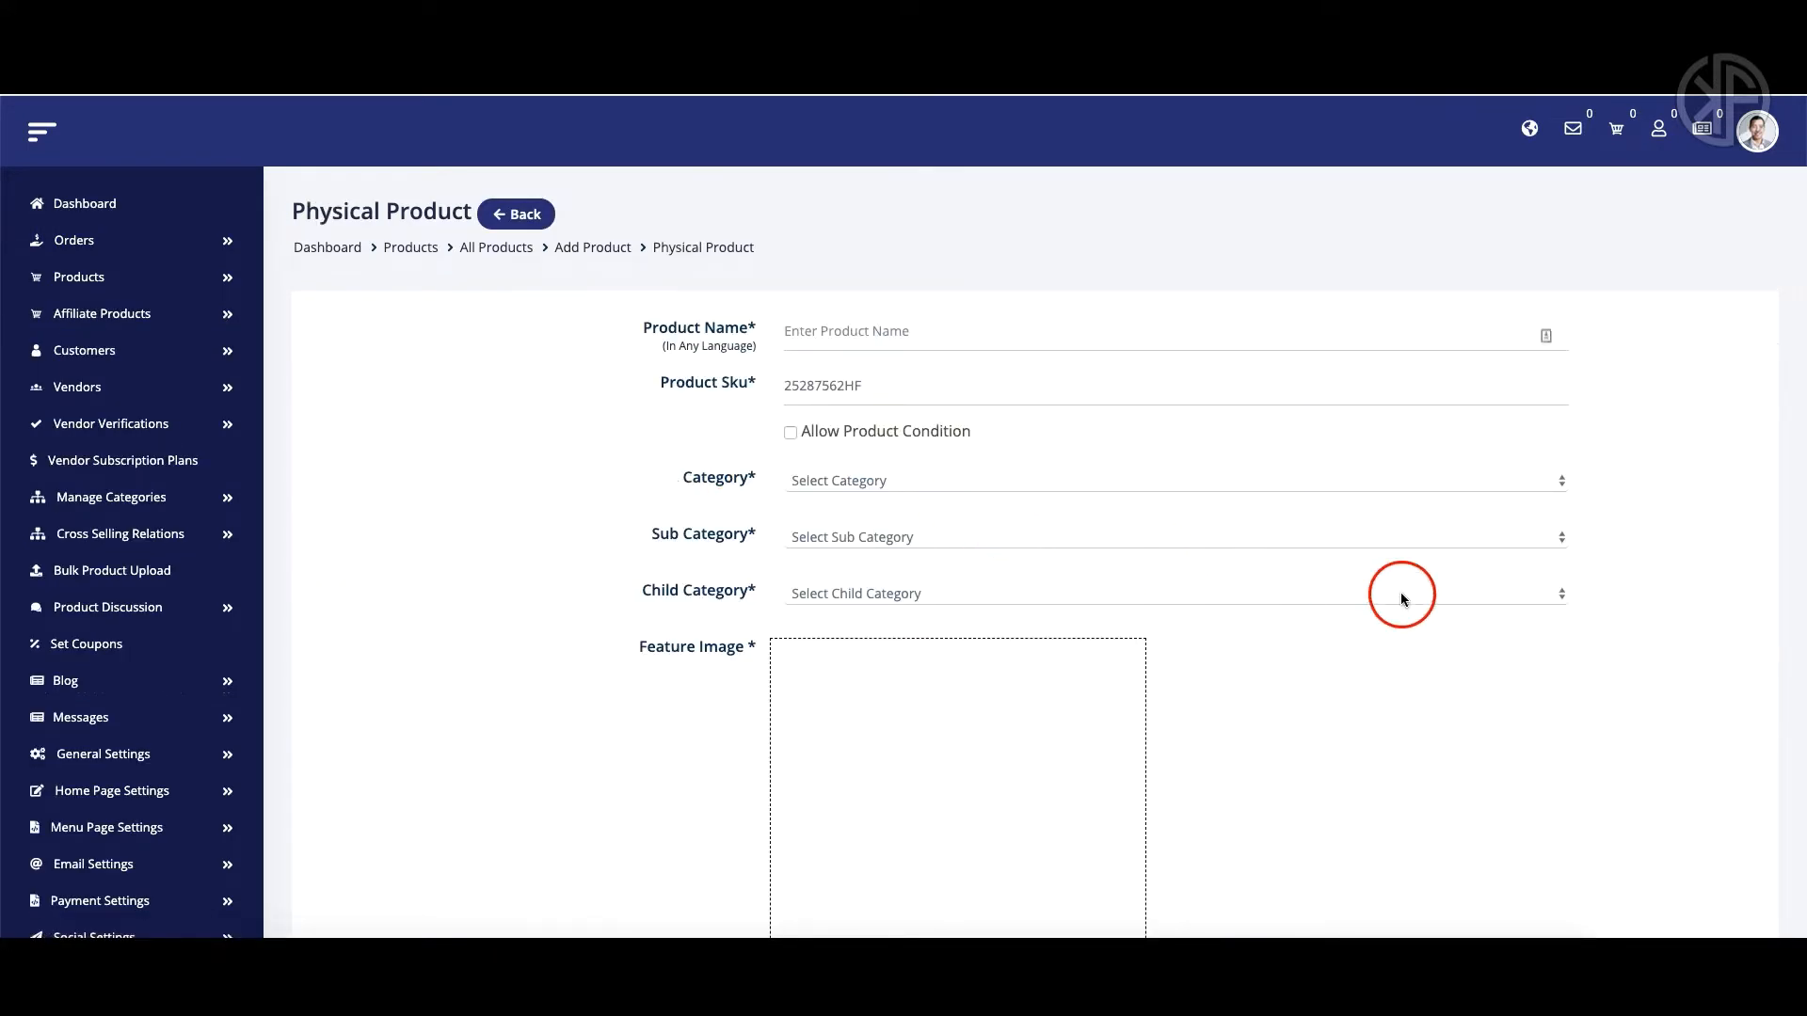
Look through the whole physical product form, from the product name to the feature tags and tags
scroll(1543, 619, down, 2)
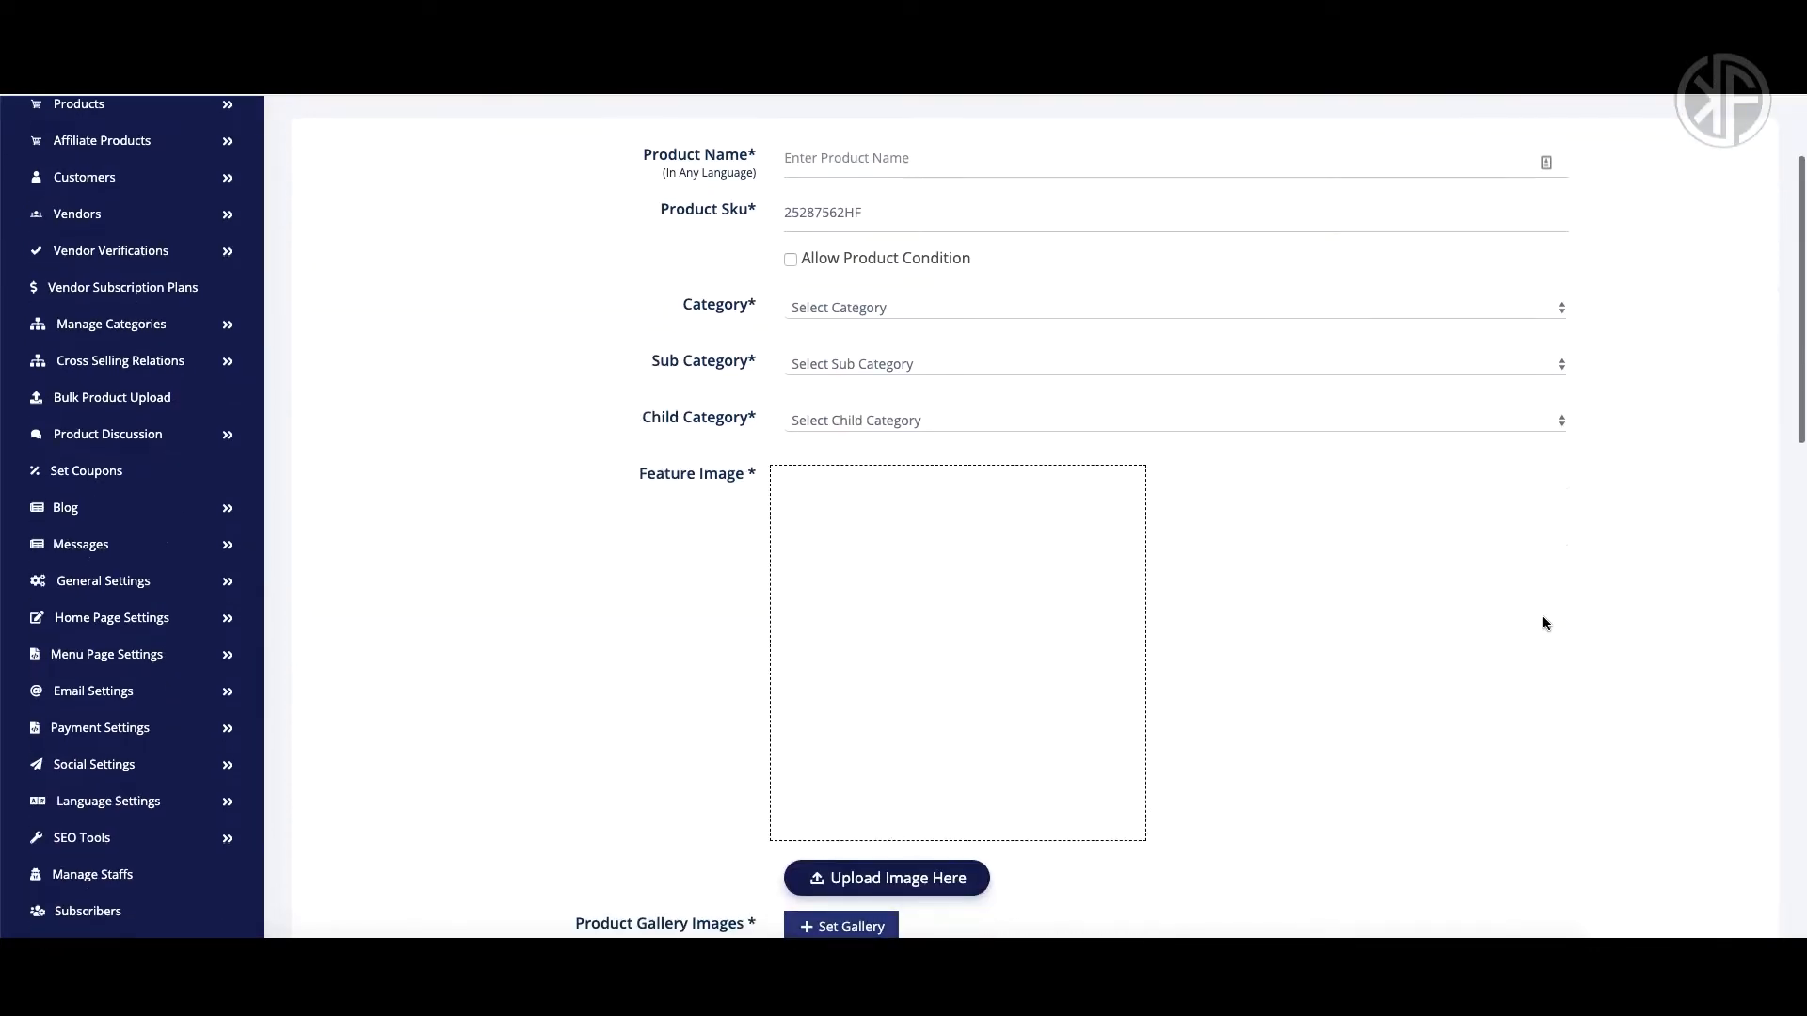
scroll(1543, 621, down, 5)
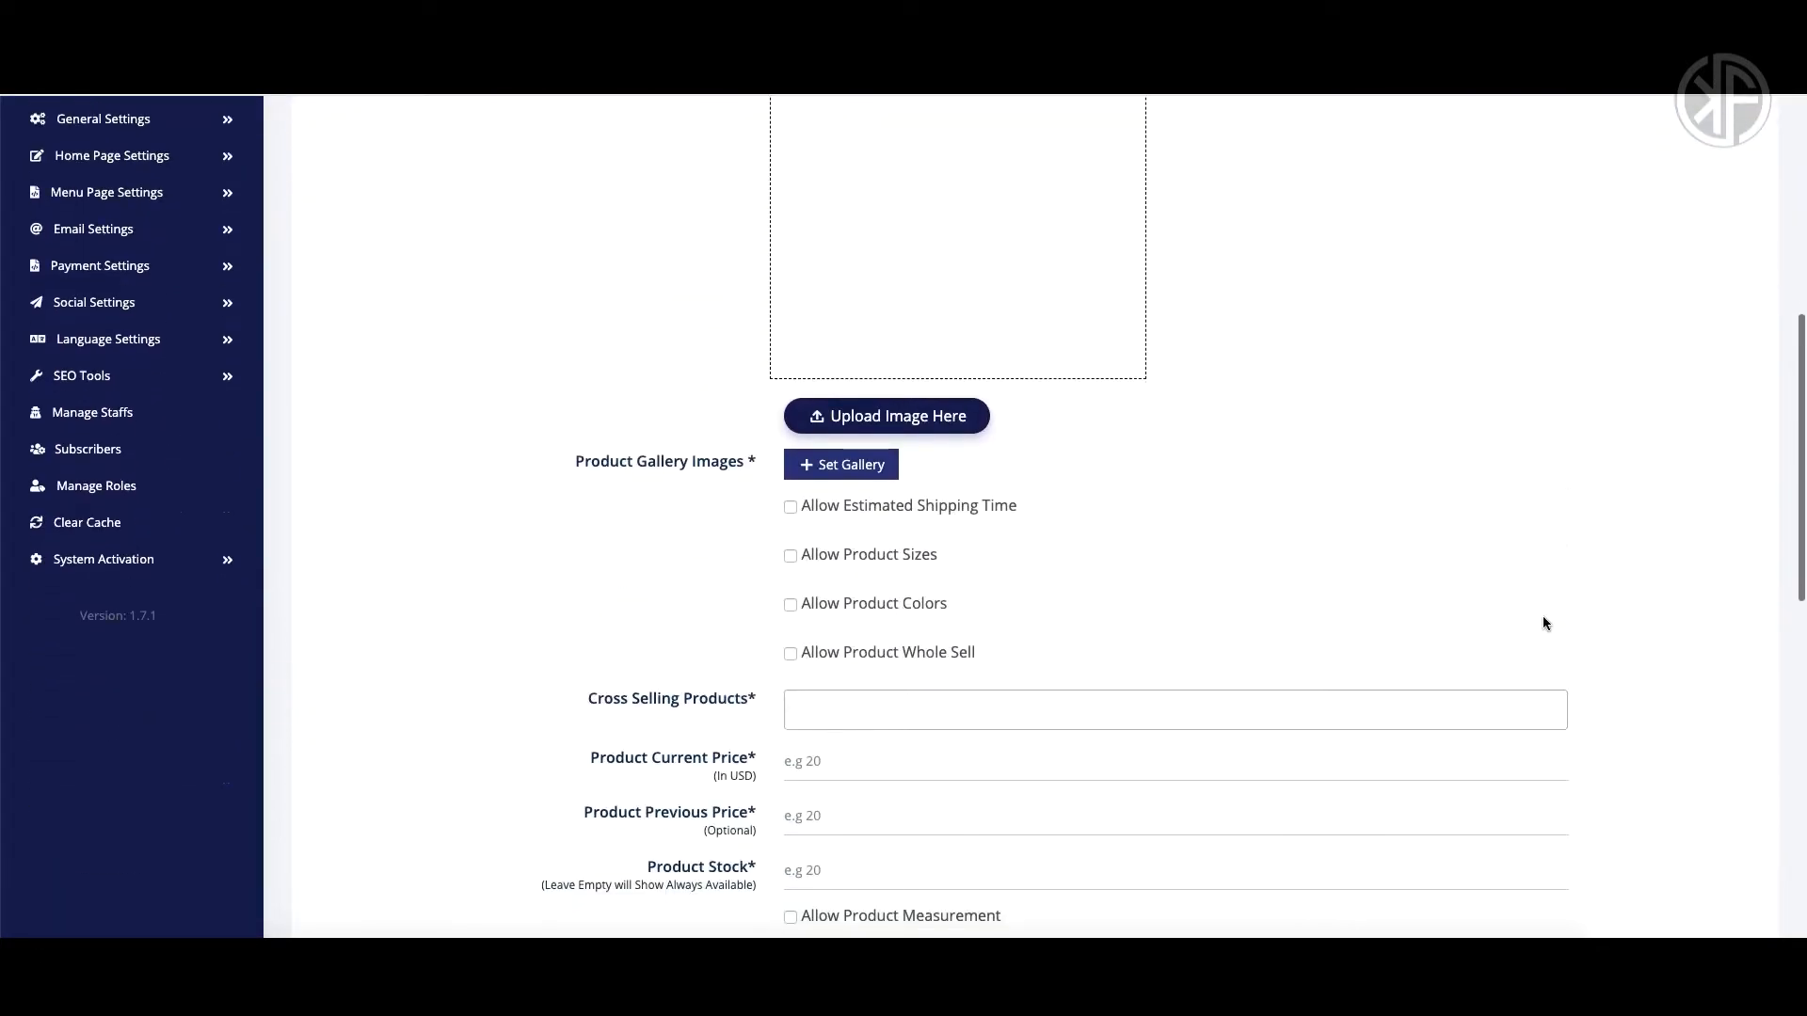
scroll(1544, 622, down, 10)
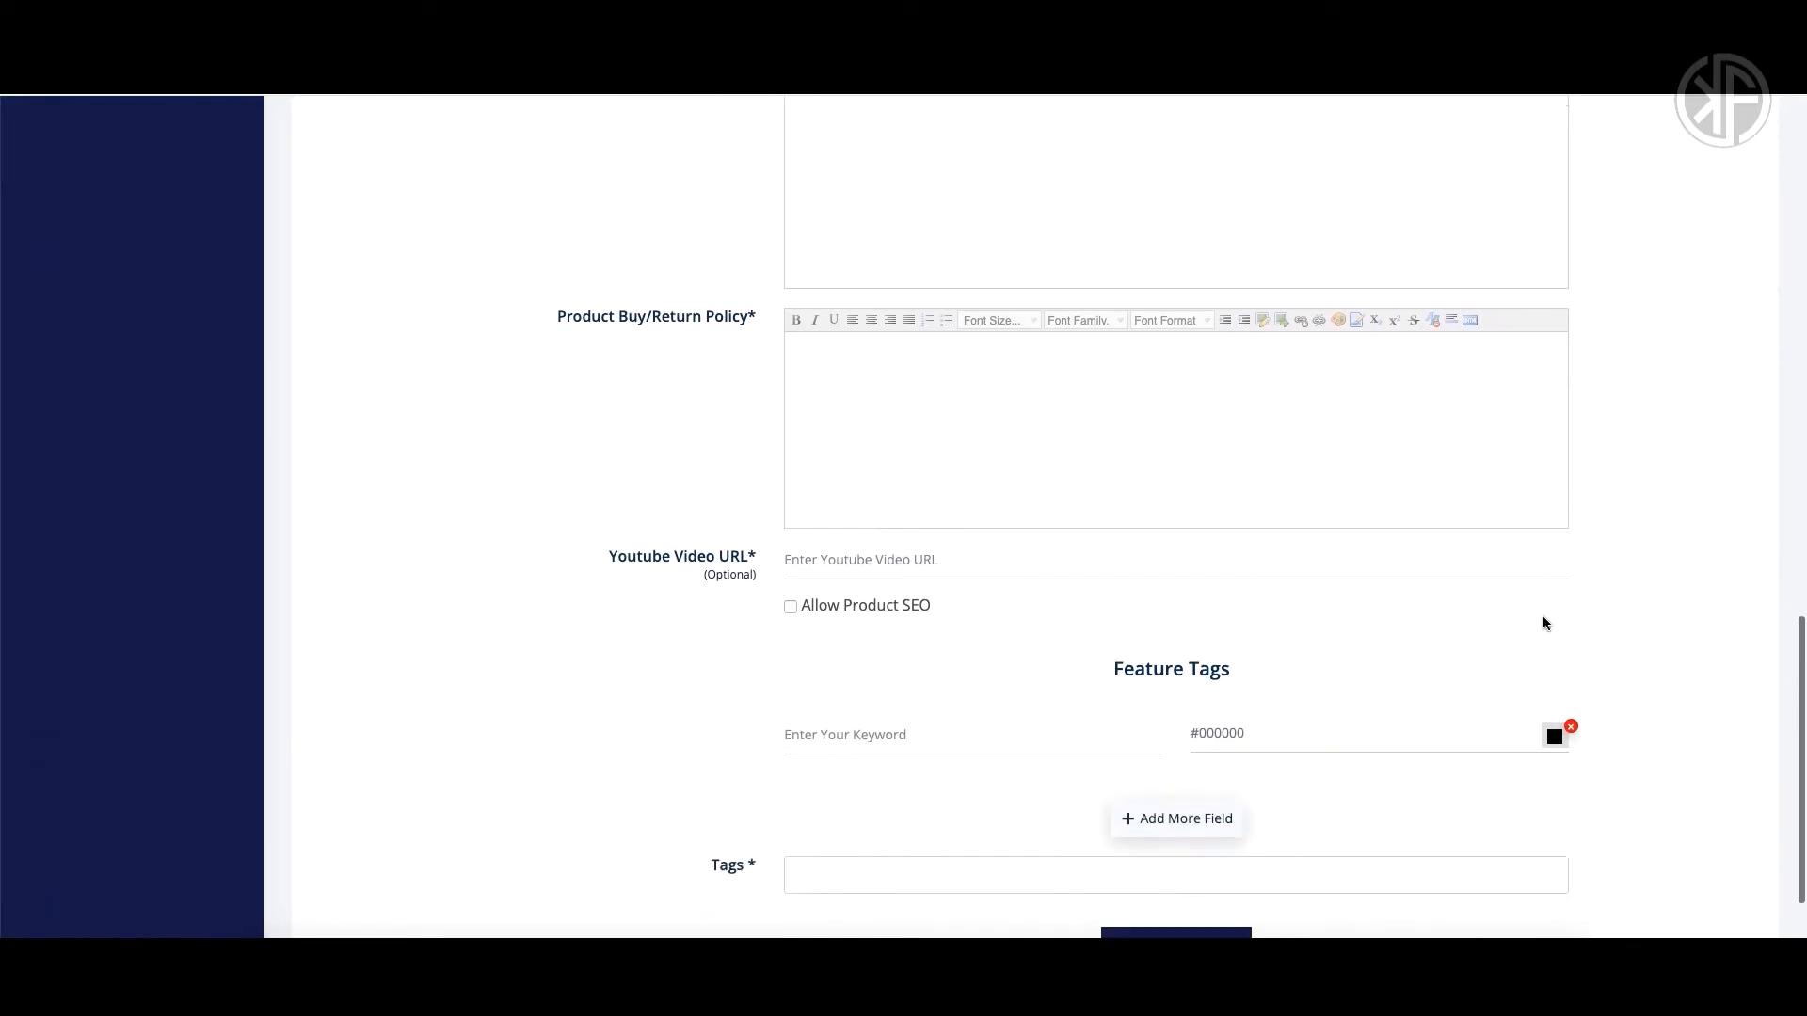
scroll(1544, 623, up, 17)
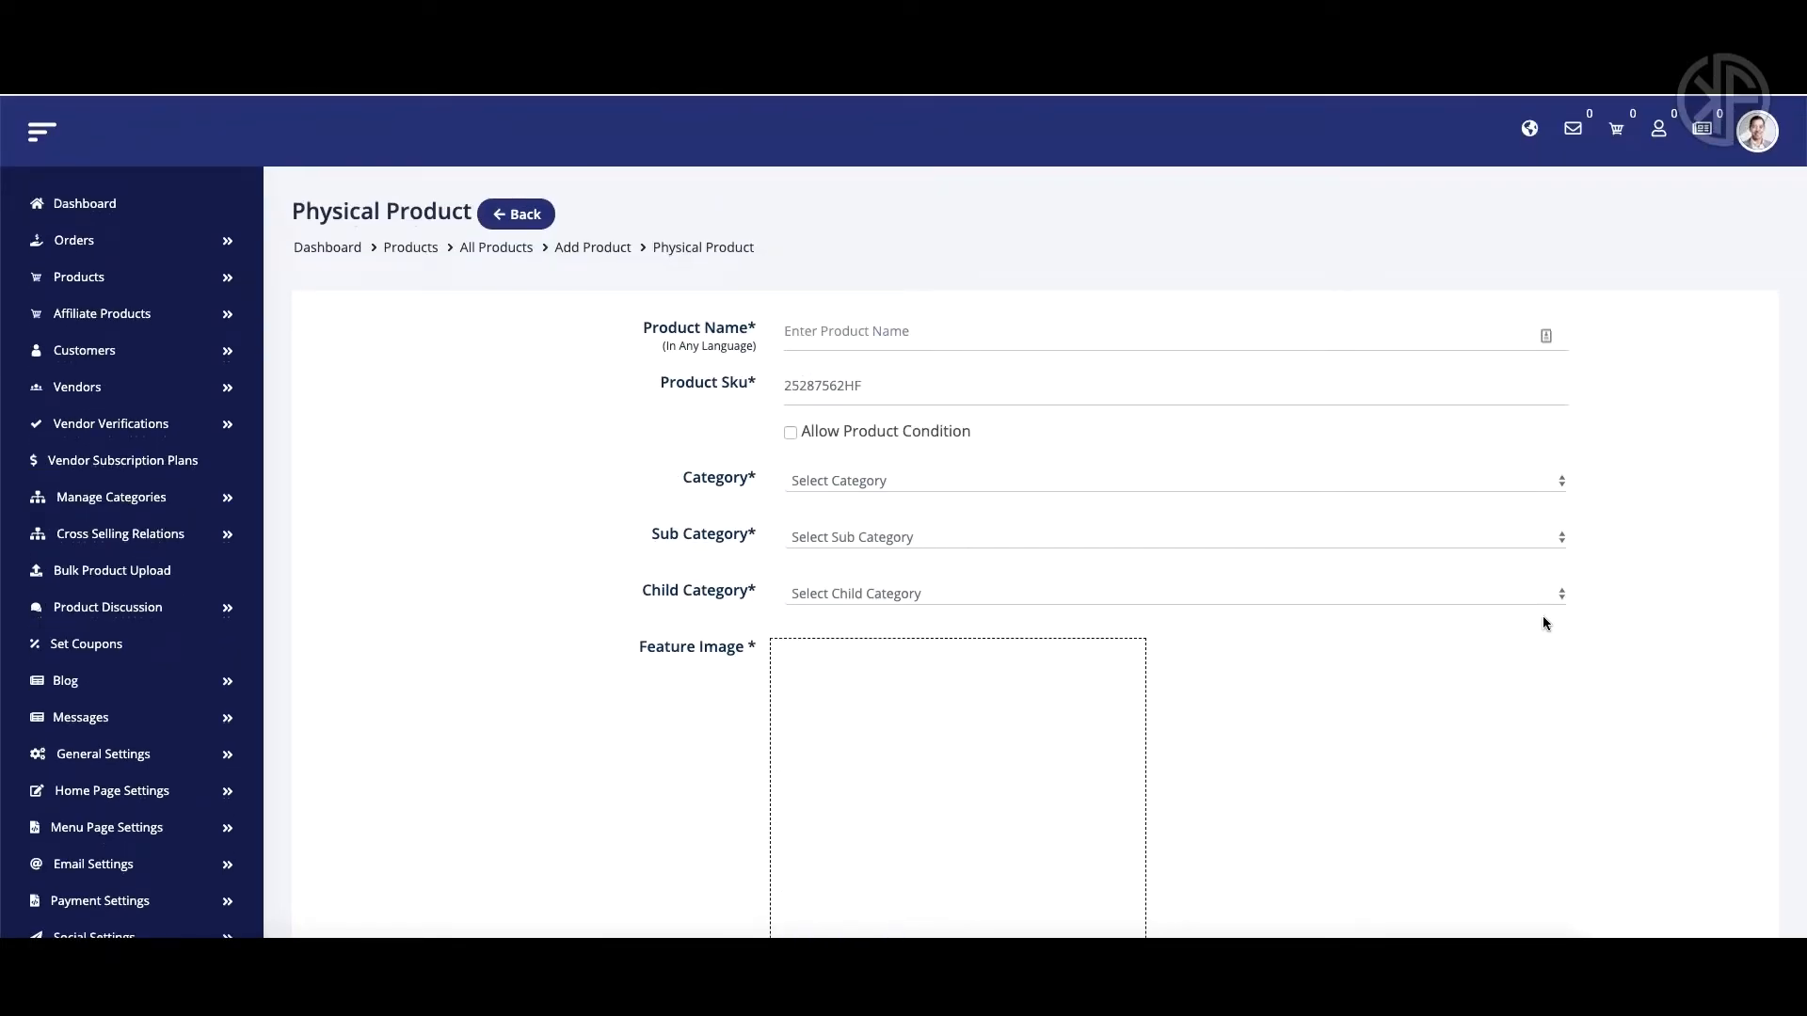
drag(1574, 612, 1649, 603)
Activate the product name field and view the available product categories without choosing one
click(856, 331)
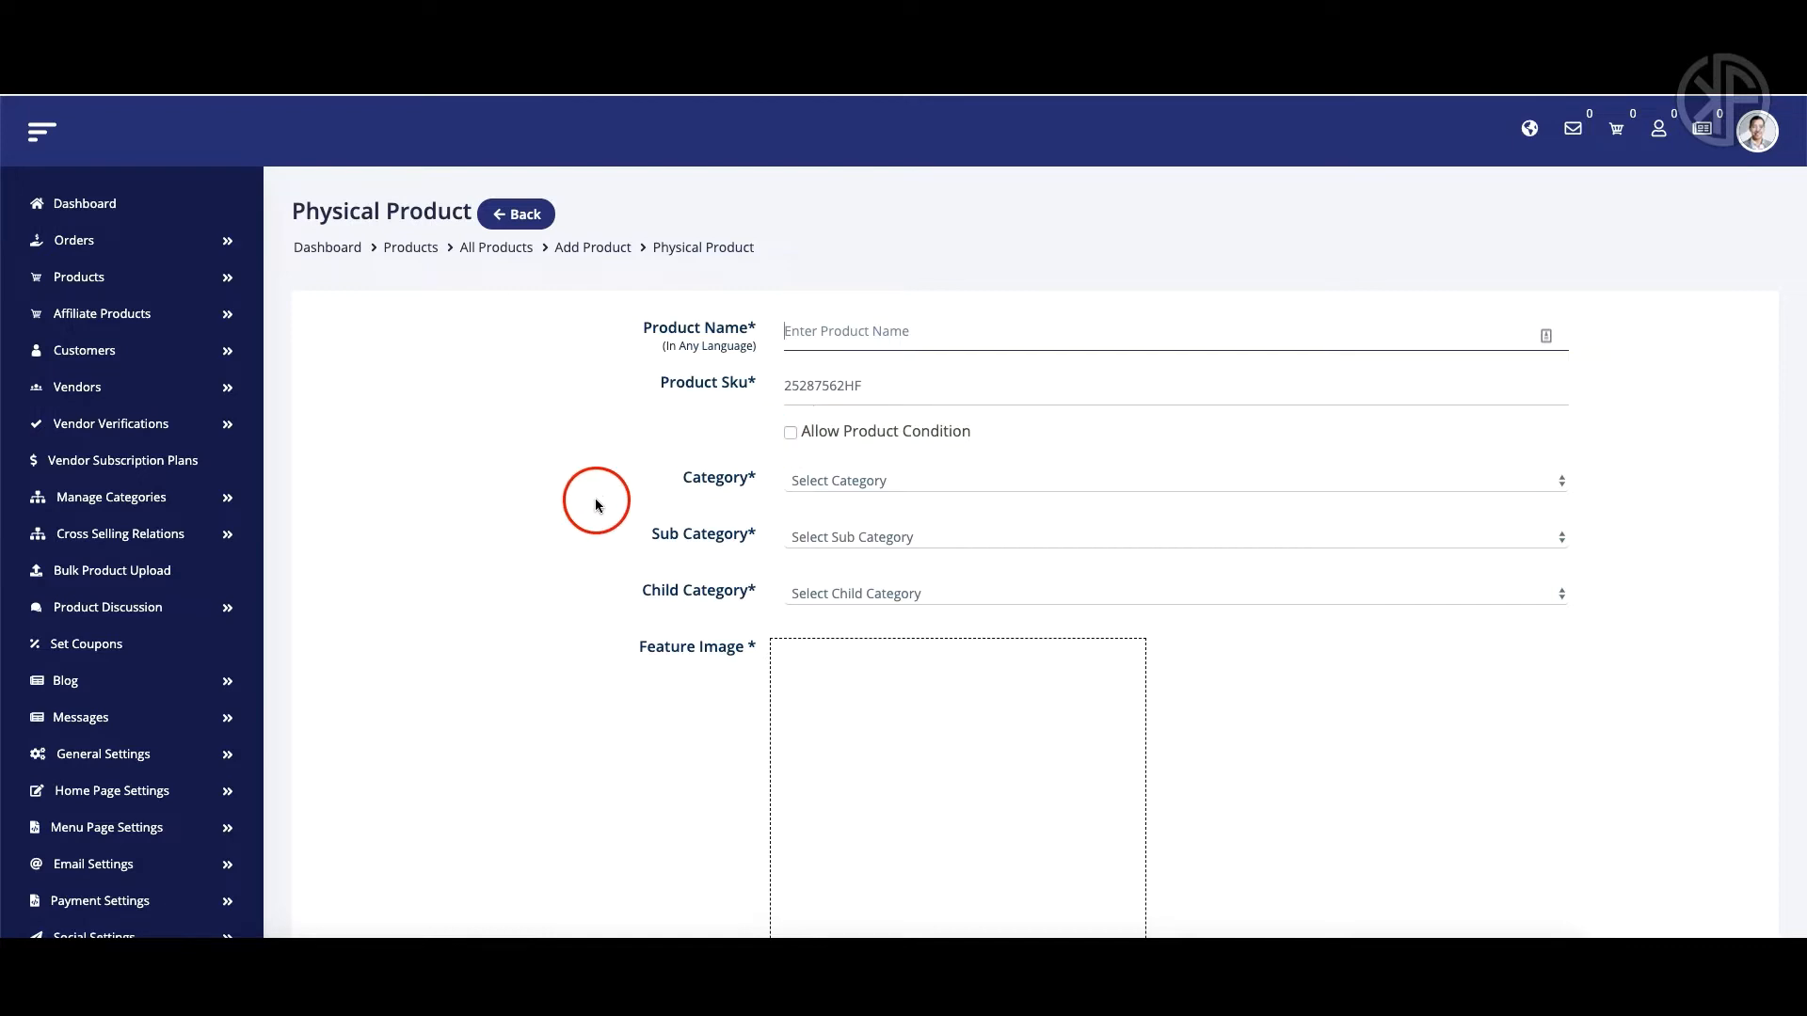
click(813, 483)
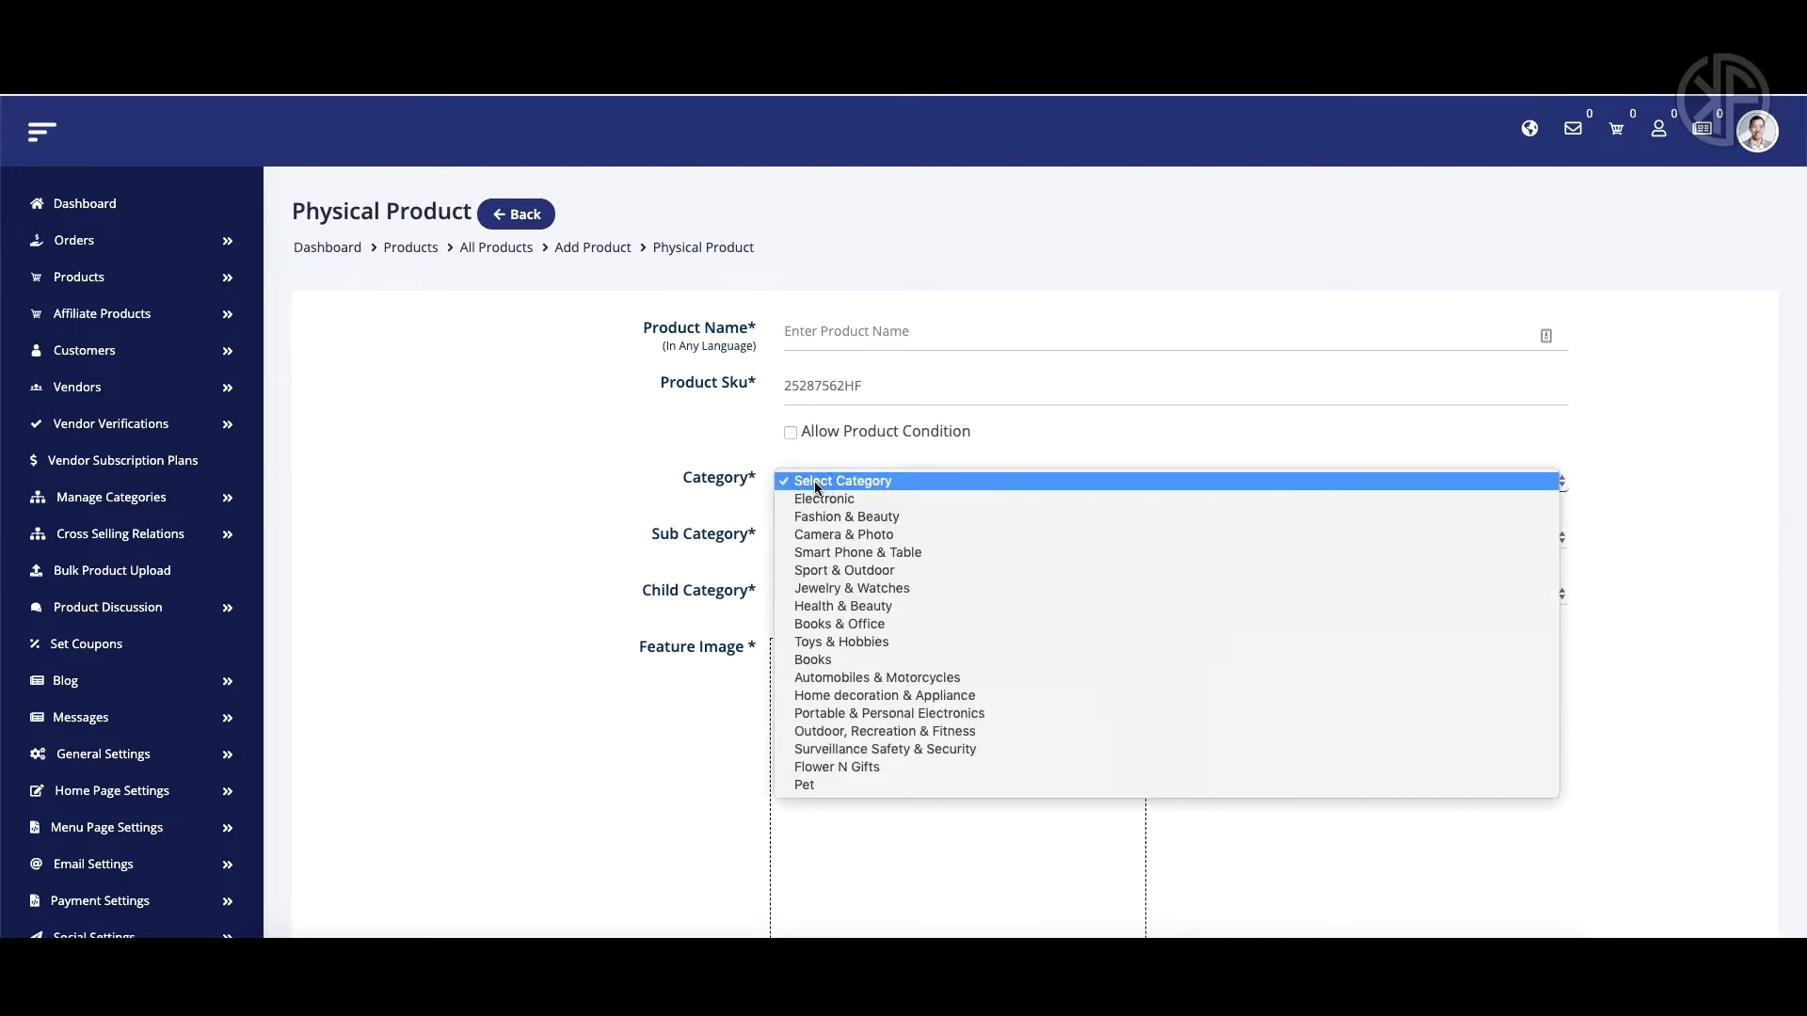
click(565, 503)
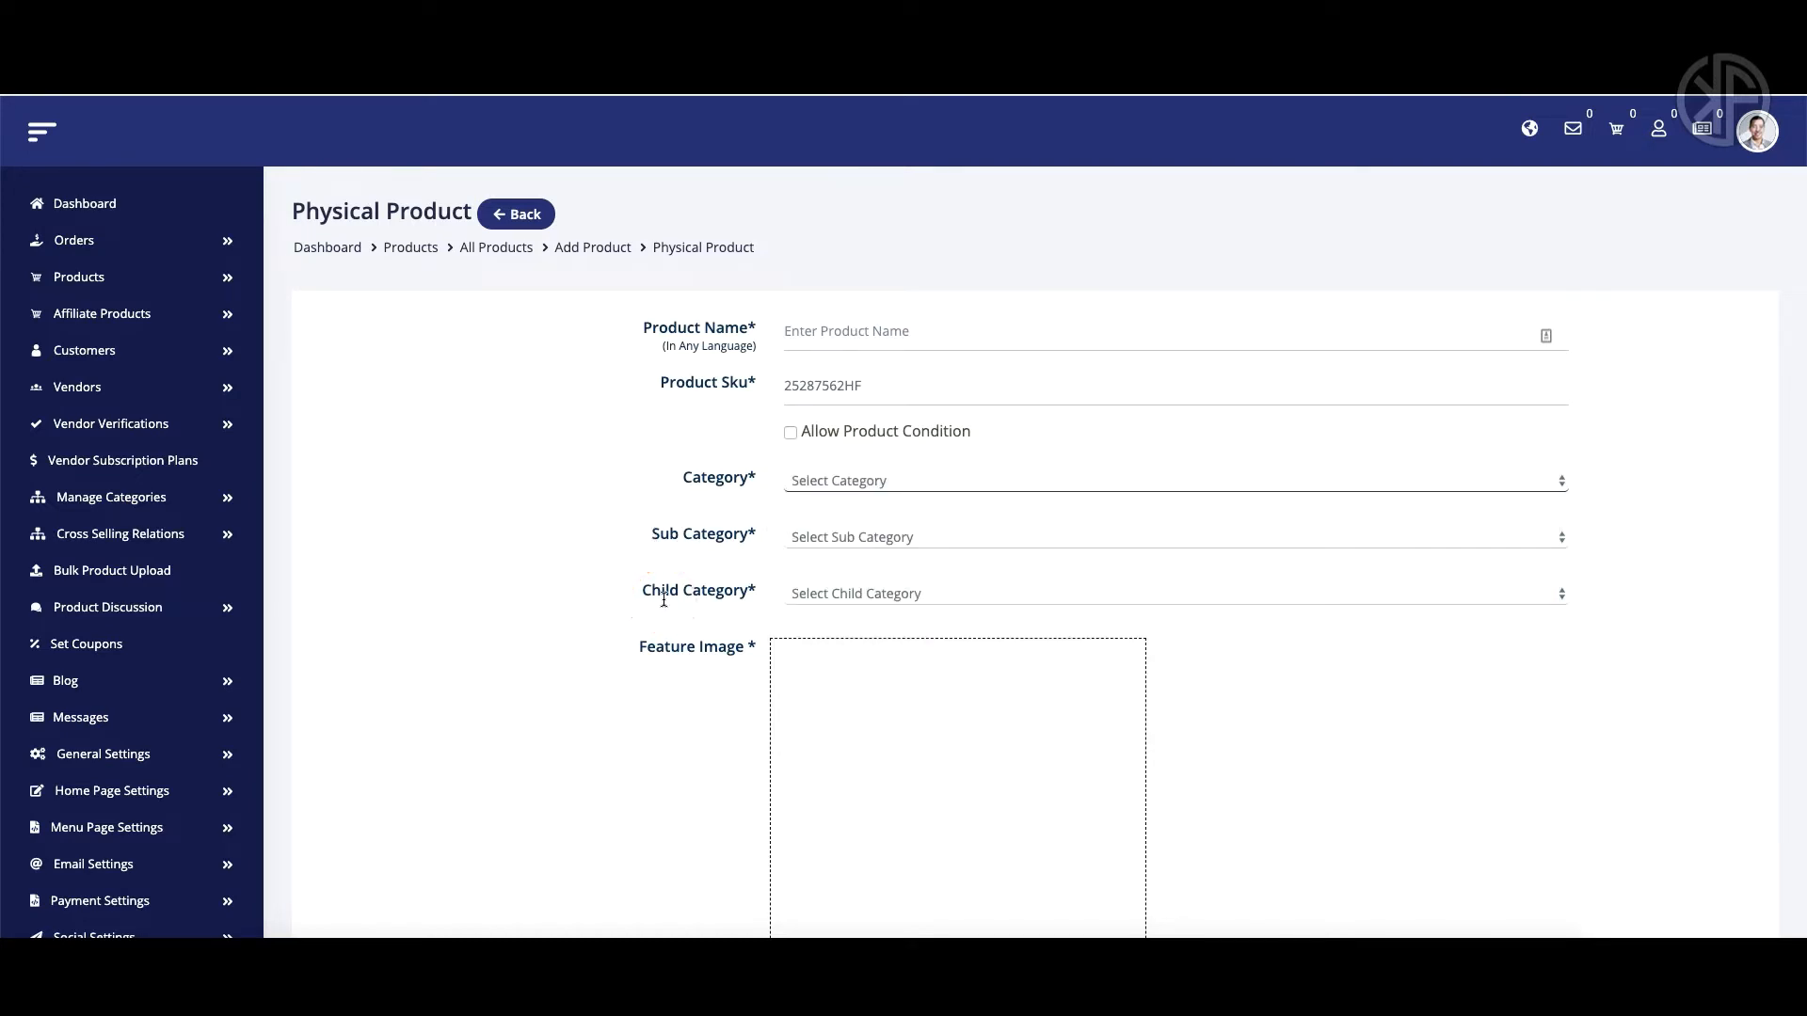
Examine the product form's feature image, gallery, shipping time, sizes, colors and whole sell options
scroll(664, 599, down, 5)
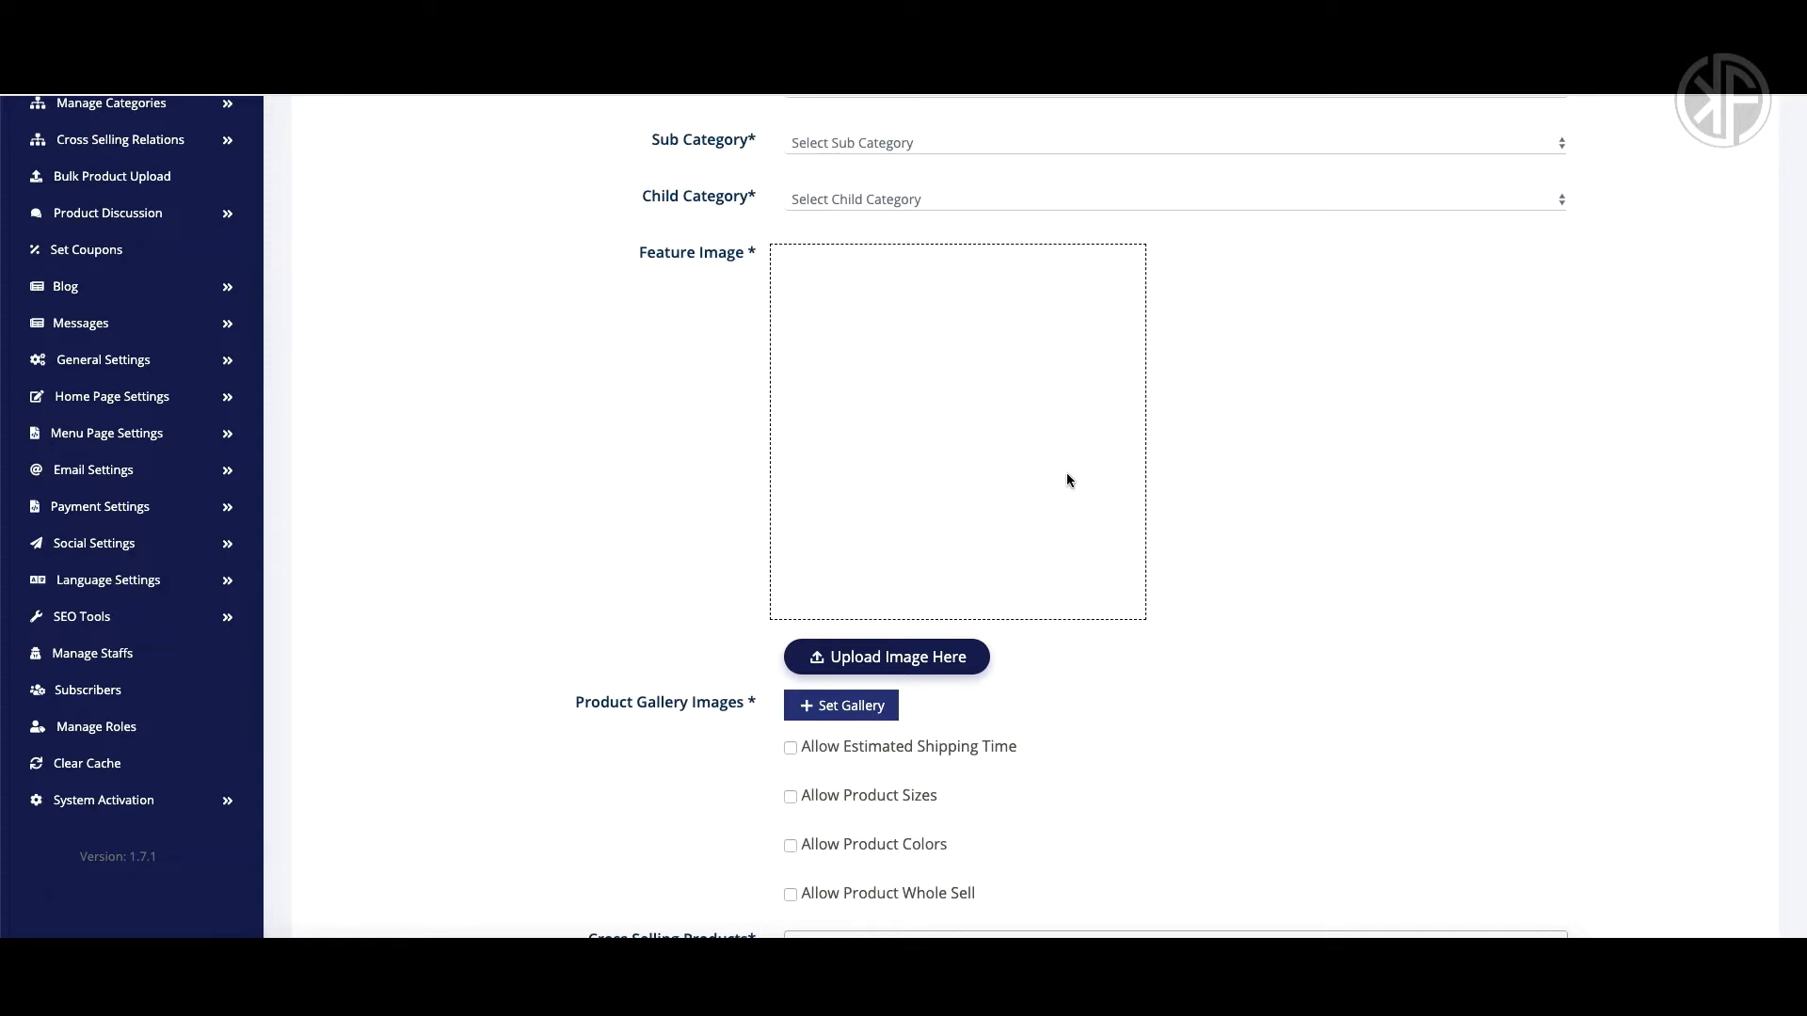
click(1149, 499)
scroll(1266, 572, down, 3)
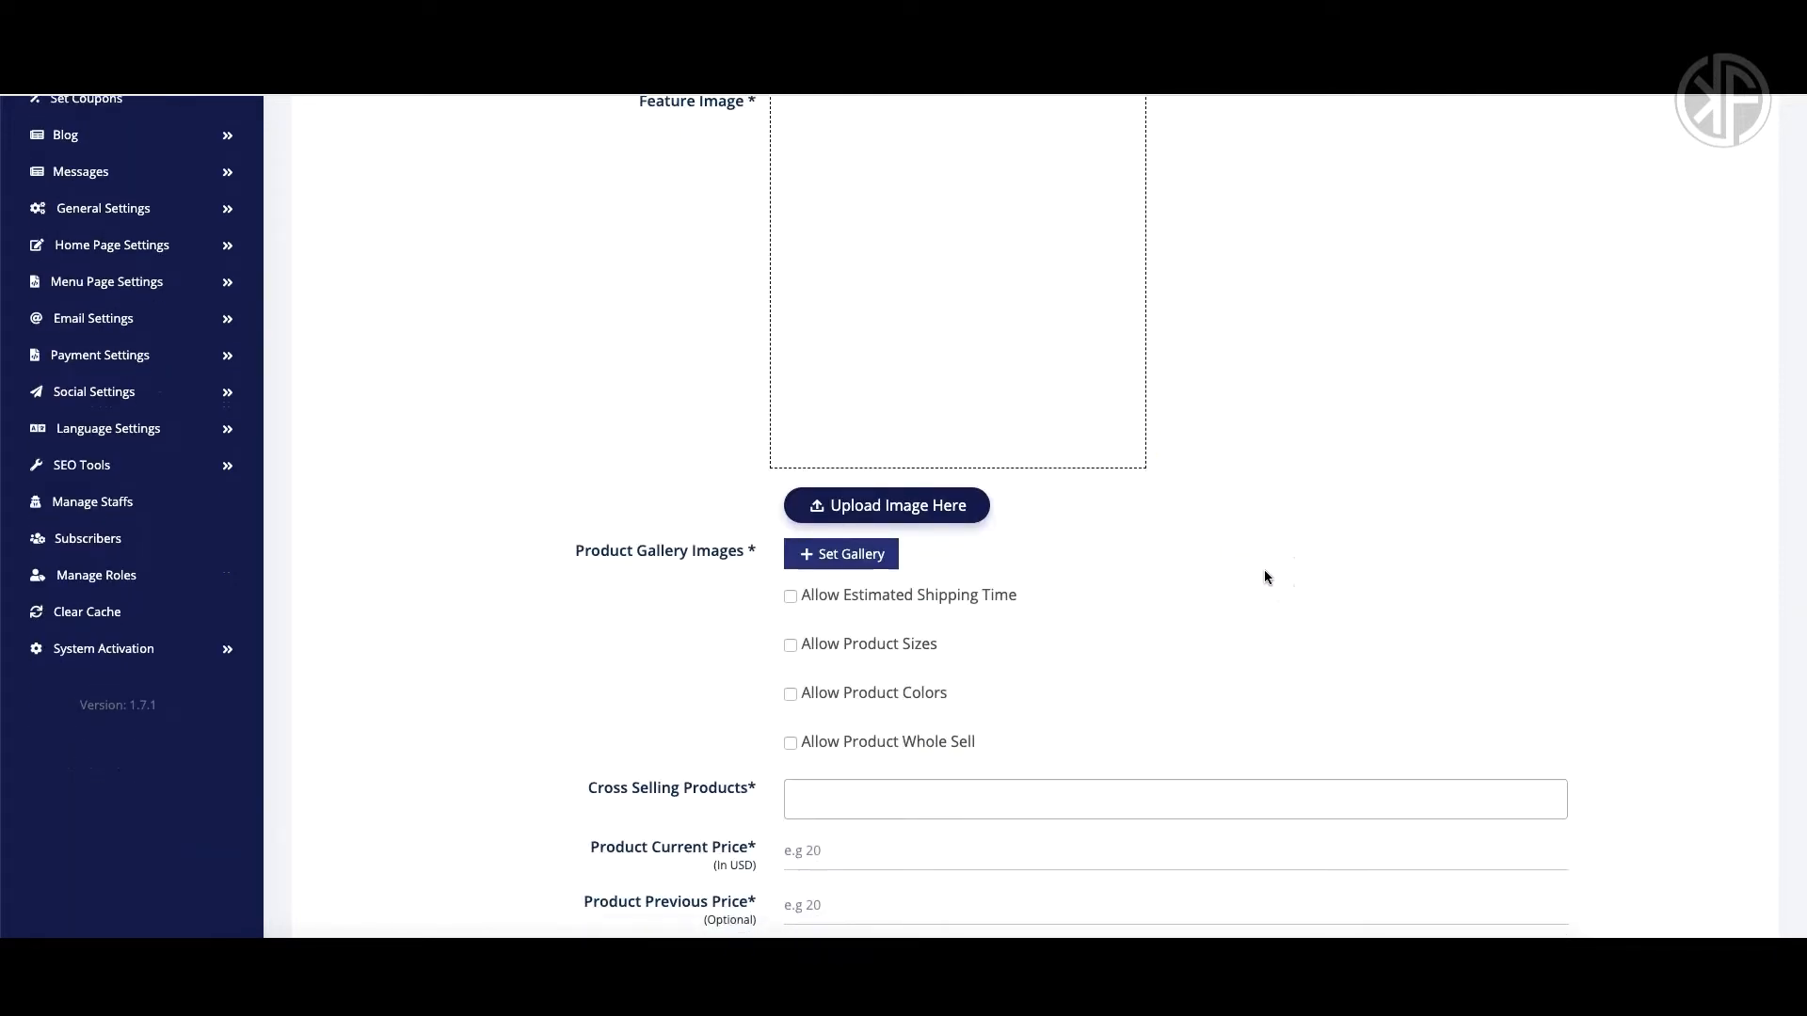
scroll(1264, 571, down, 1)
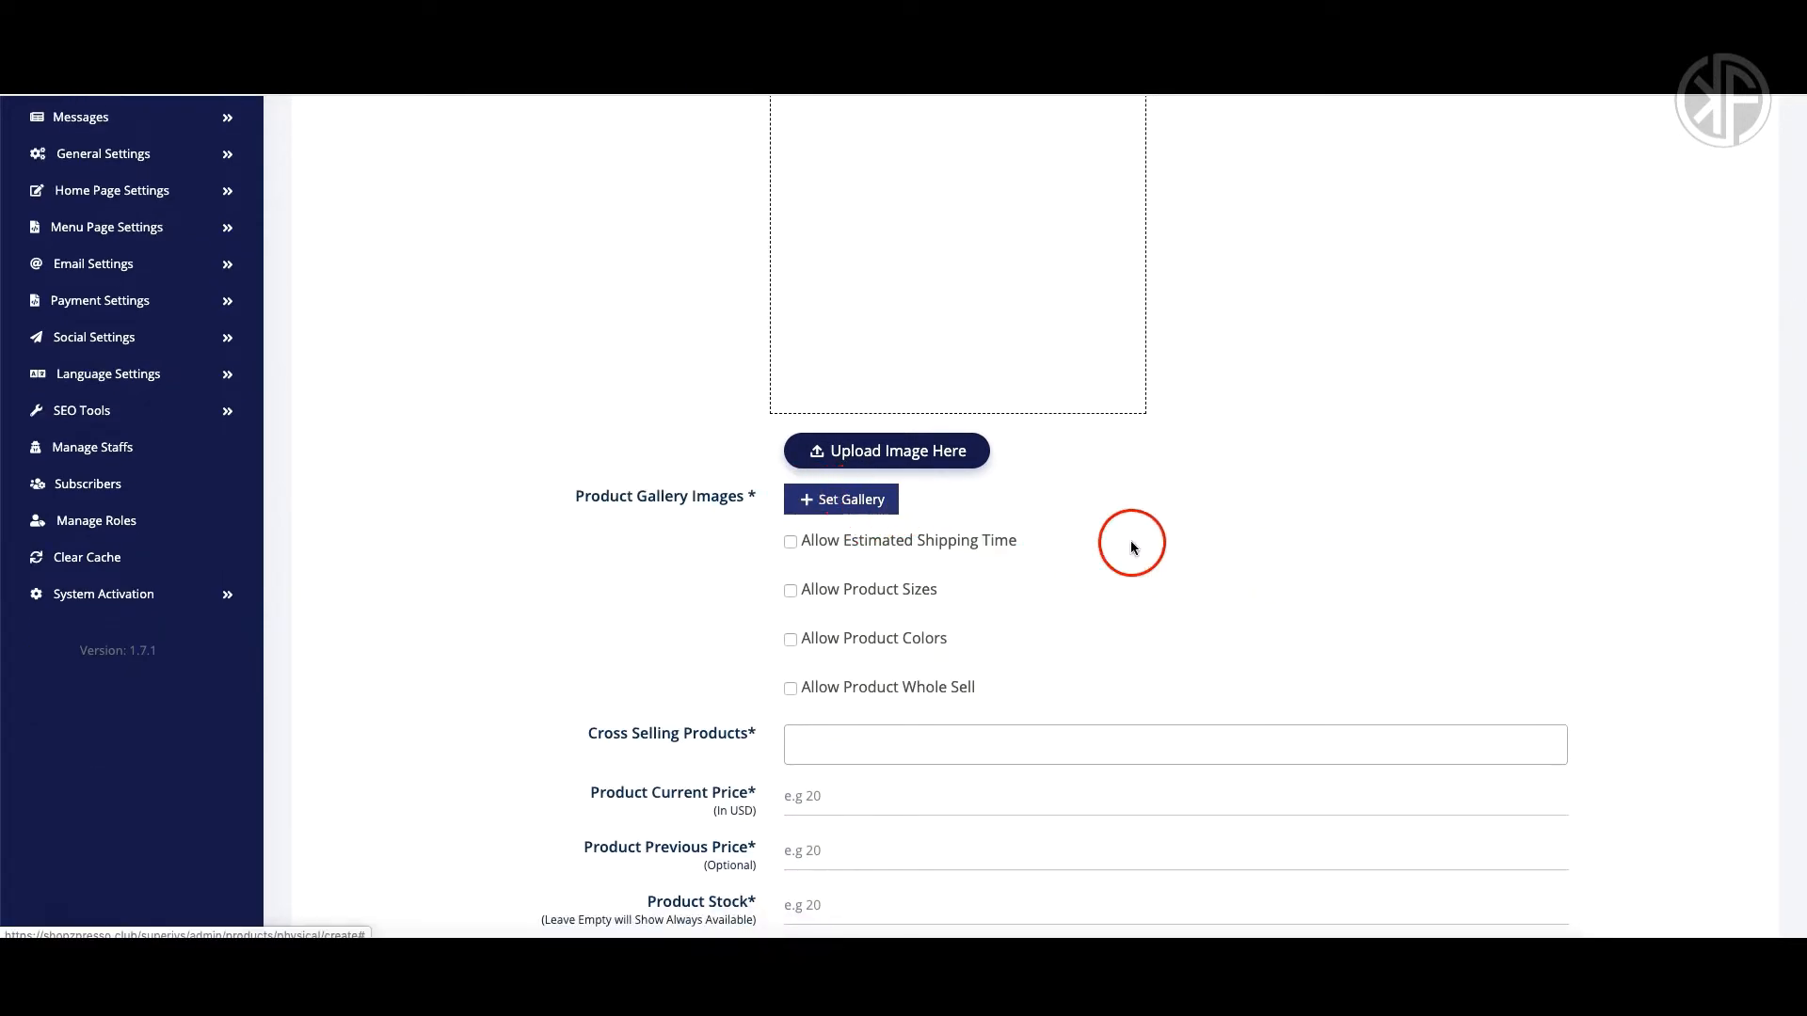
scroll(1303, 561, down, 5)
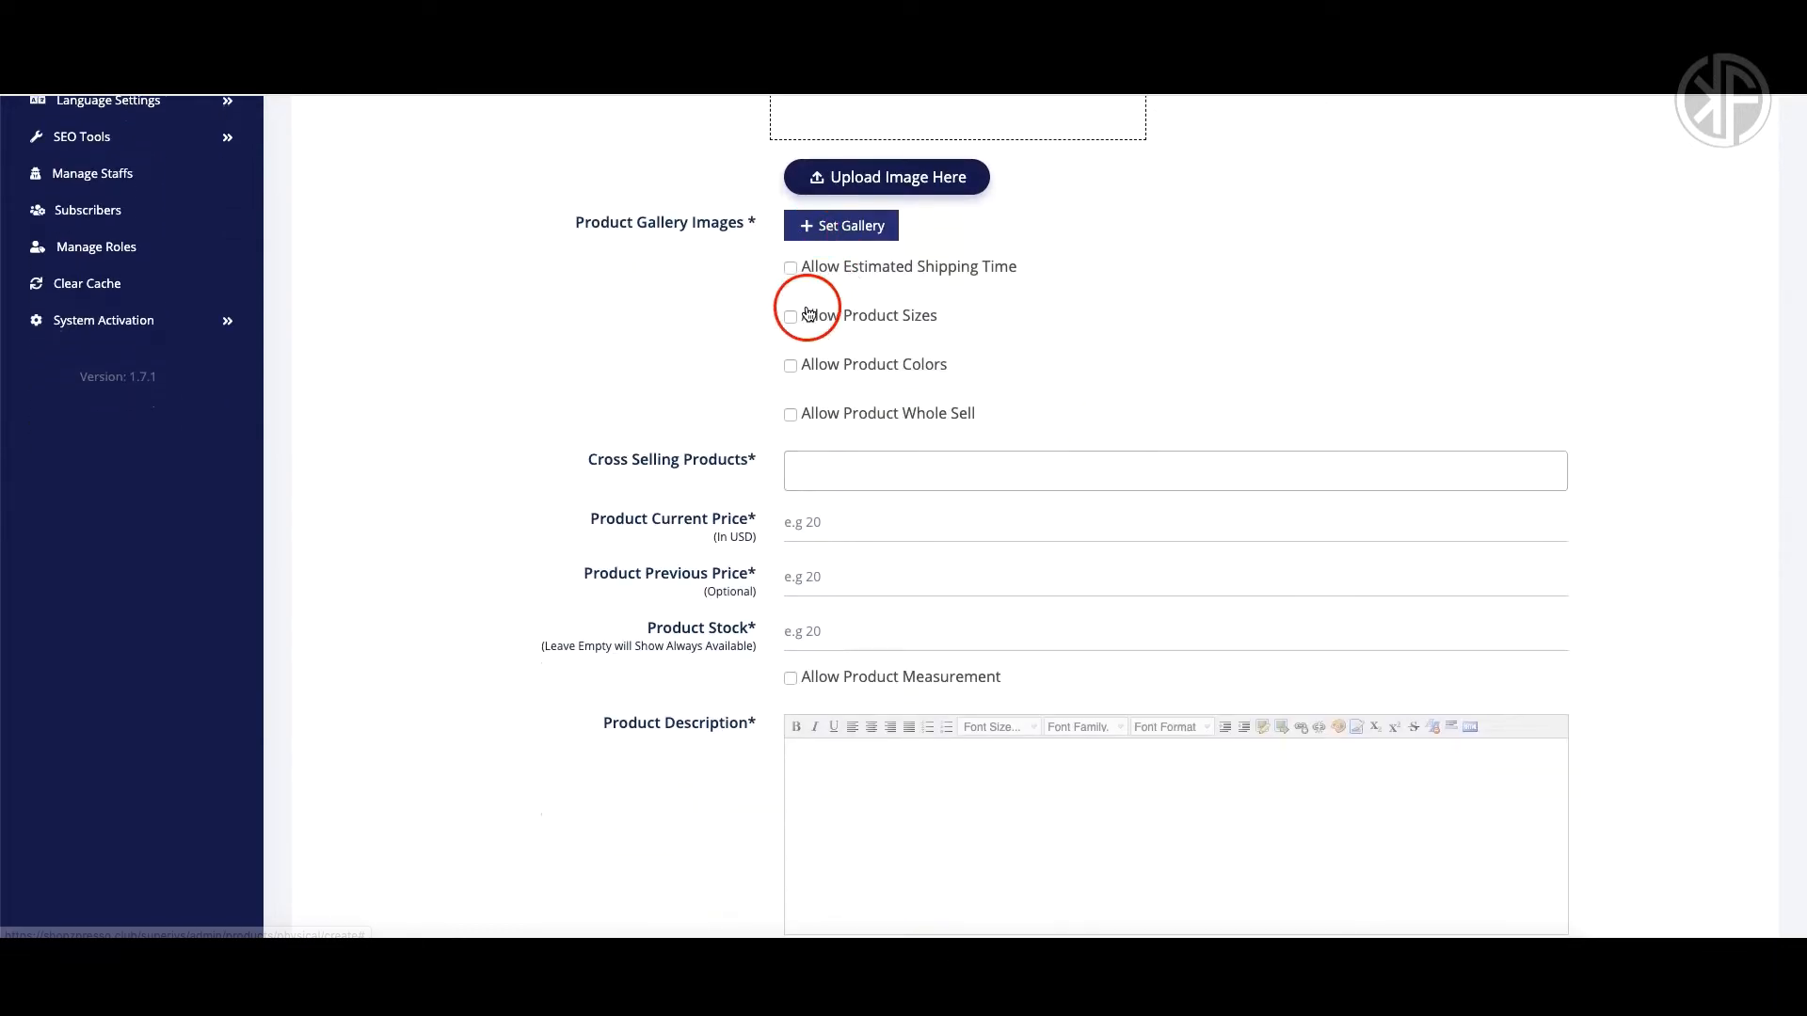
scroll(744, 406, down, 1)
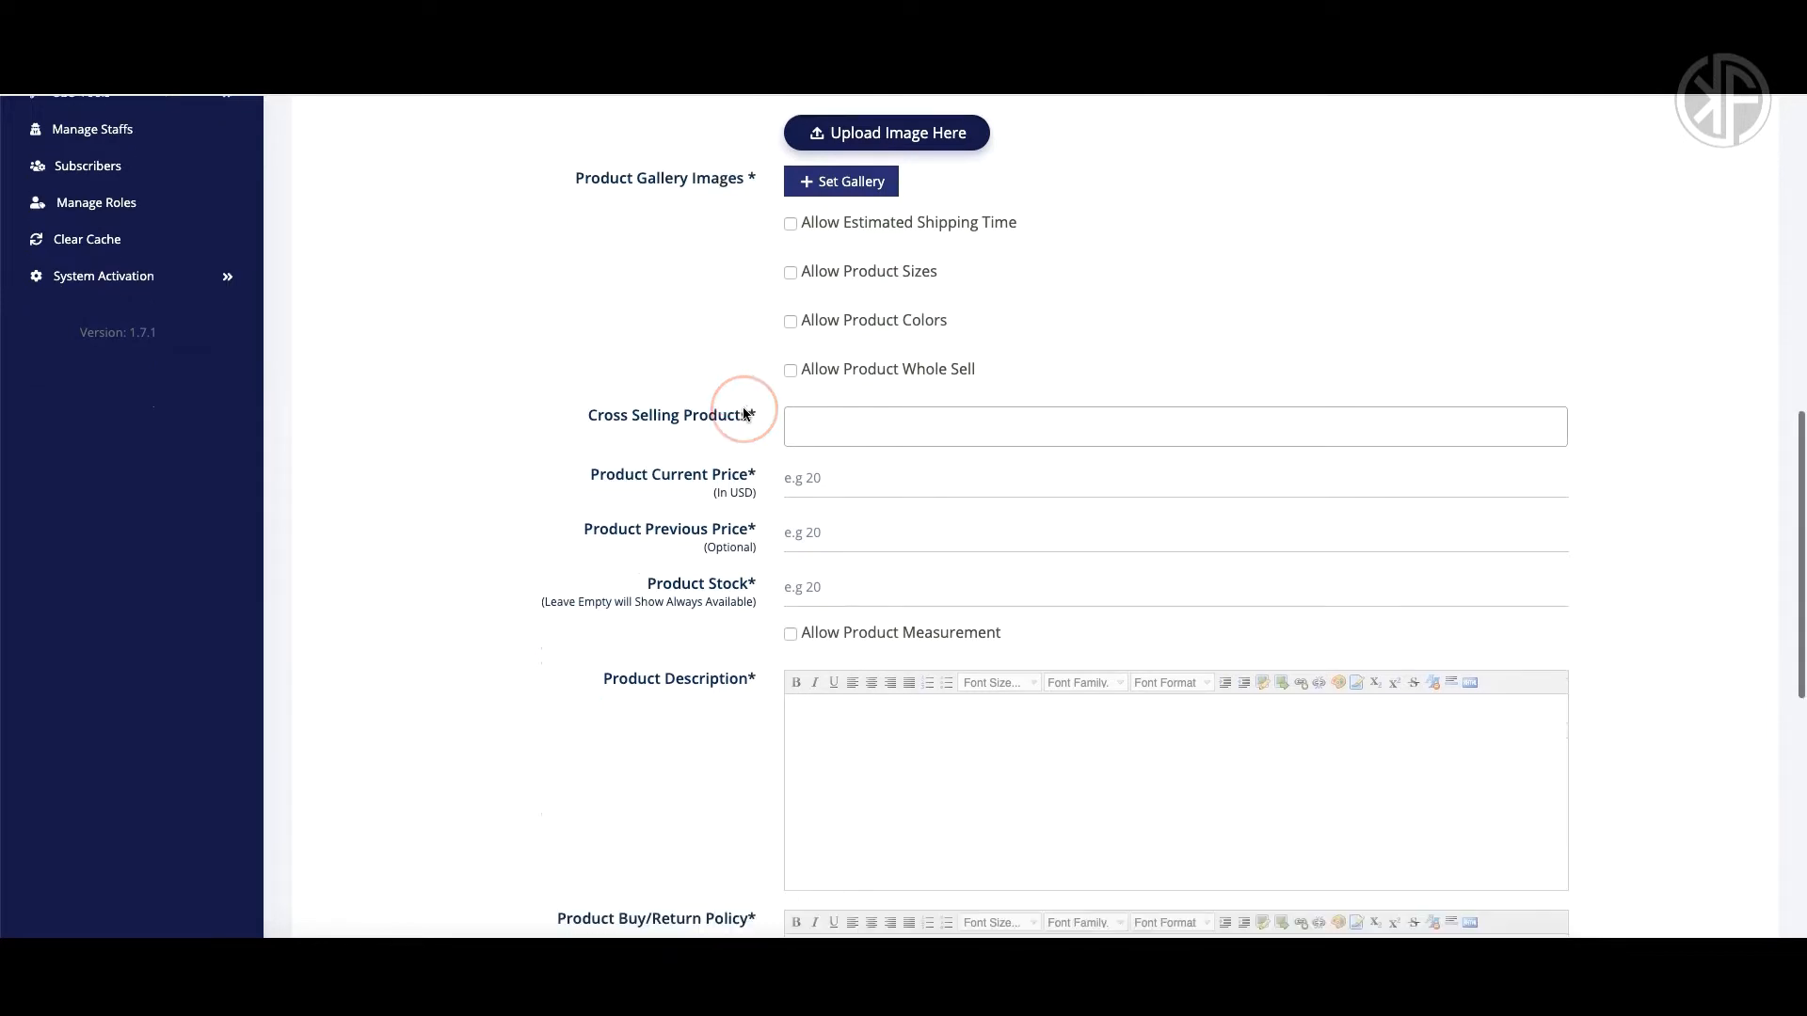
View the products offered for cross selling without choosing one, and examine the price and stock fields
click(834, 414)
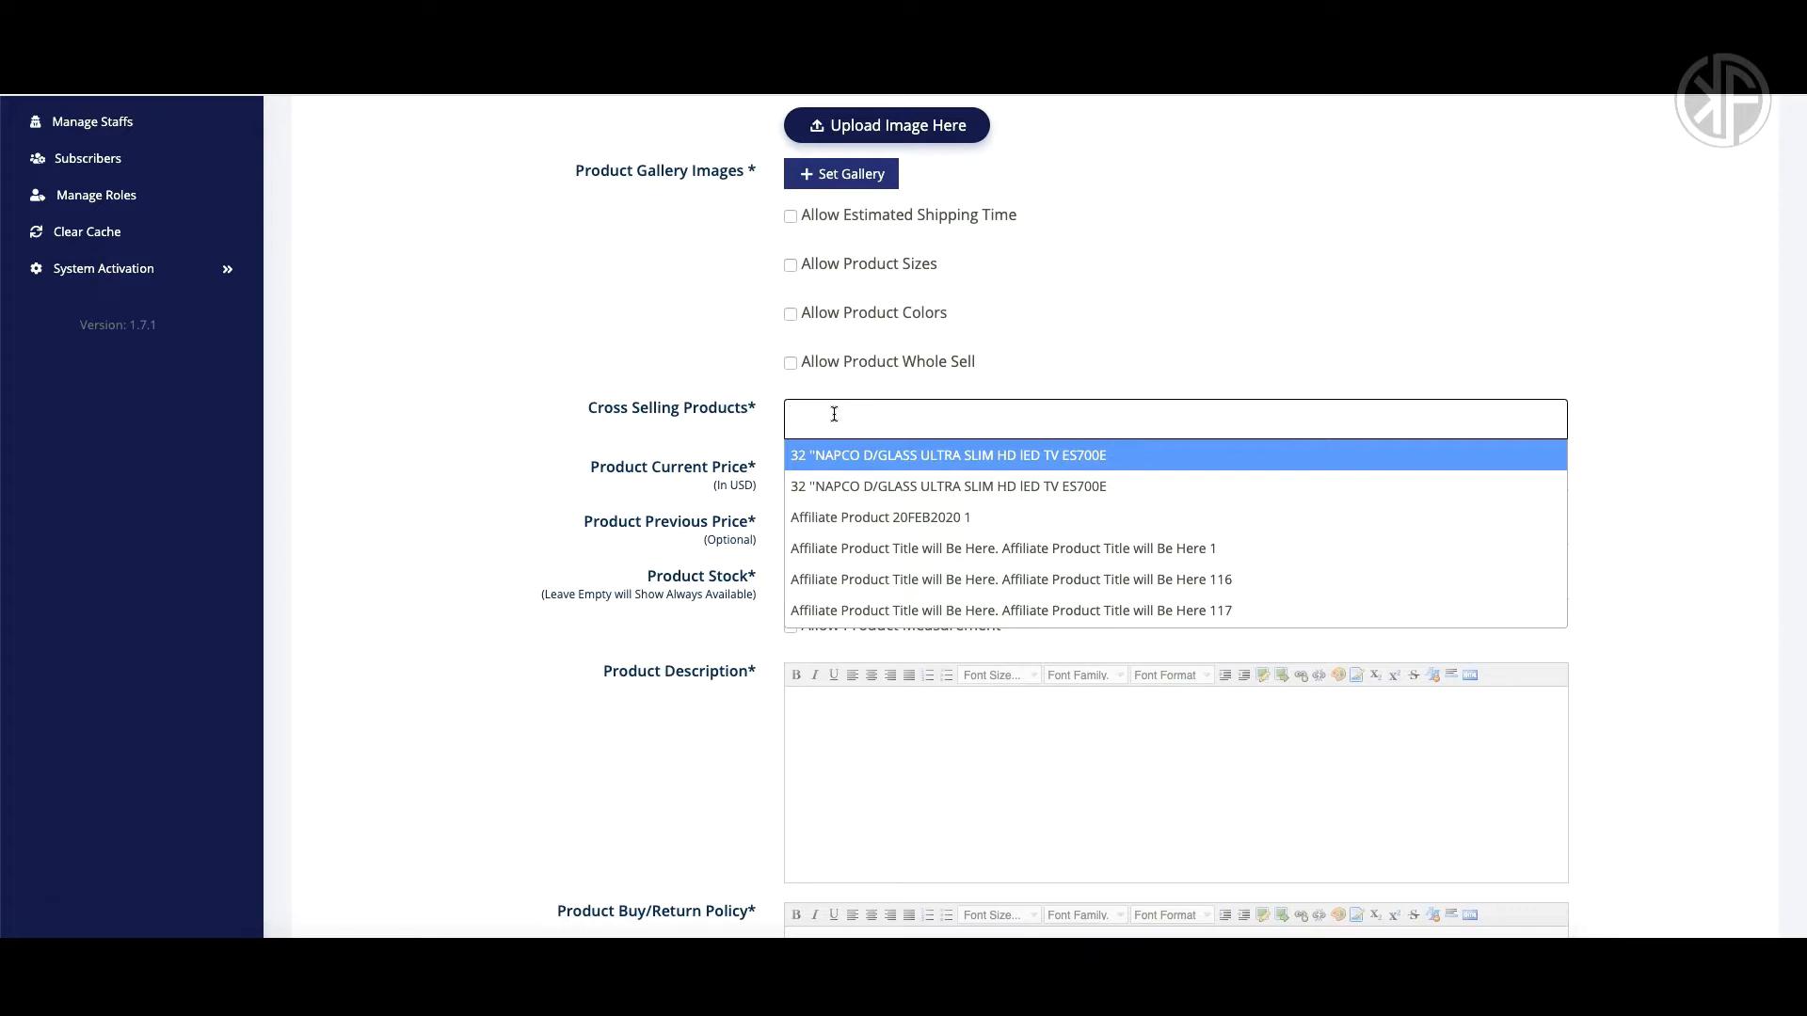
click(493, 415)
scroll(493, 410, down, 1)
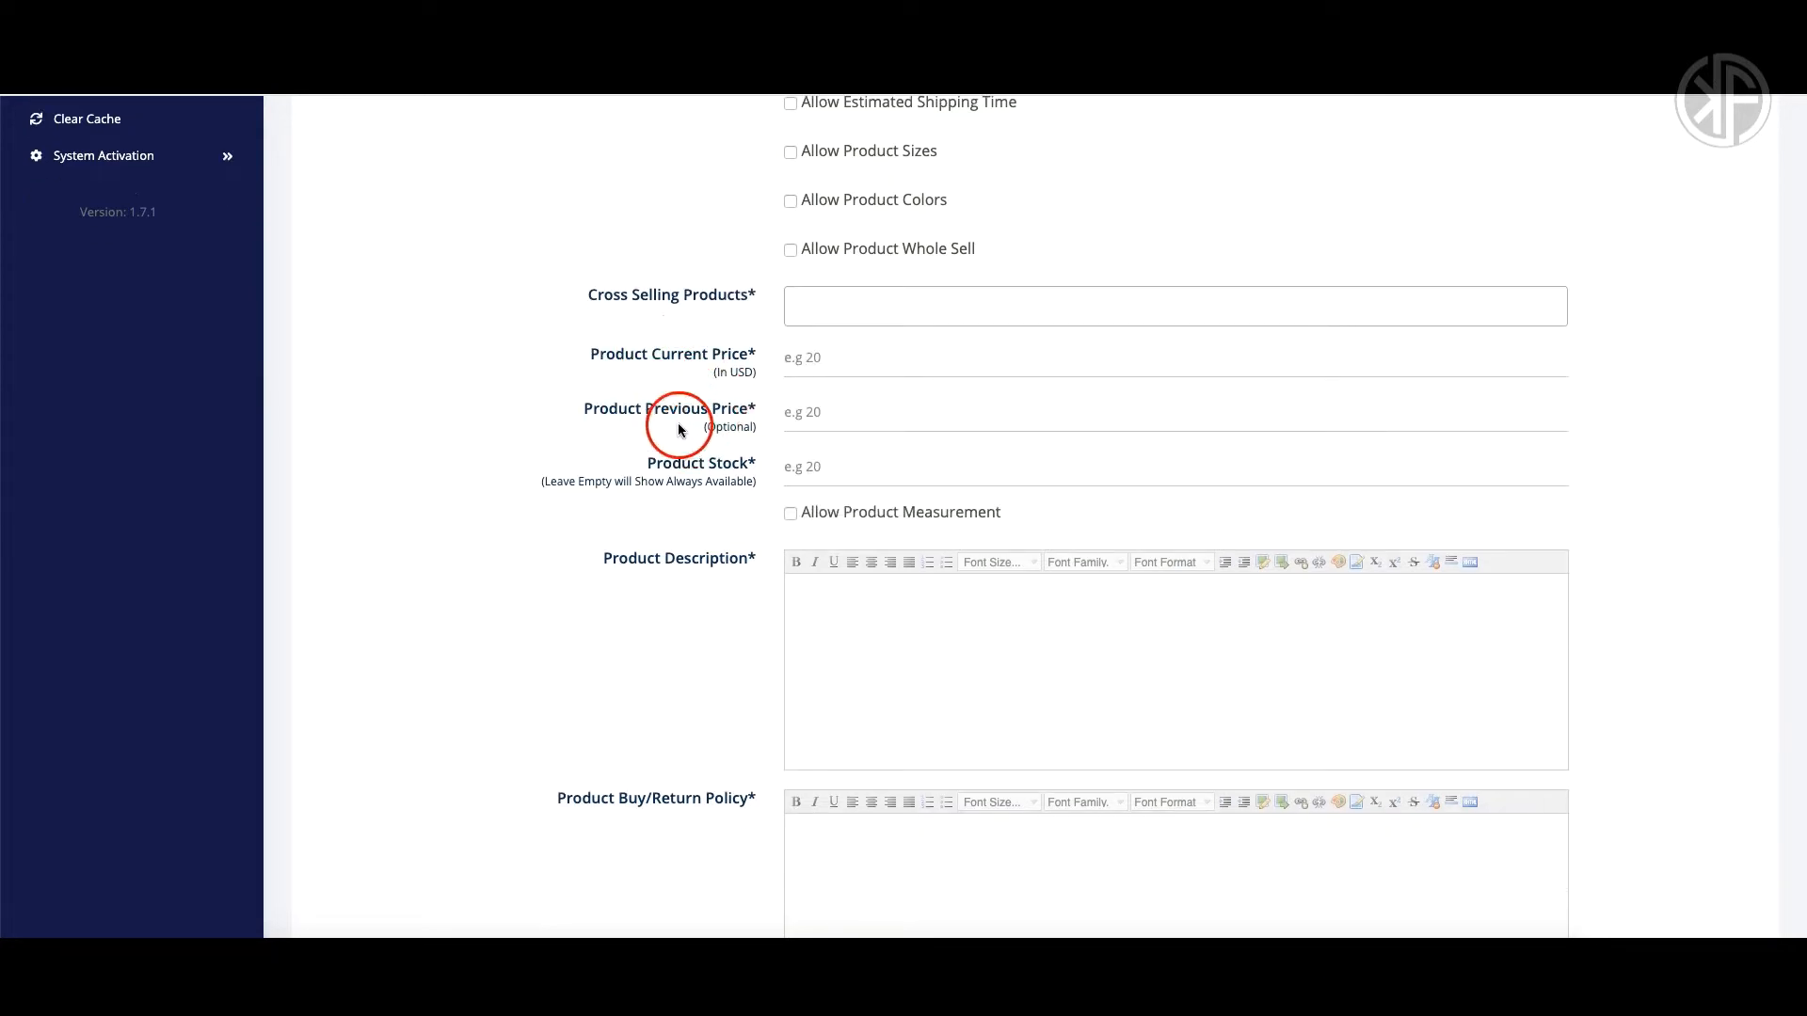
Examine the product form's stock, measurement, description and buy/return policy fields without entering anything
scroll(609, 430, down, 1)
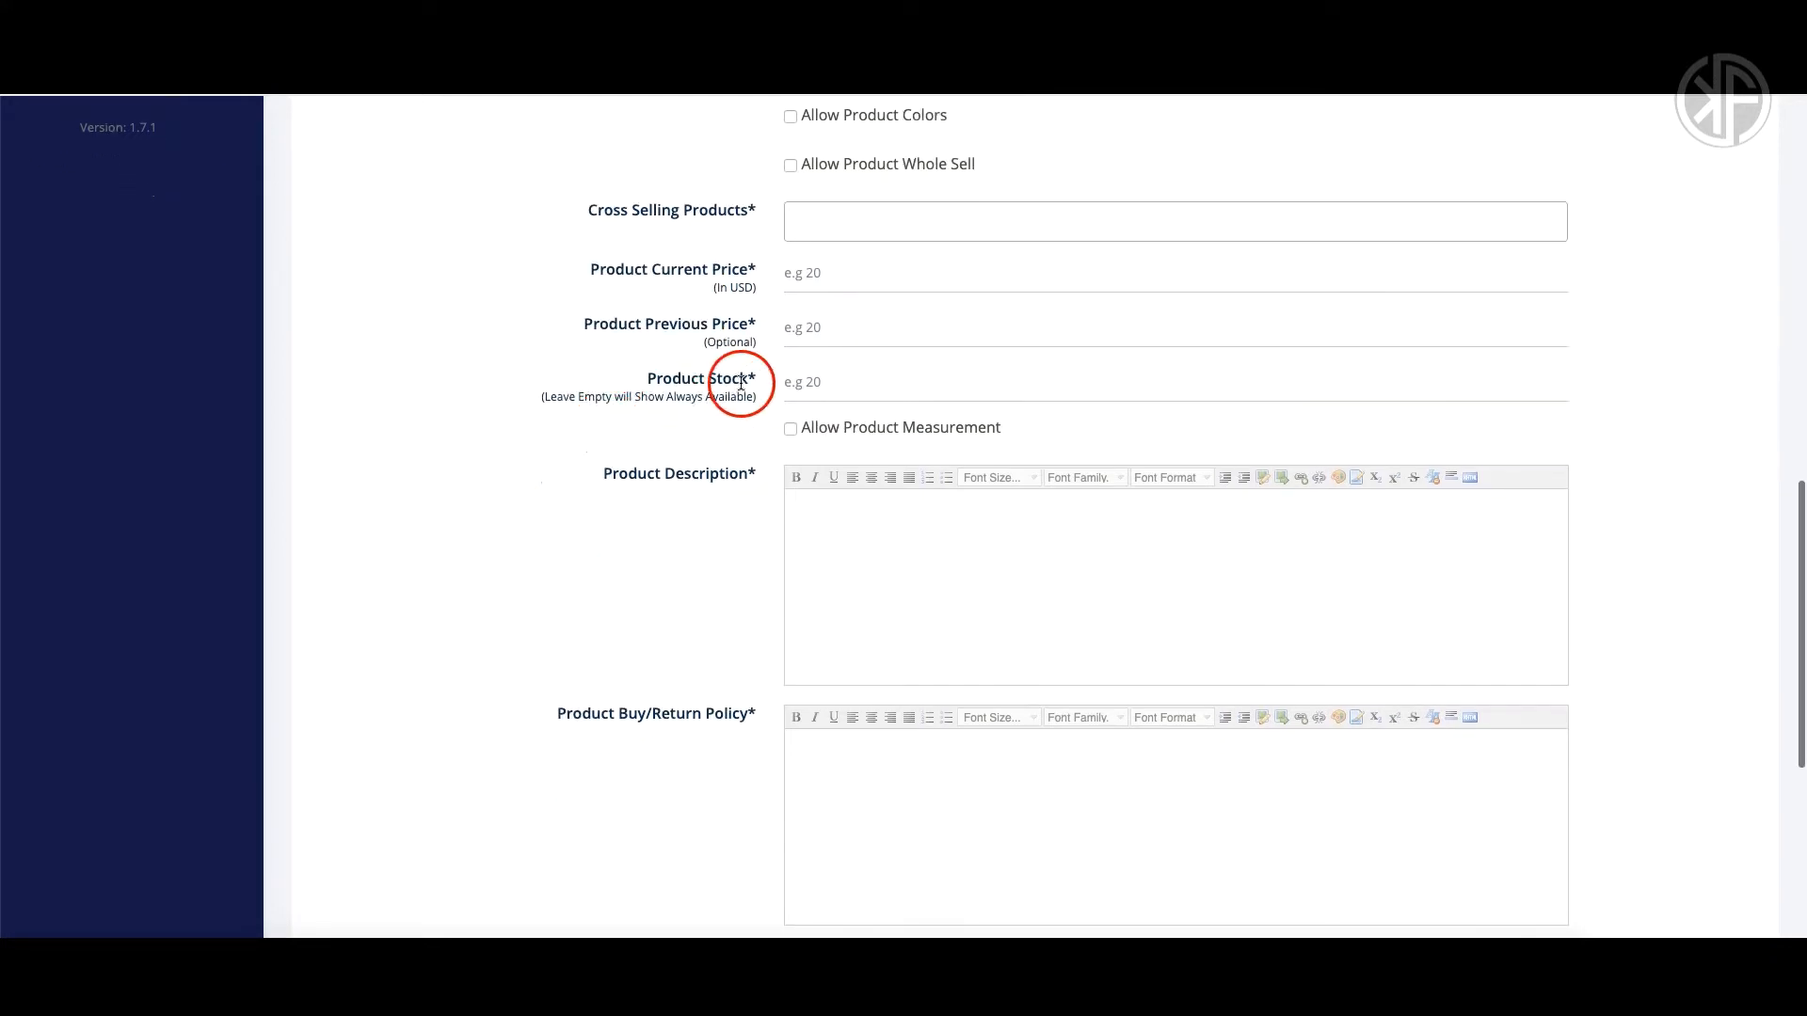
click(814, 386)
scroll(680, 448, down, 3)
scroll(679, 455, down, 3)
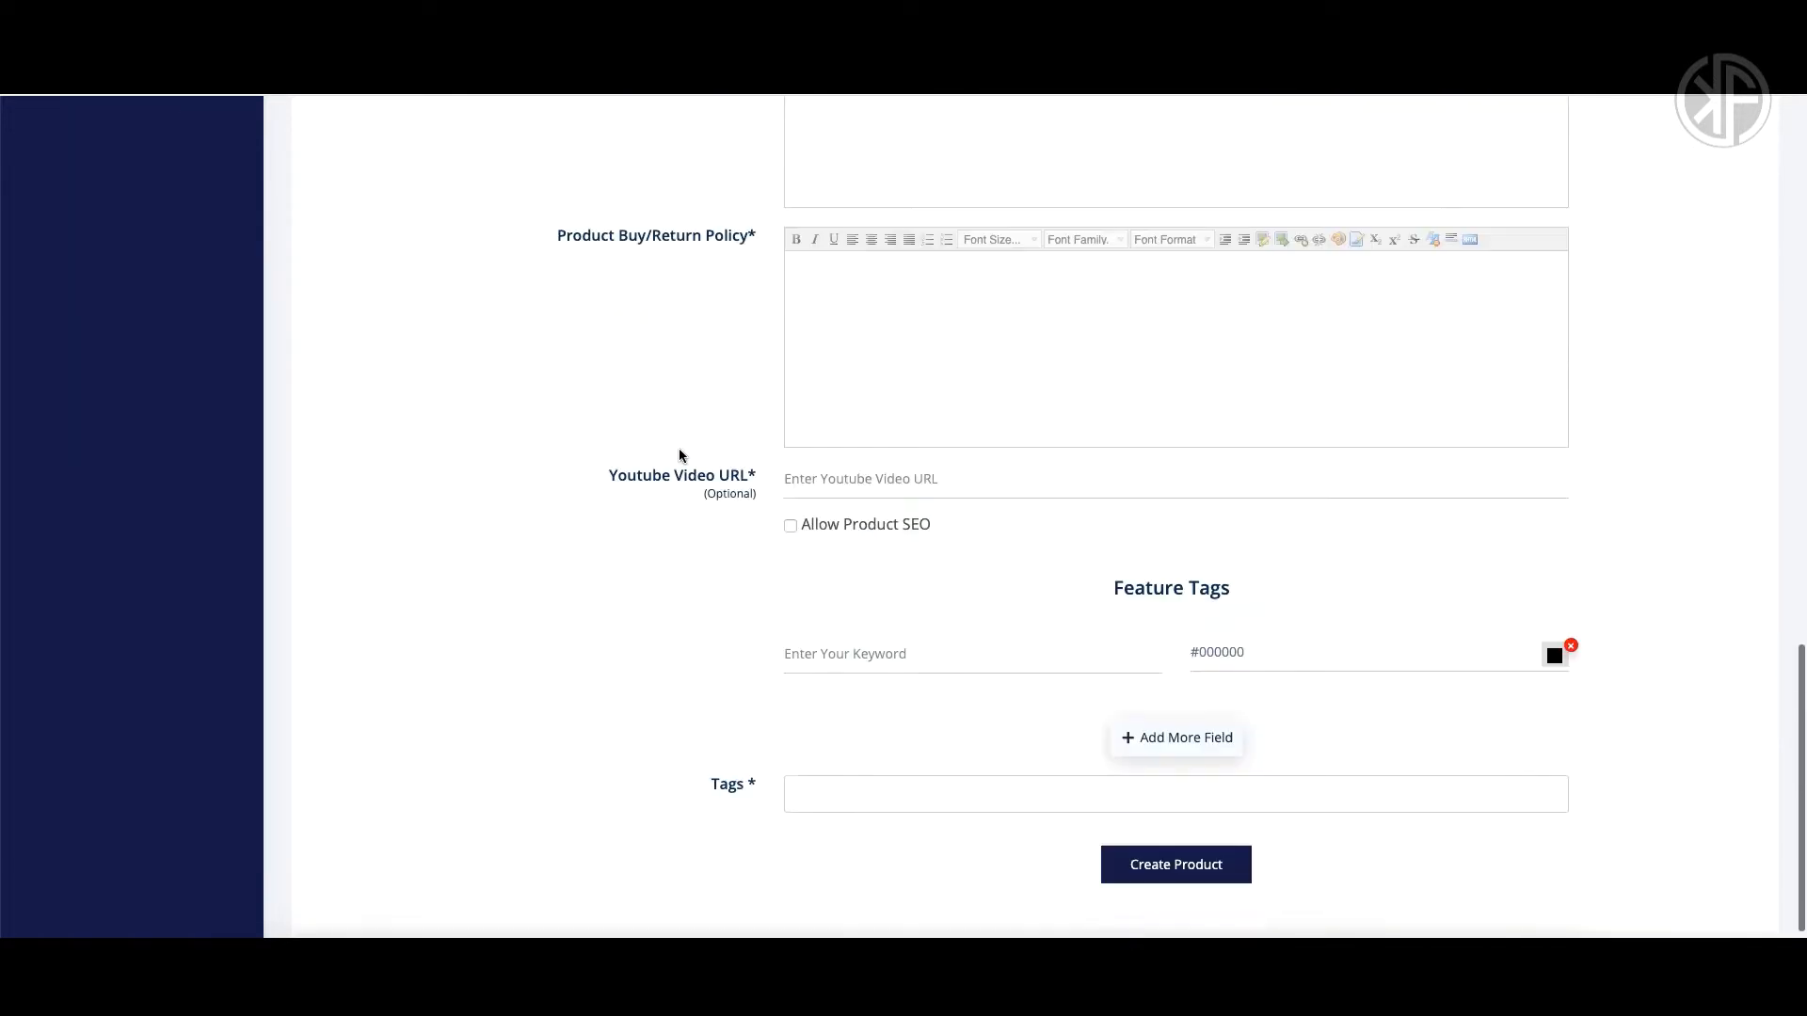
scroll(680, 455, up, 3)
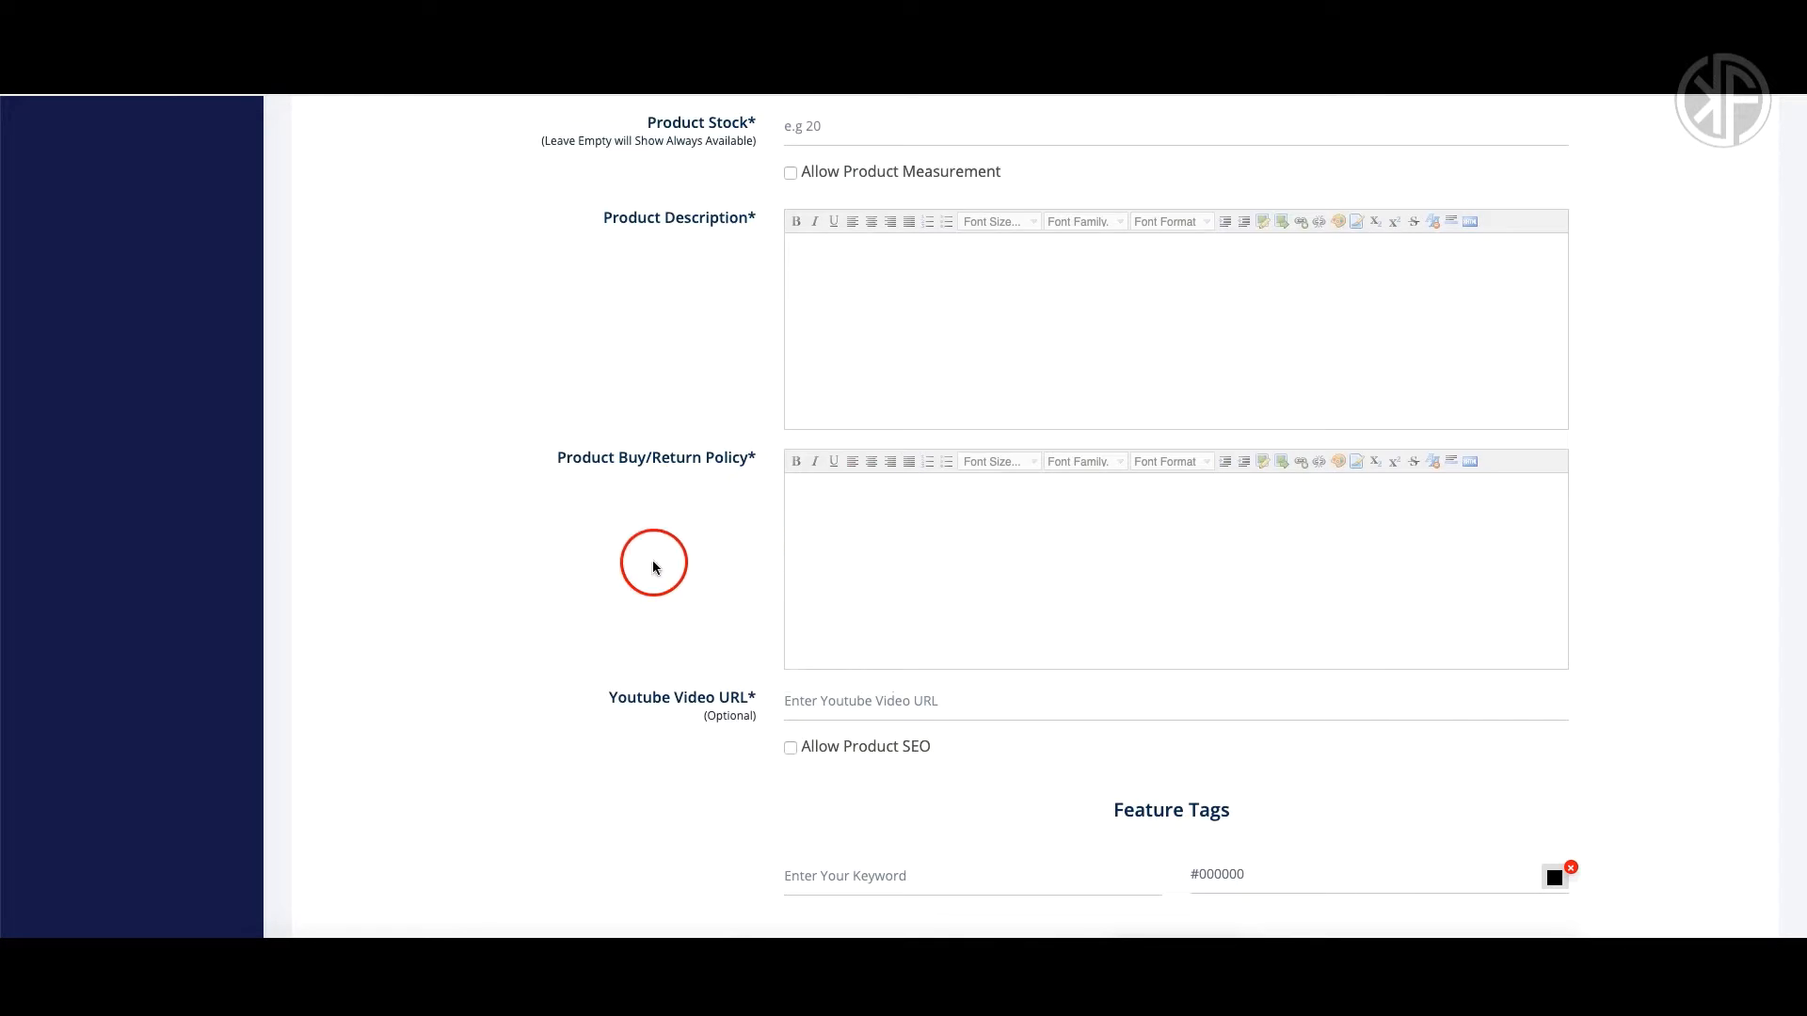
scroll(653, 565, down, 3)
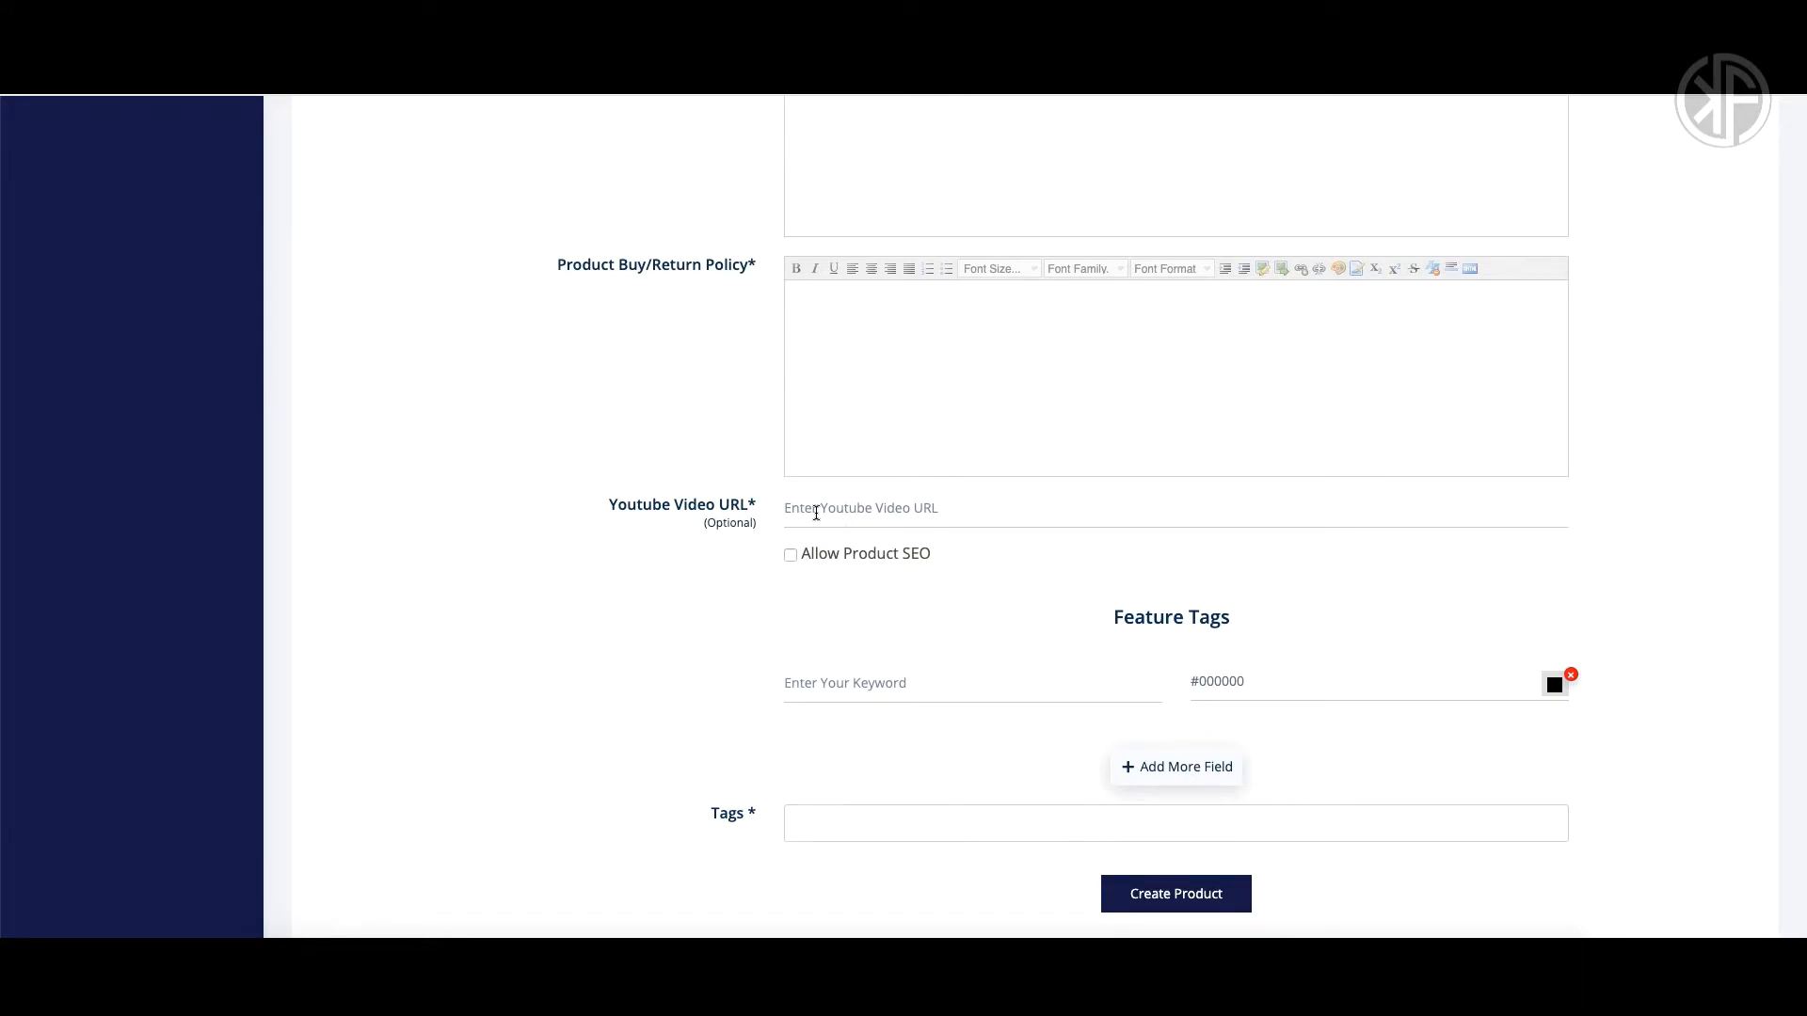
Activate the YouTube video URL field without entering anything and return to the start of the physical product form
click(825, 511)
click(856, 543)
scroll(858, 551, up, 1)
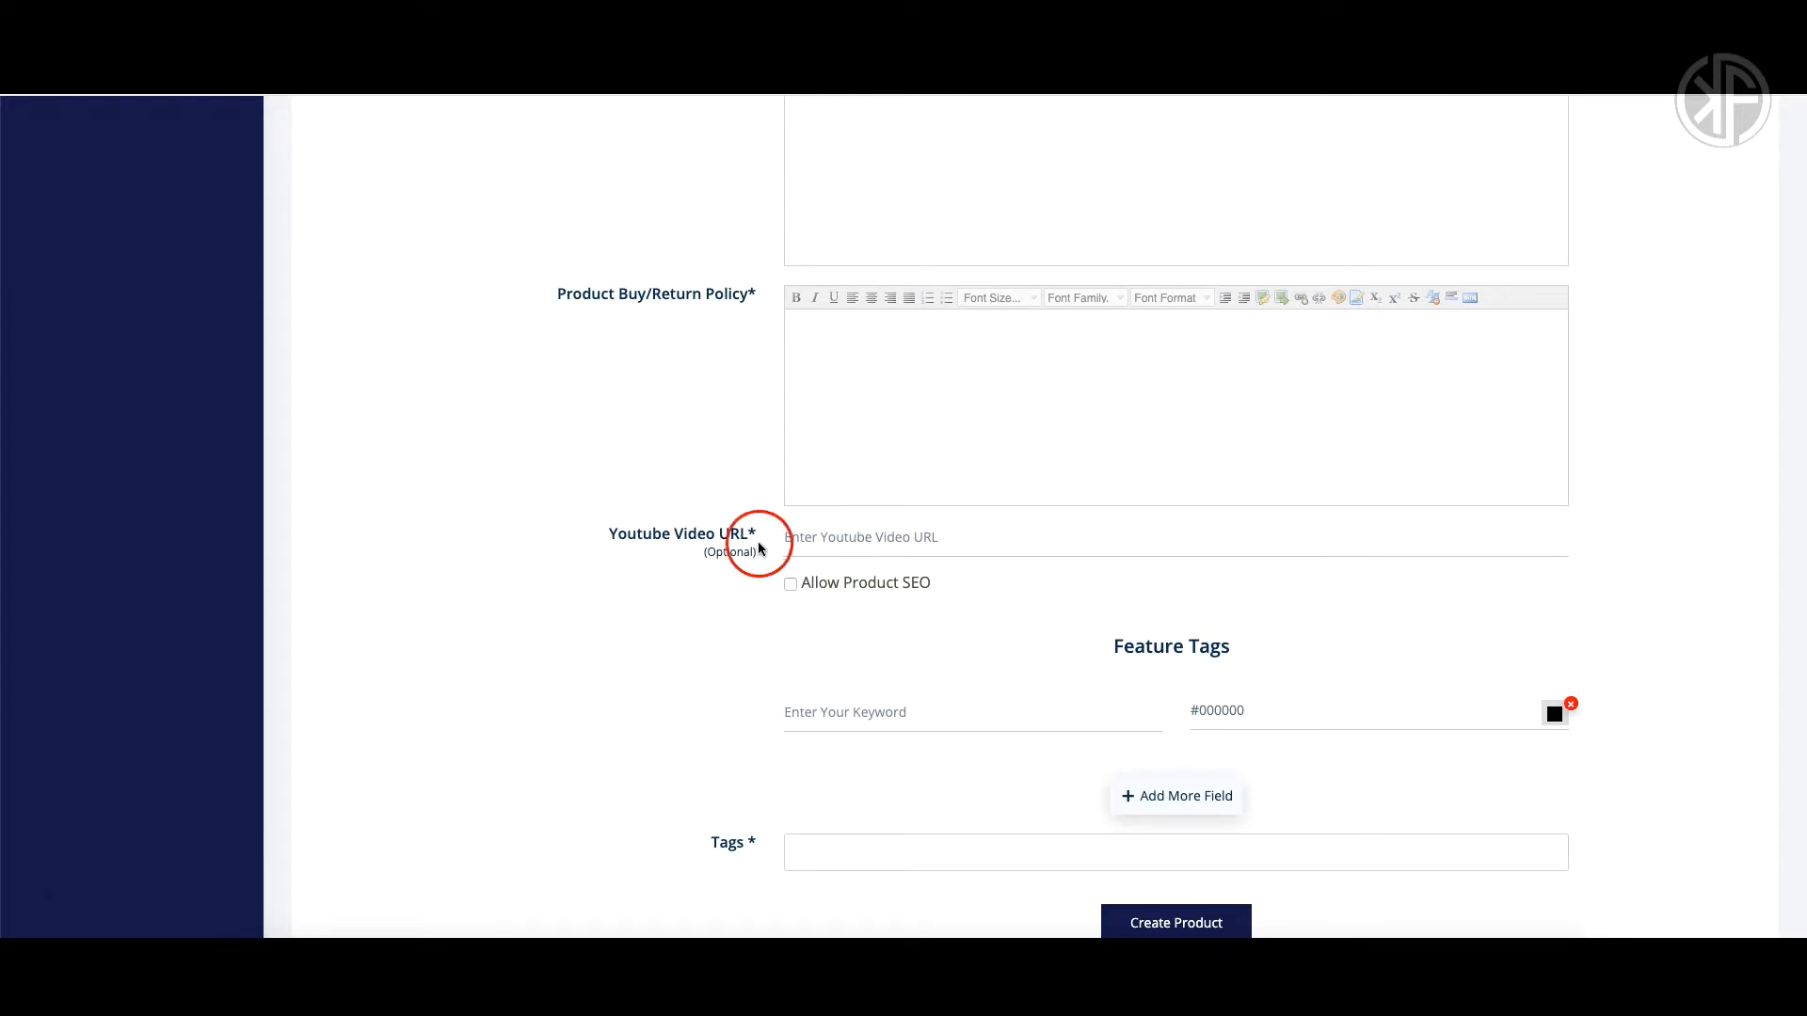
scroll(578, 527, up, 6)
scroll(578, 534, up, 6)
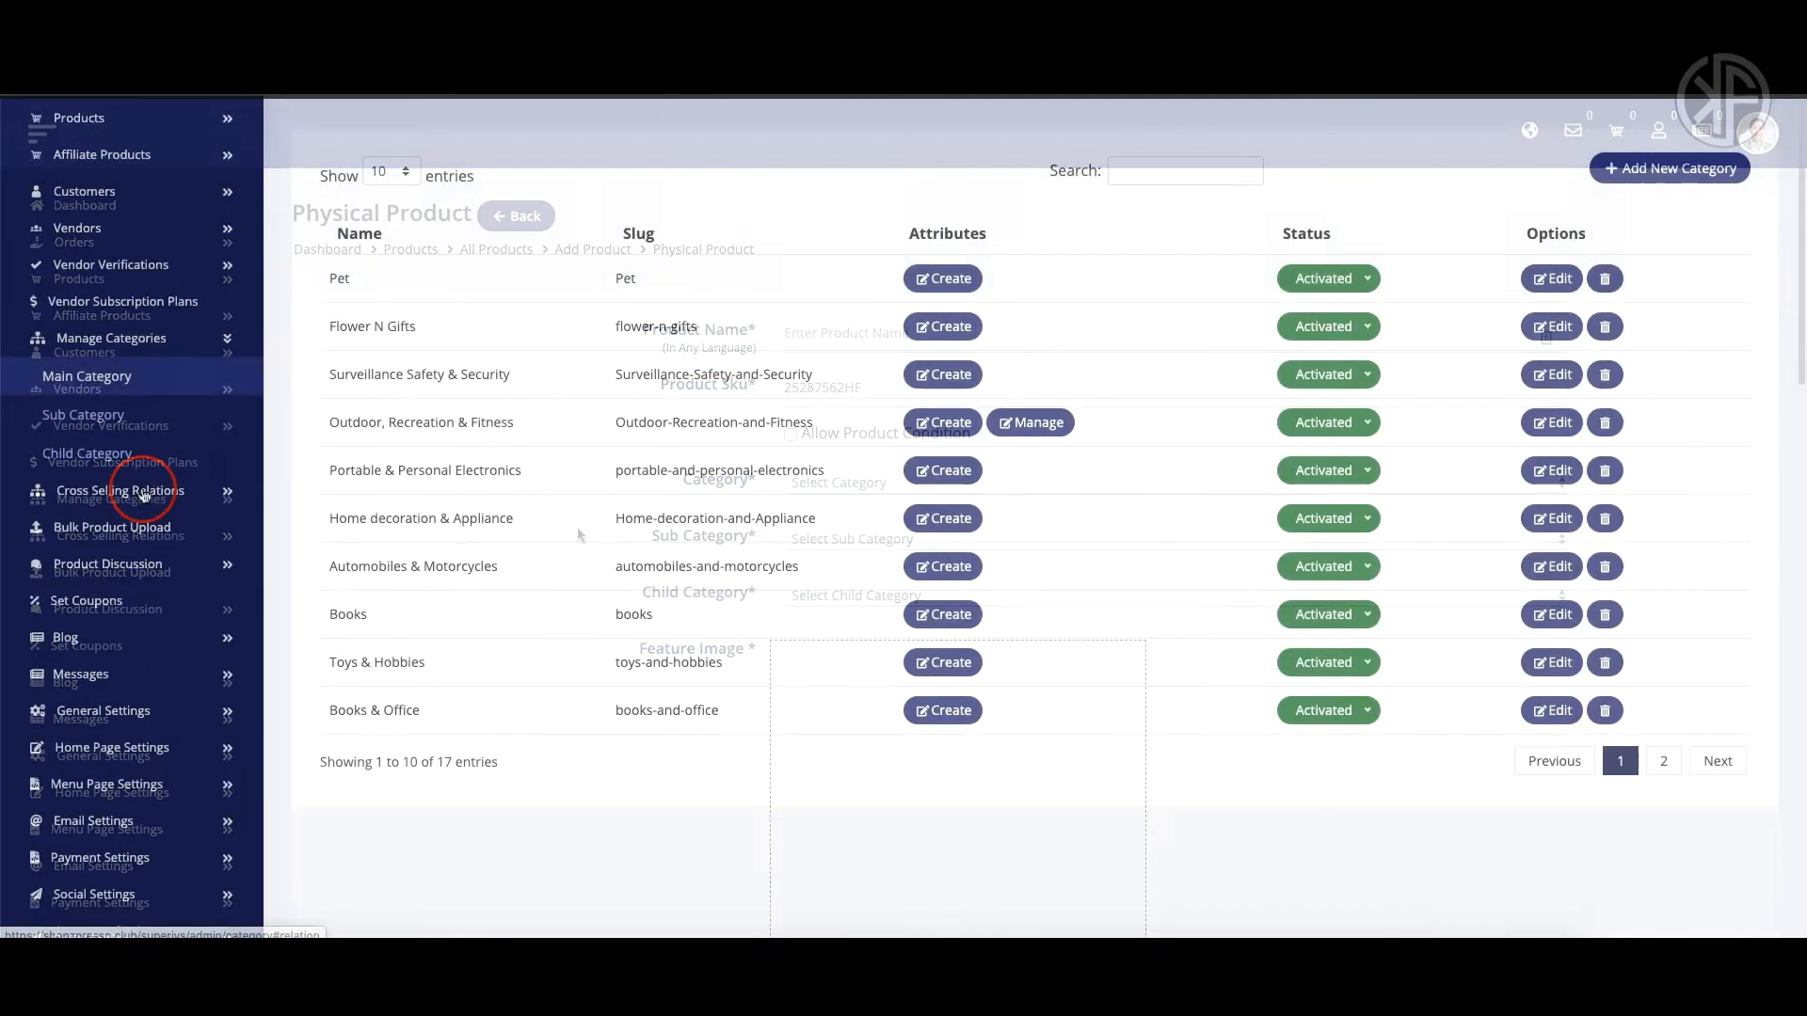
Open the page for creating a cross selling relation between categories
click(143, 491)
click(111, 413)
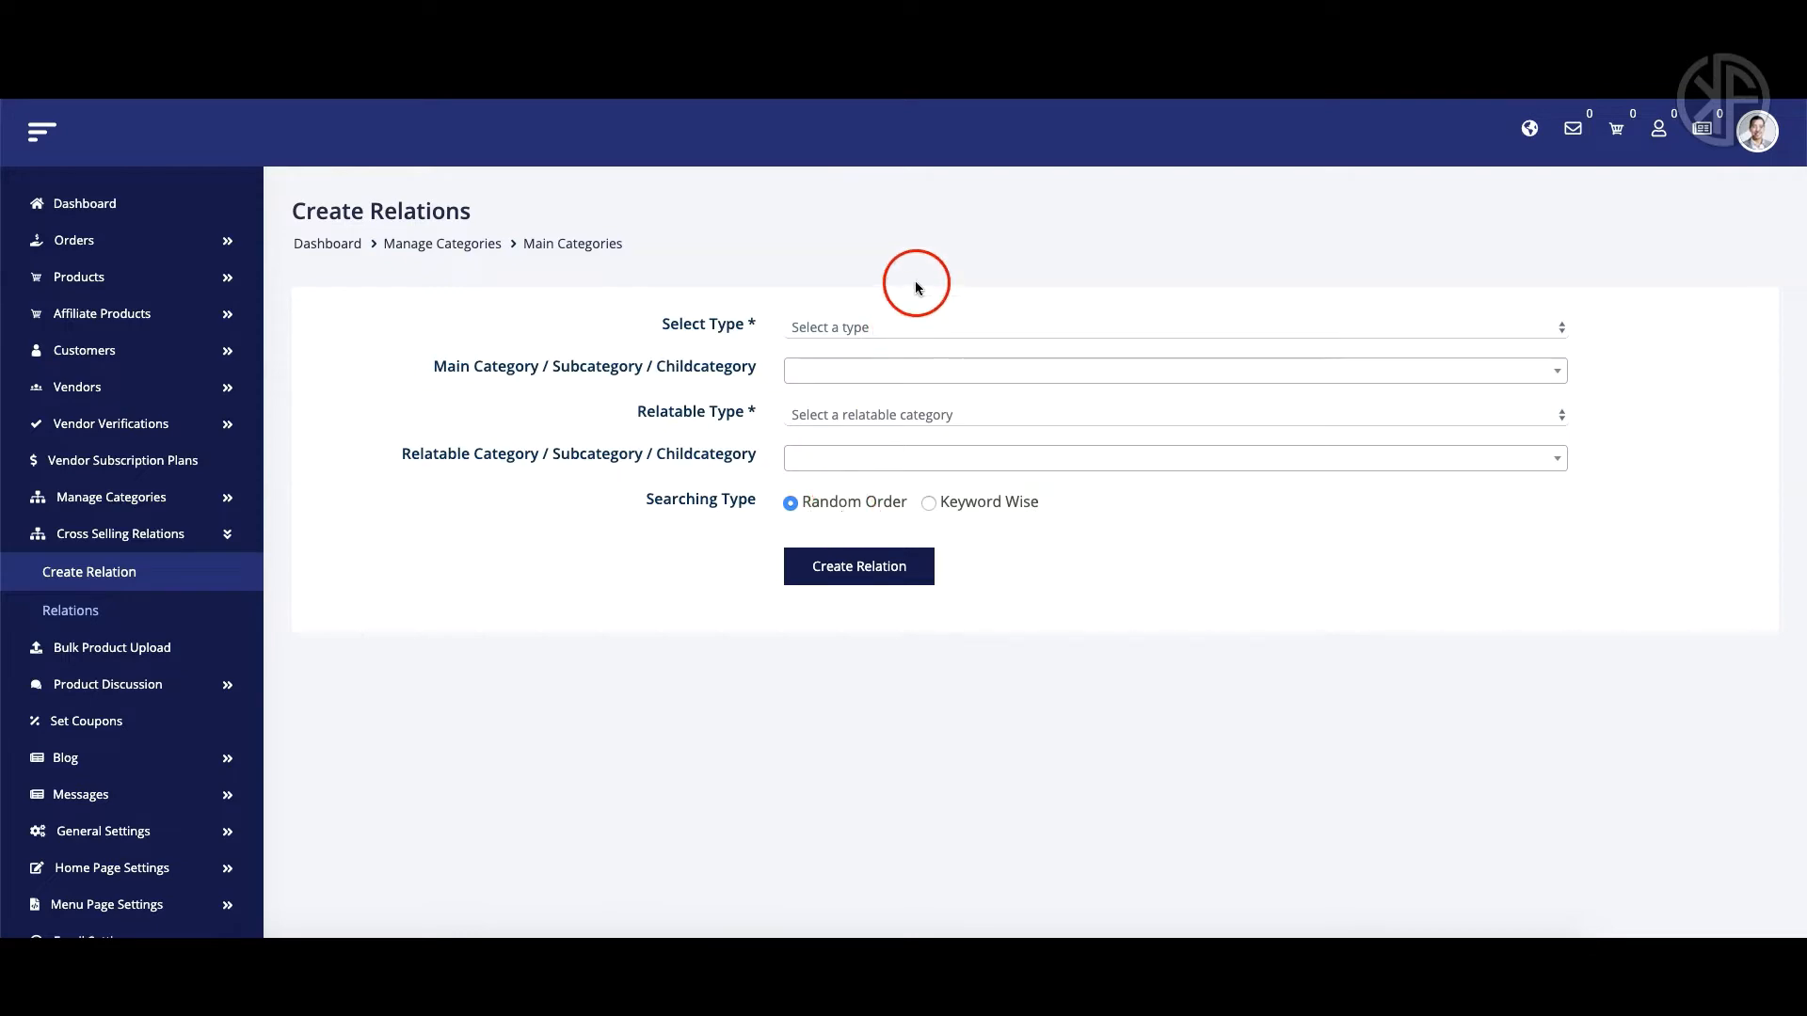
Switch to the ShopZpresso storefront and add the featured product "Zain - Digital Agency auu" to the cart
click(1129, 32)
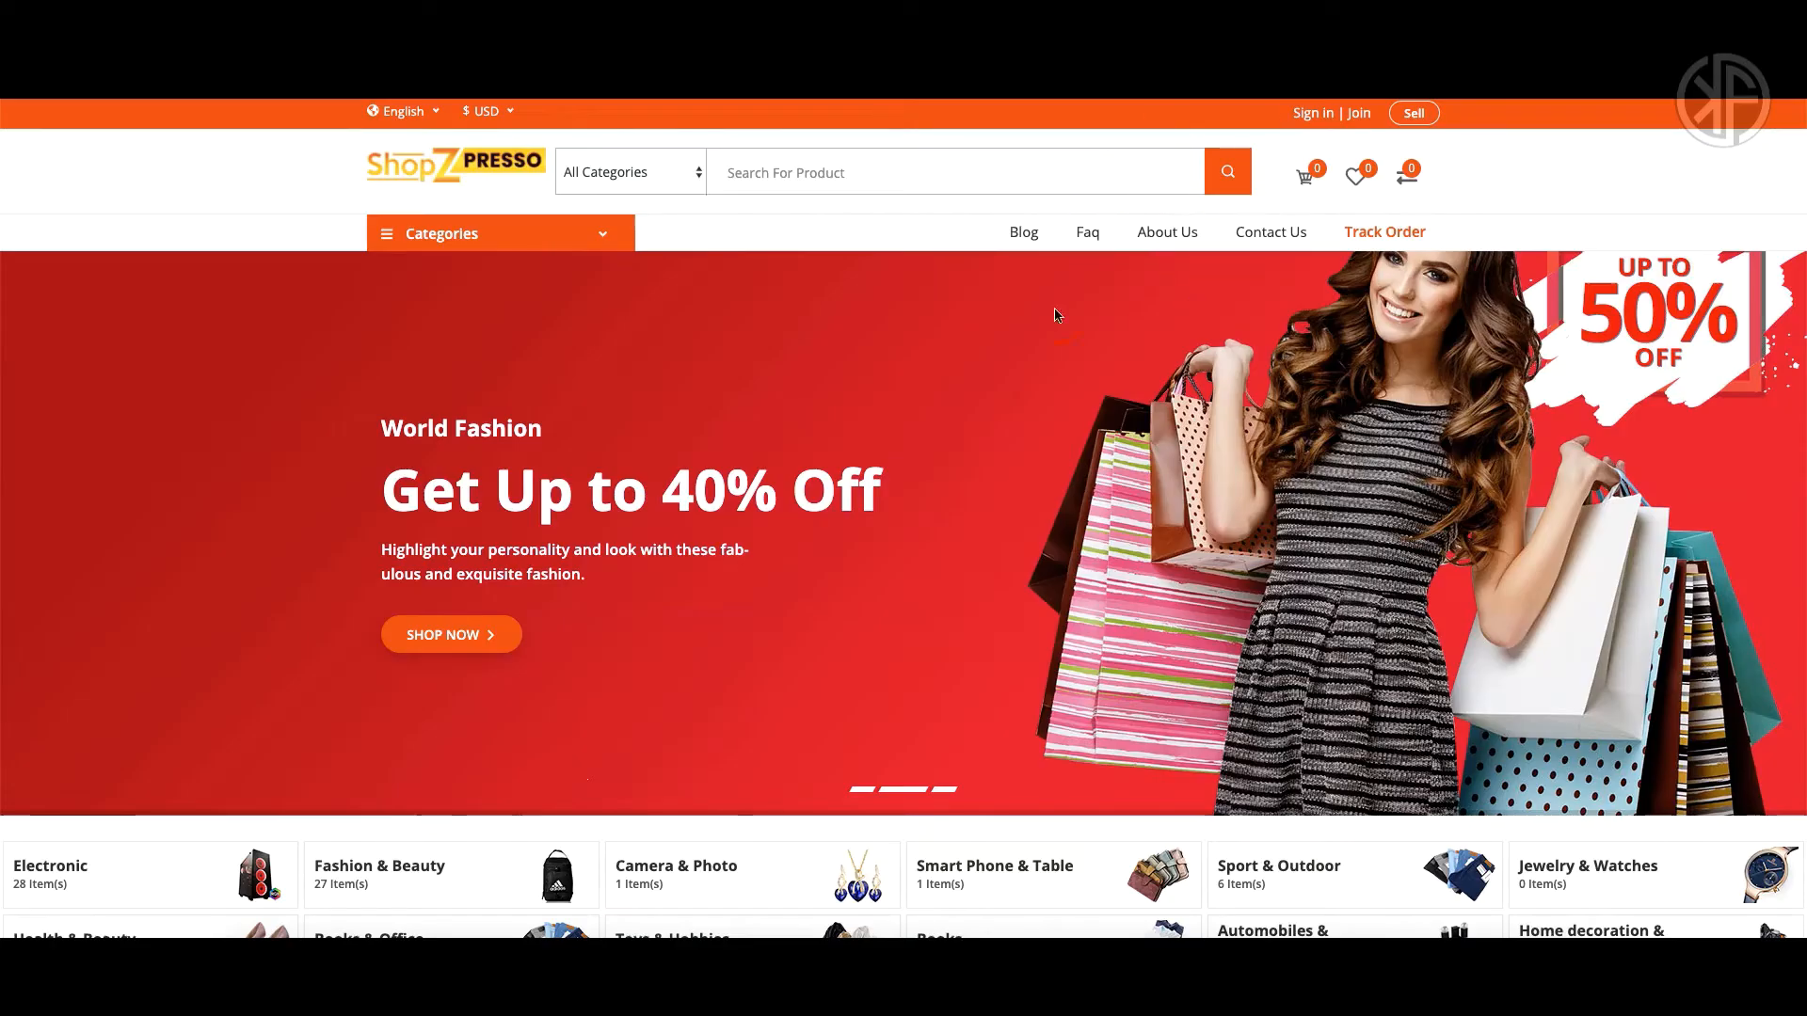
scroll(1127, 481, down, 7)
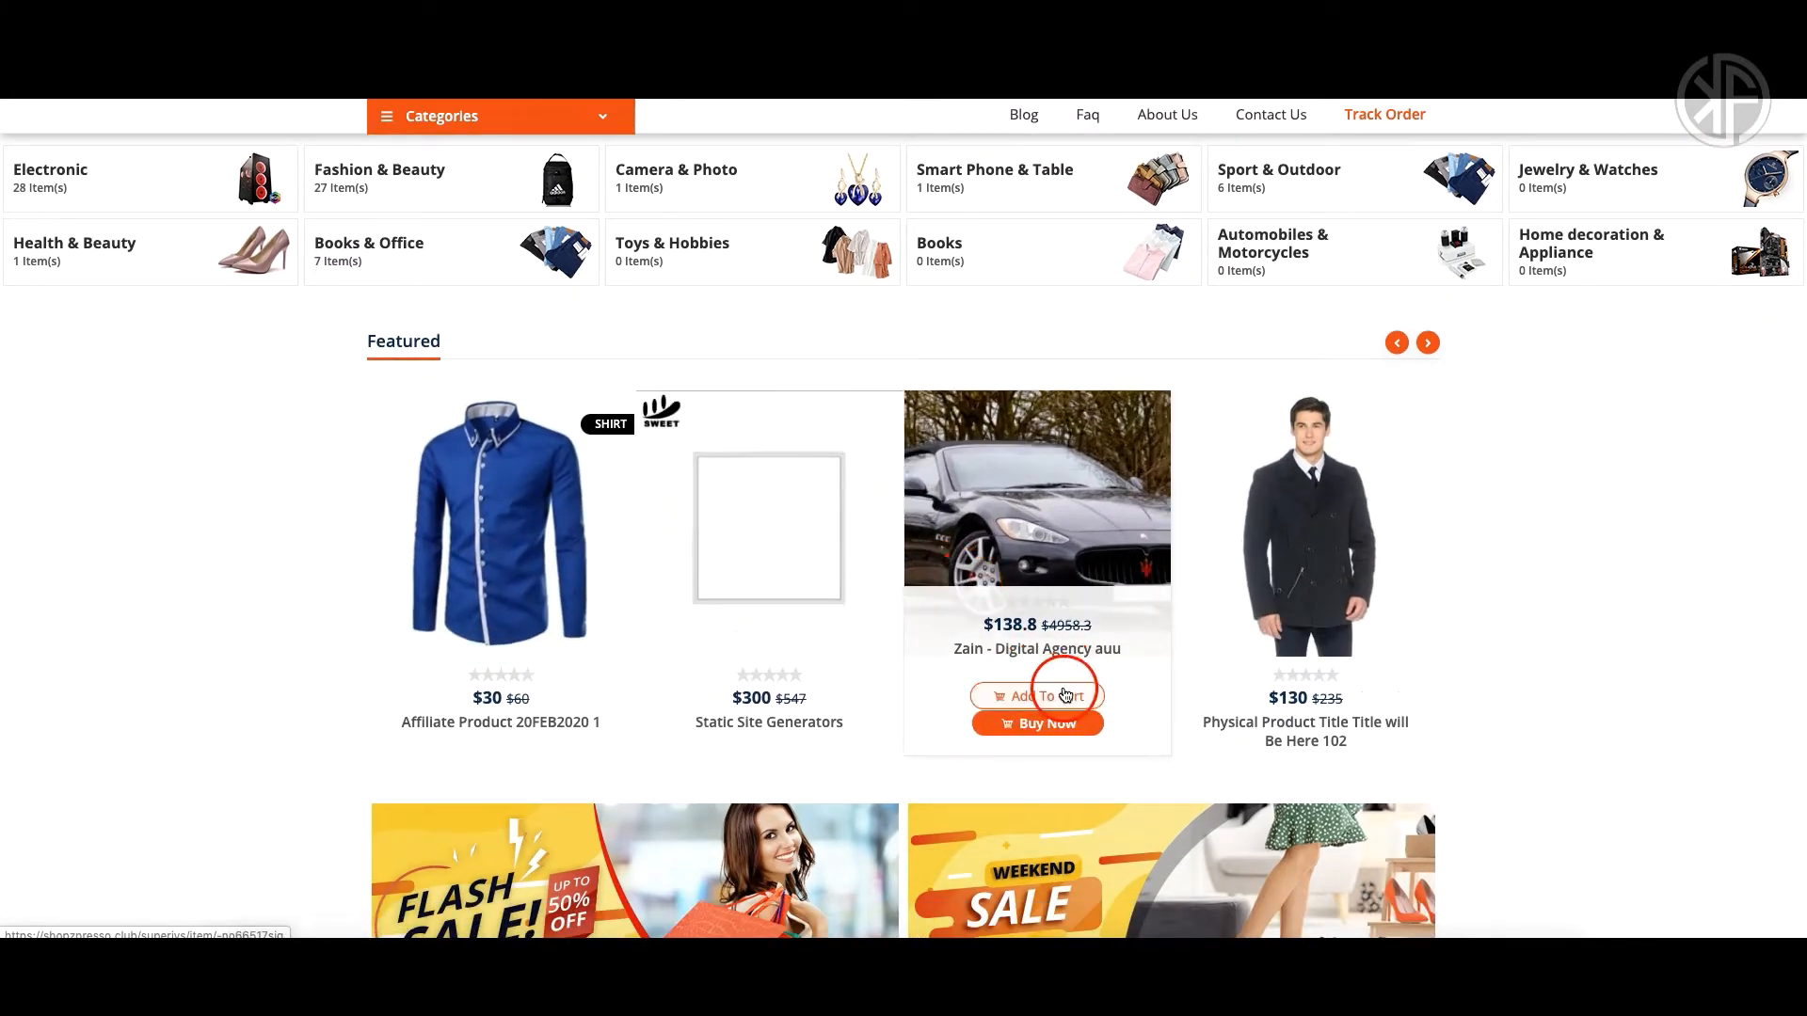
click(1066, 695)
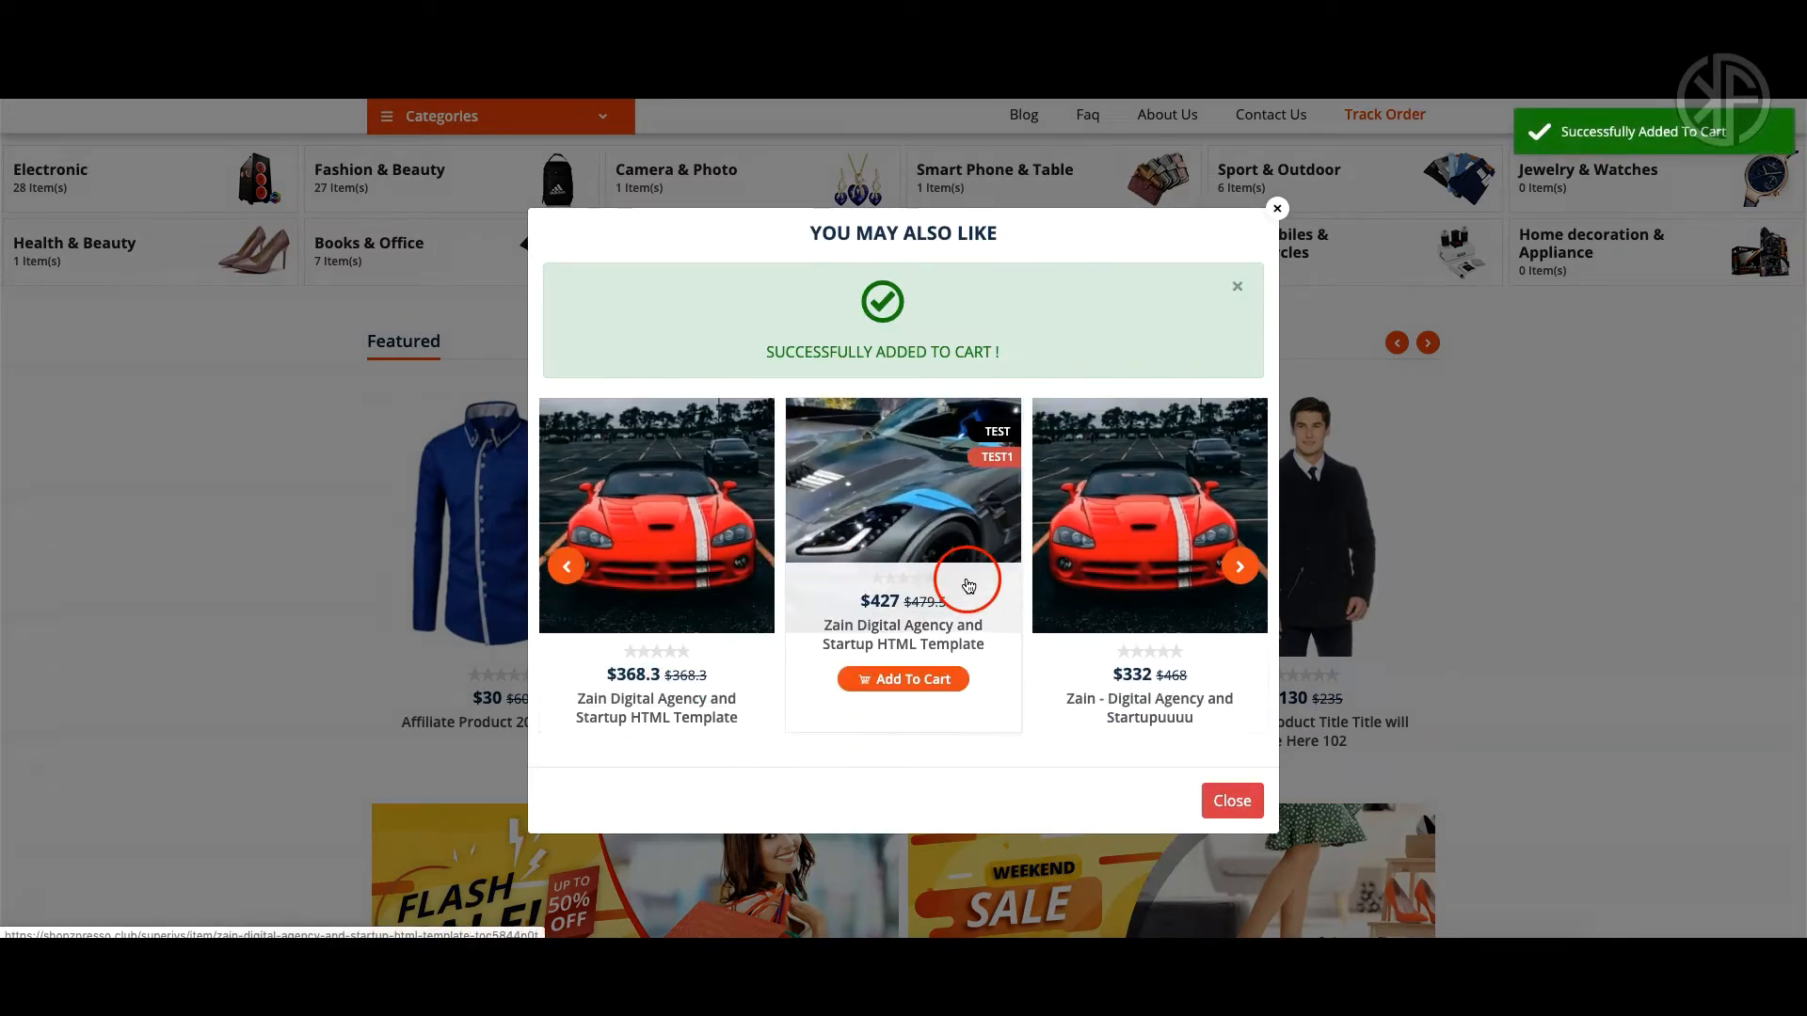
Browse the suggested products offered after adding the item to the cart
click(1113, 582)
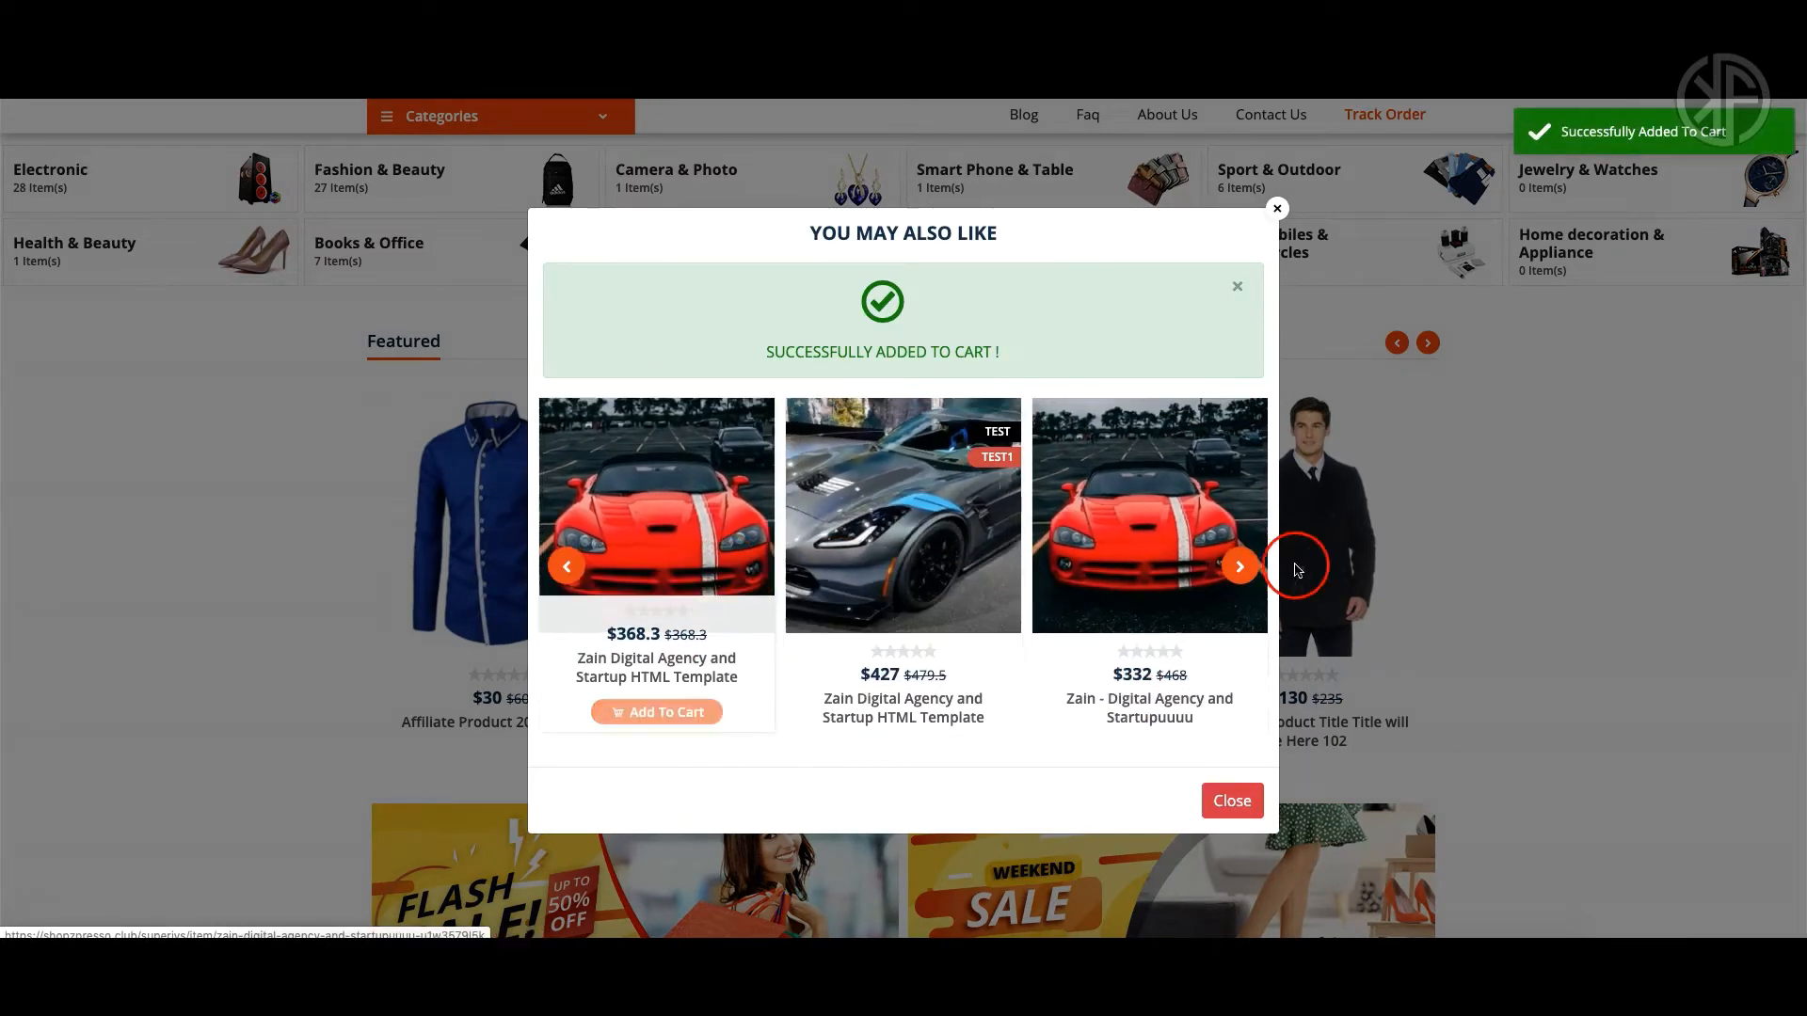
click(1241, 568)
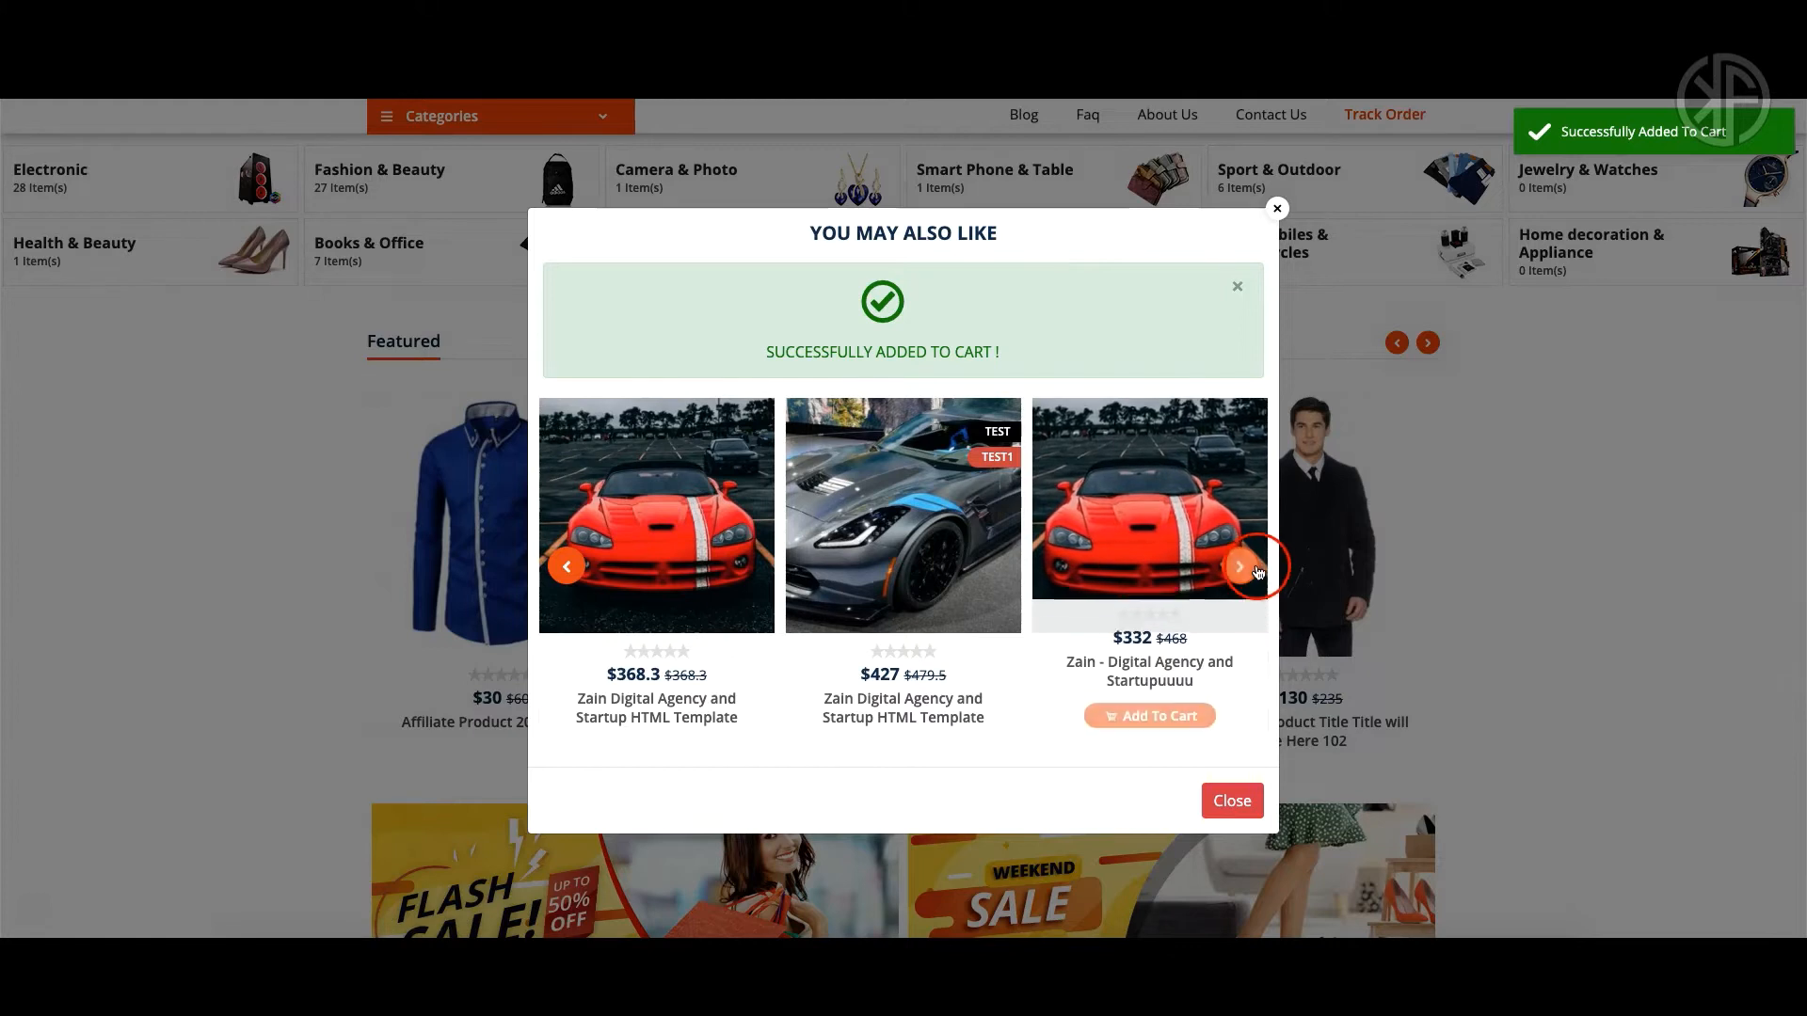
click(1241, 570)
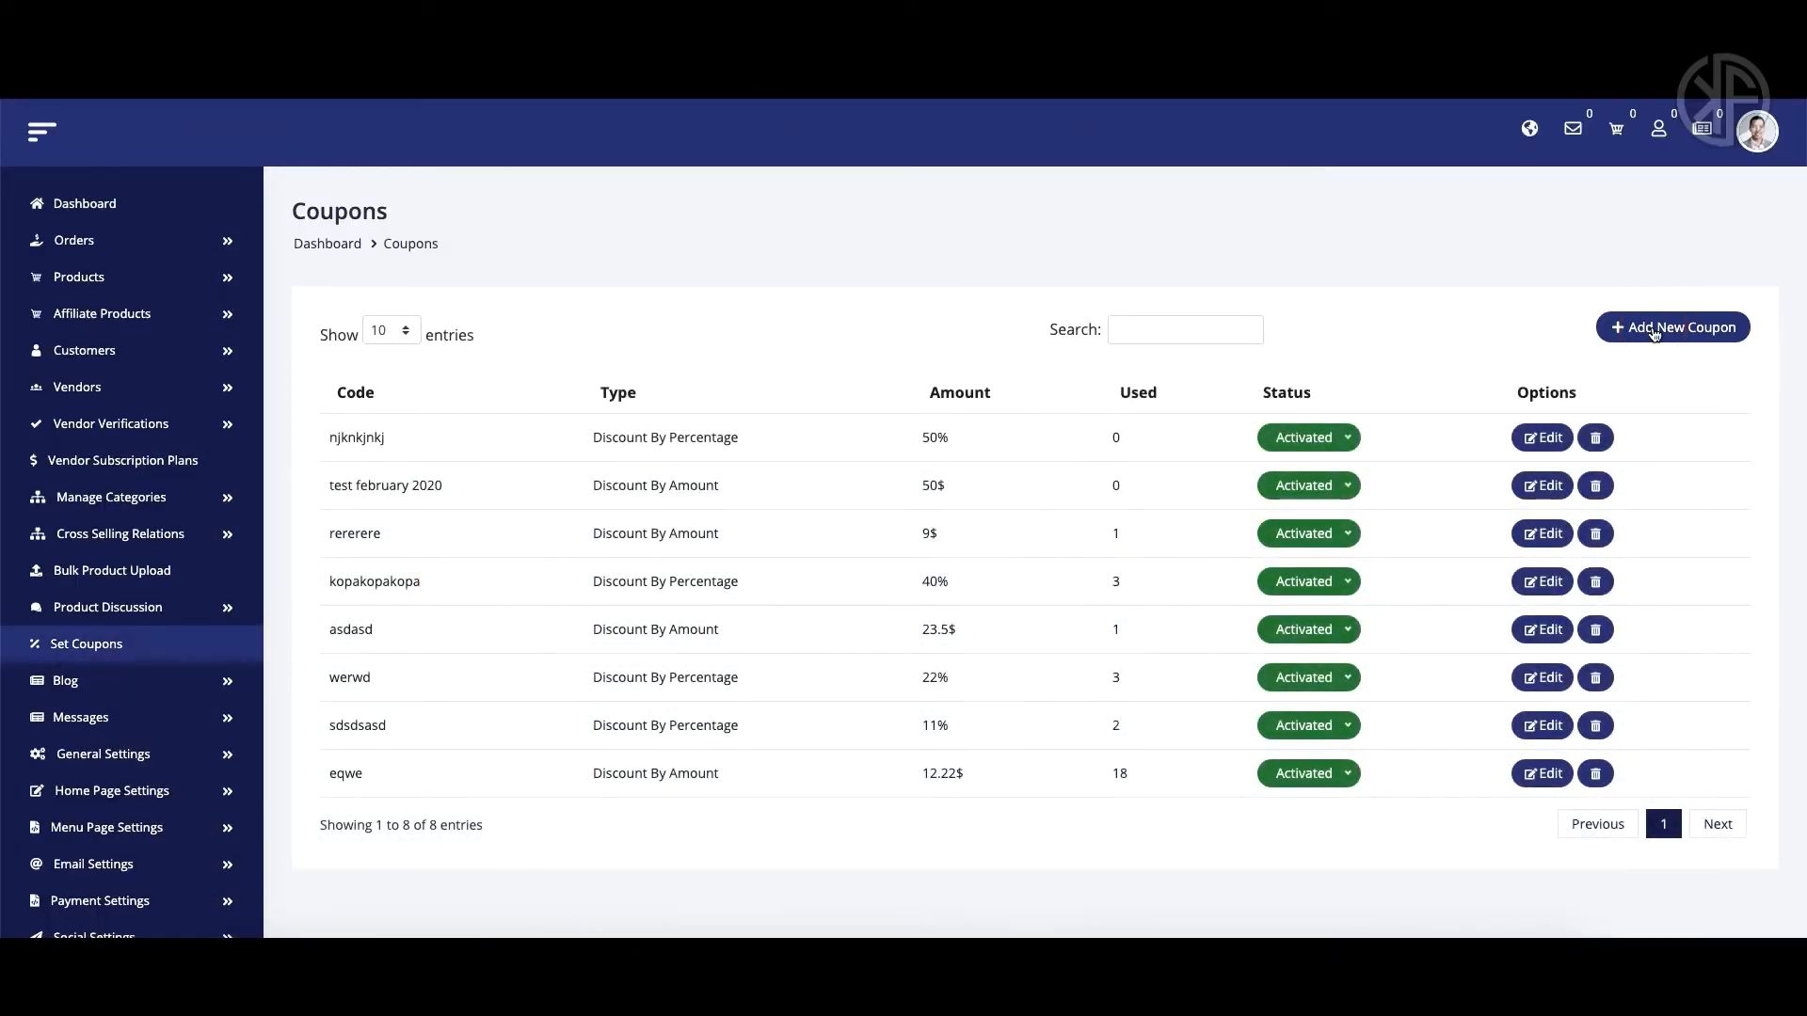
Open the new coupon form in the admin panel and view the discount types without choosing one
click(1654, 331)
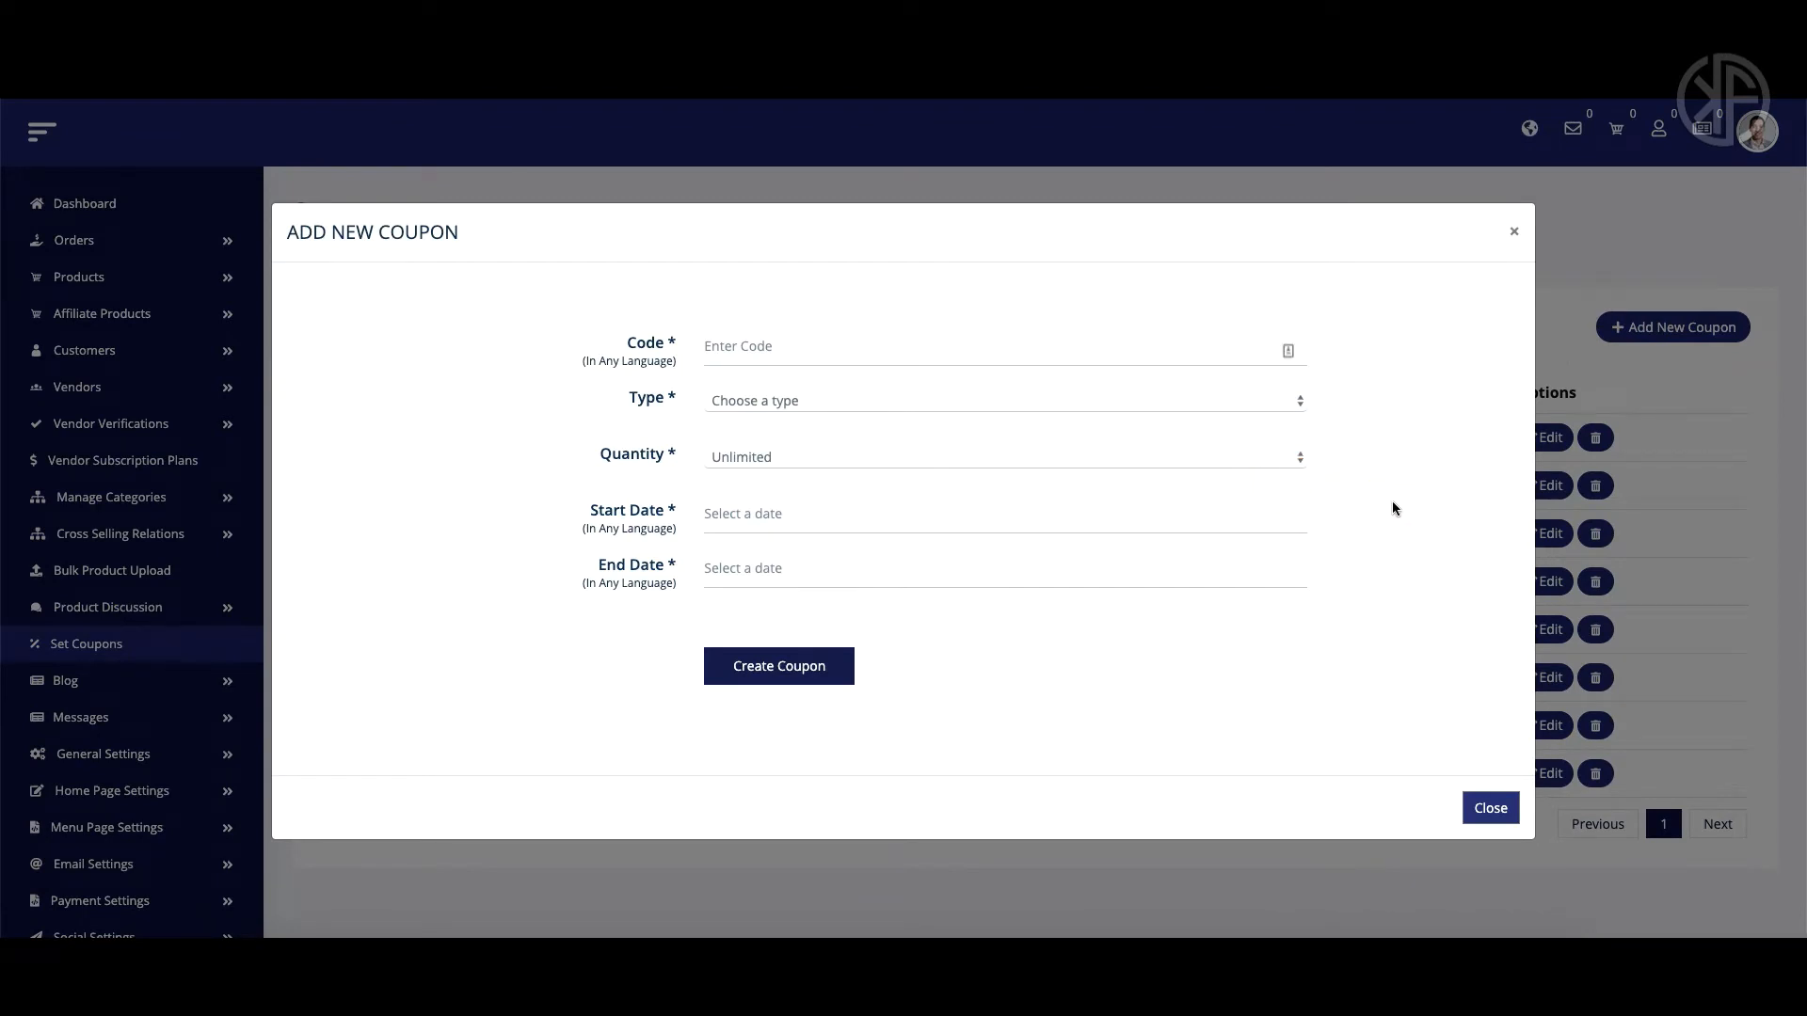
click(815, 400)
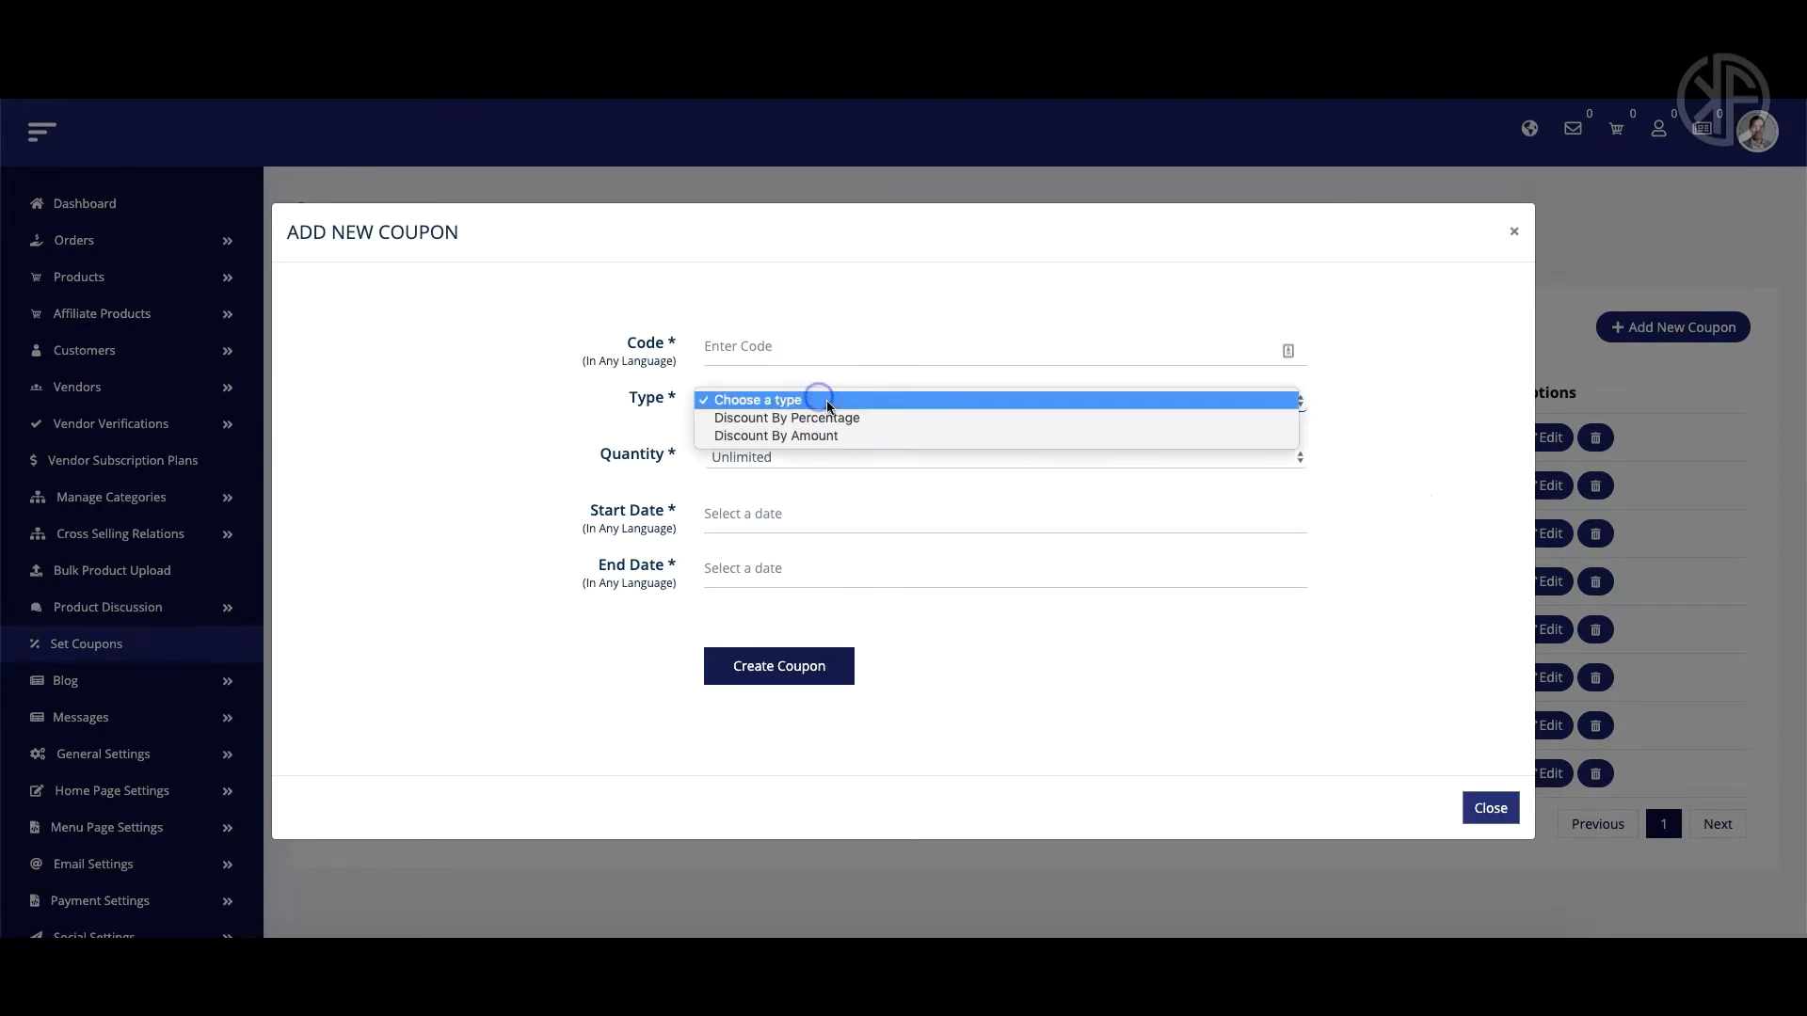
drag(840, 421, 880, 425)
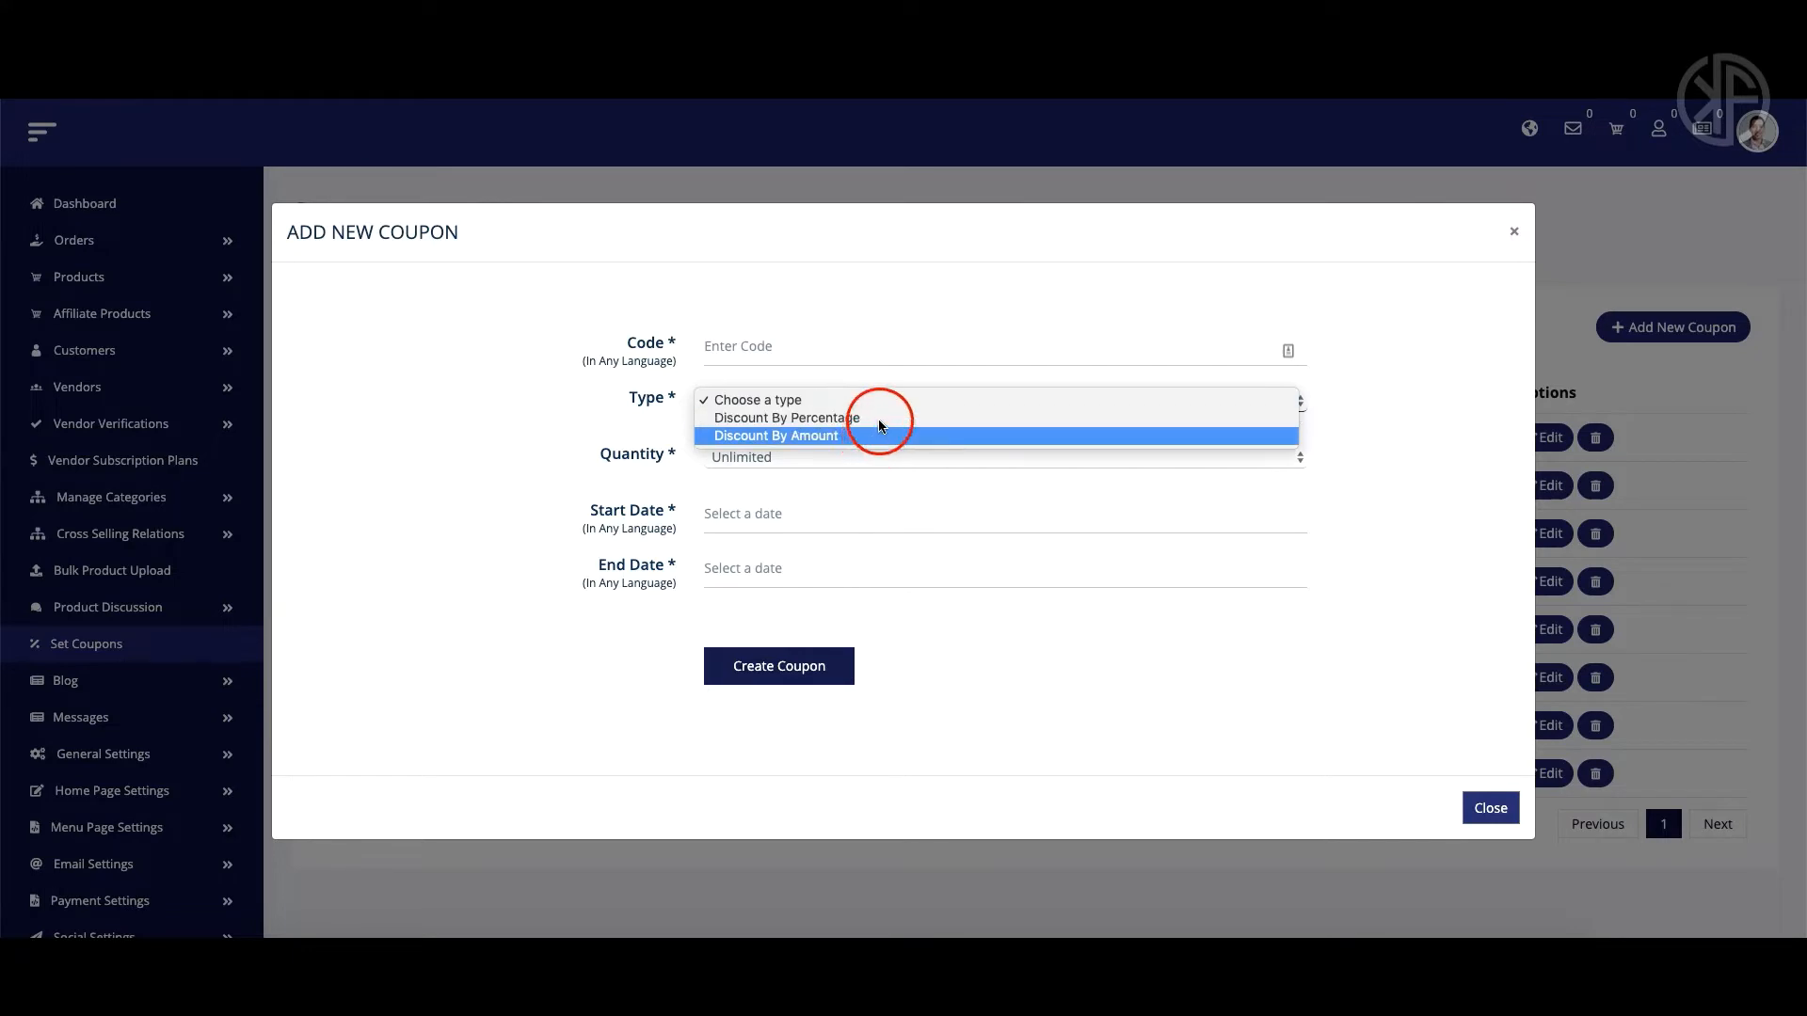
click(1352, 435)
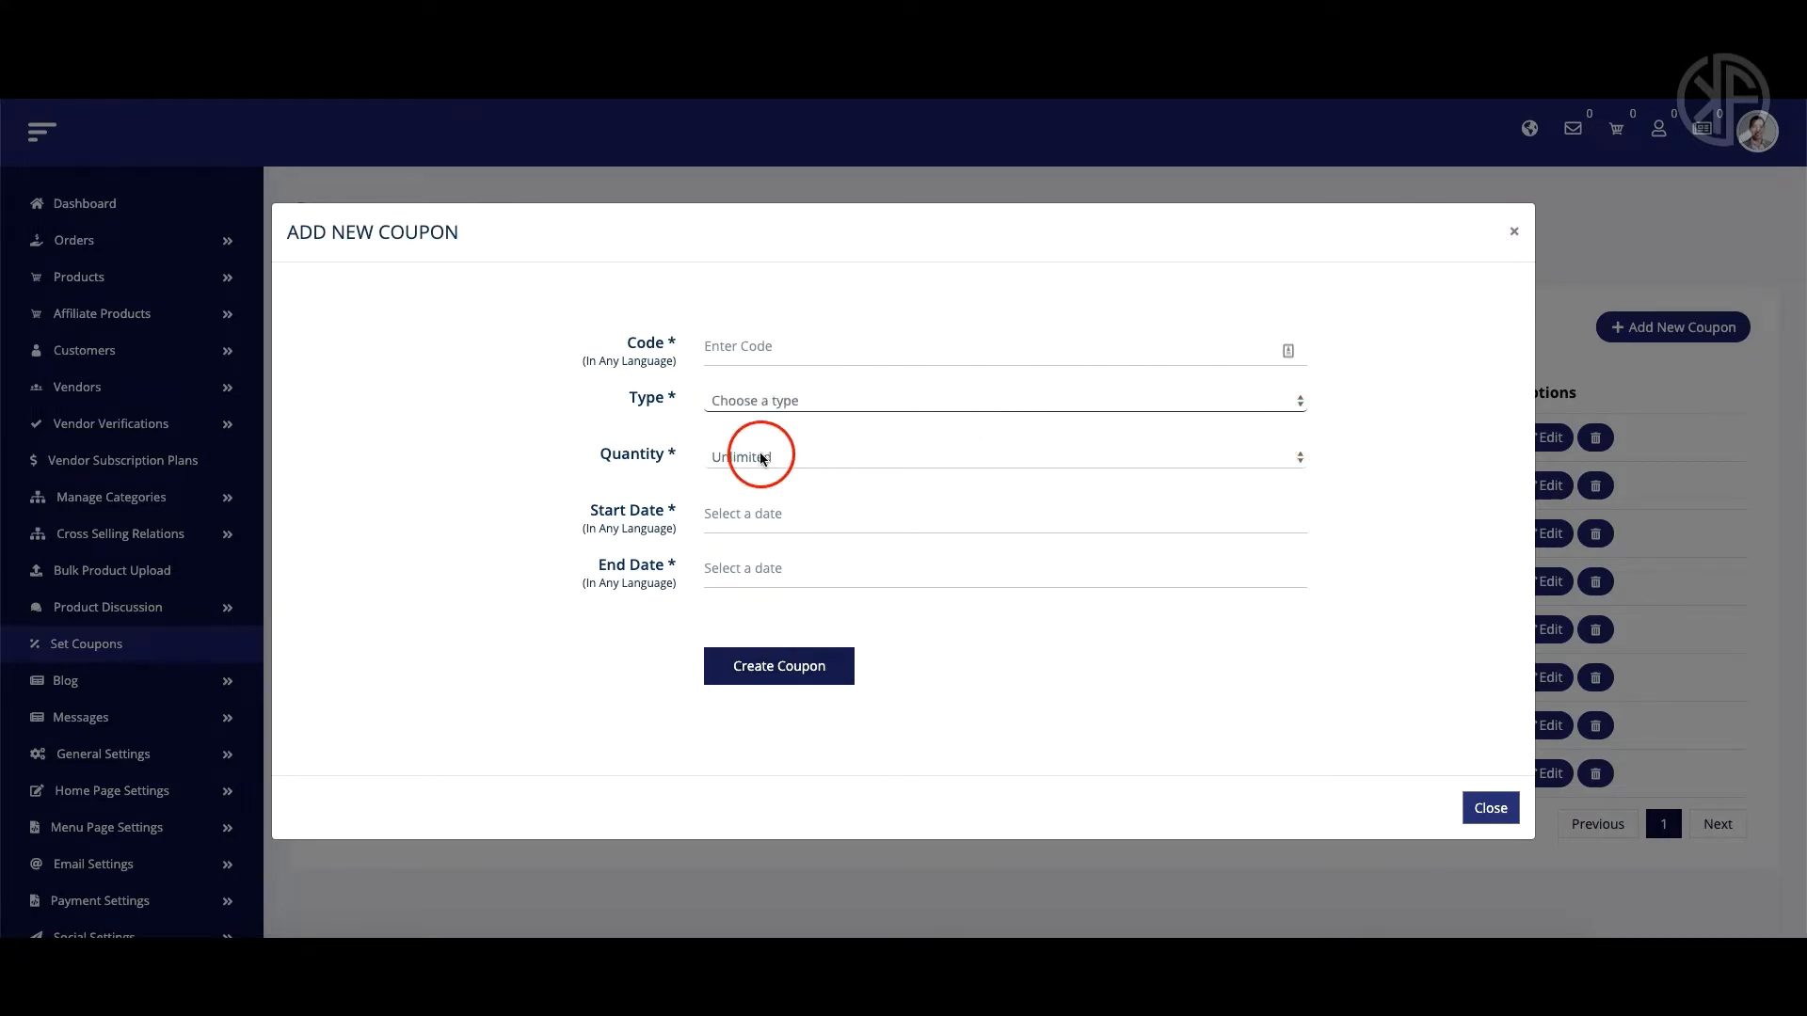
View the coupon quantity options without changing the selection, and close the form without creating a coupon
click(762, 458)
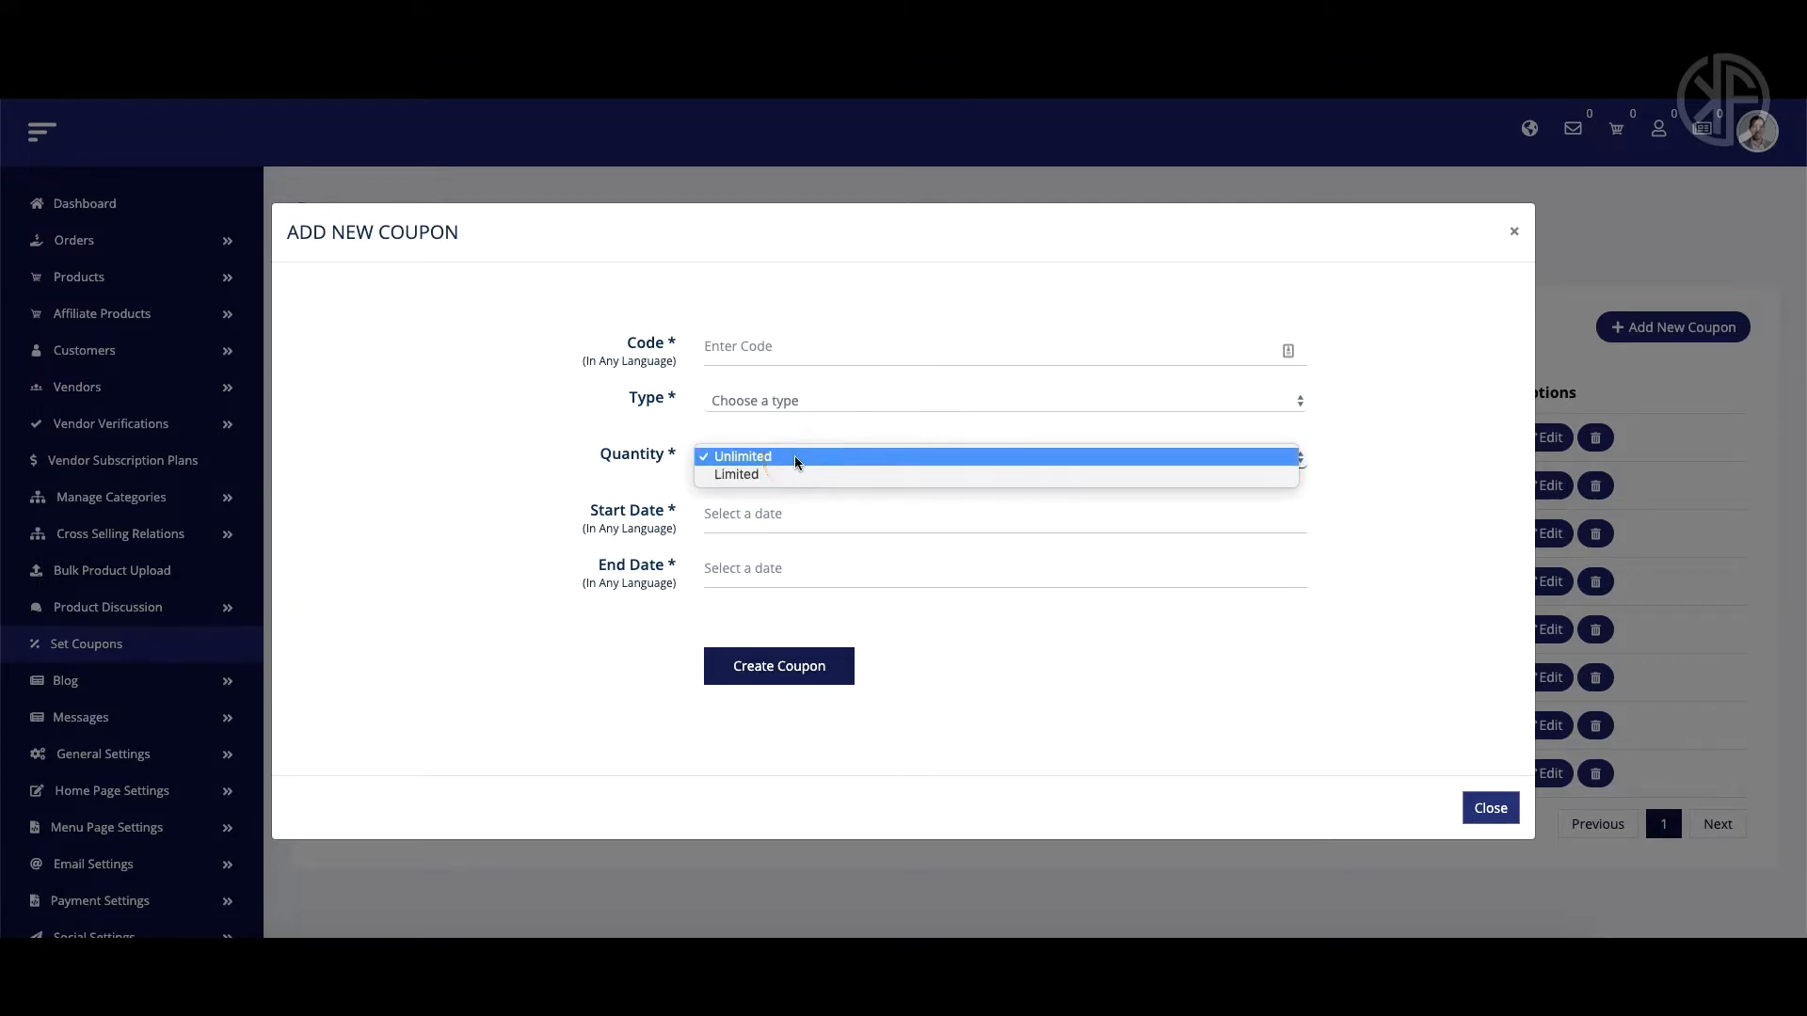
drag(794, 455, 631, 459)
click(595, 456)
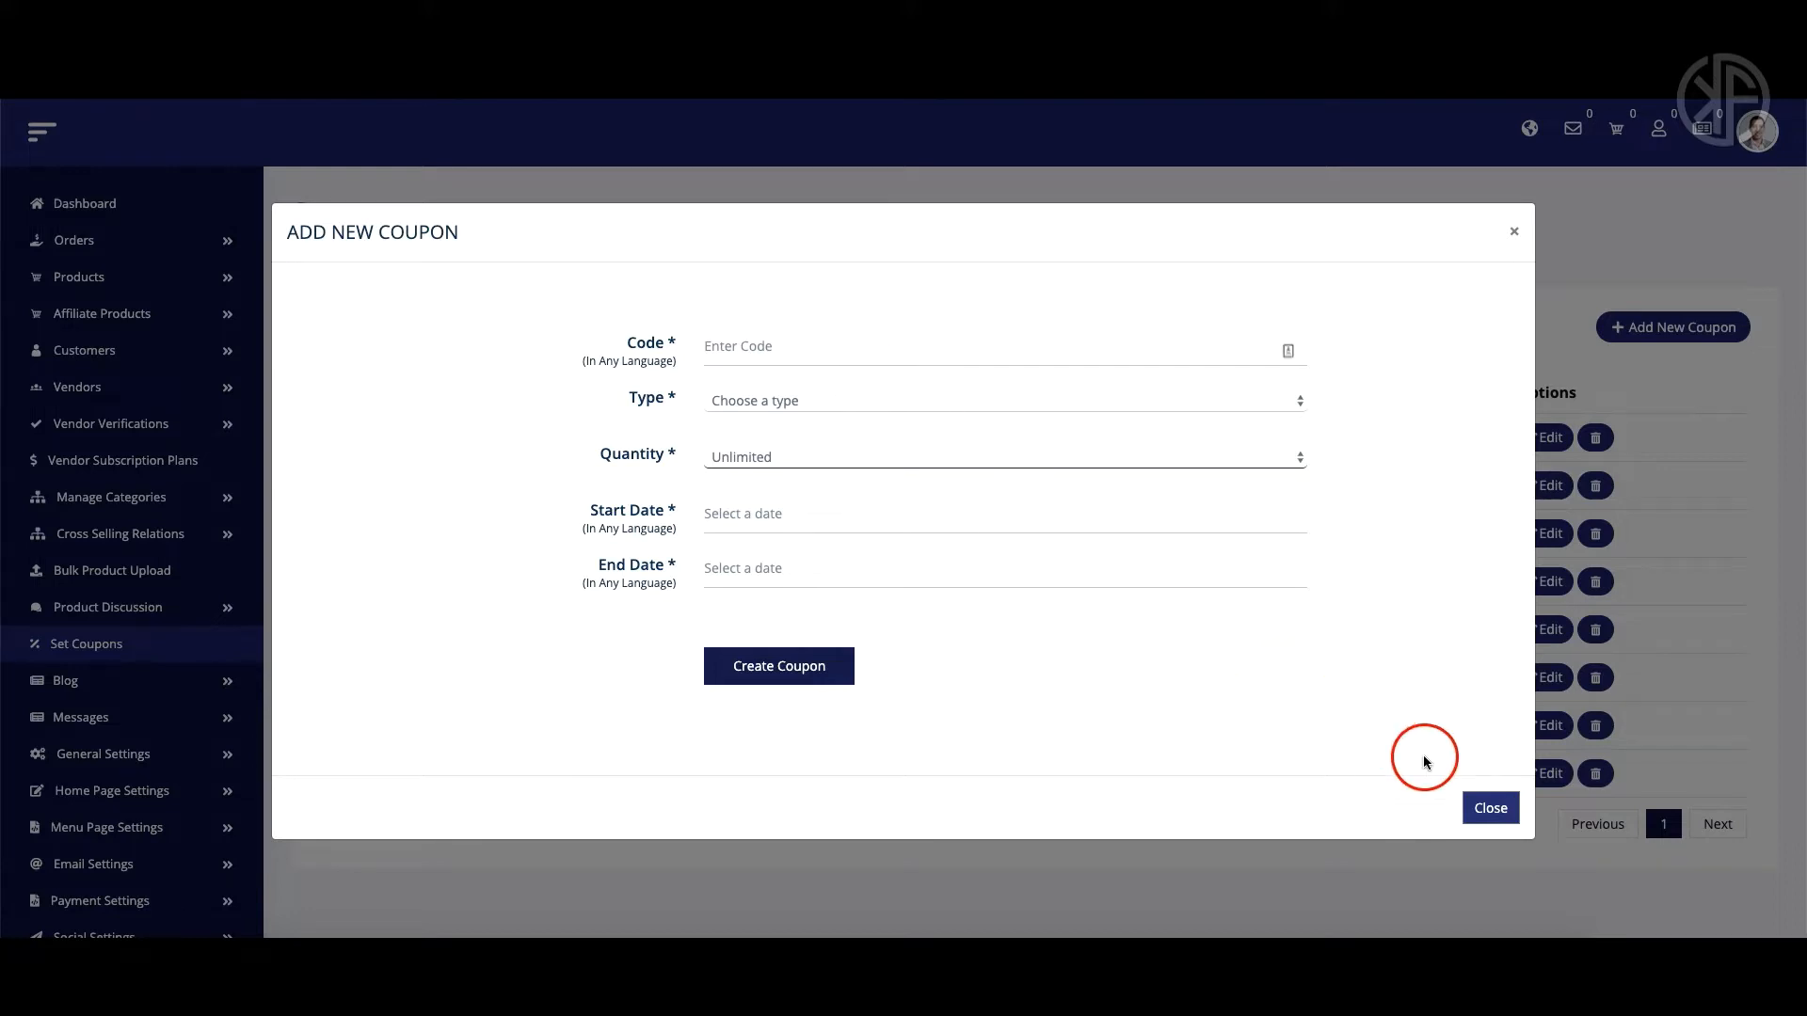
click(1491, 807)
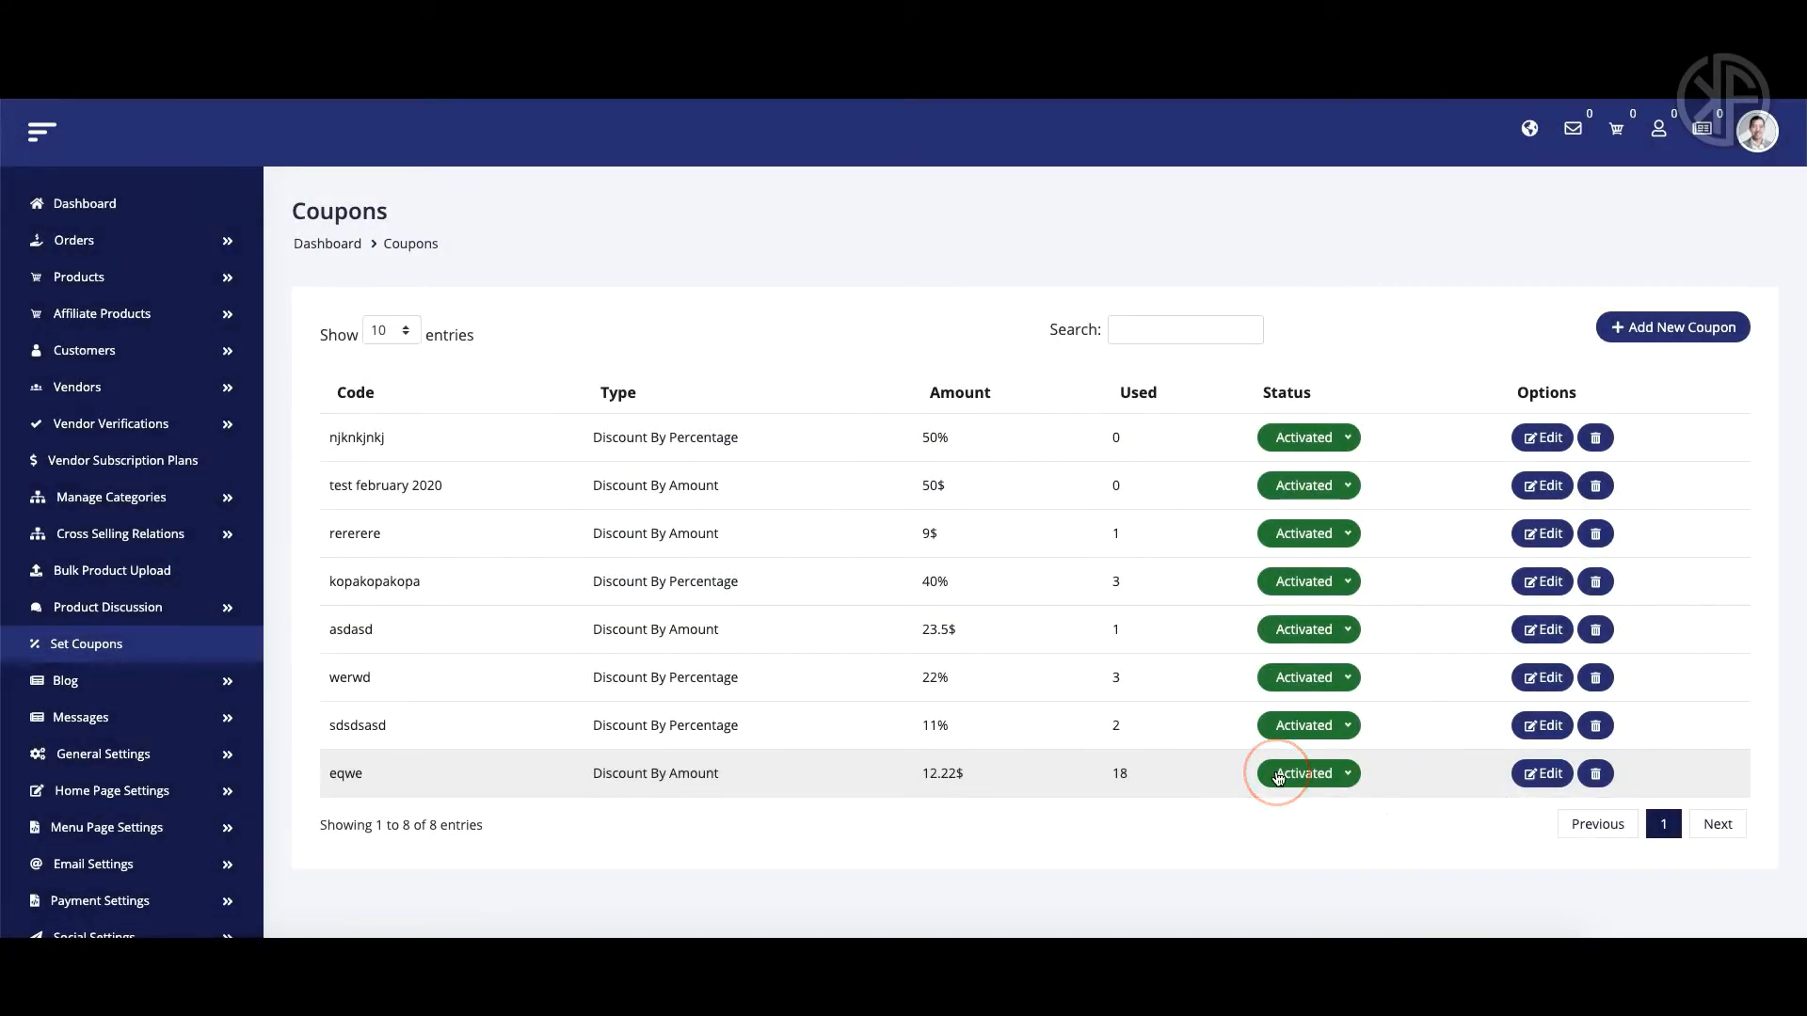
Open the email templates page in the email settings and examine the list of templates
scroll(283, 605, down, 1)
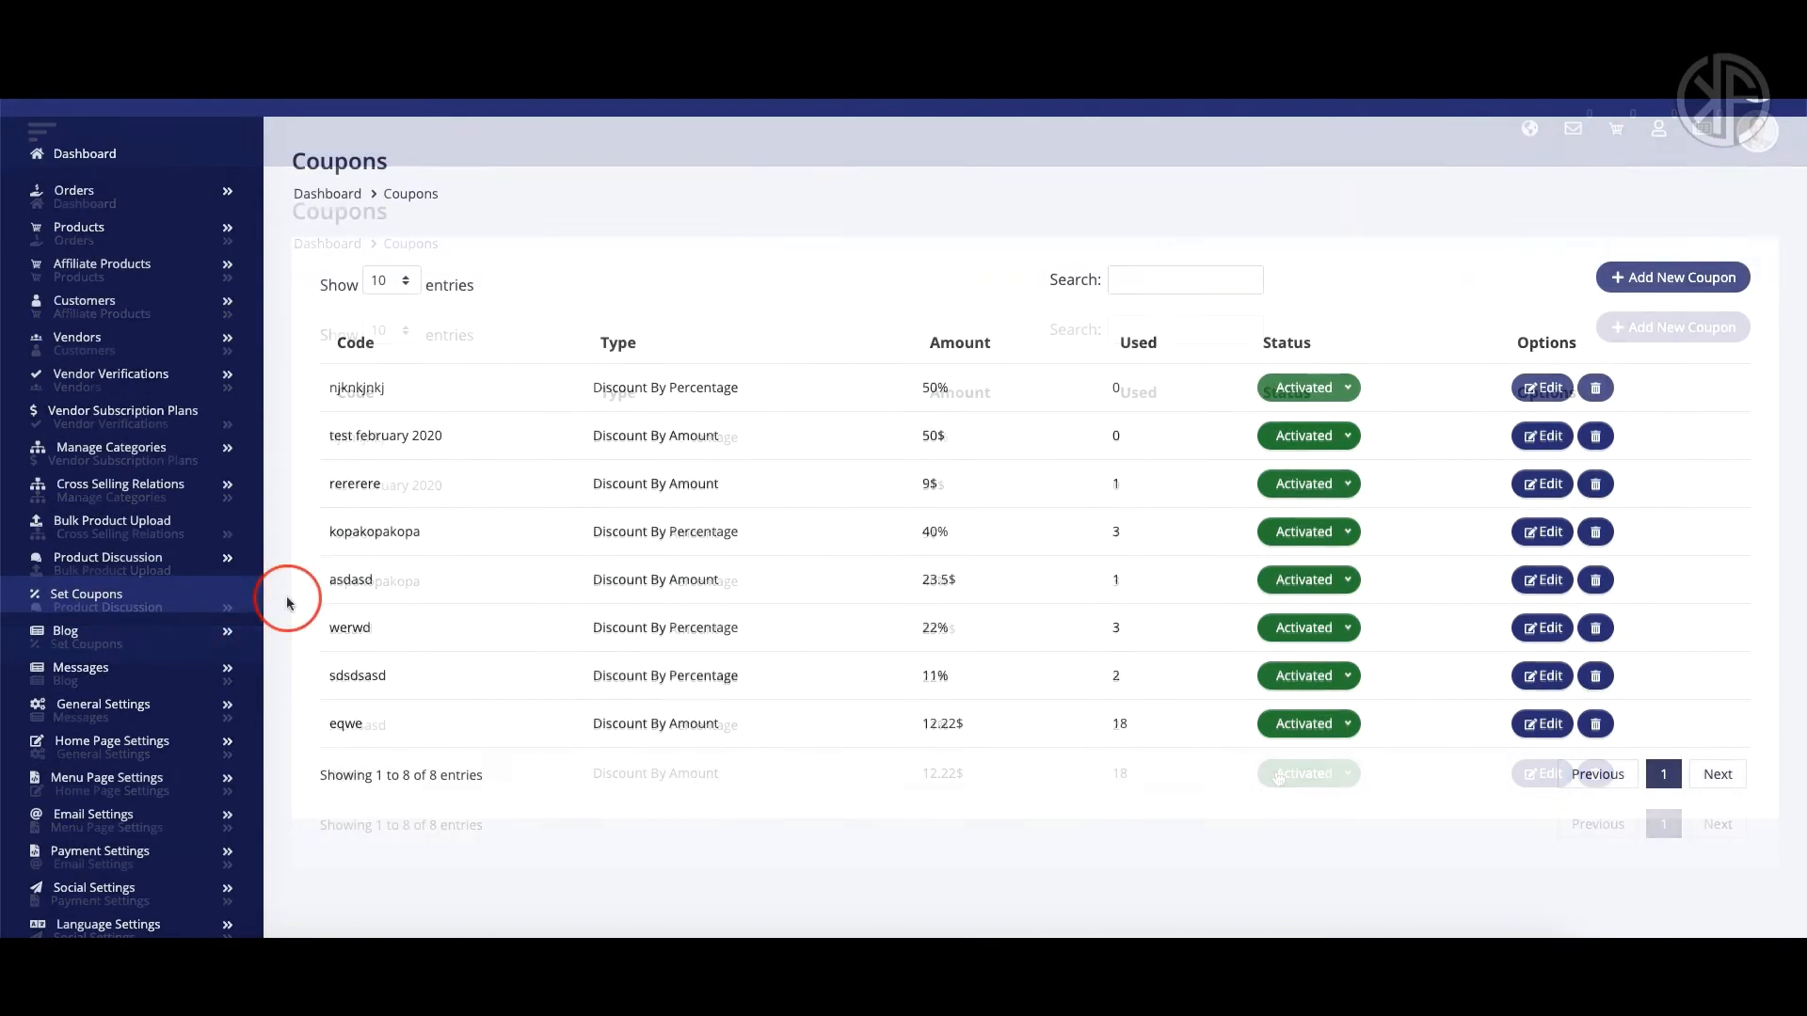
scroll(132, 713, down, 1)
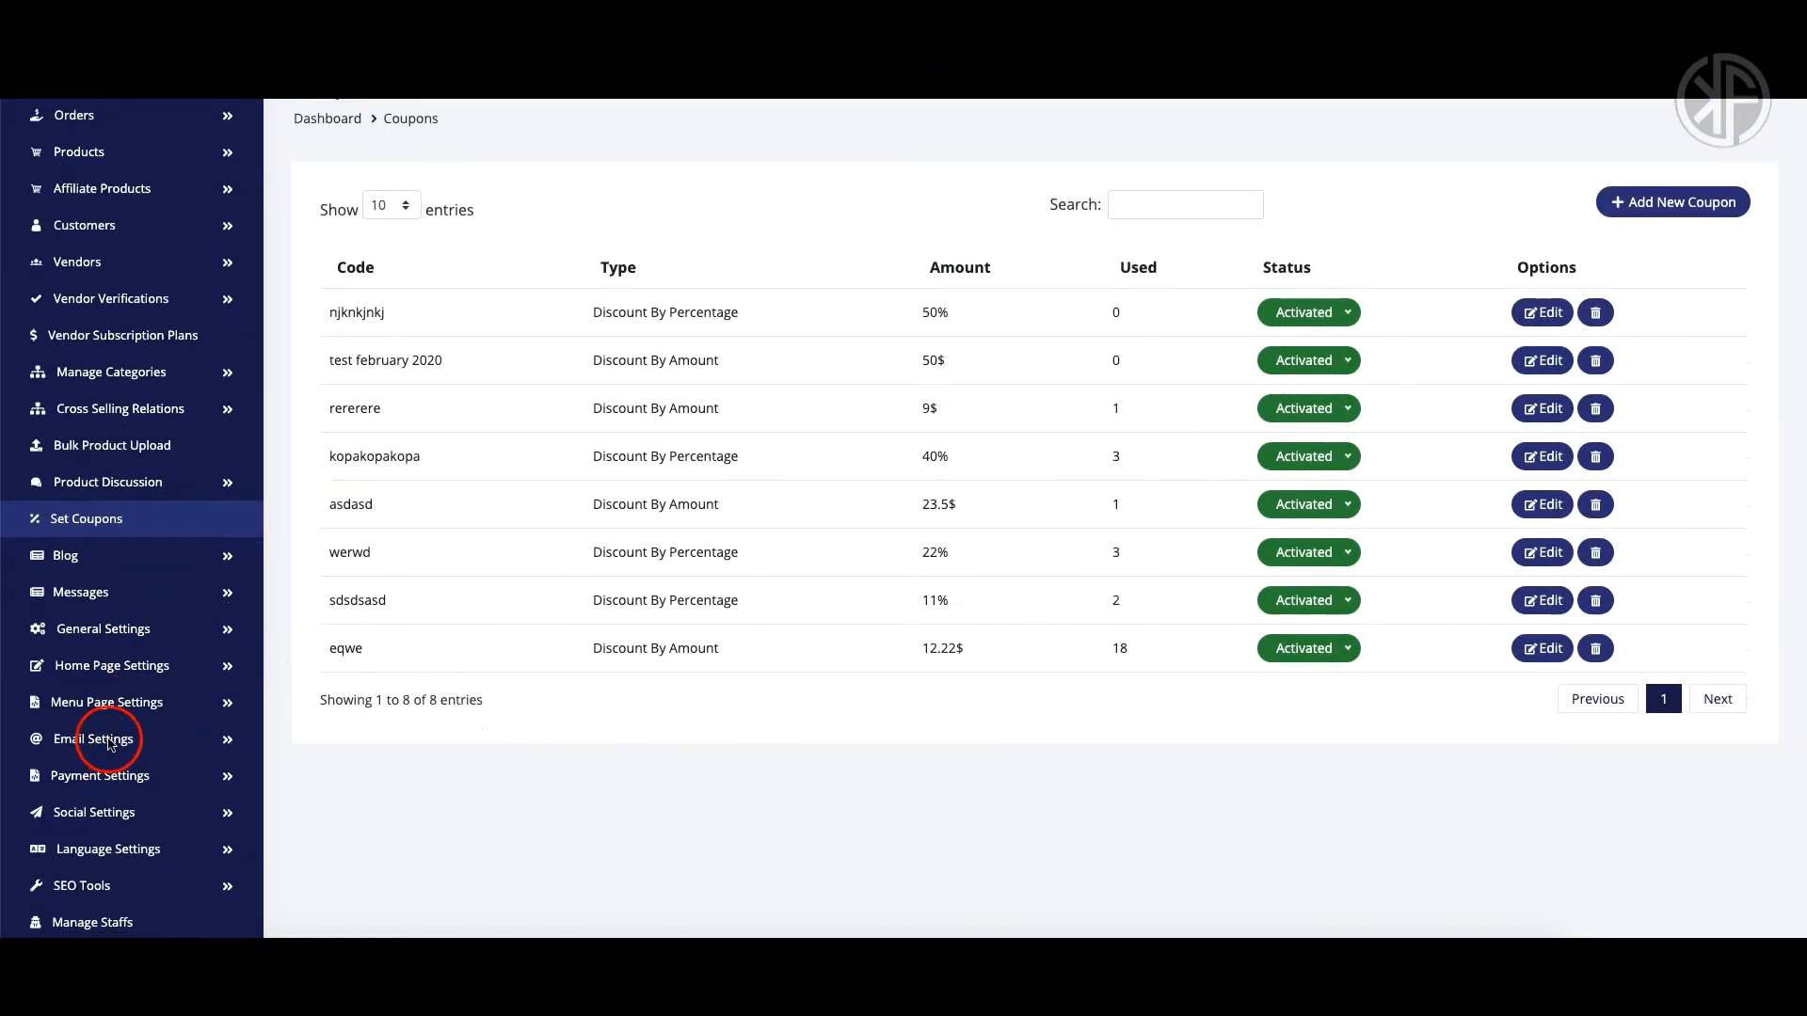
click(110, 744)
click(124, 767)
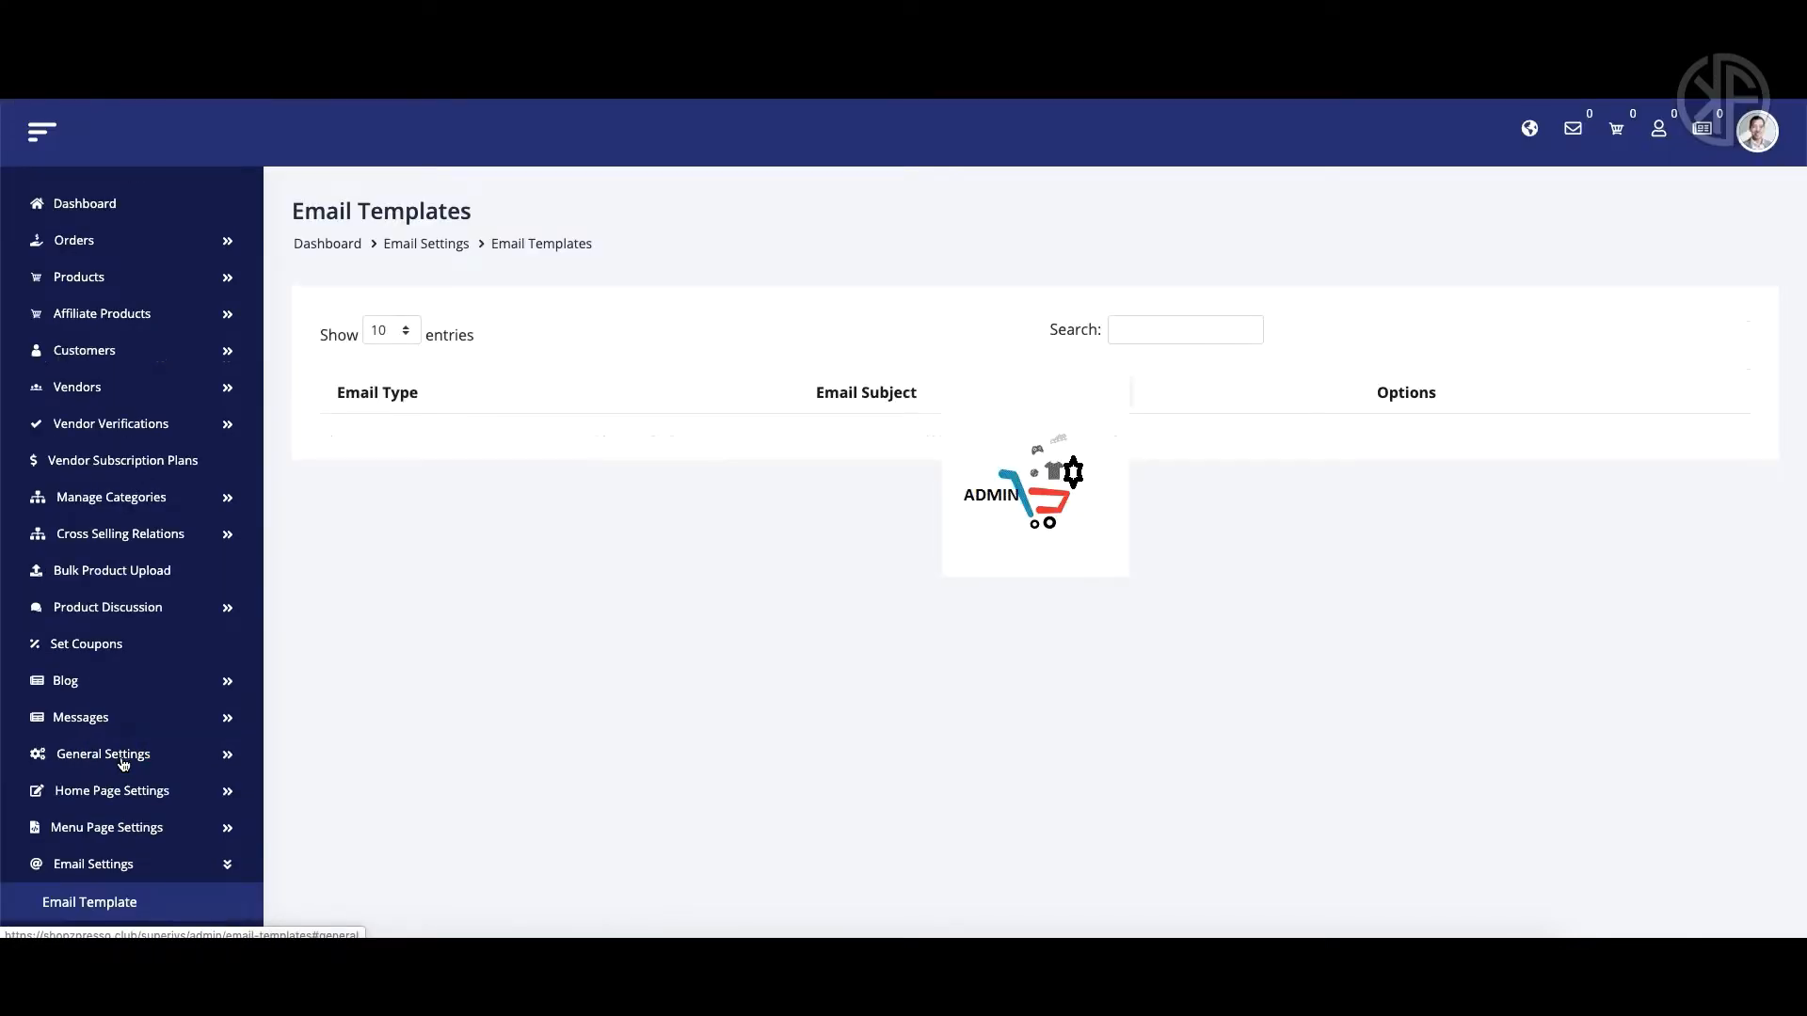
click(432, 673)
click(481, 574)
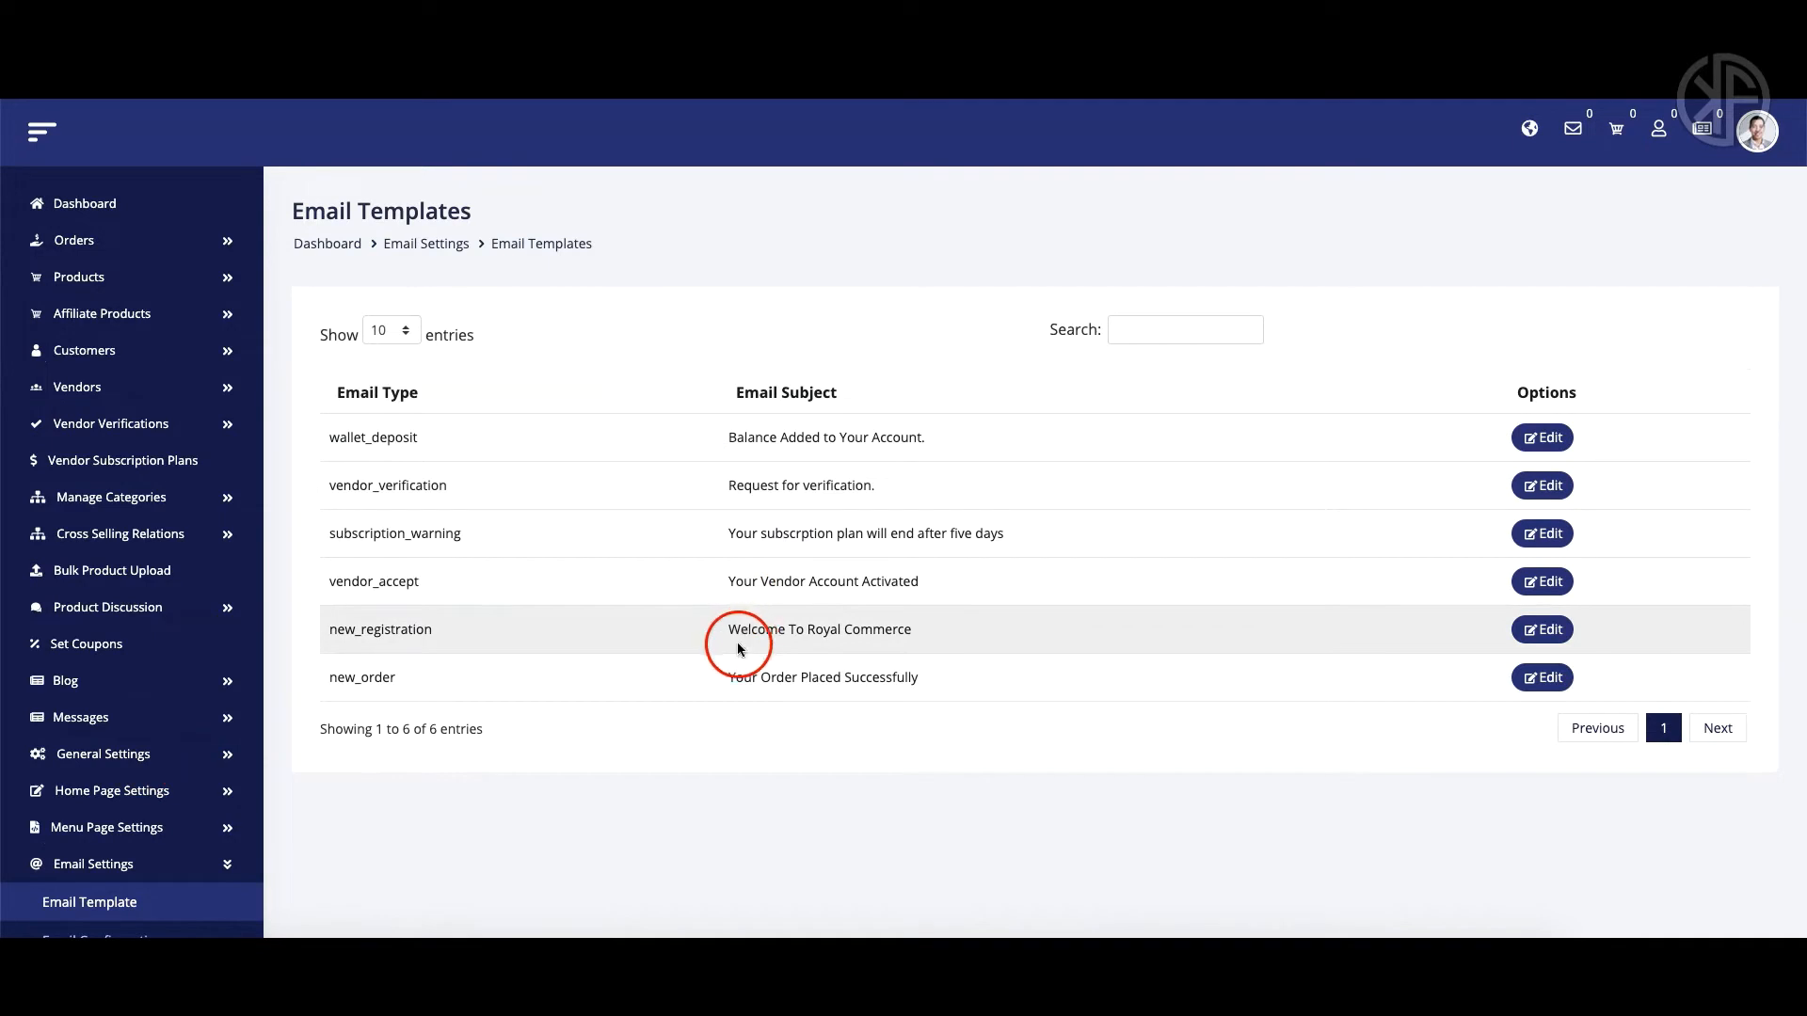
Open the email configuration page and examine its SMTP fields
scroll(151, 767, down, 3)
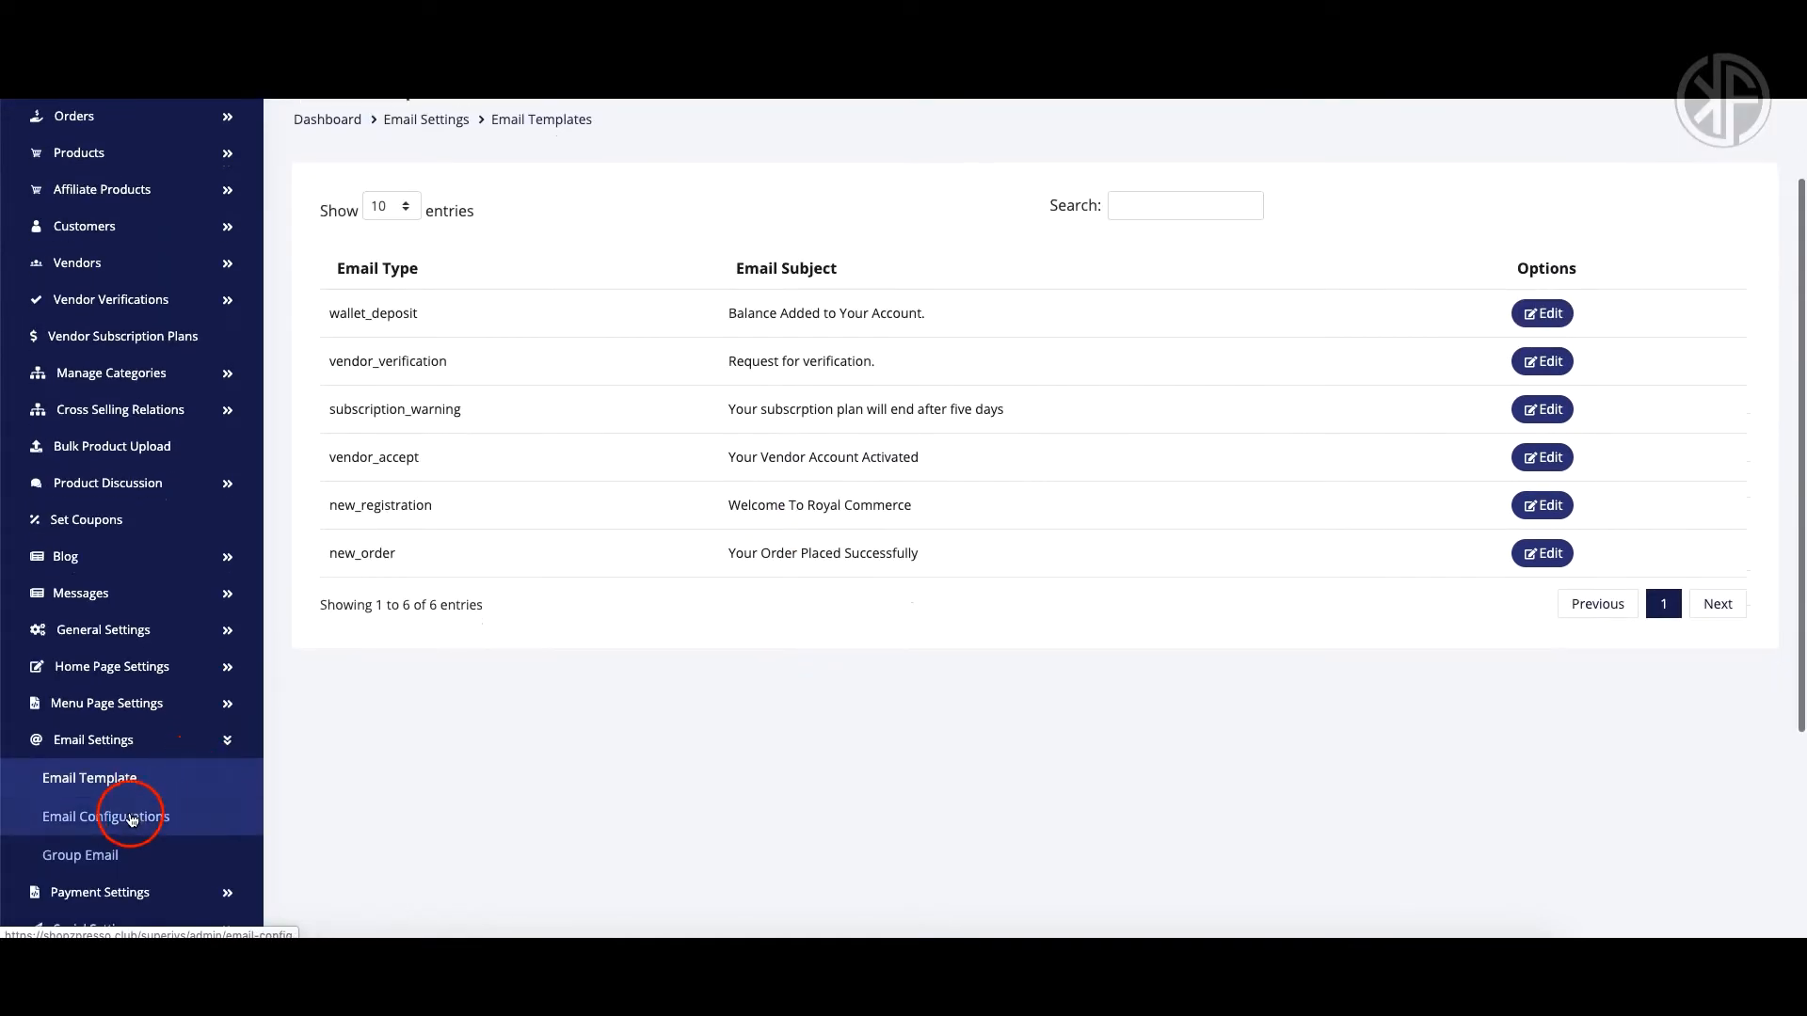
click(132, 817)
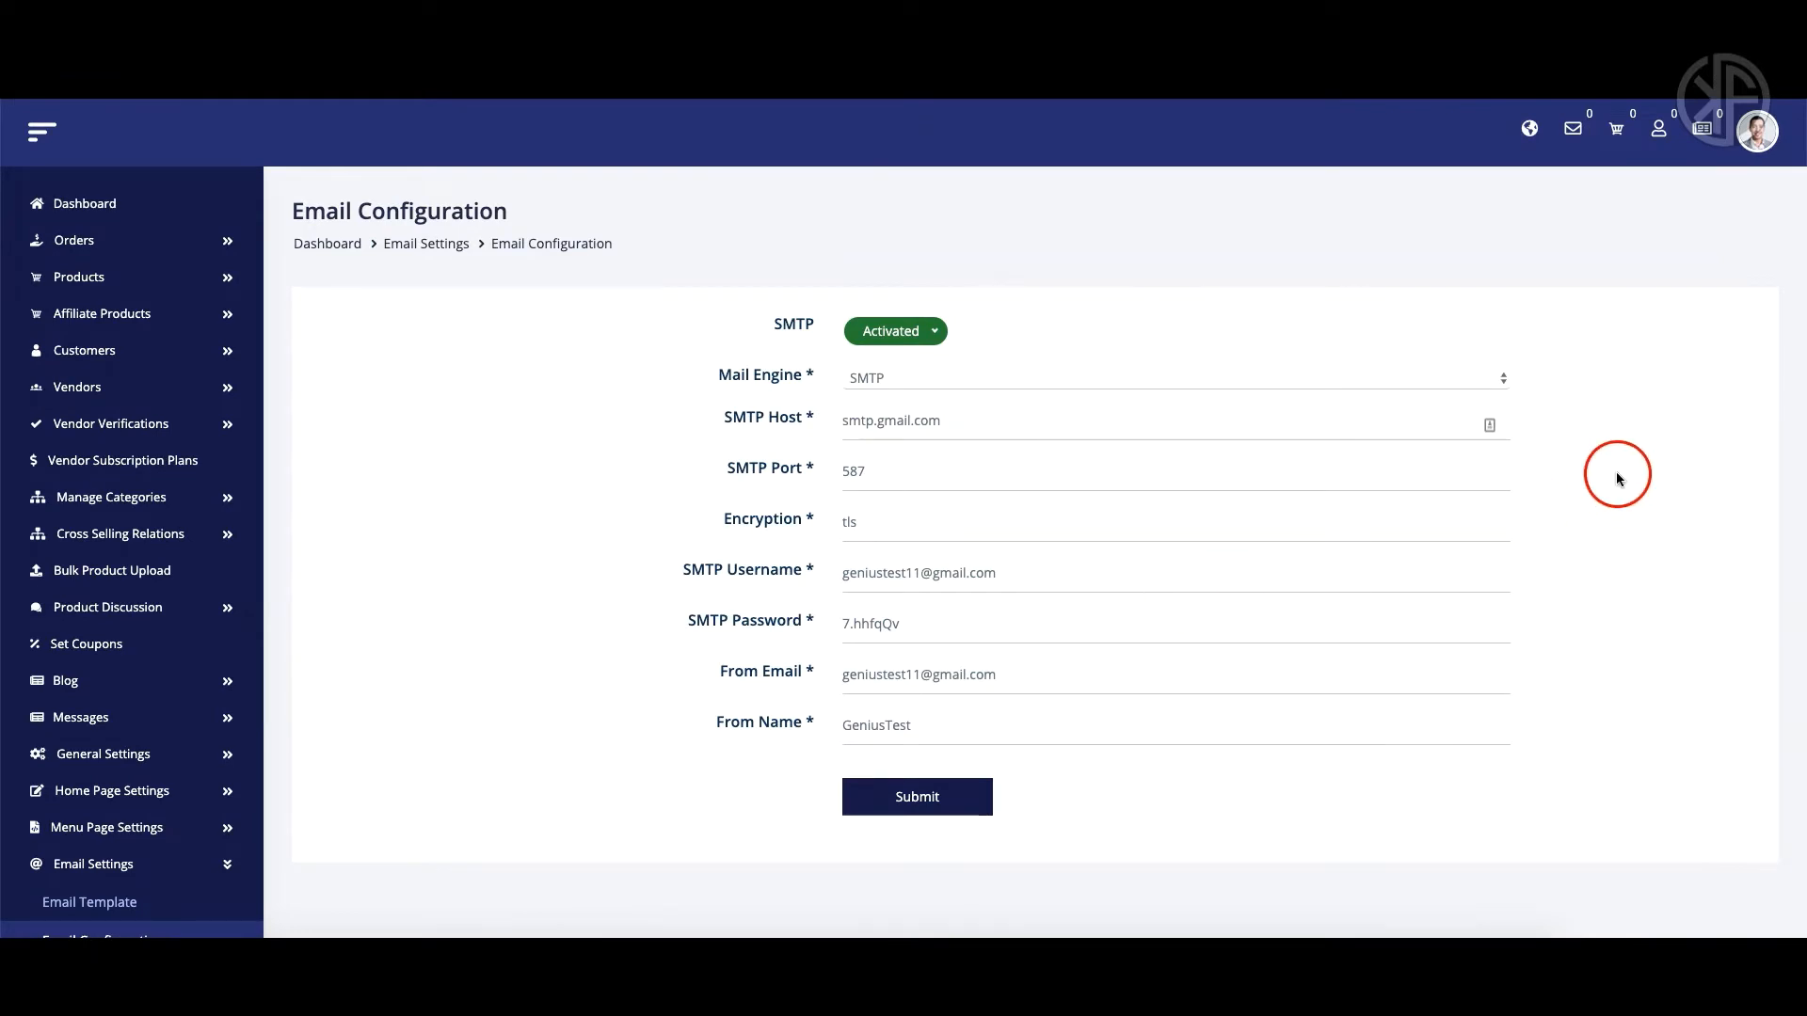
scroll(1615, 479, down, 1)
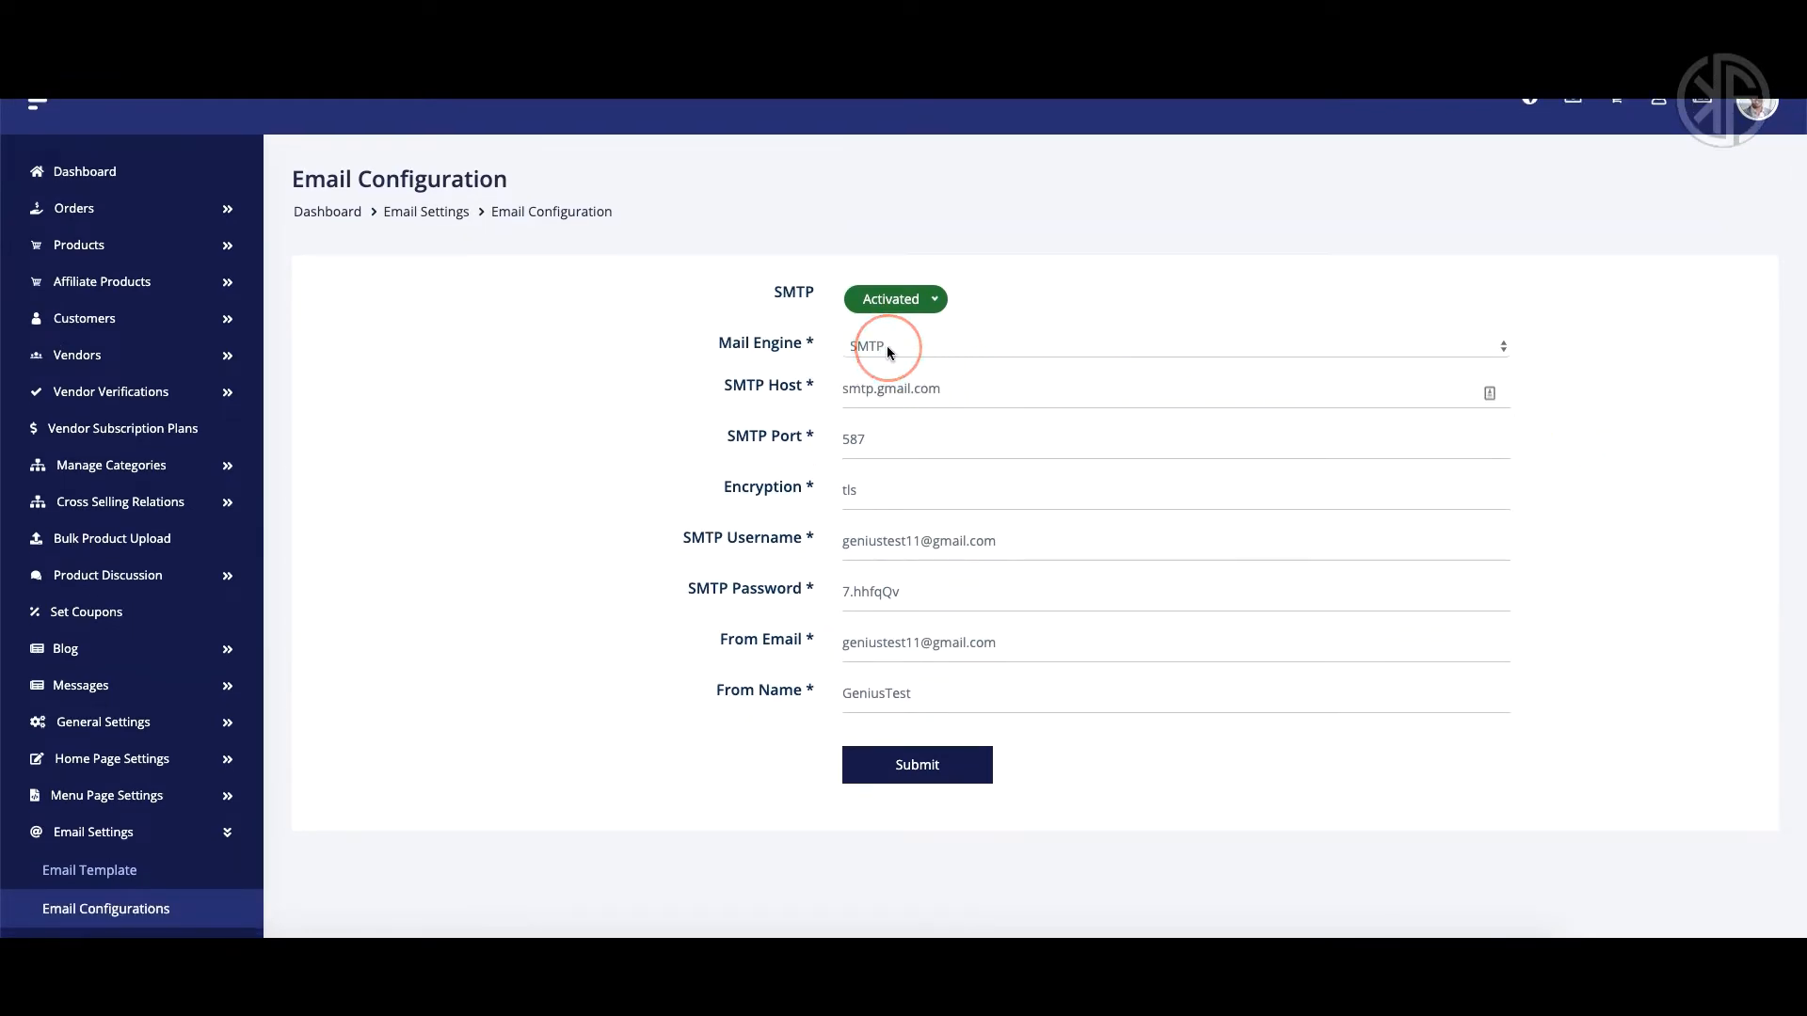
Choose SENDMAIL as the mail engine and view the engine options again without submitting the form
click(1502, 348)
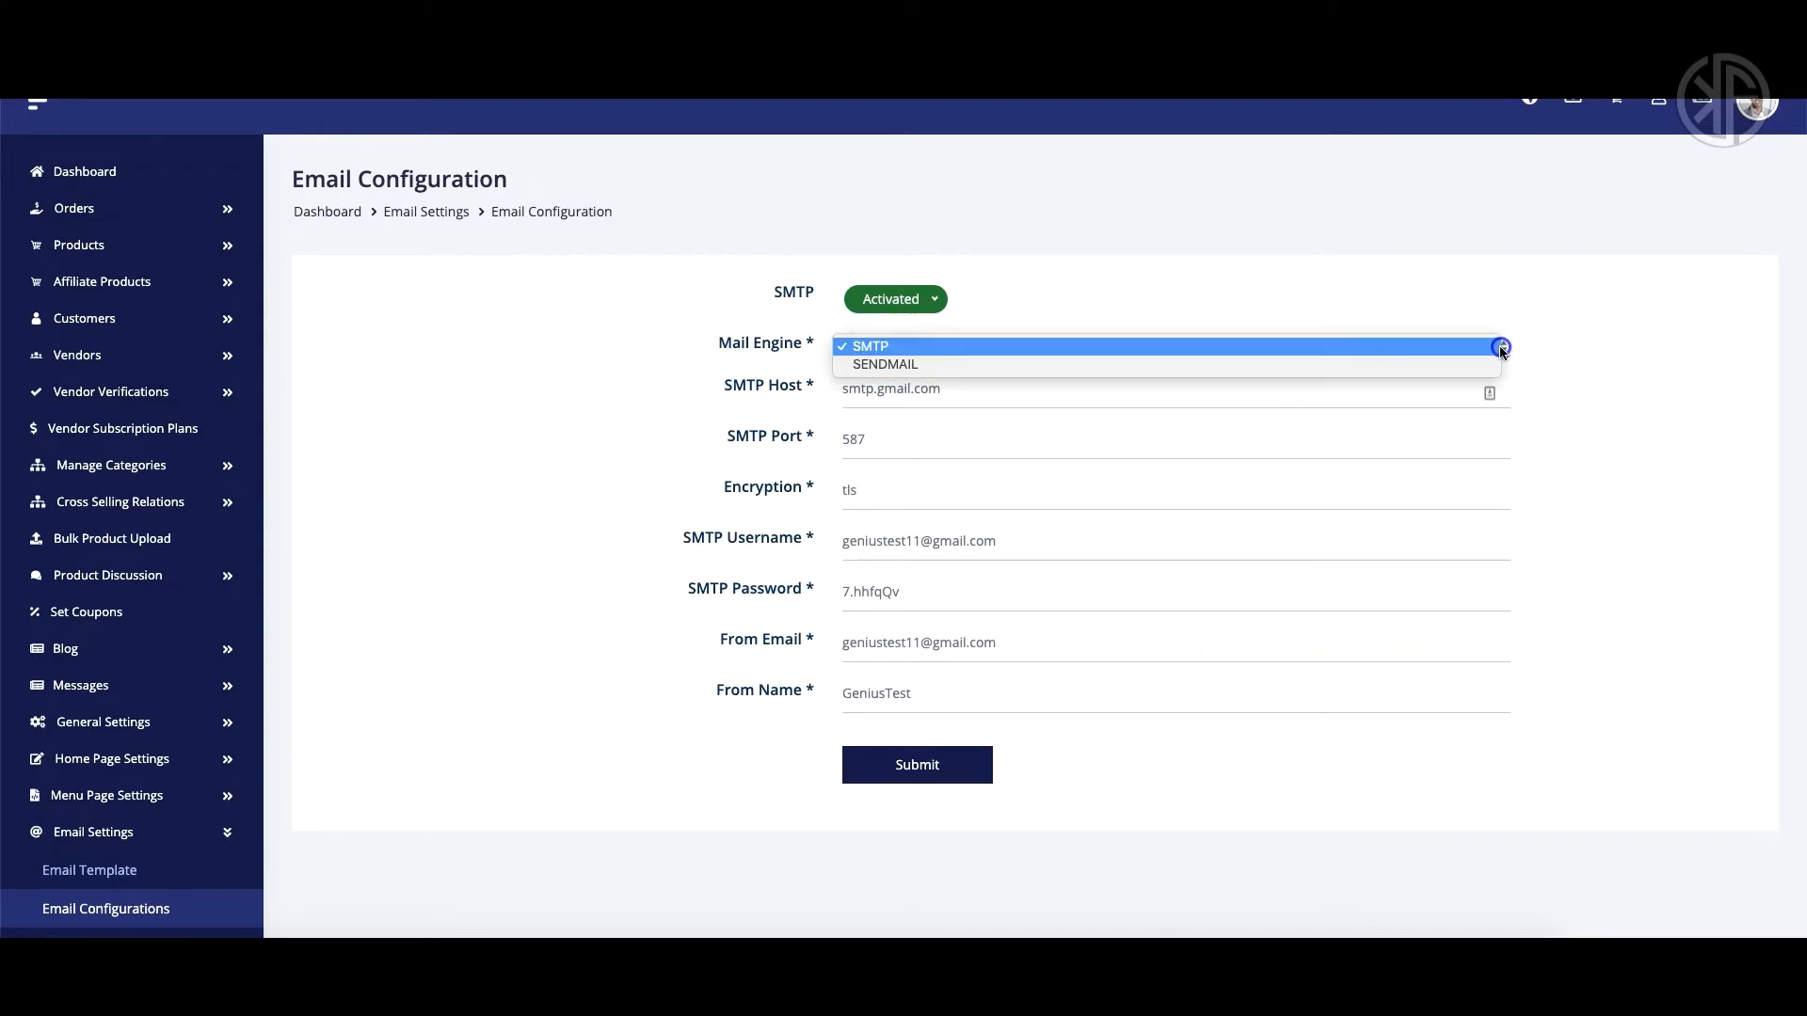
click(1394, 367)
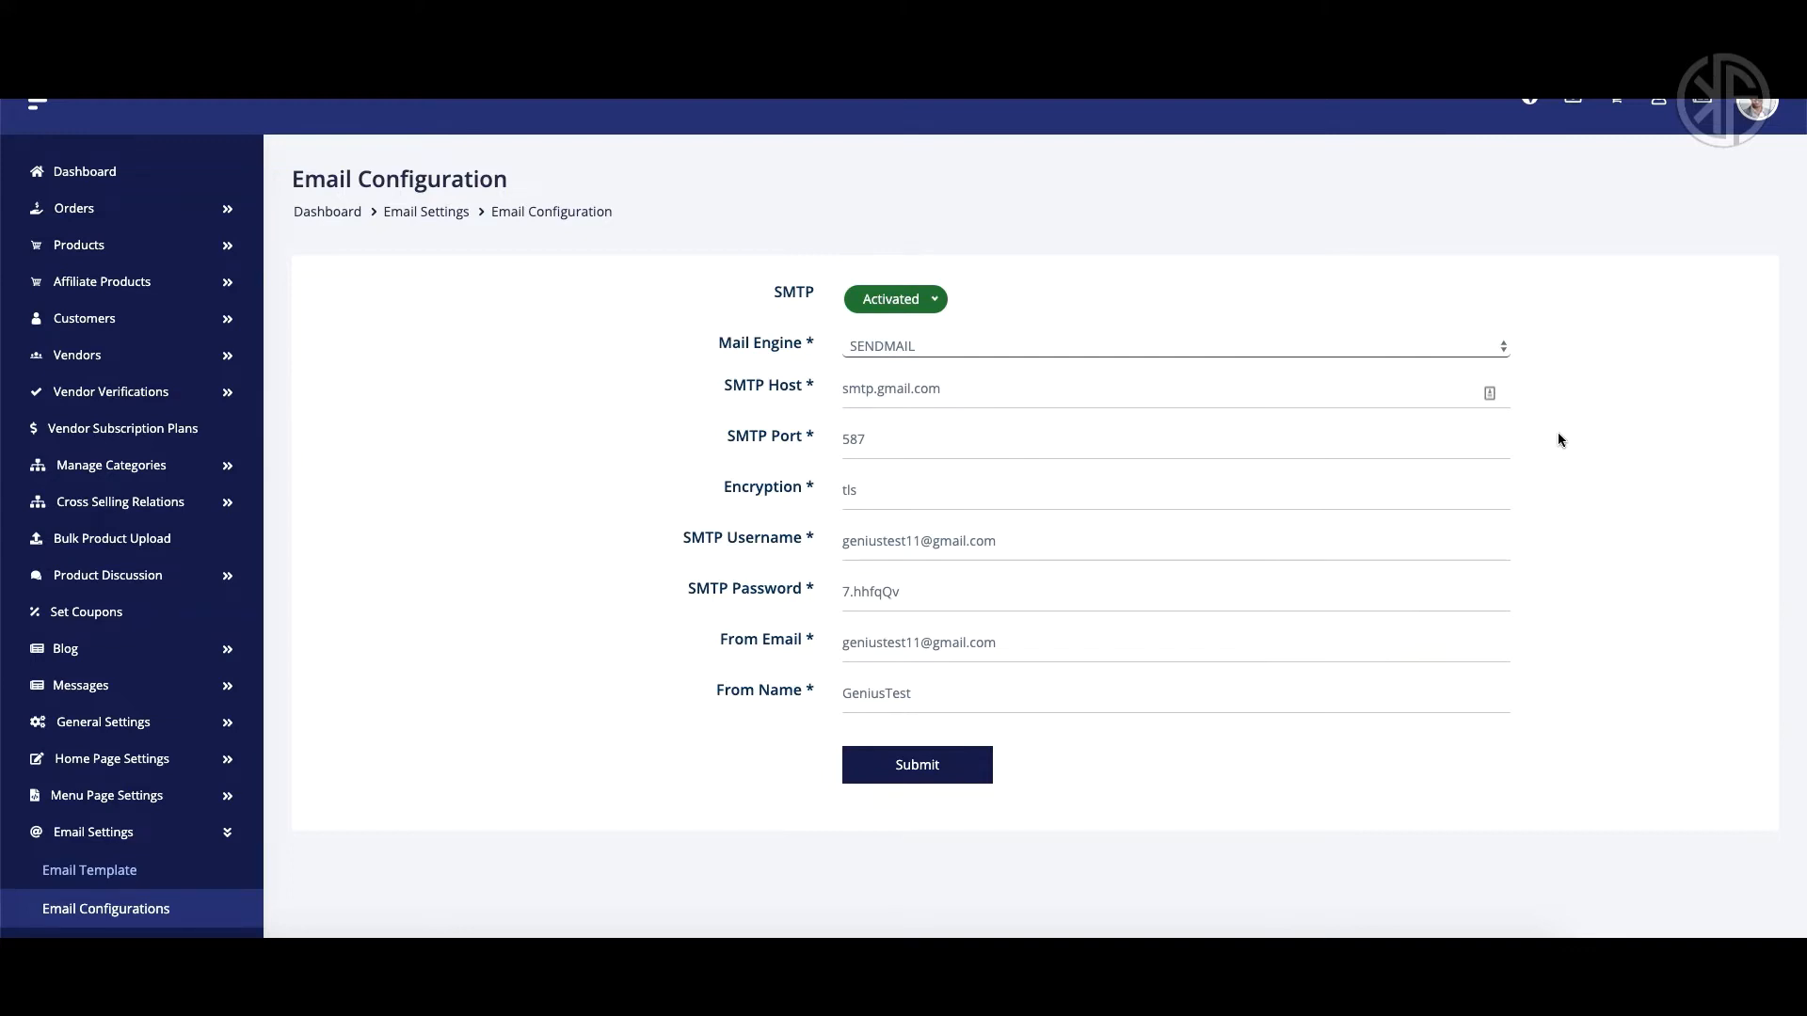
click(1504, 348)
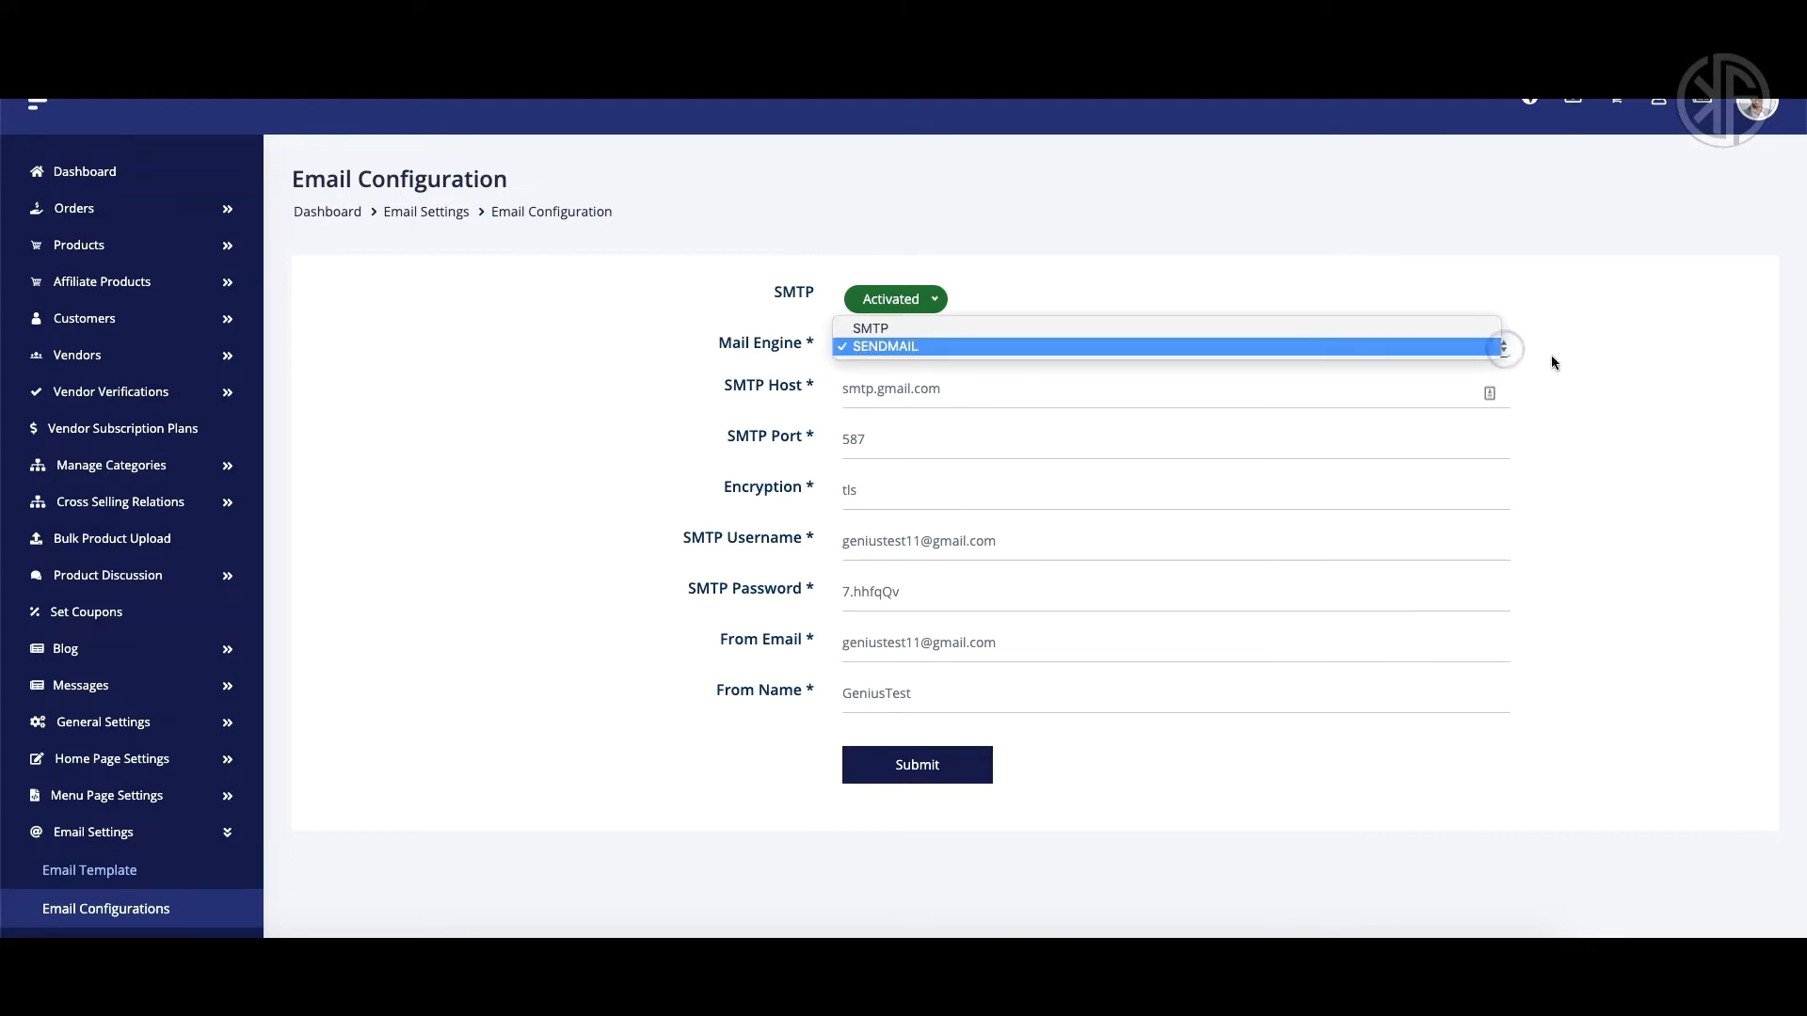
click(1602, 363)
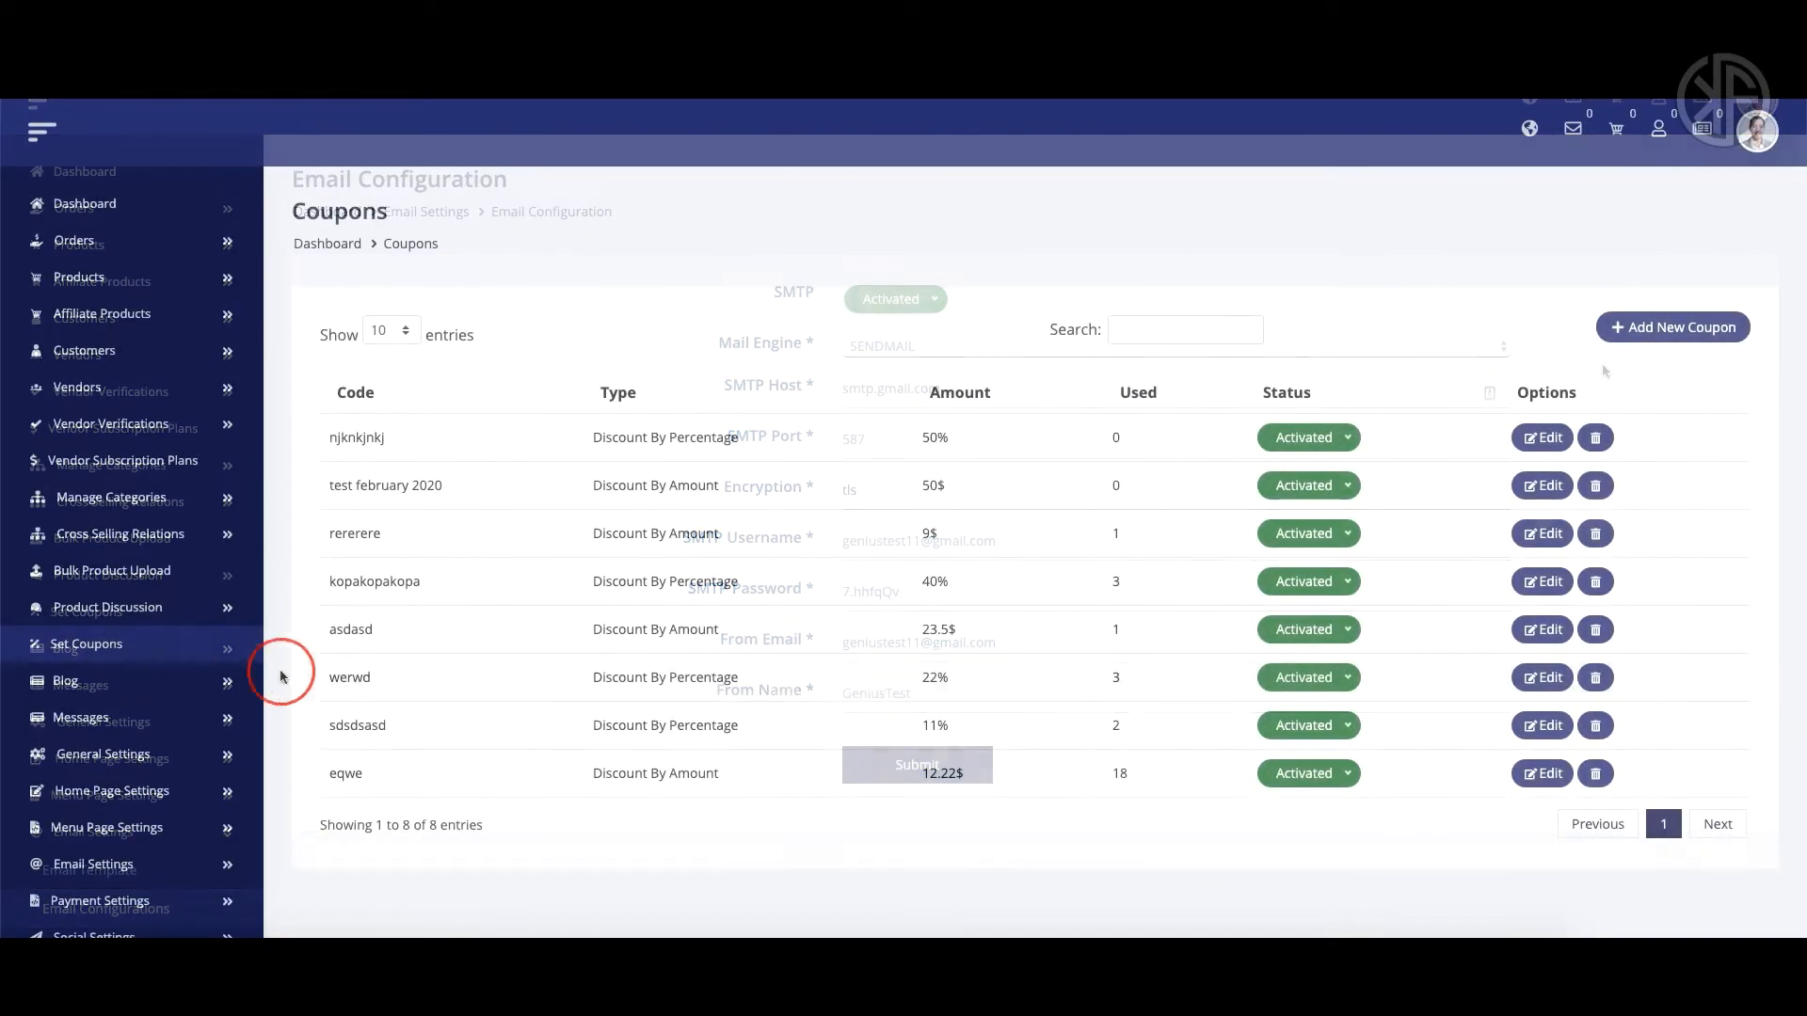
Open the payment information page in the payment settings and examine the Stripe, PayPal and Instamojo sections
scroll(200, 692, down, 3)
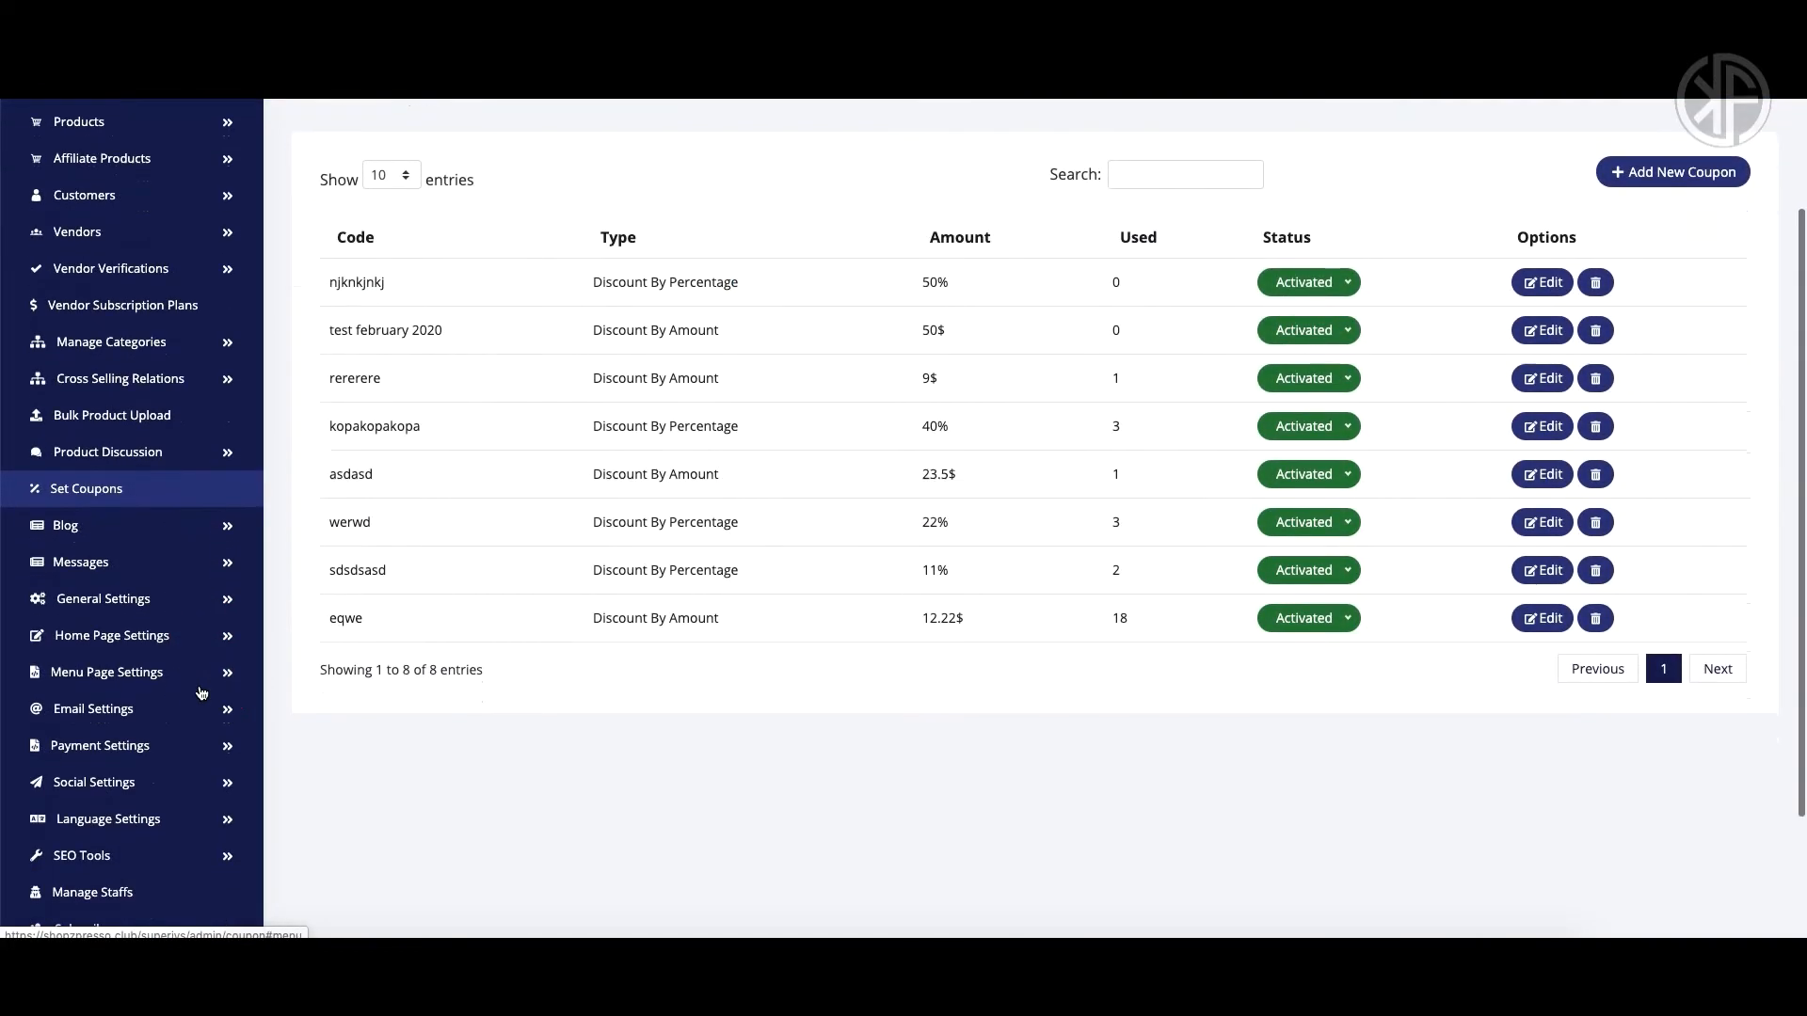
click(136, 693)
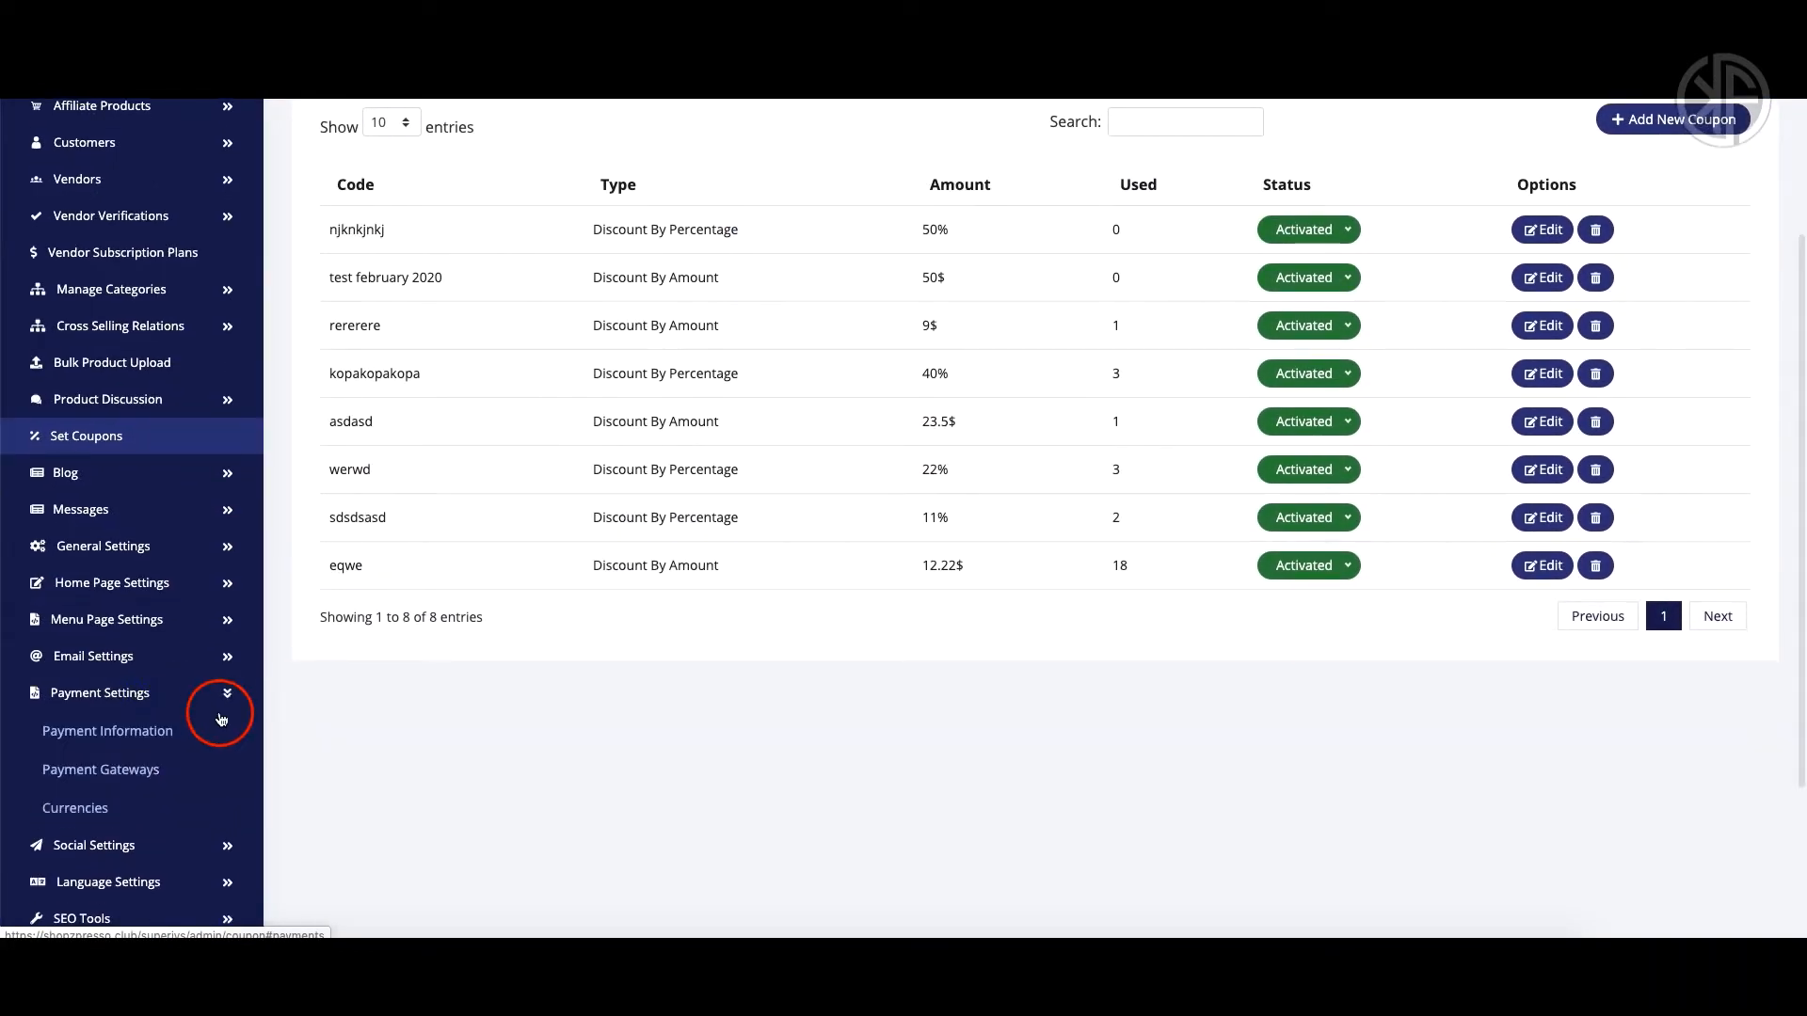
click(138, 733)
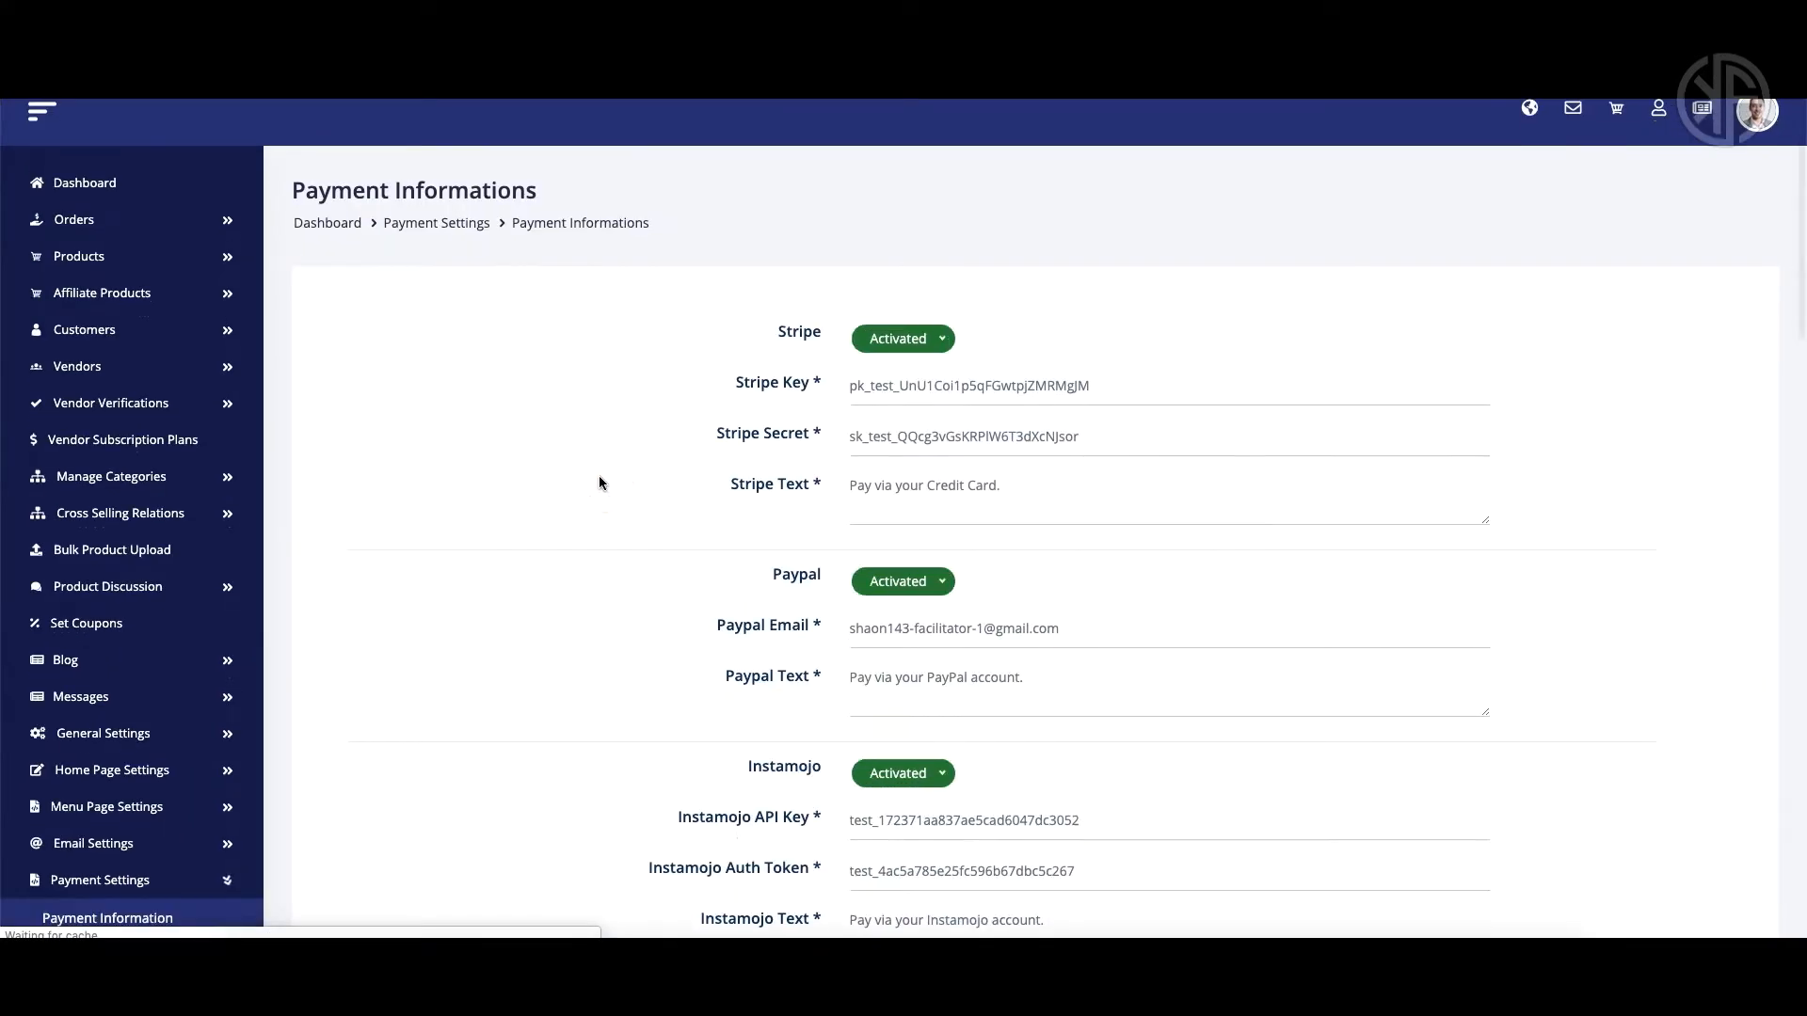
scroll(599, 483, down, 2)
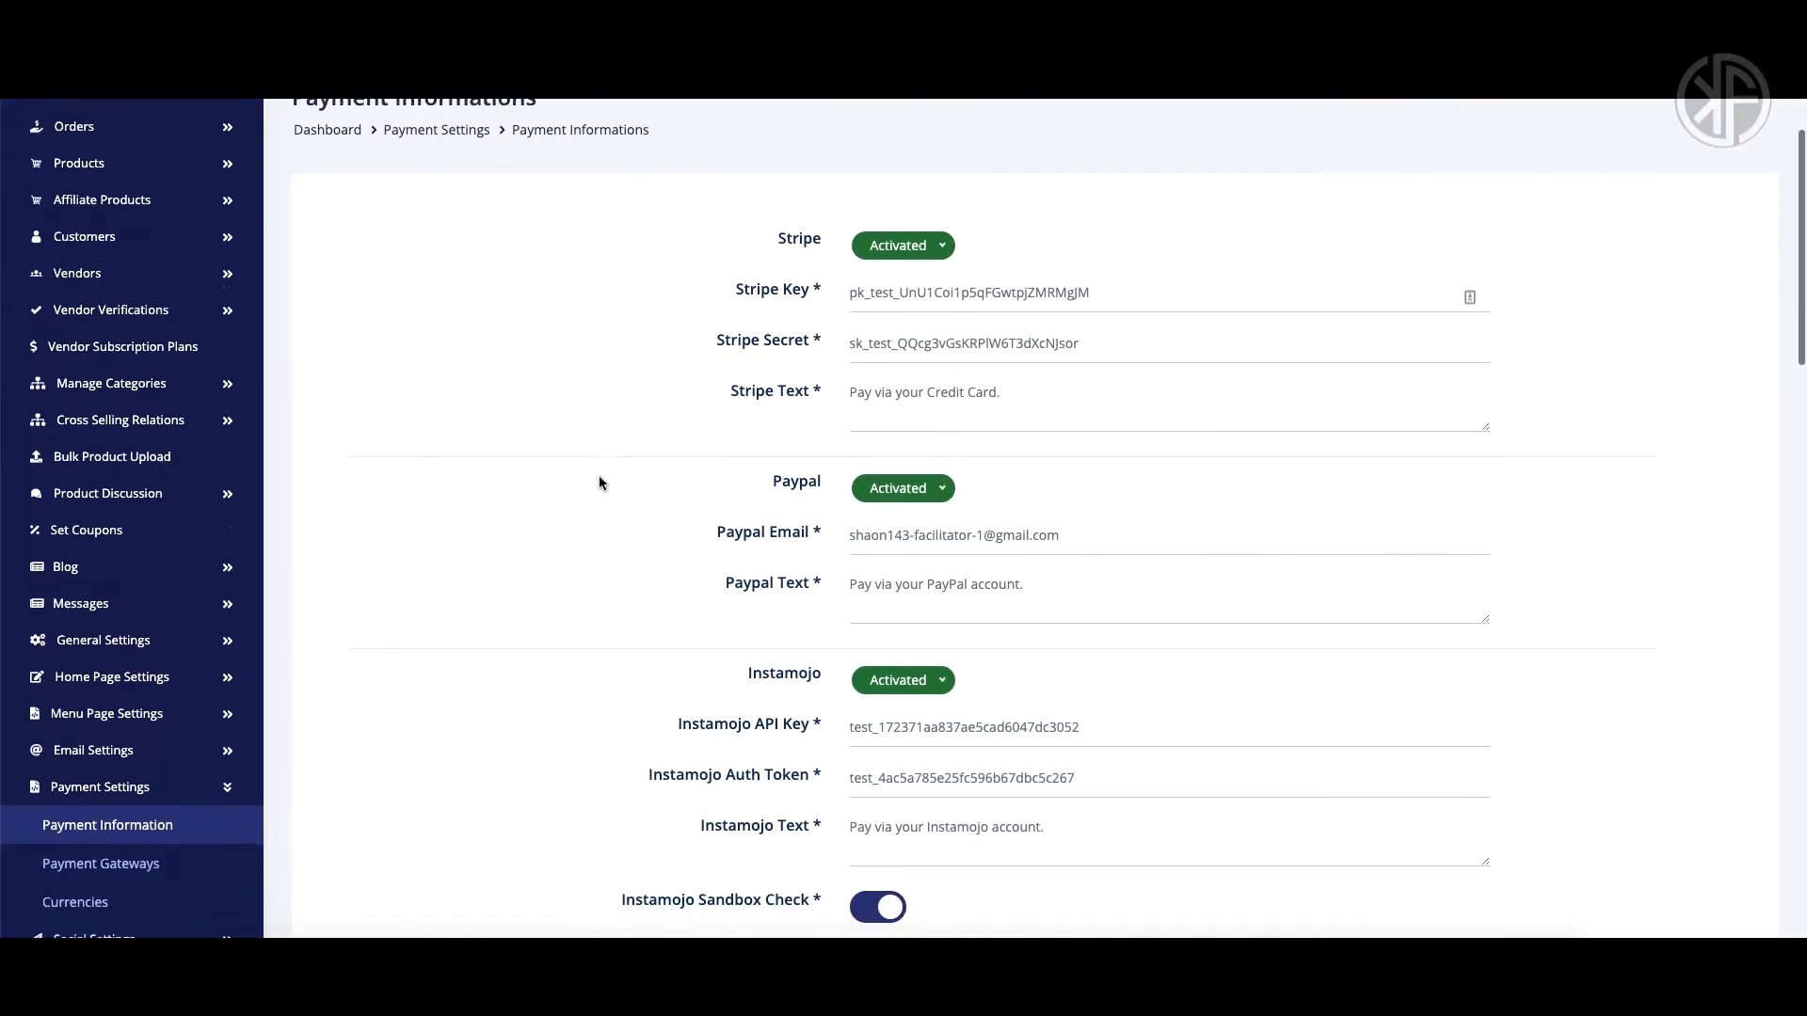
Examine the remaining payment gateway sections and the guest checkout, cash on delivery, currency format, withdraw, tax and vendor commission settings
scroll(714, 516, down, 3)
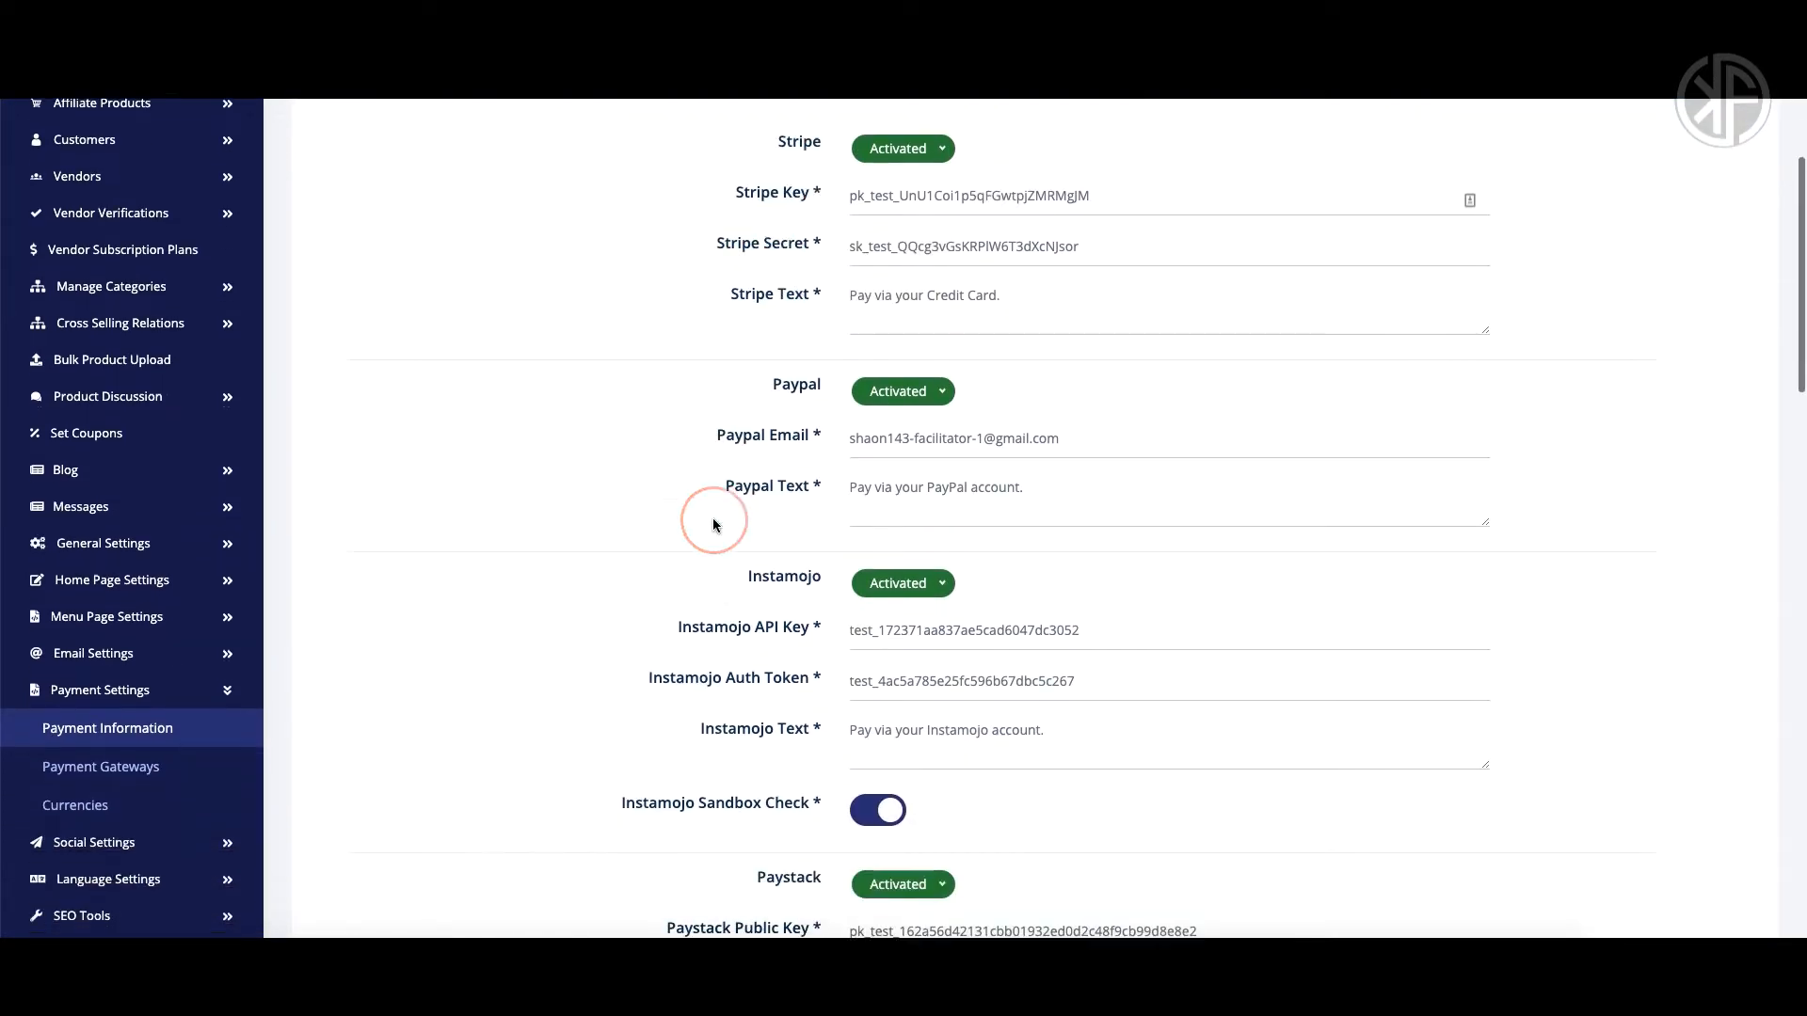
scroll(714, 525, down, 7)
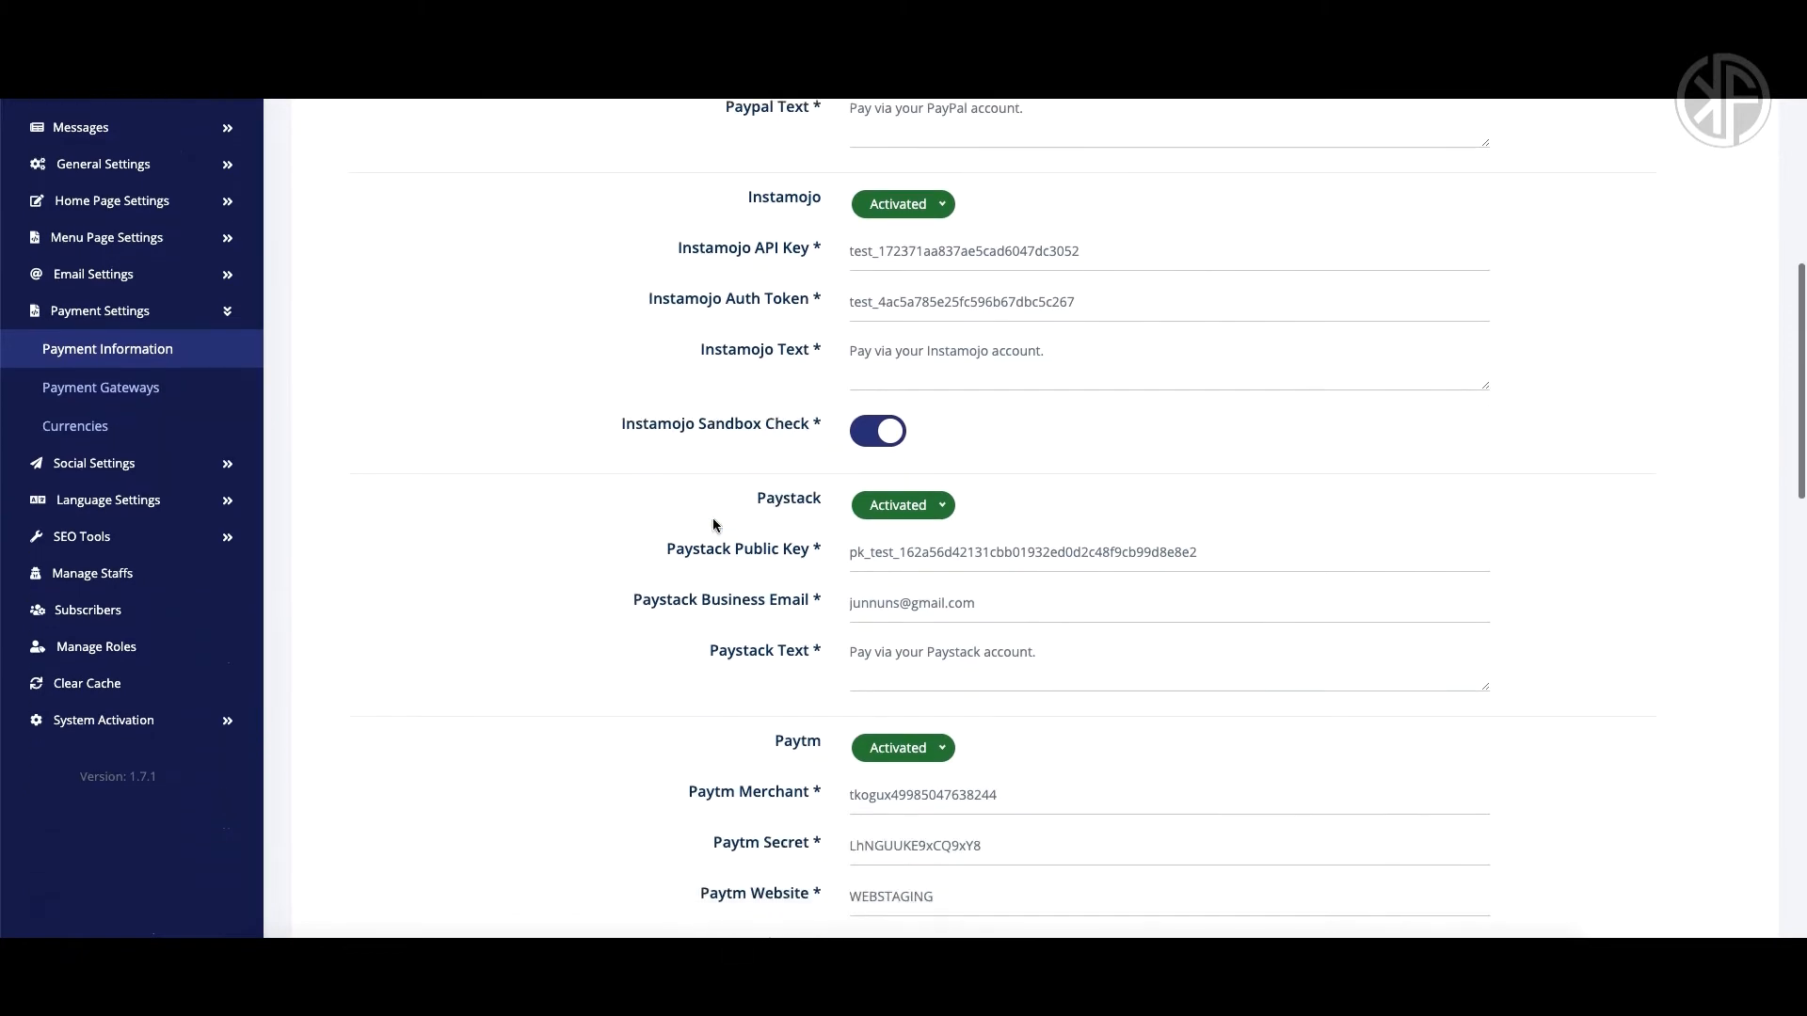
scroll(714, 525, down, 5)
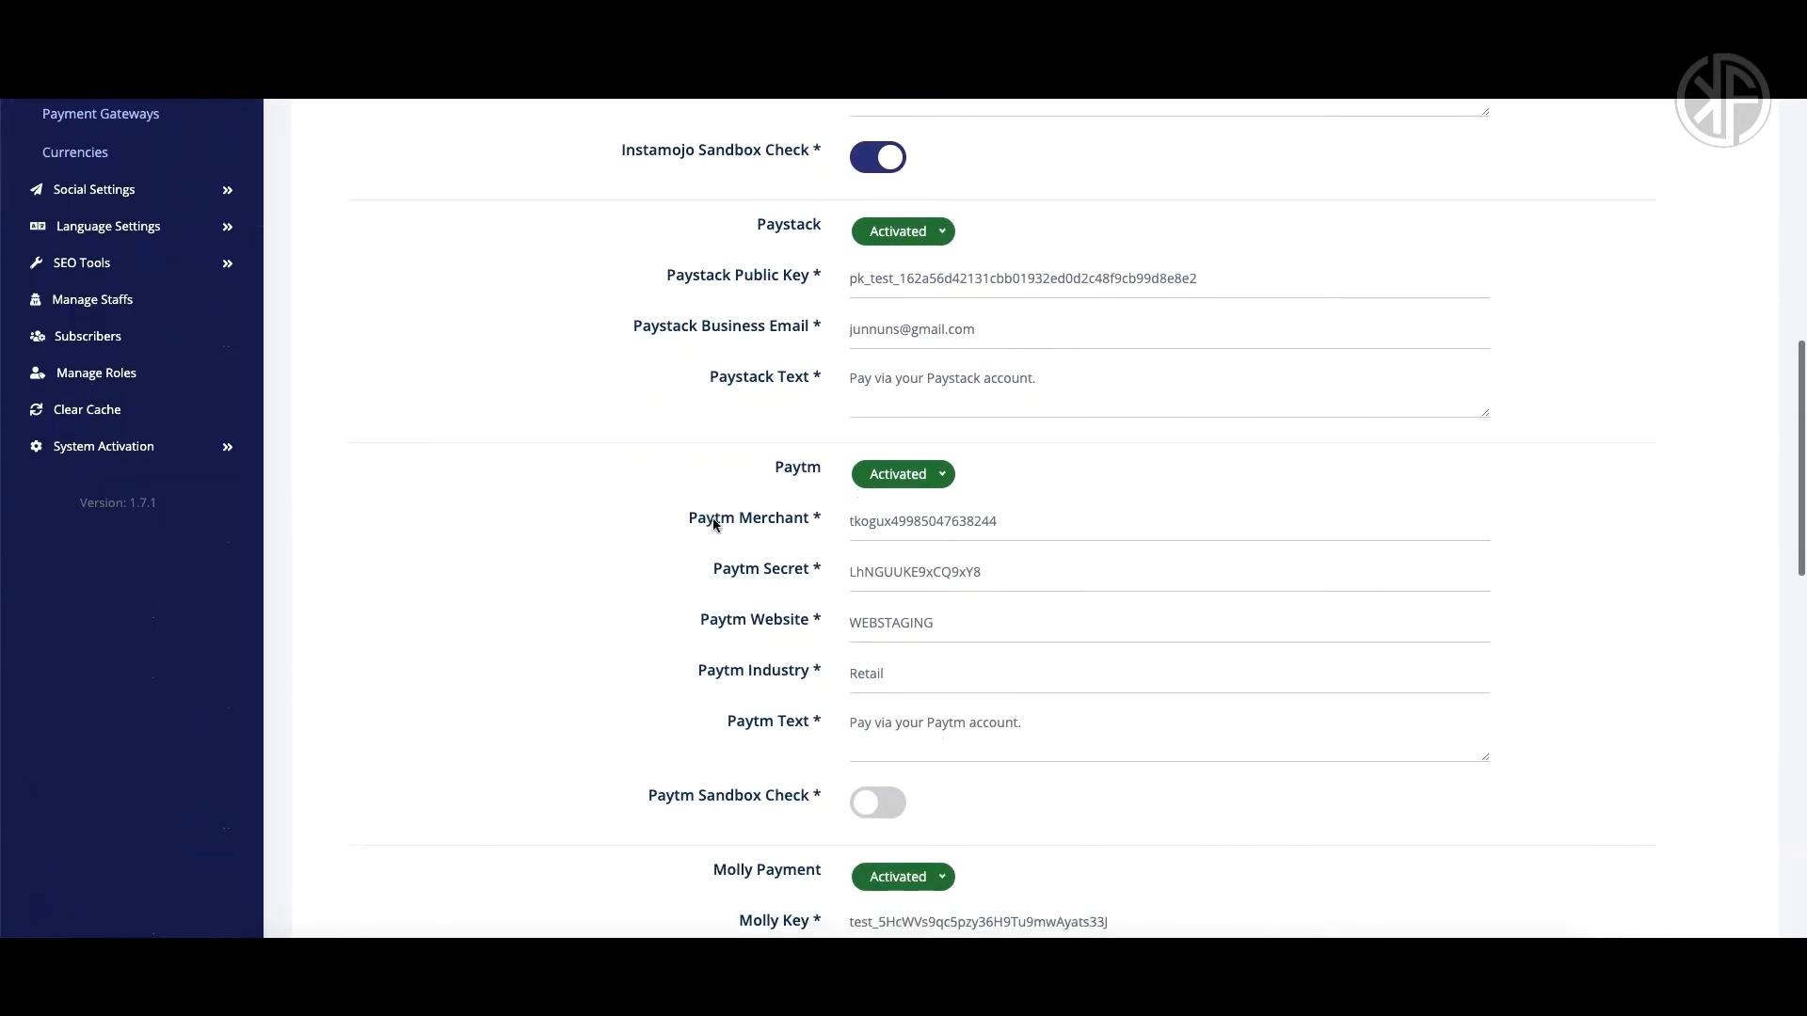
scroll(713, 525, down, 10)
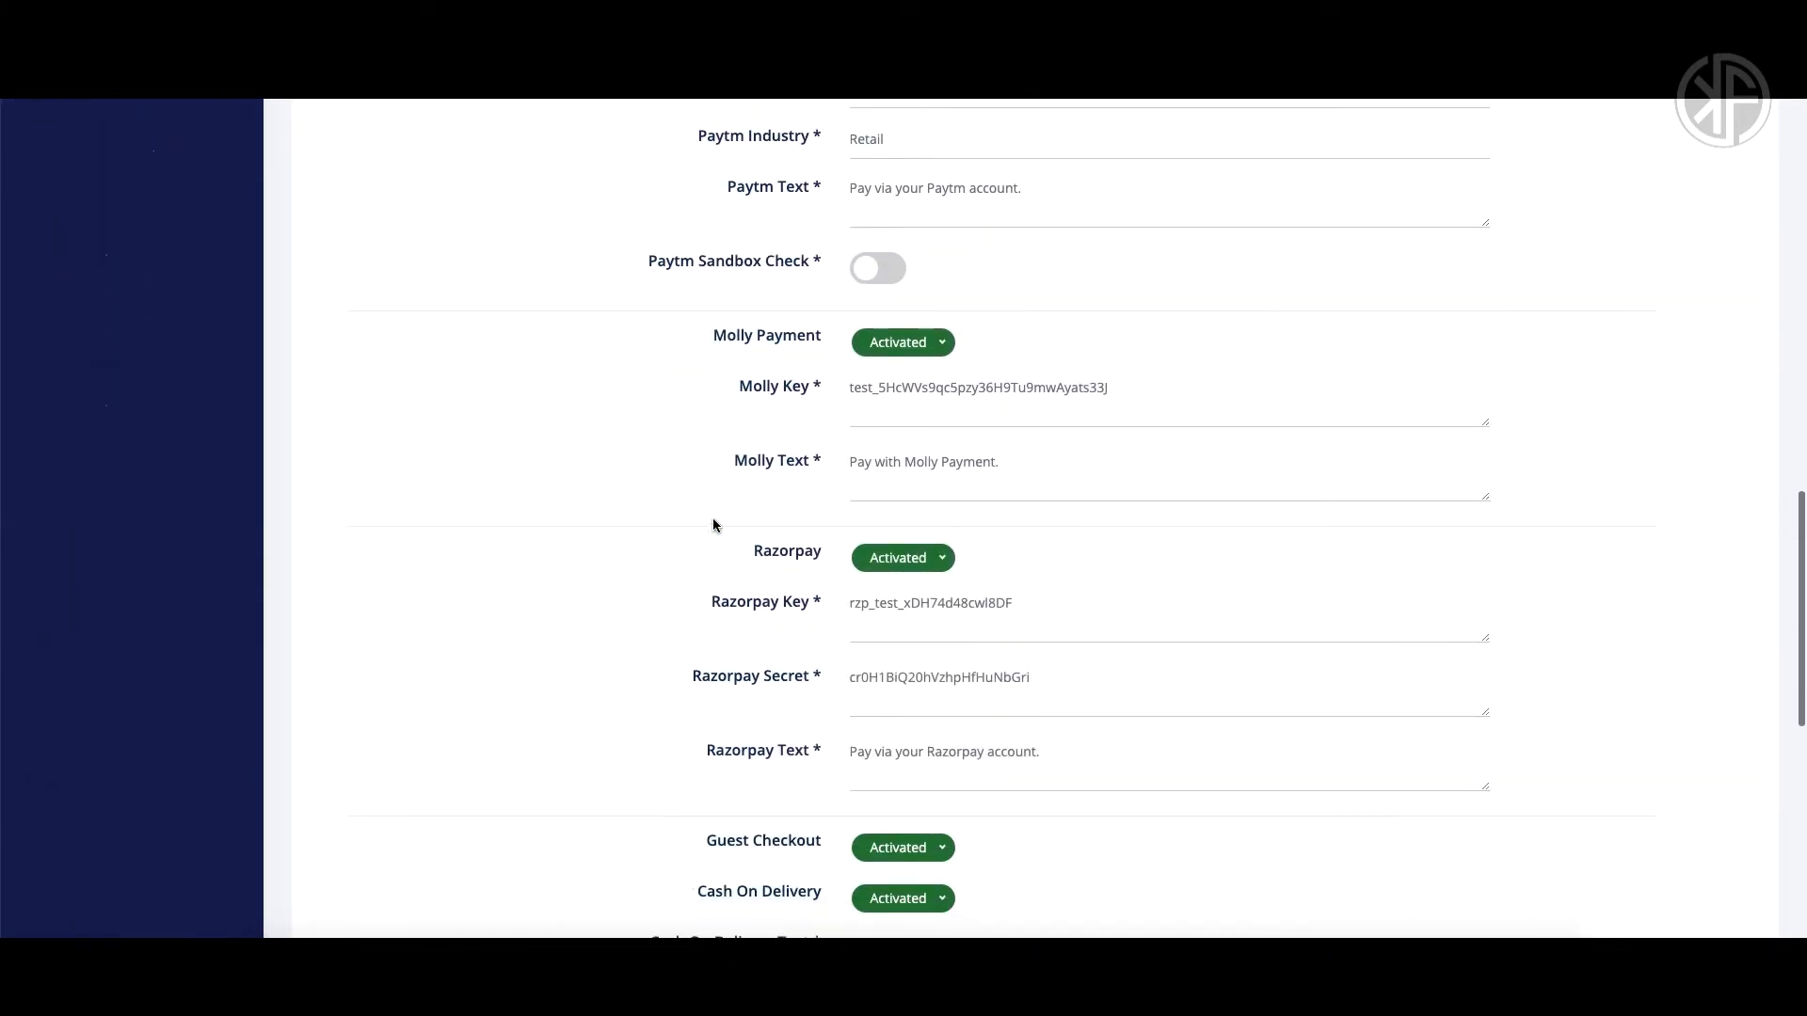
scroll(713, 526, down, 9)
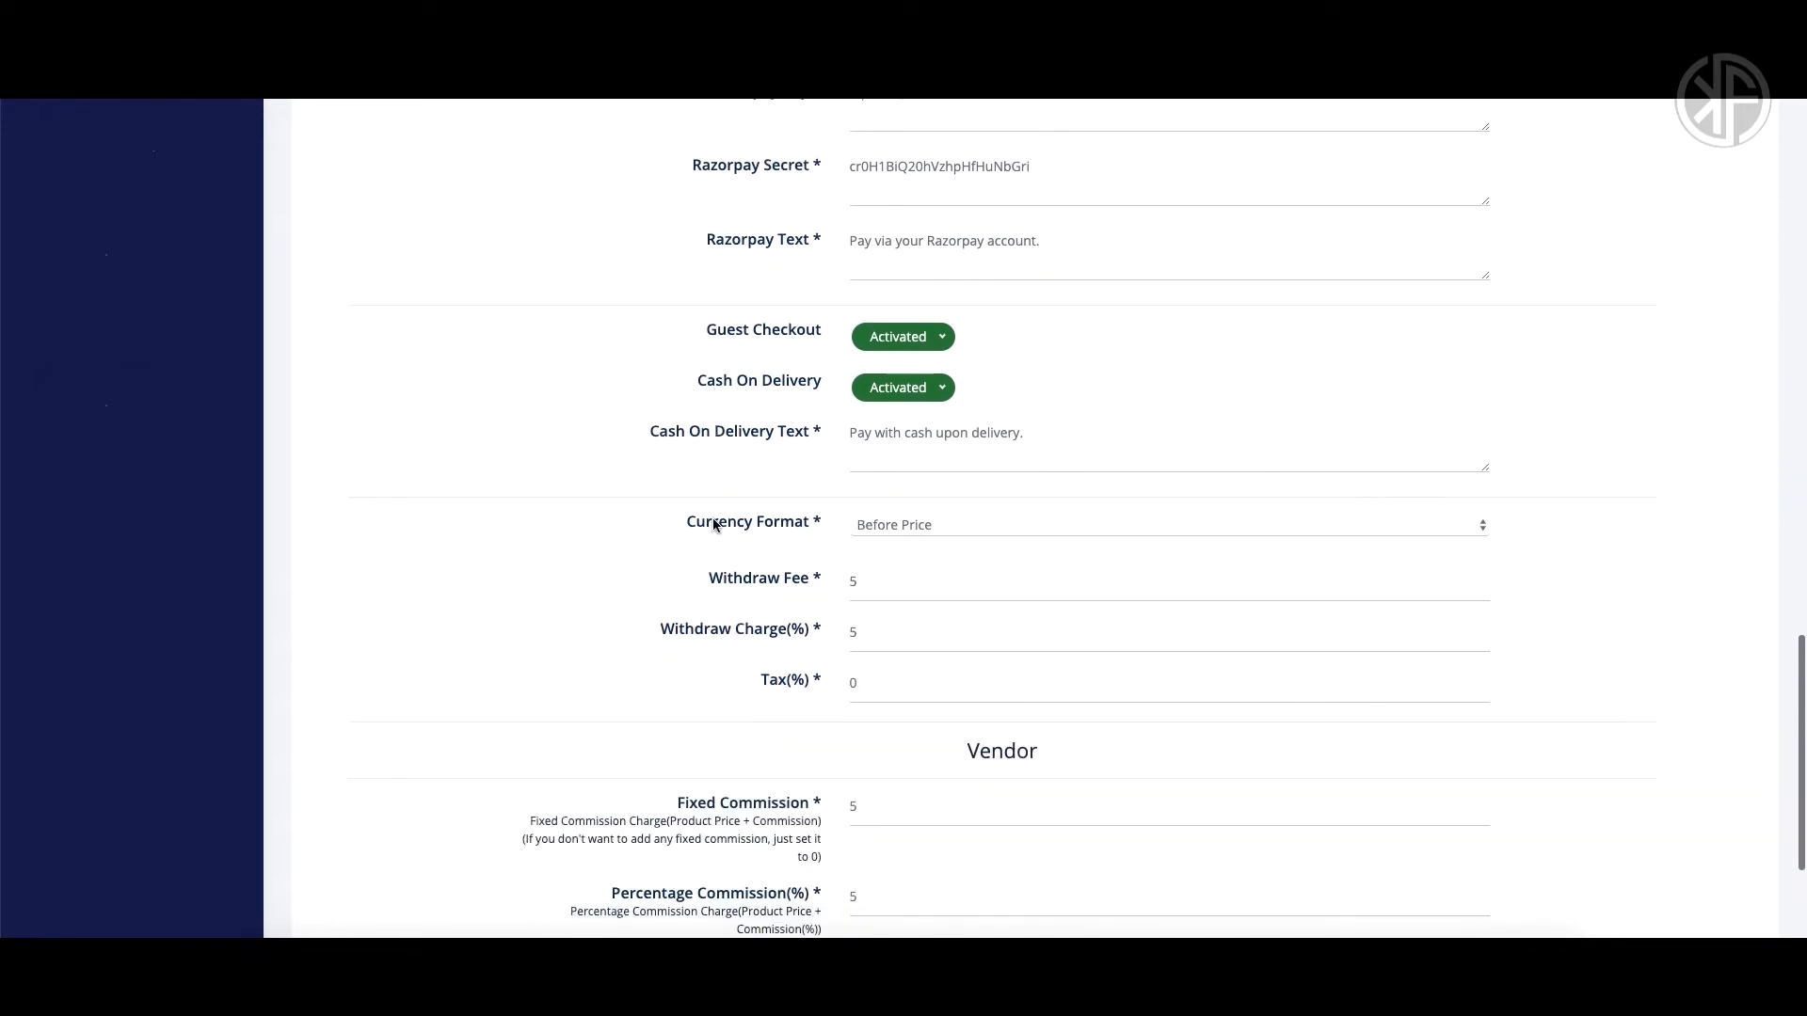
scroll(713, 525, down, 1)
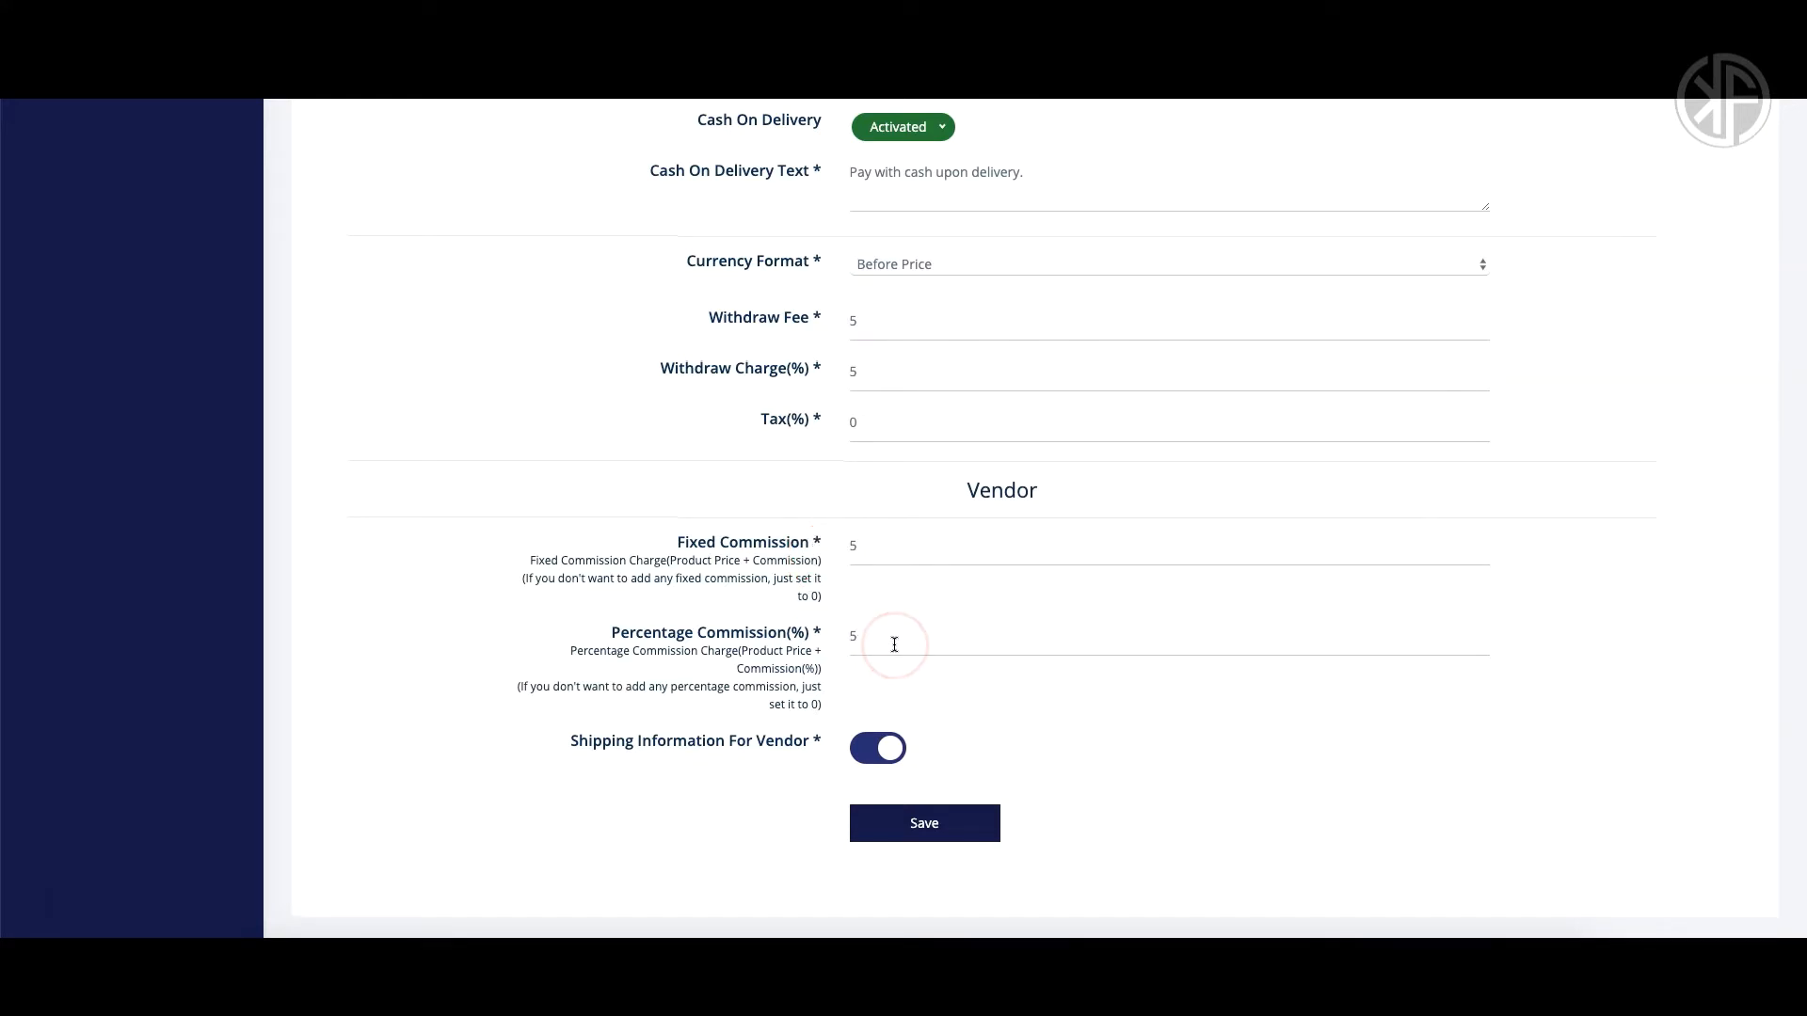
scroll(591, 578, up, 10)
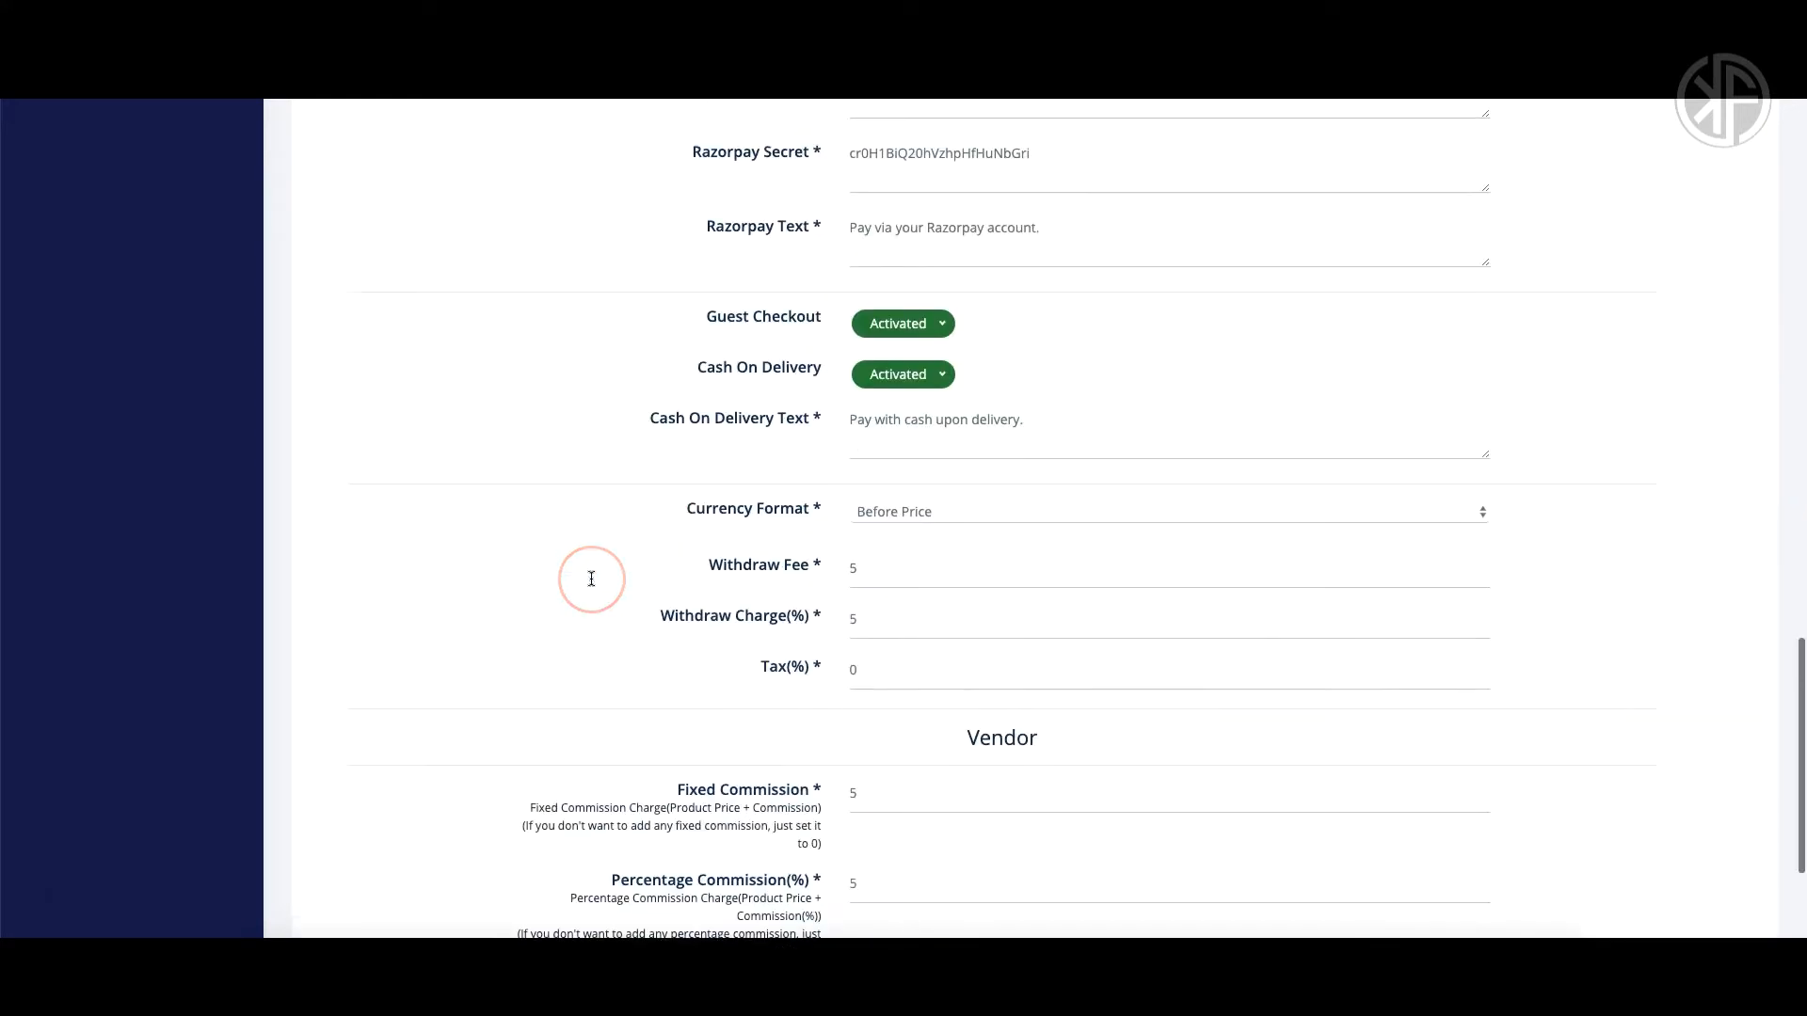
scroll(591, 578, up, 15)
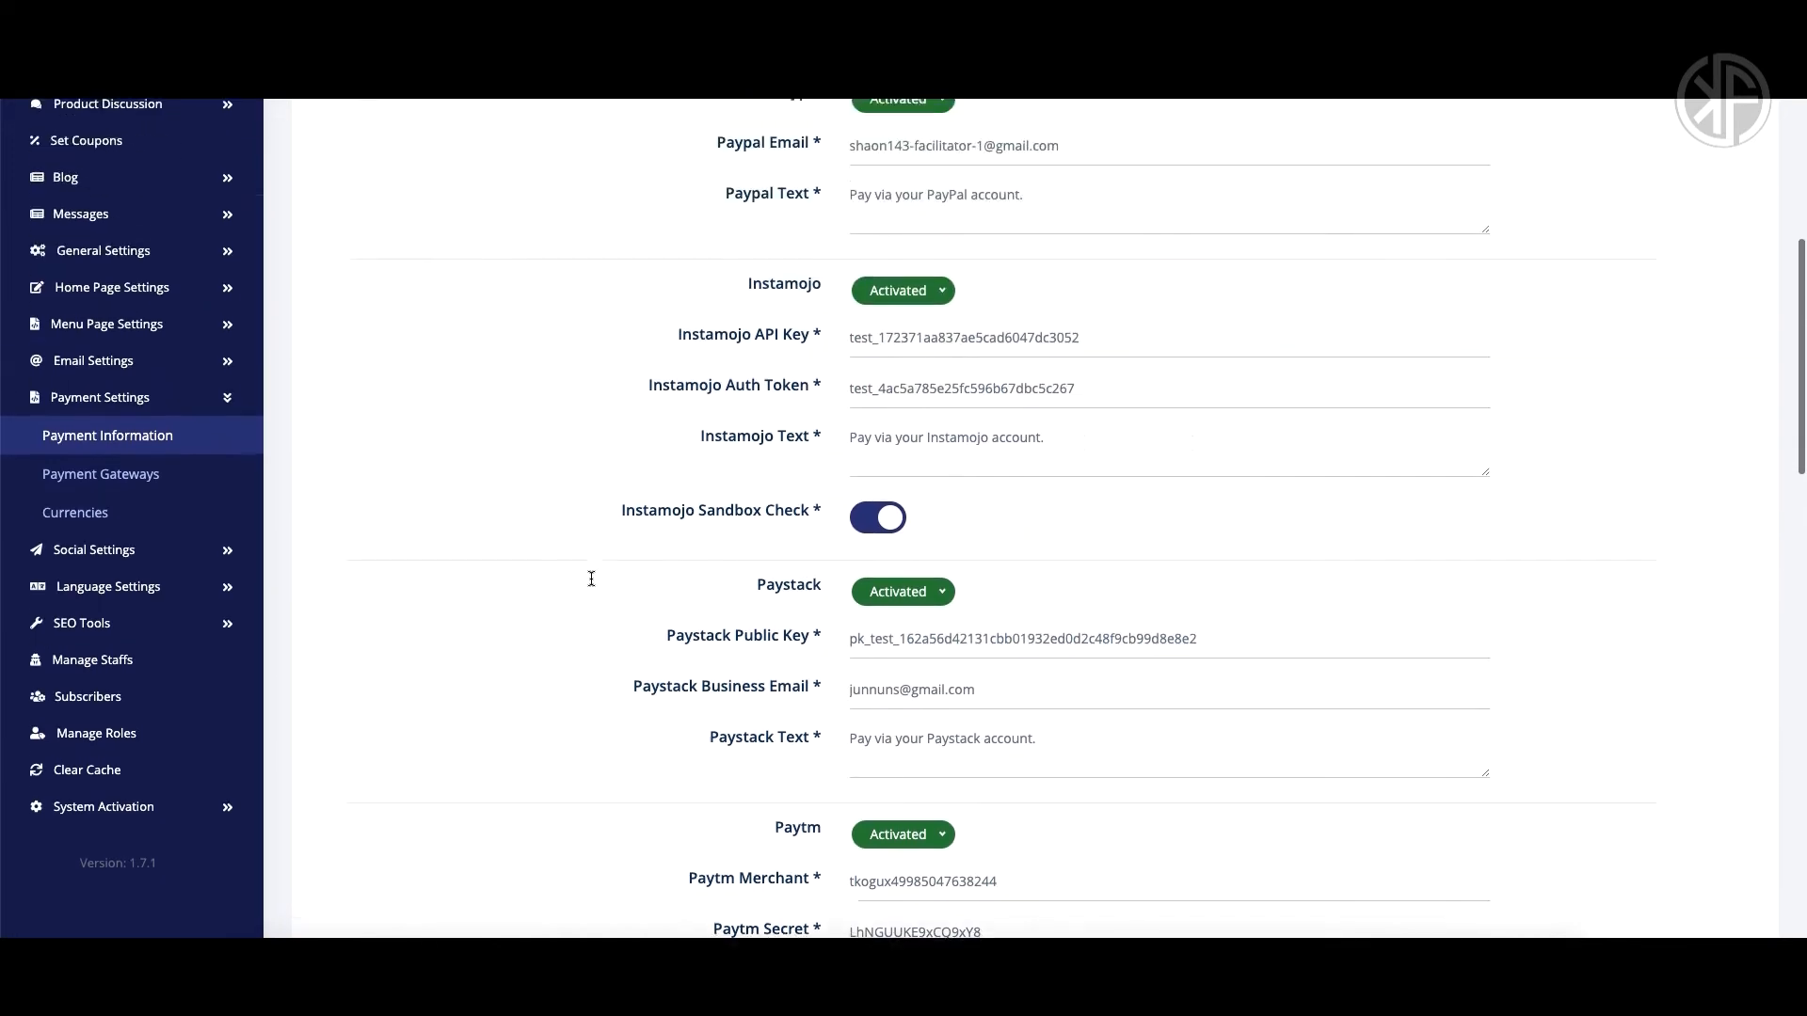
View the currencies list in the payment settings and open the Popular Products report in the SEO tools
scroll(212, 588, down, 2)
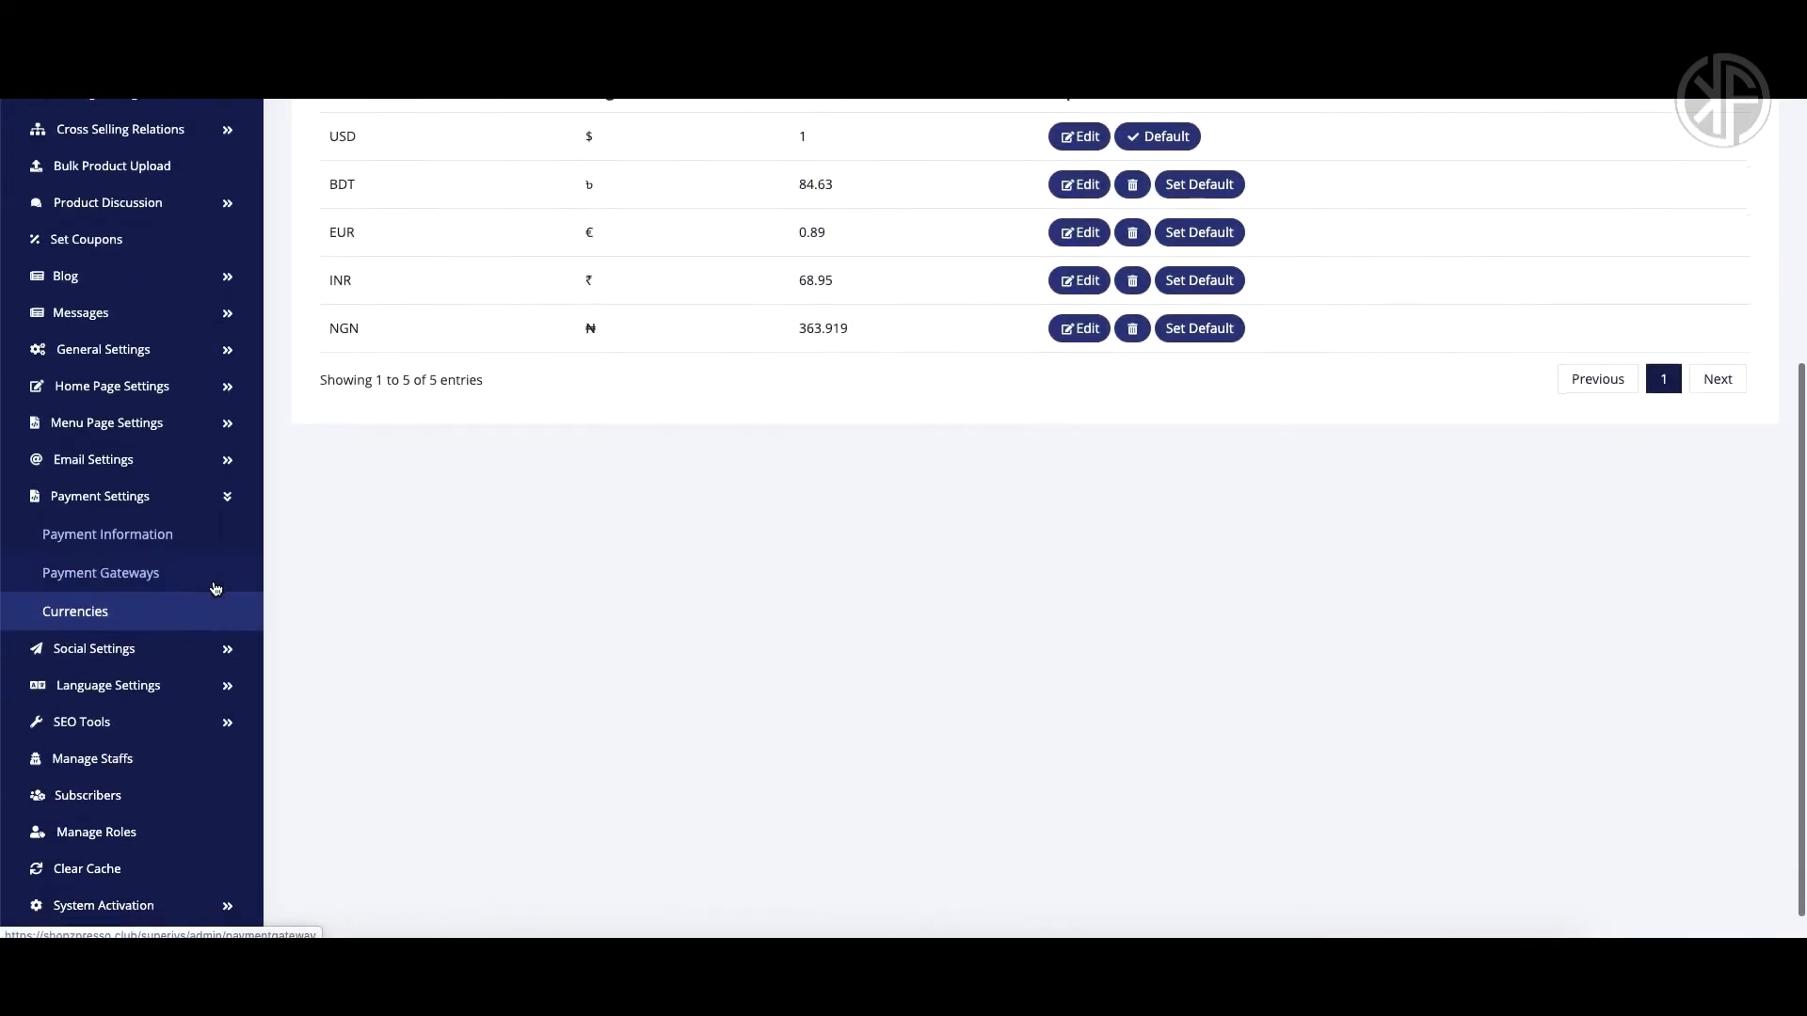
click(115, 679)
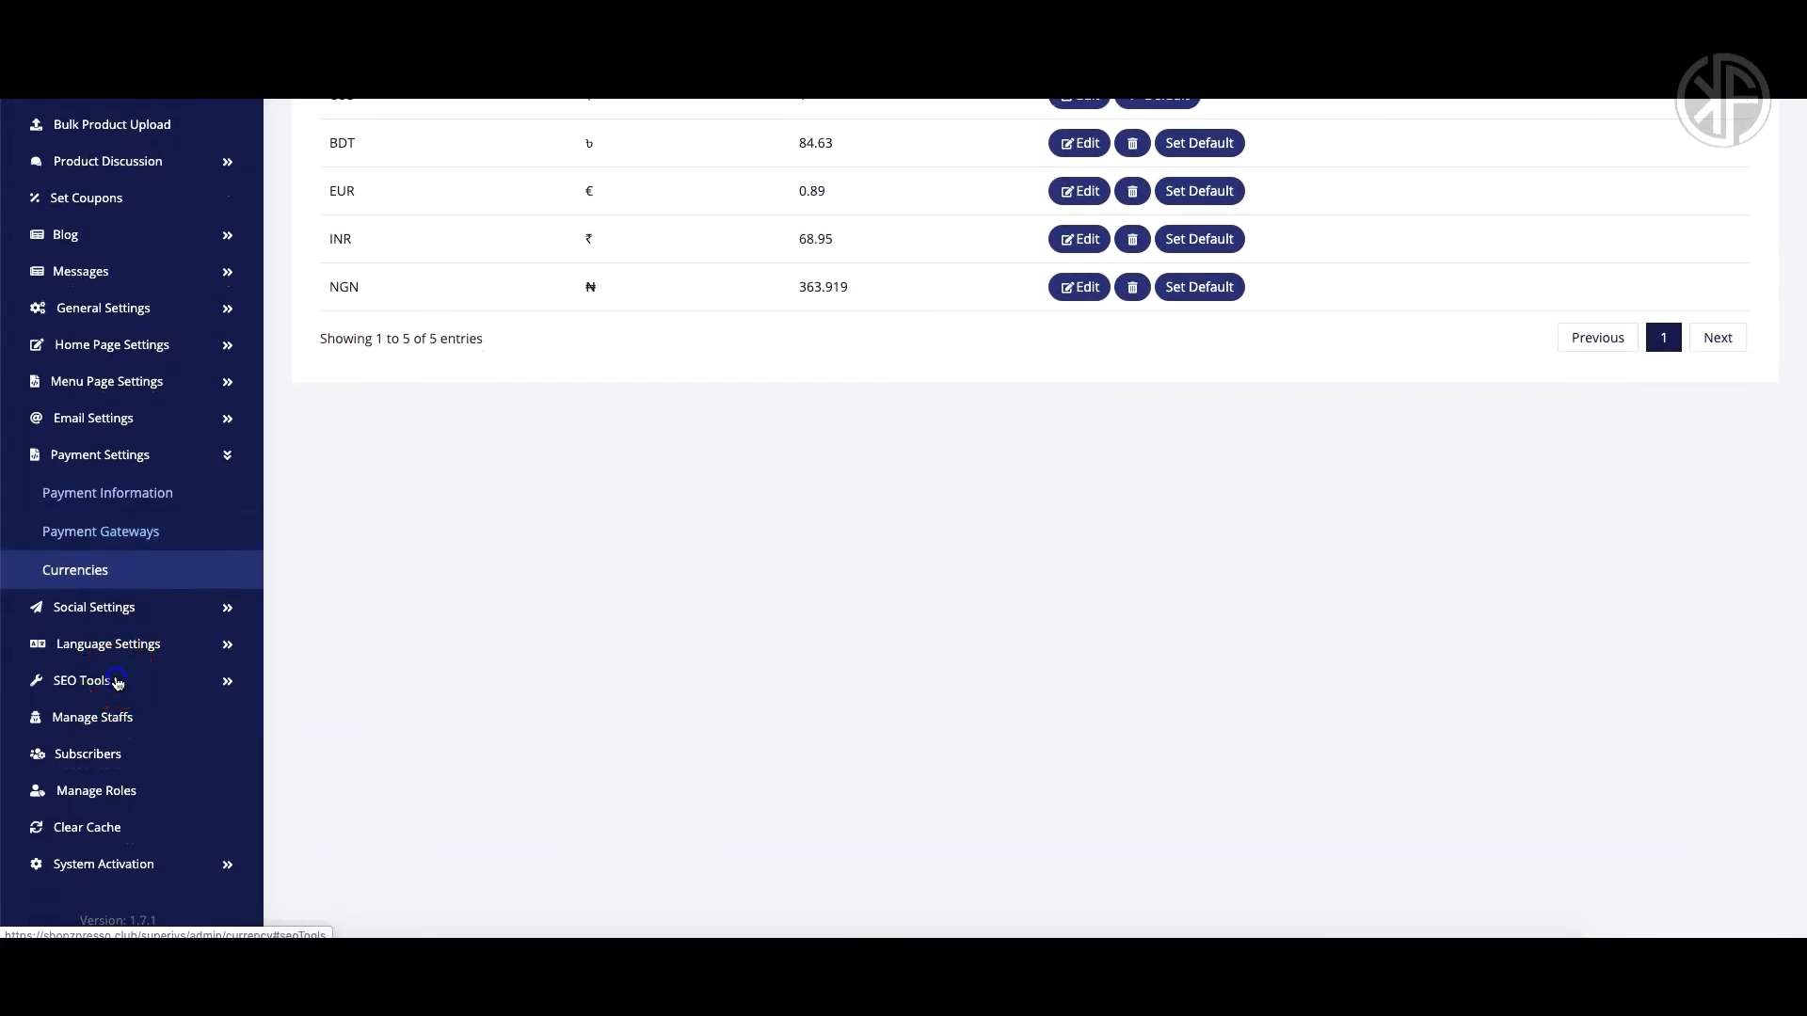
click(131, 601)
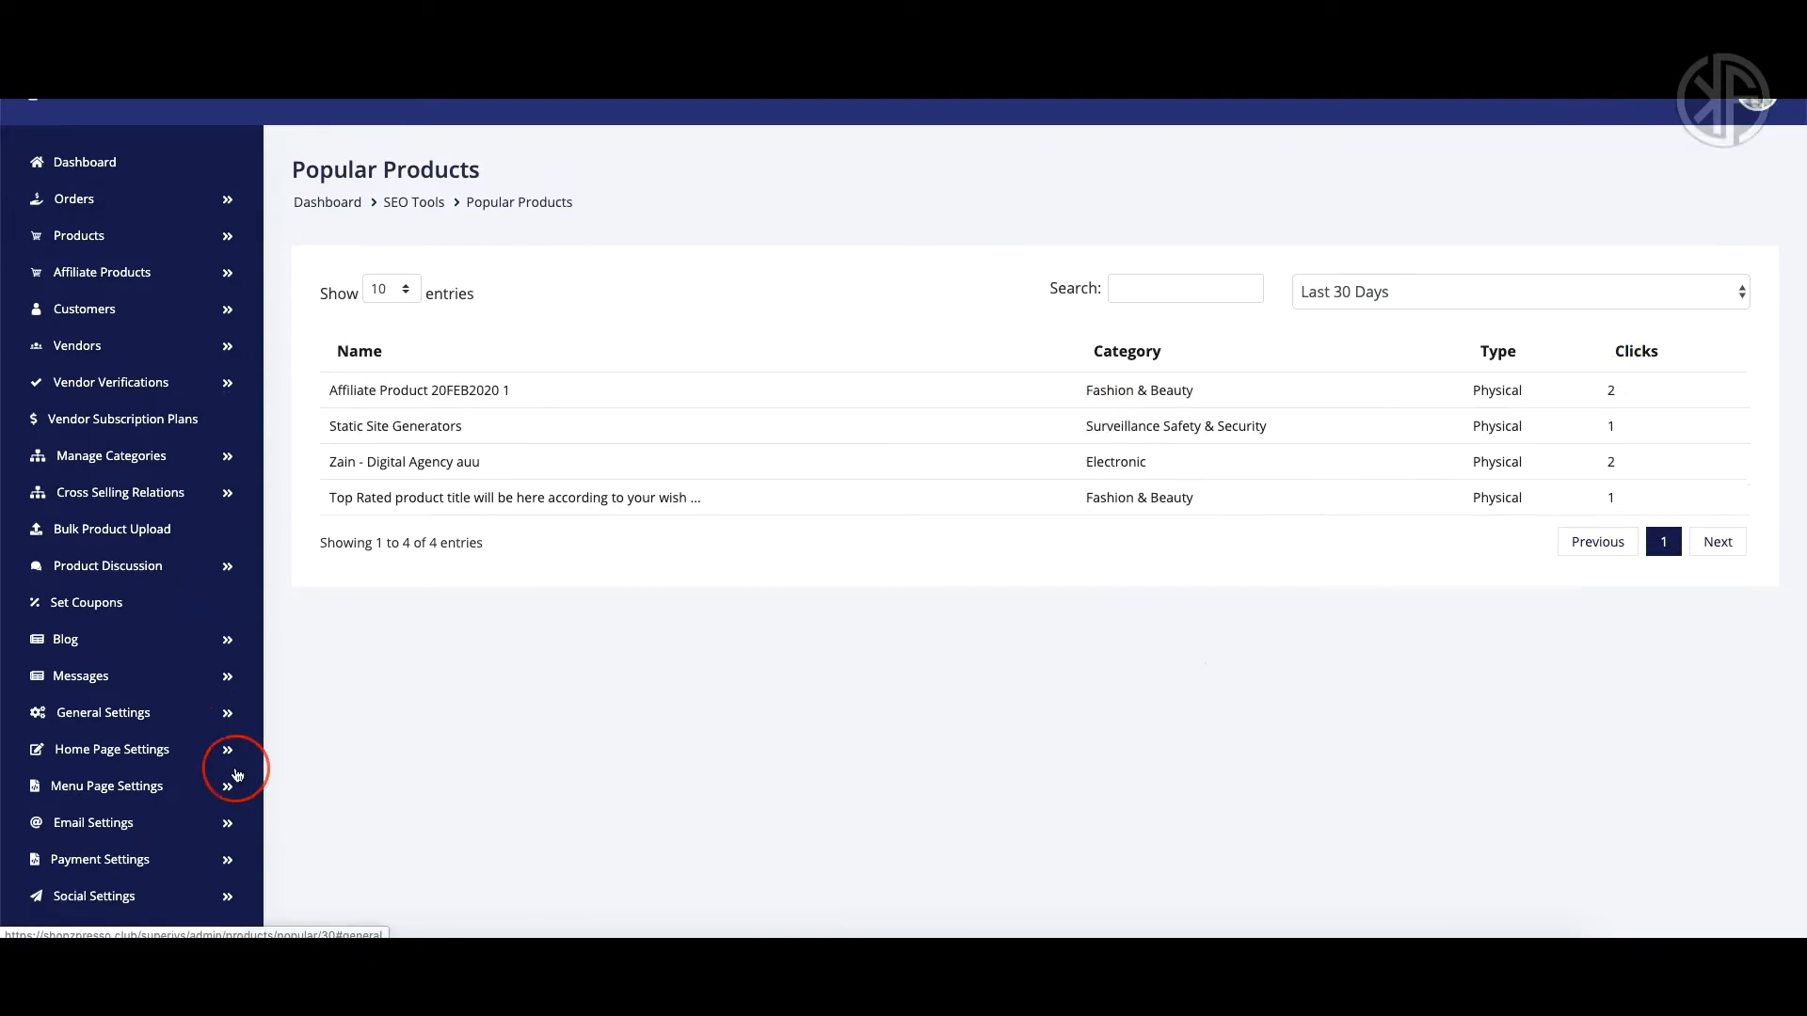
View the Google Analytics script page and the Website Meta Keywords page in the SEO tools
scroll(238, 766, down, 4)
click(131, 707)
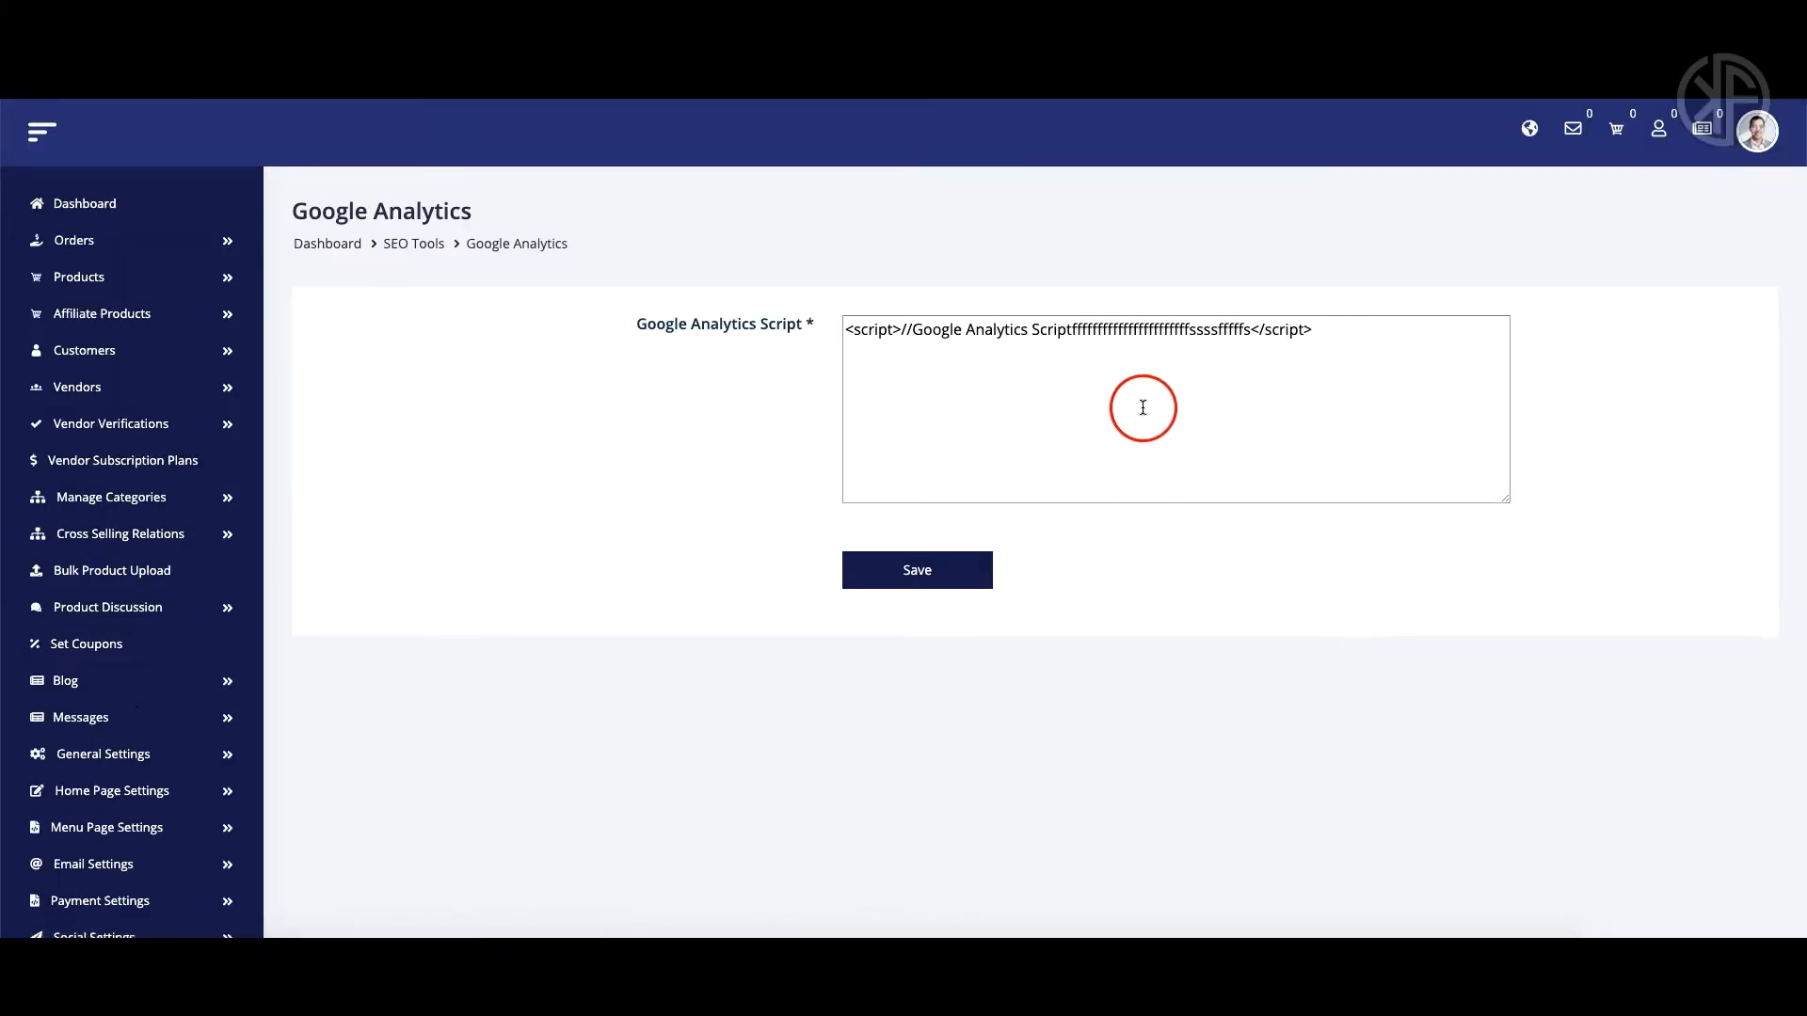
scroll(454, 607, down, 5)
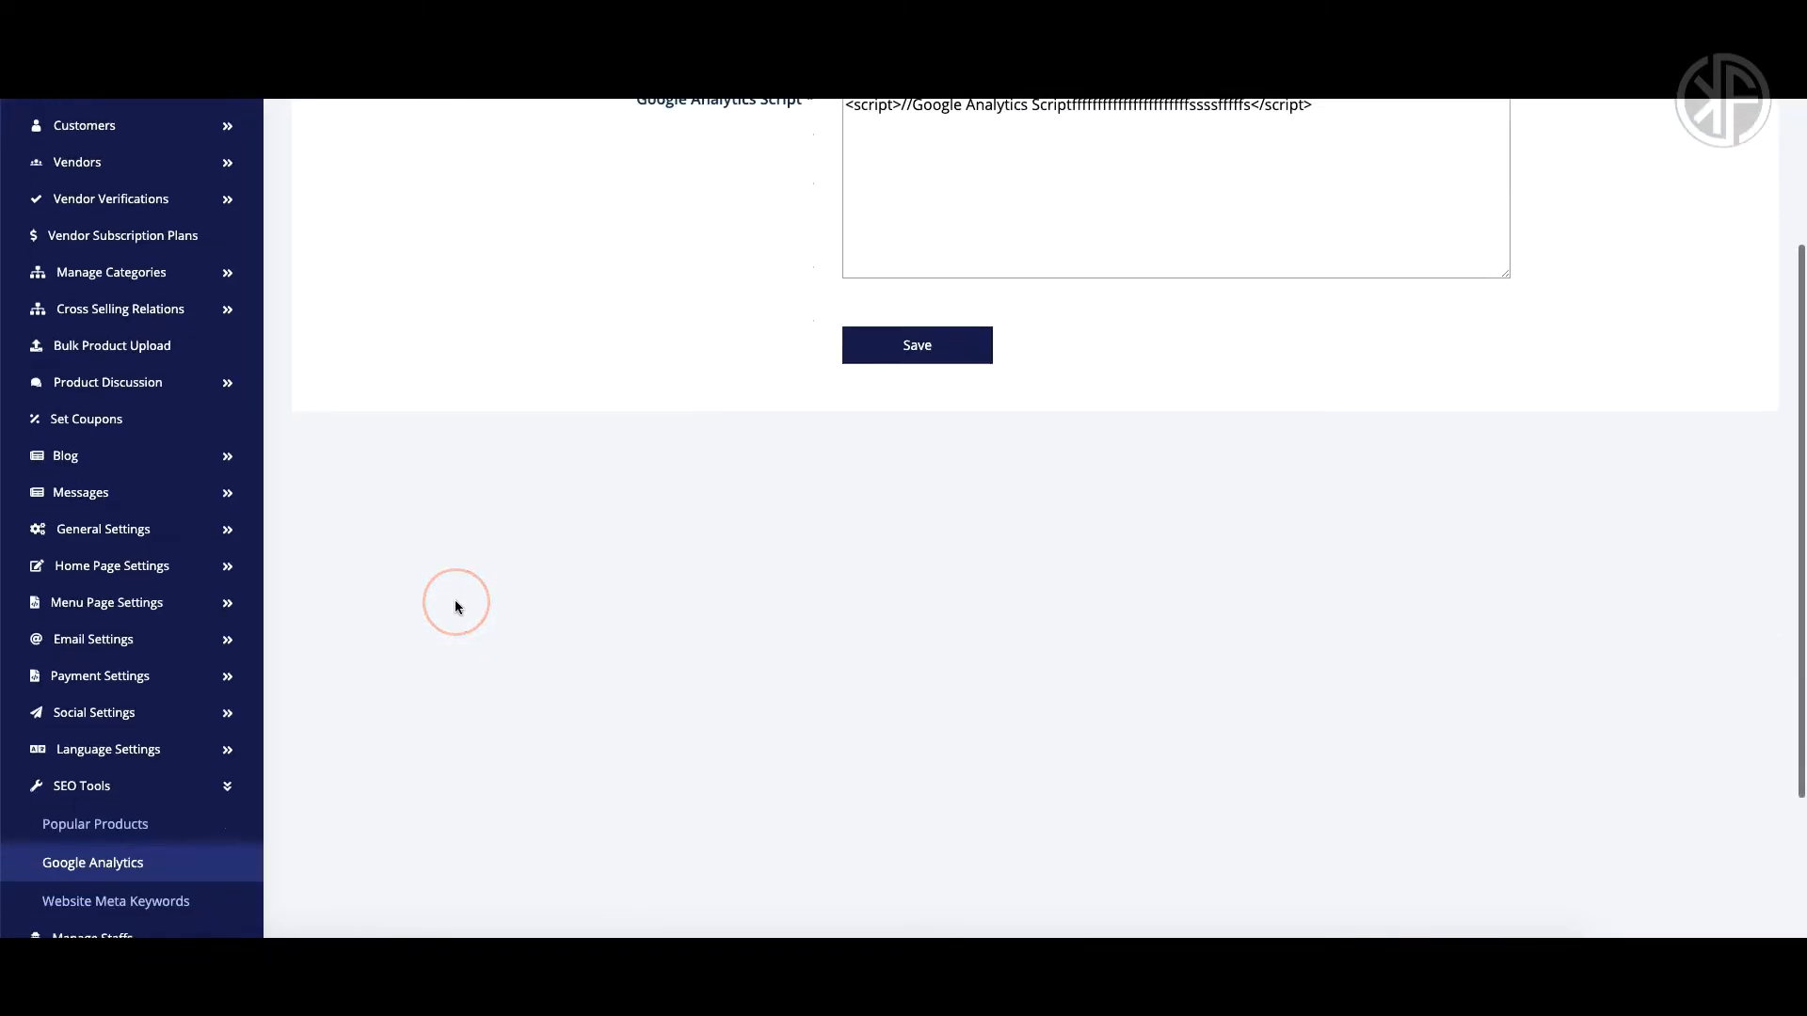
click(155, 679)
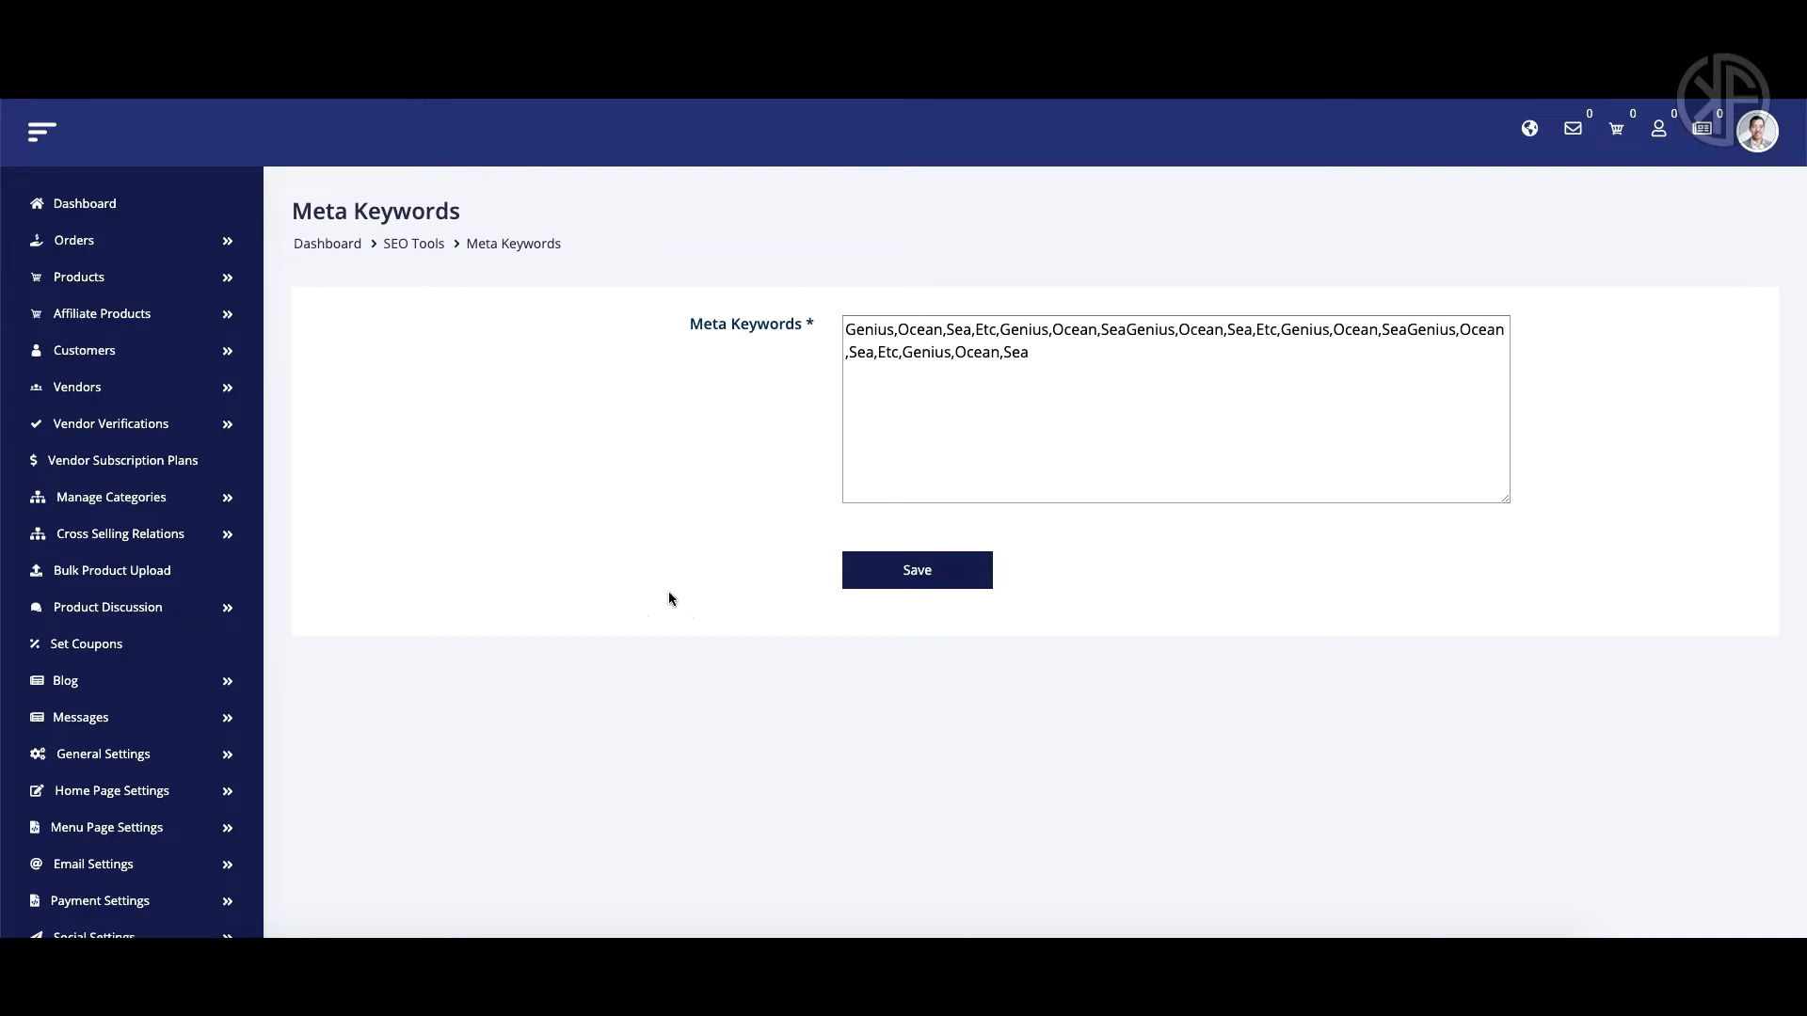
Open the staff management page, bring up the form for adding new staff and view its role options
scroll(669, 594, down, 4)
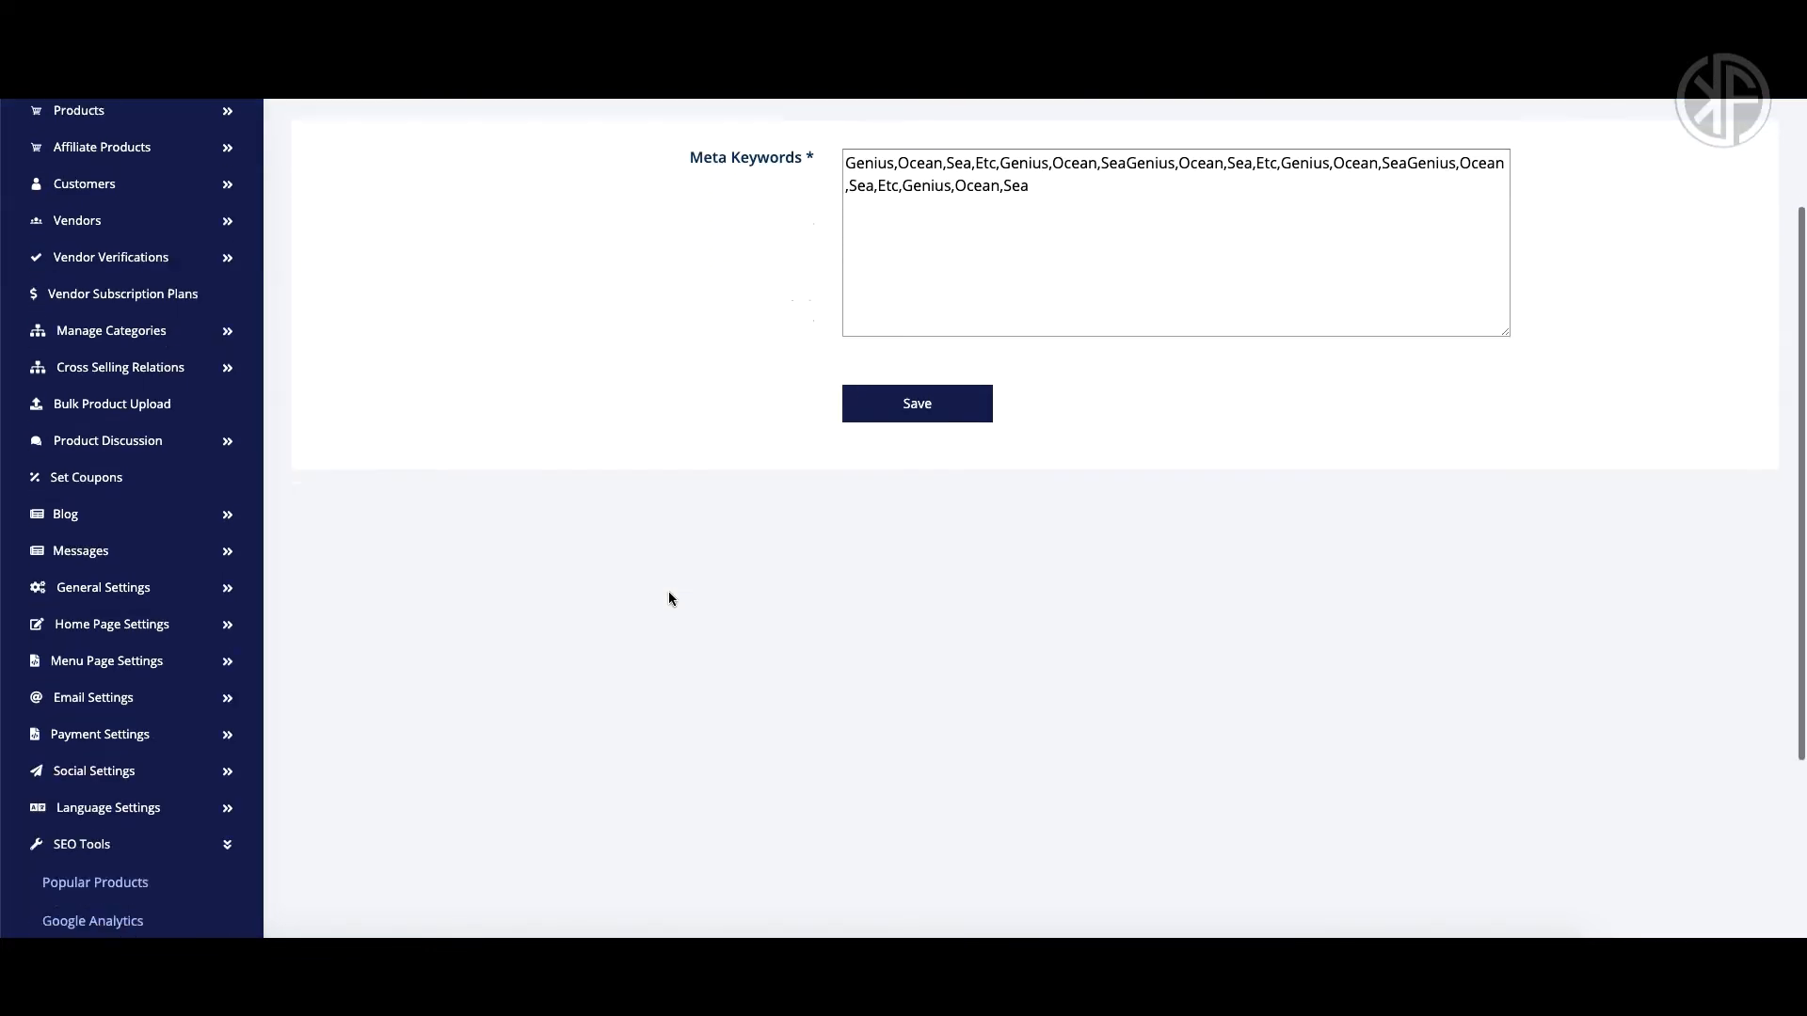
scroll(668, 598, down, 1)
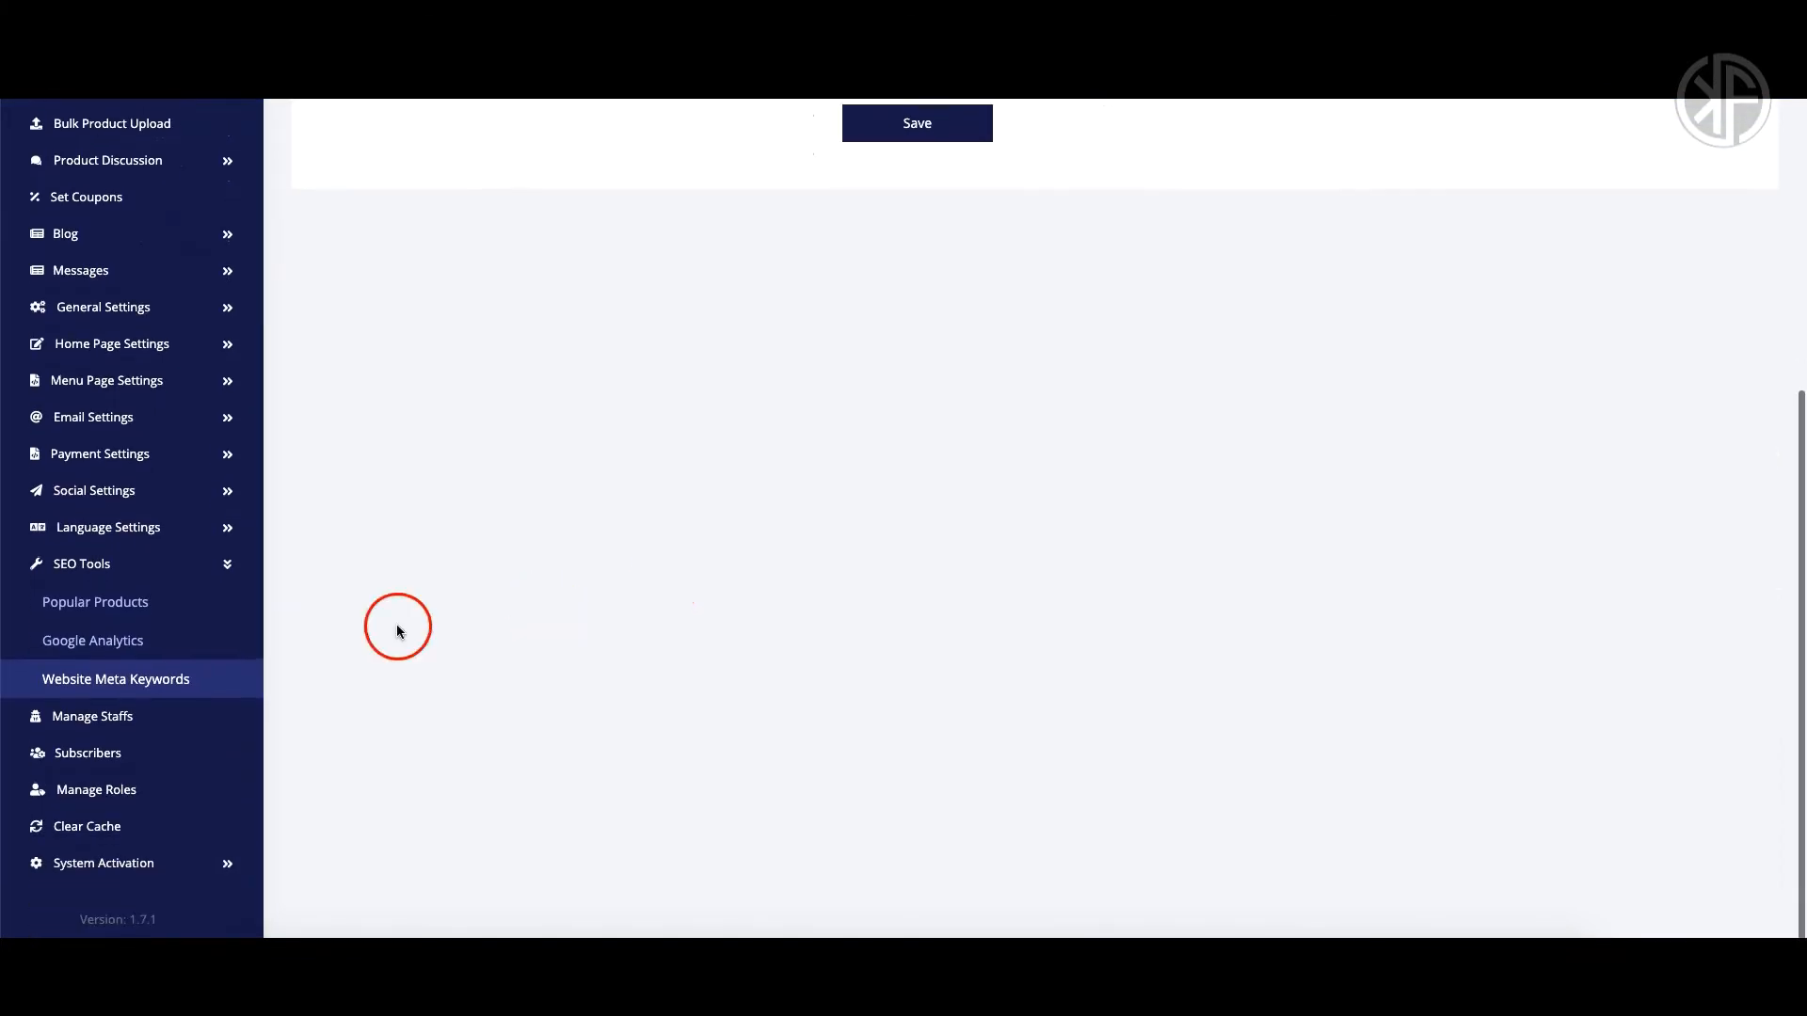
click(100, 721)
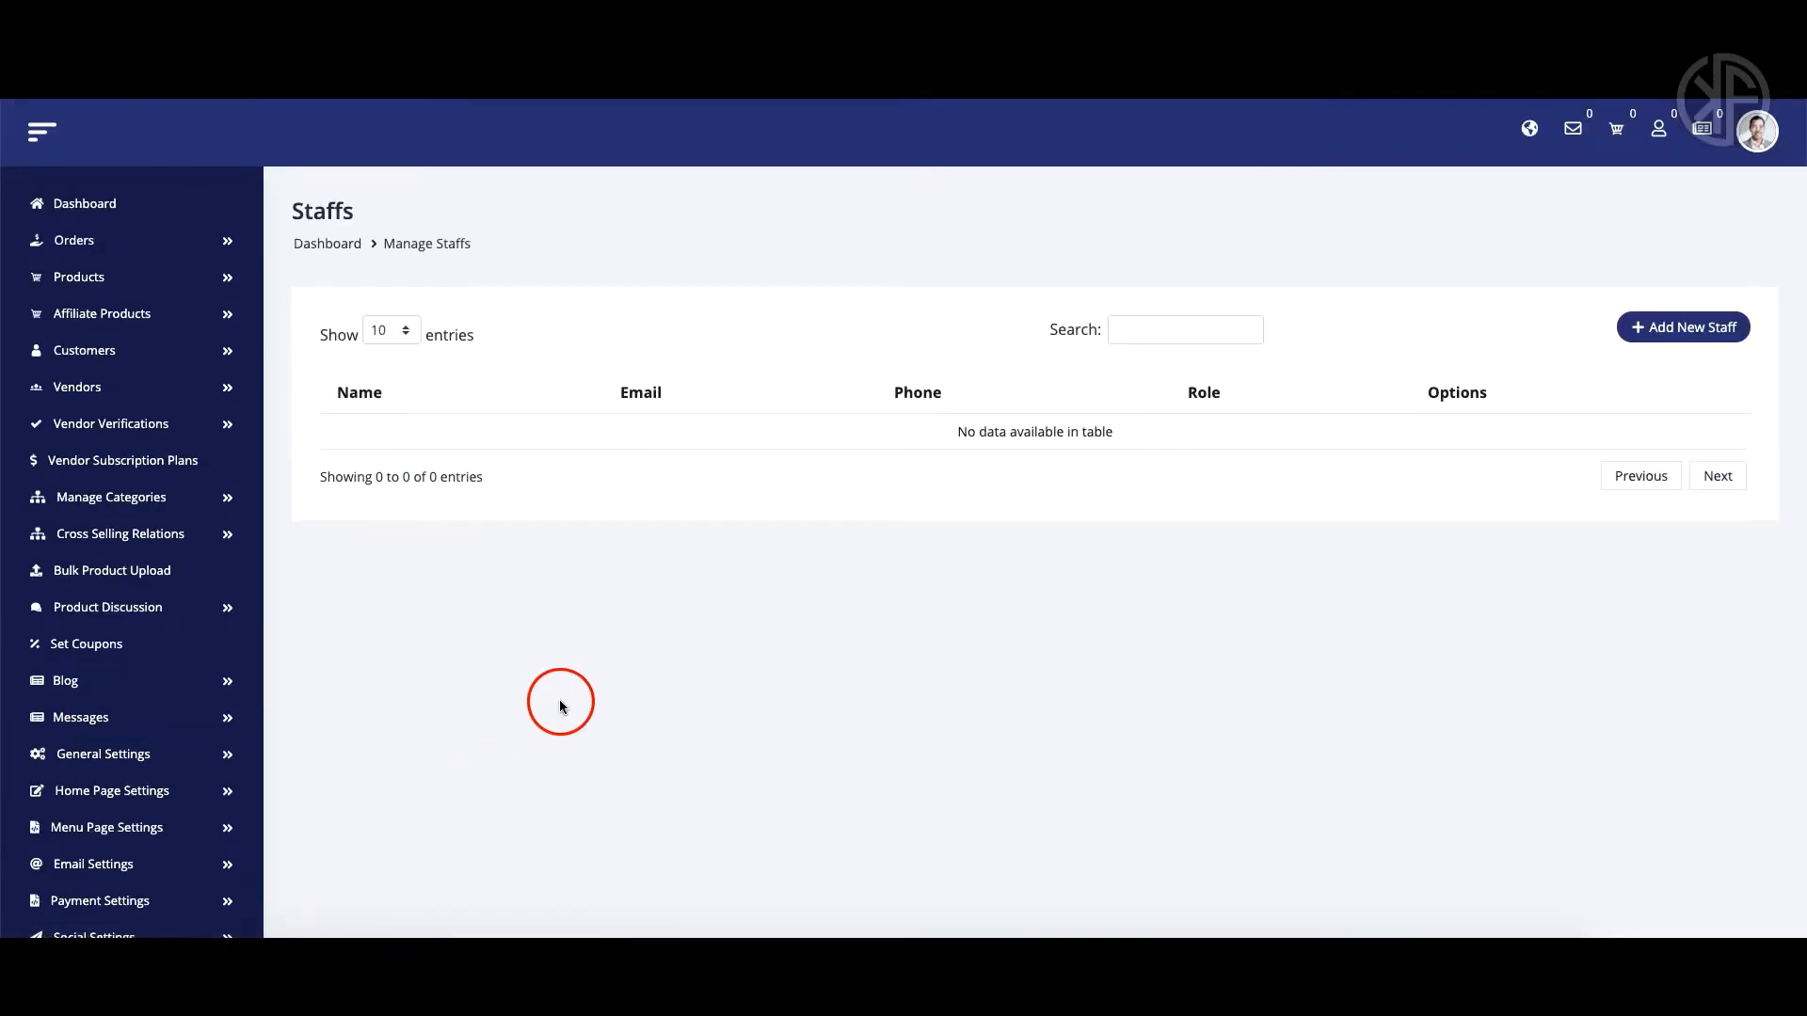
click(1716, 327)
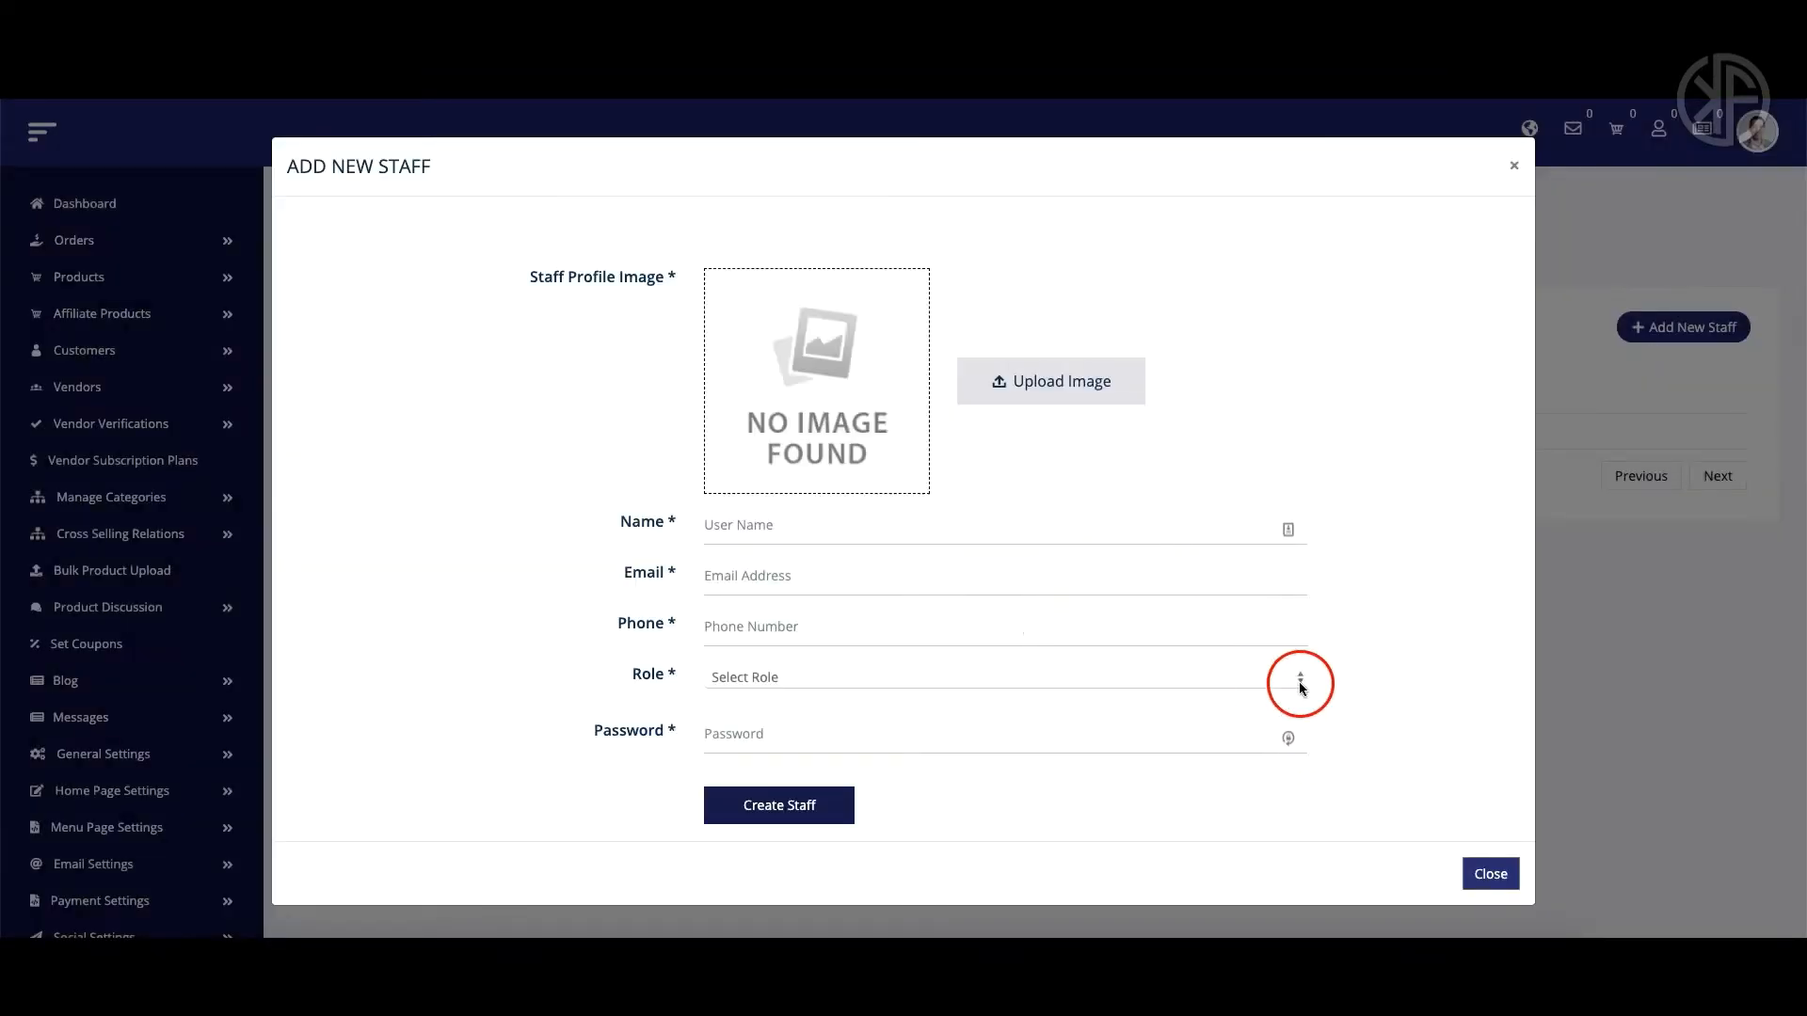
click(1302, 687)
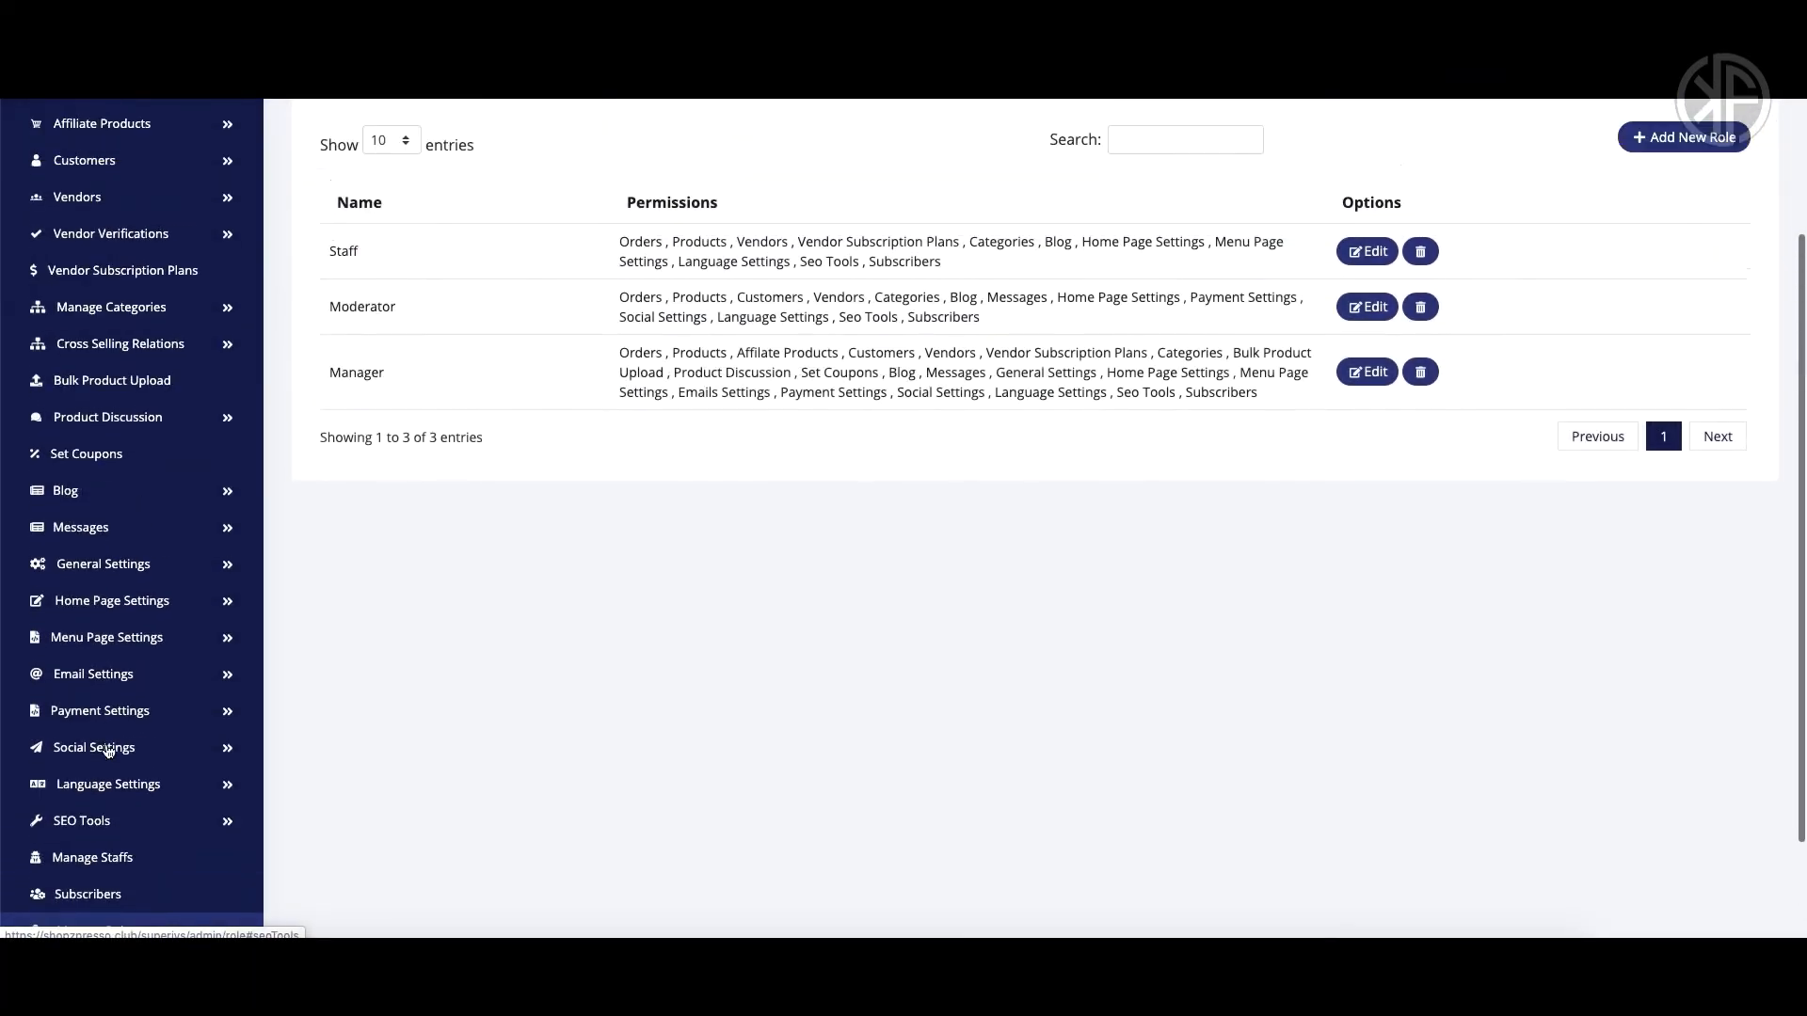
View the blog categories list and open the blog posts list
click(65, 490)
click(99, 535)
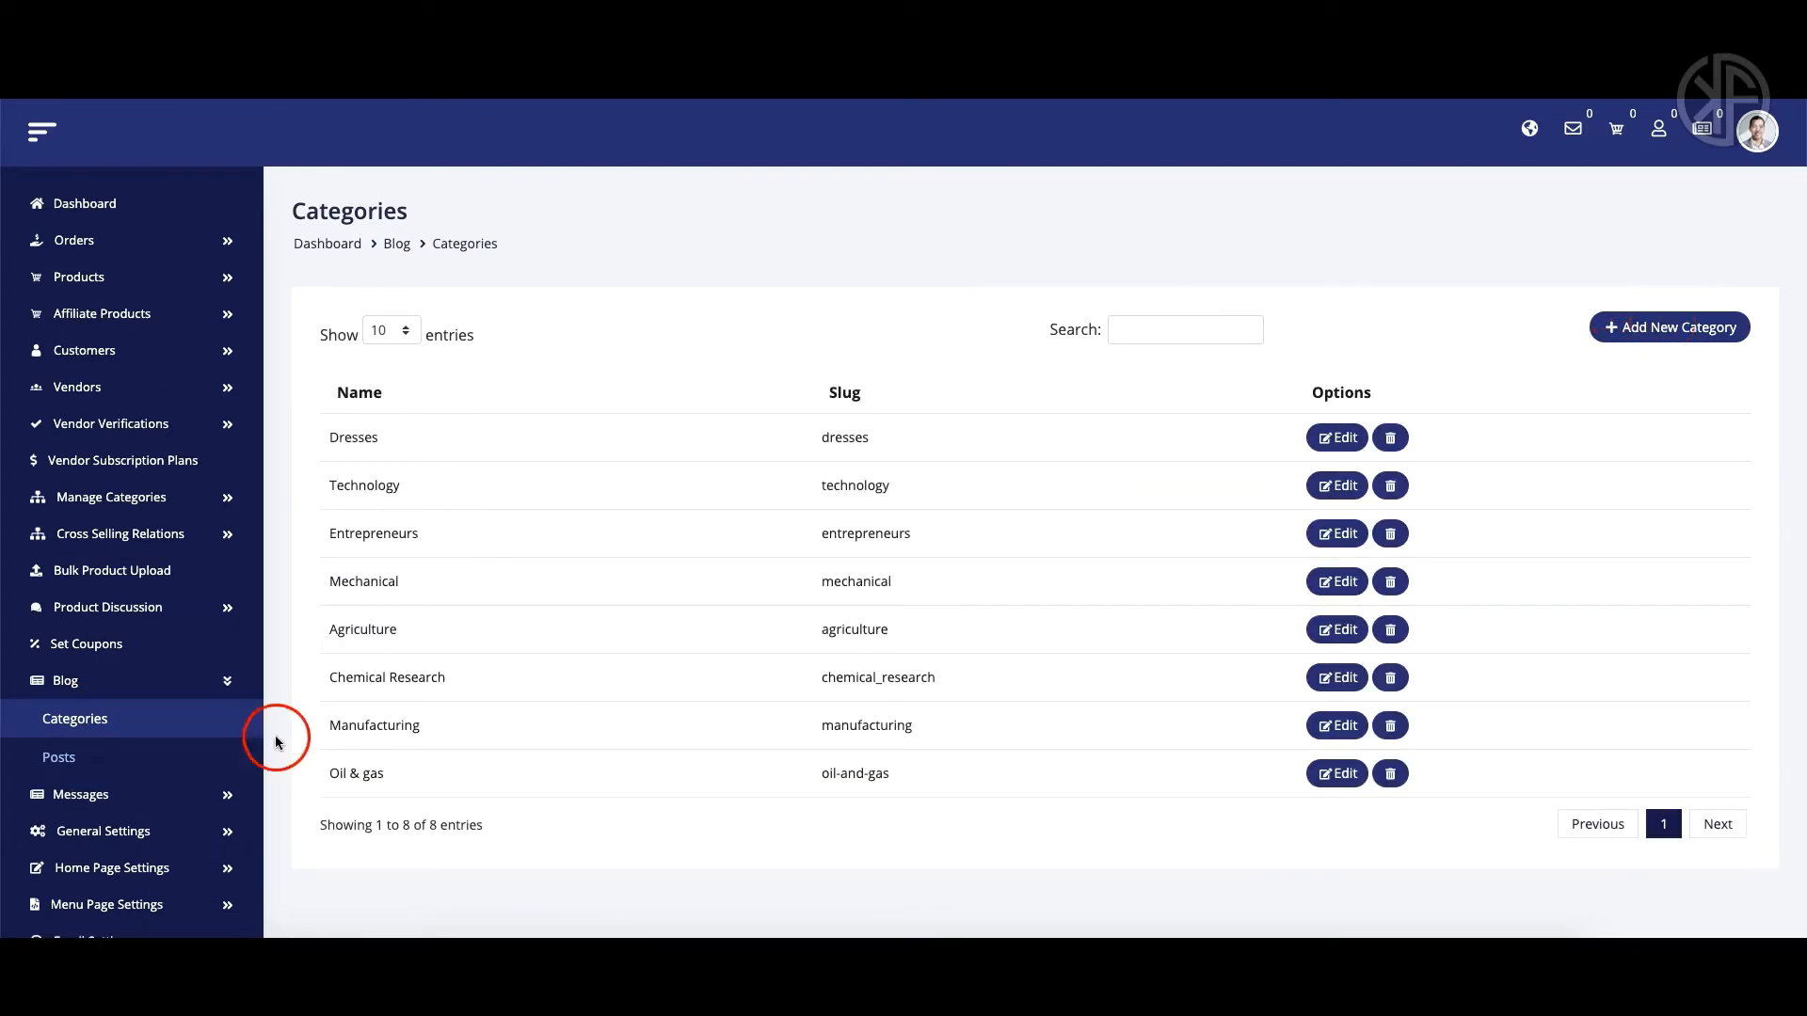
click(59, 758)
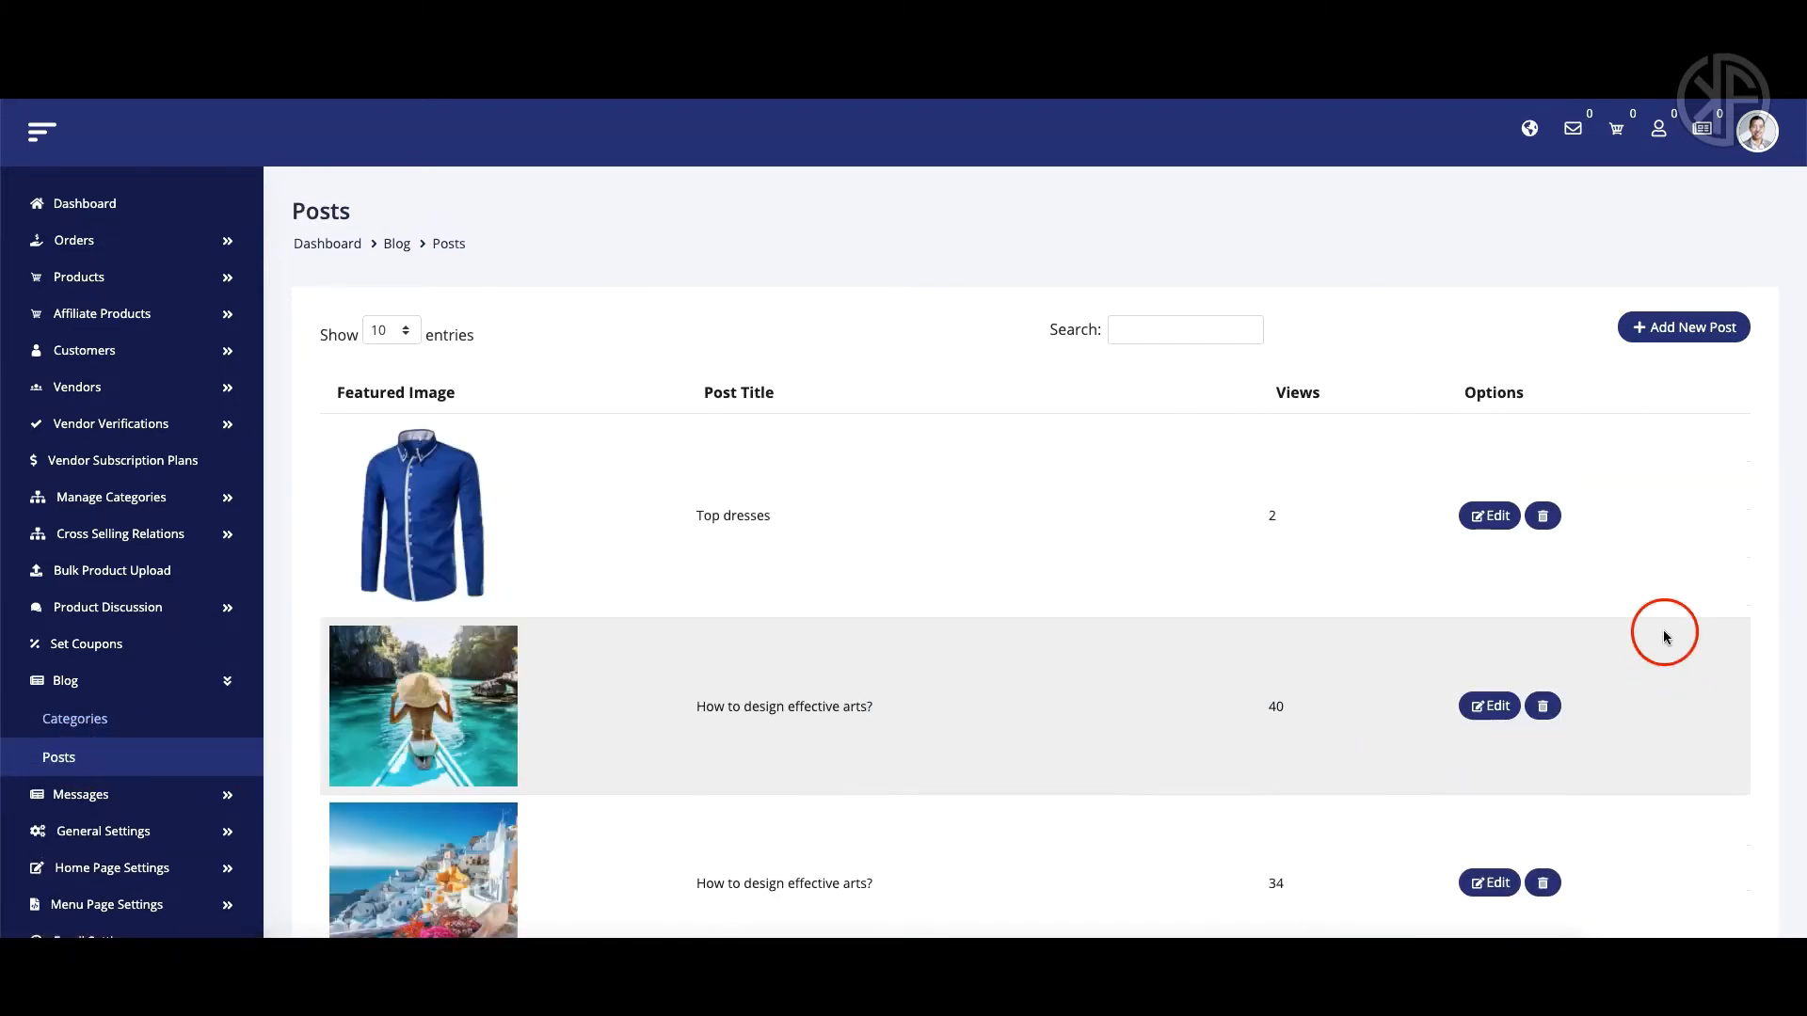
Open the form for a new blog post and choose Technology as its category
click(1680, 328)
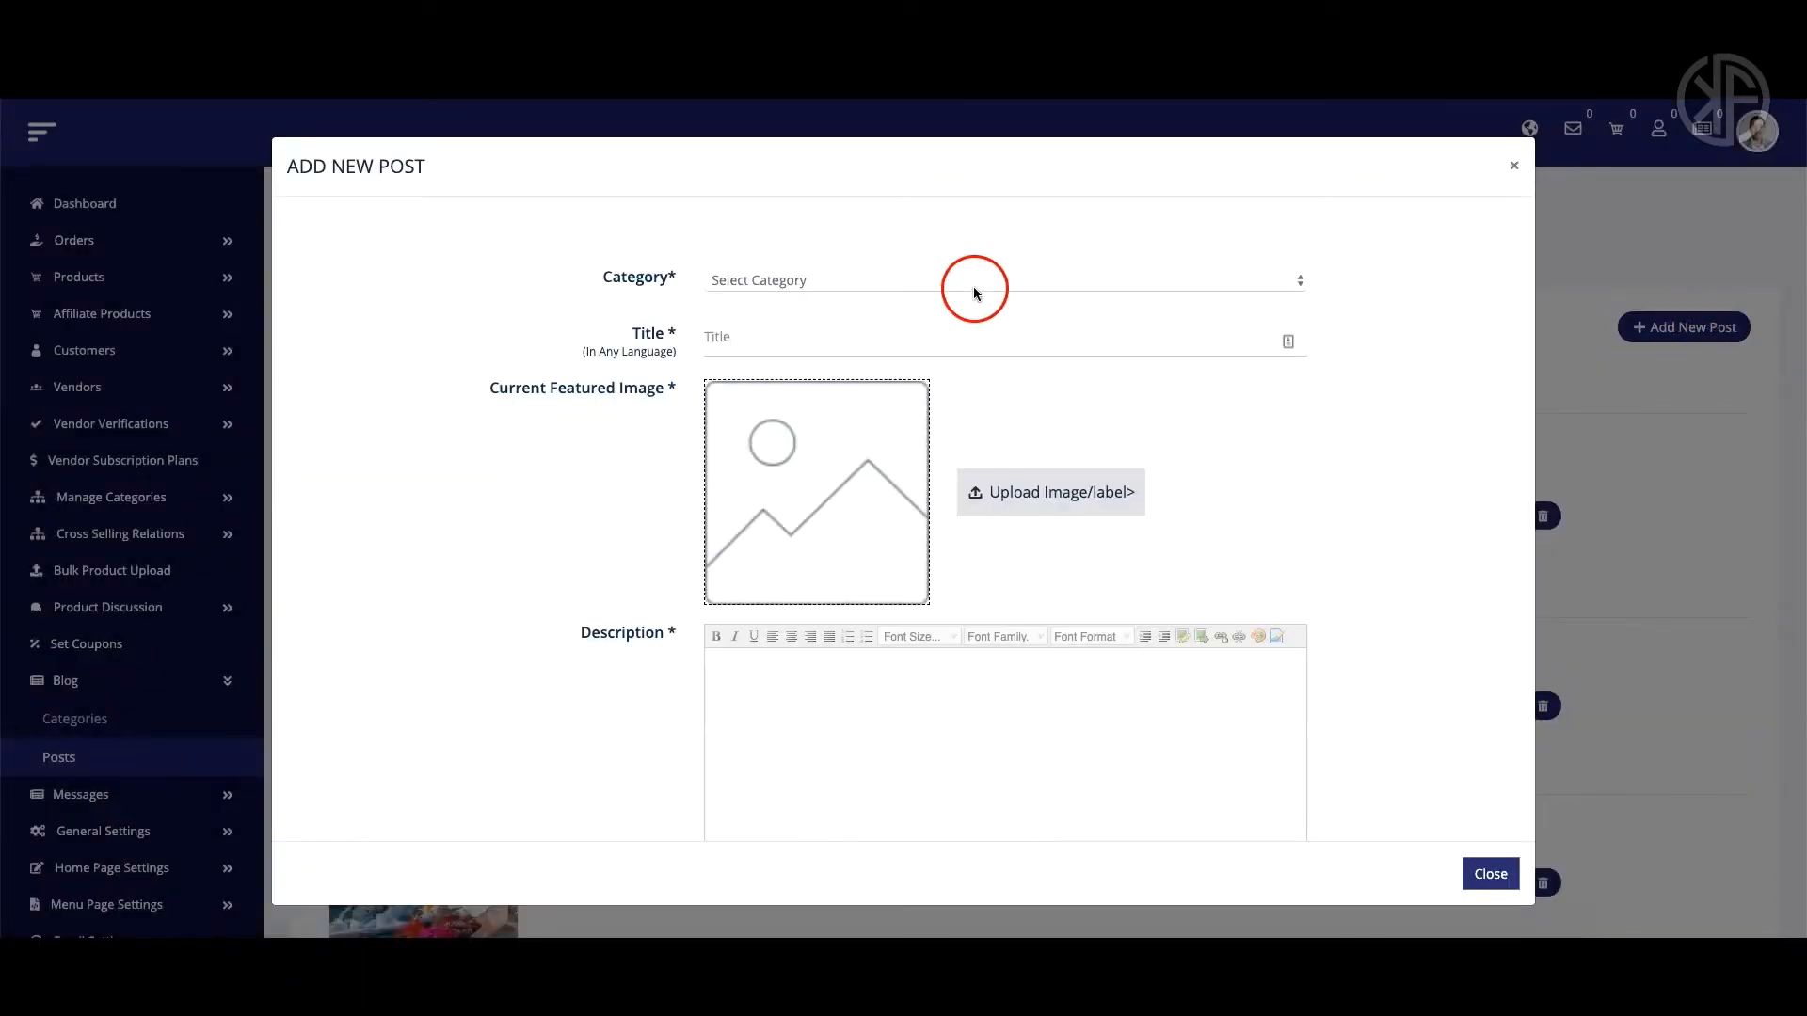
click(973, 291)
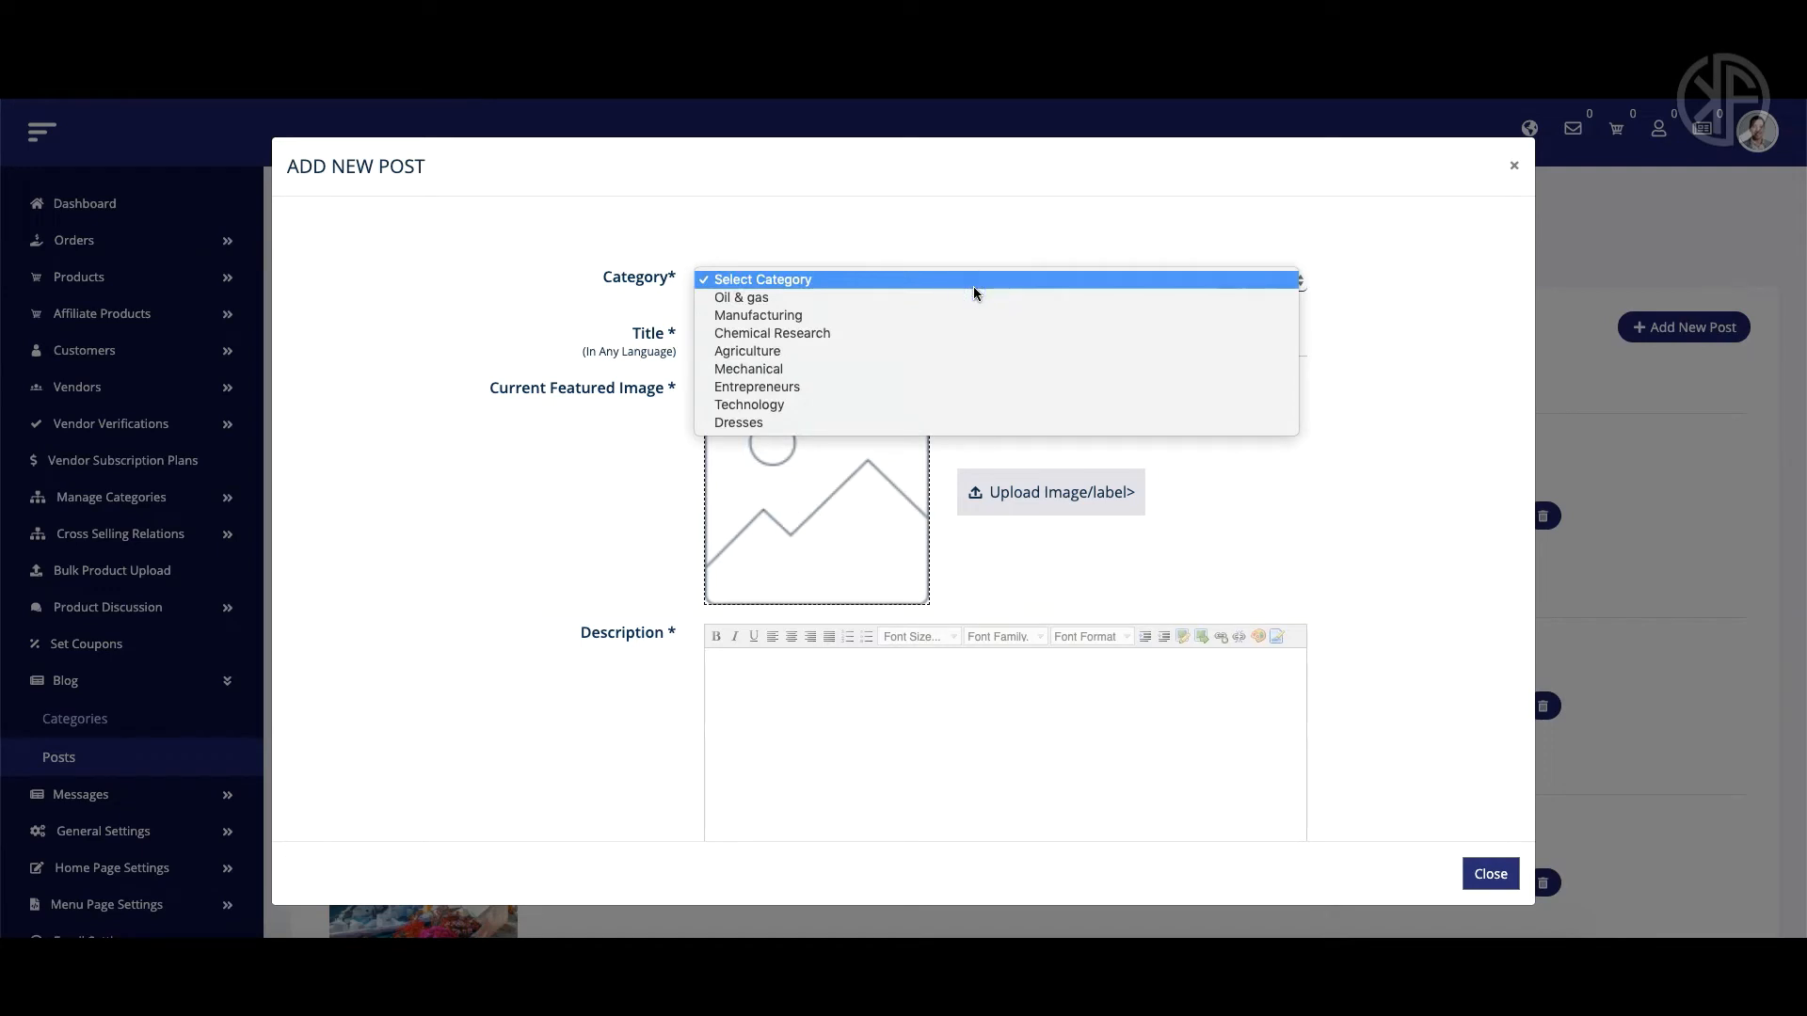
click(913, 404)
click(805, 347)
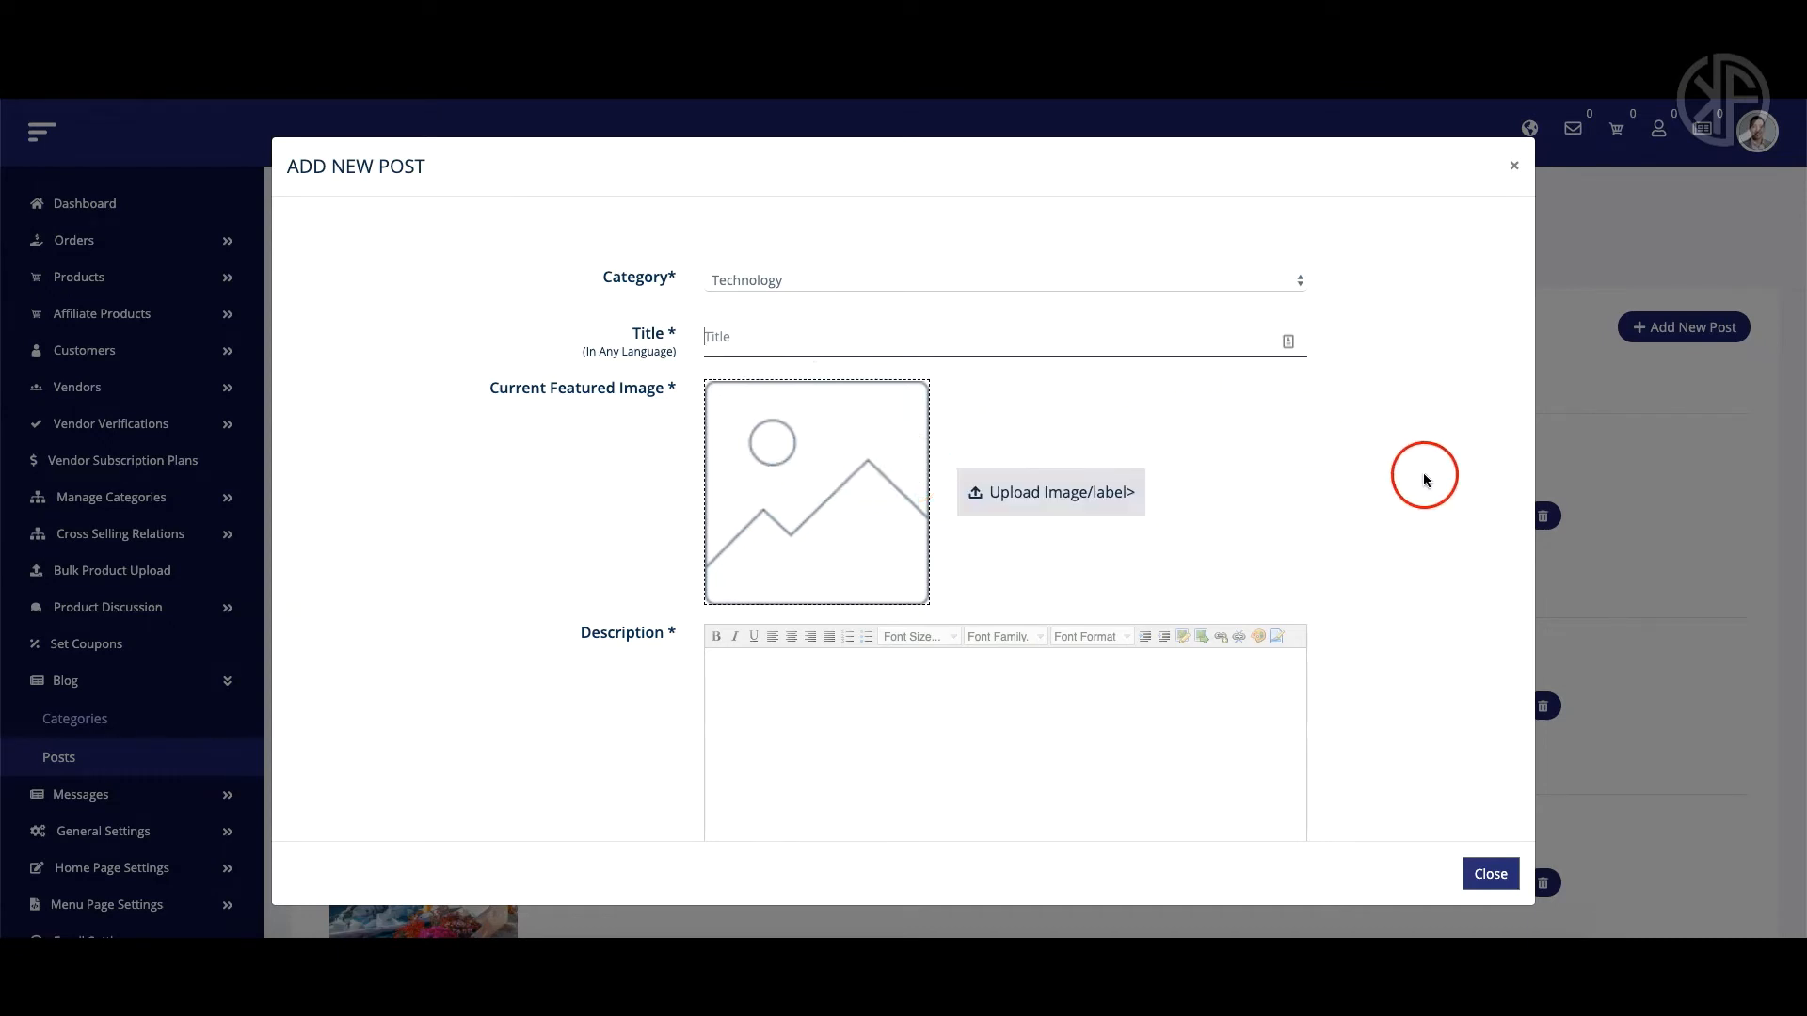
Go through the post's description and source fields and enable Allow Blog SEO
scroll(1420, 478, down, 3)
click(1126, 433)
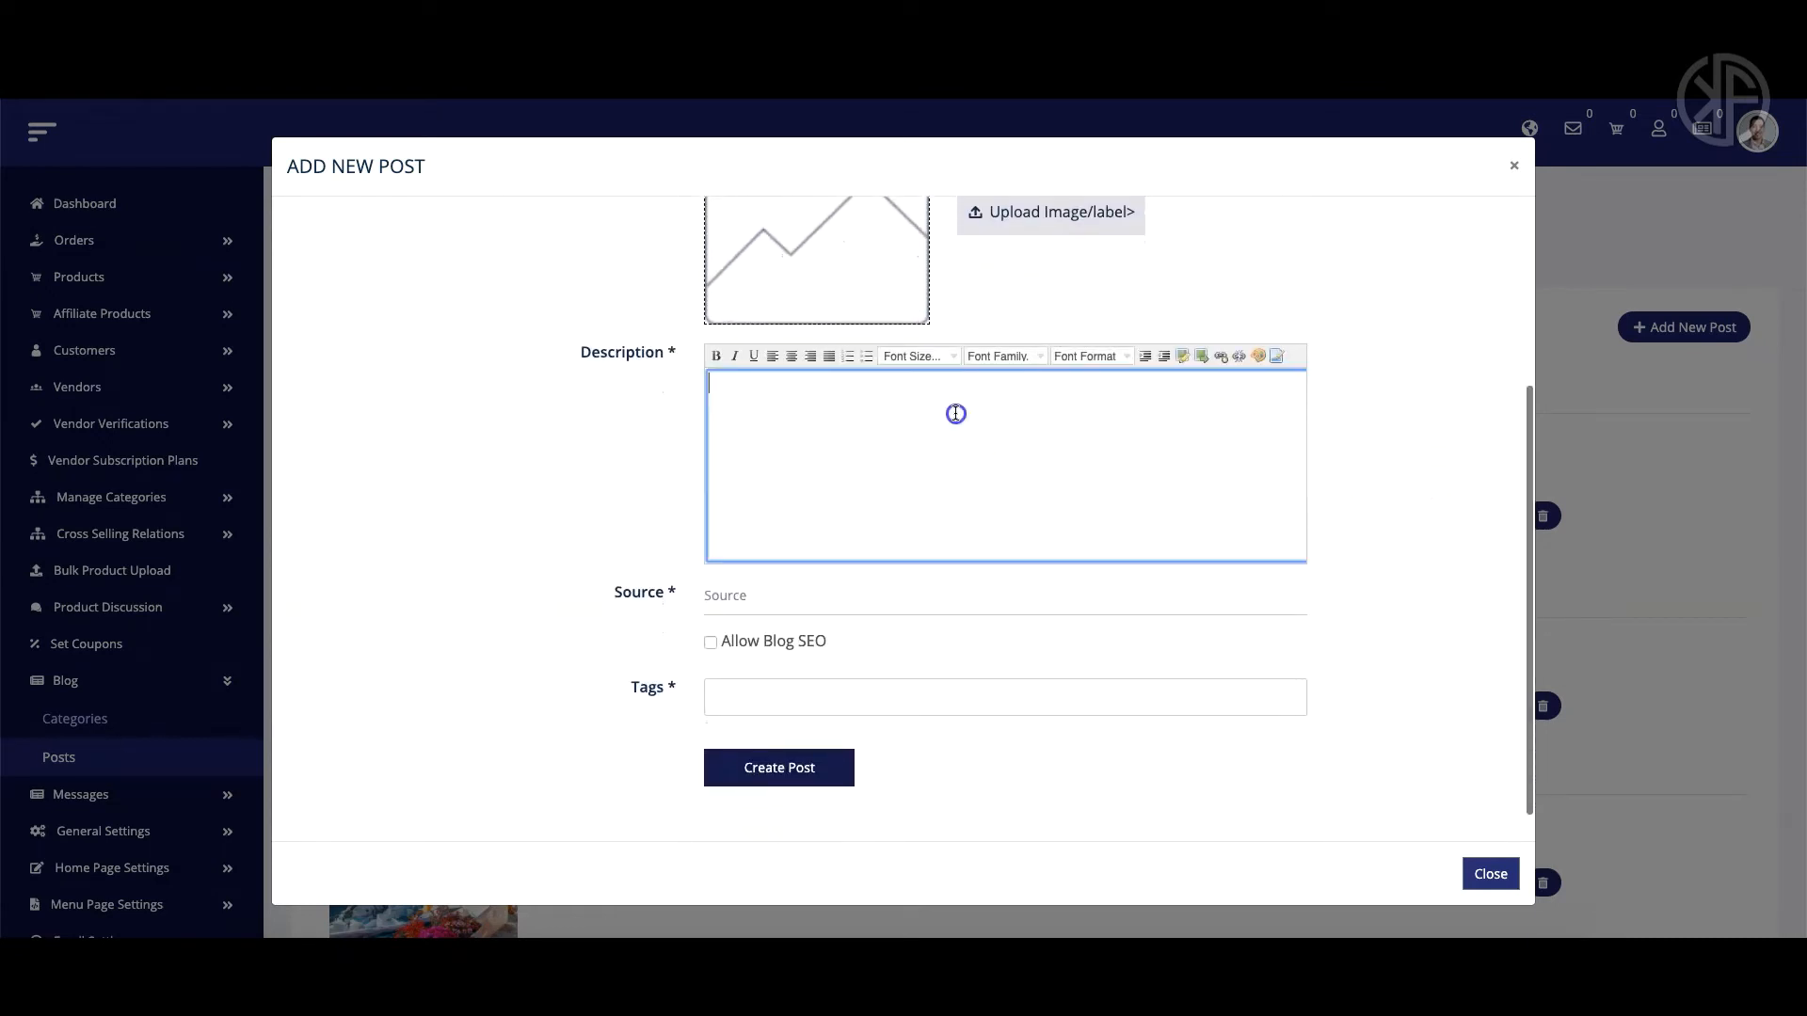
click(873, 606)
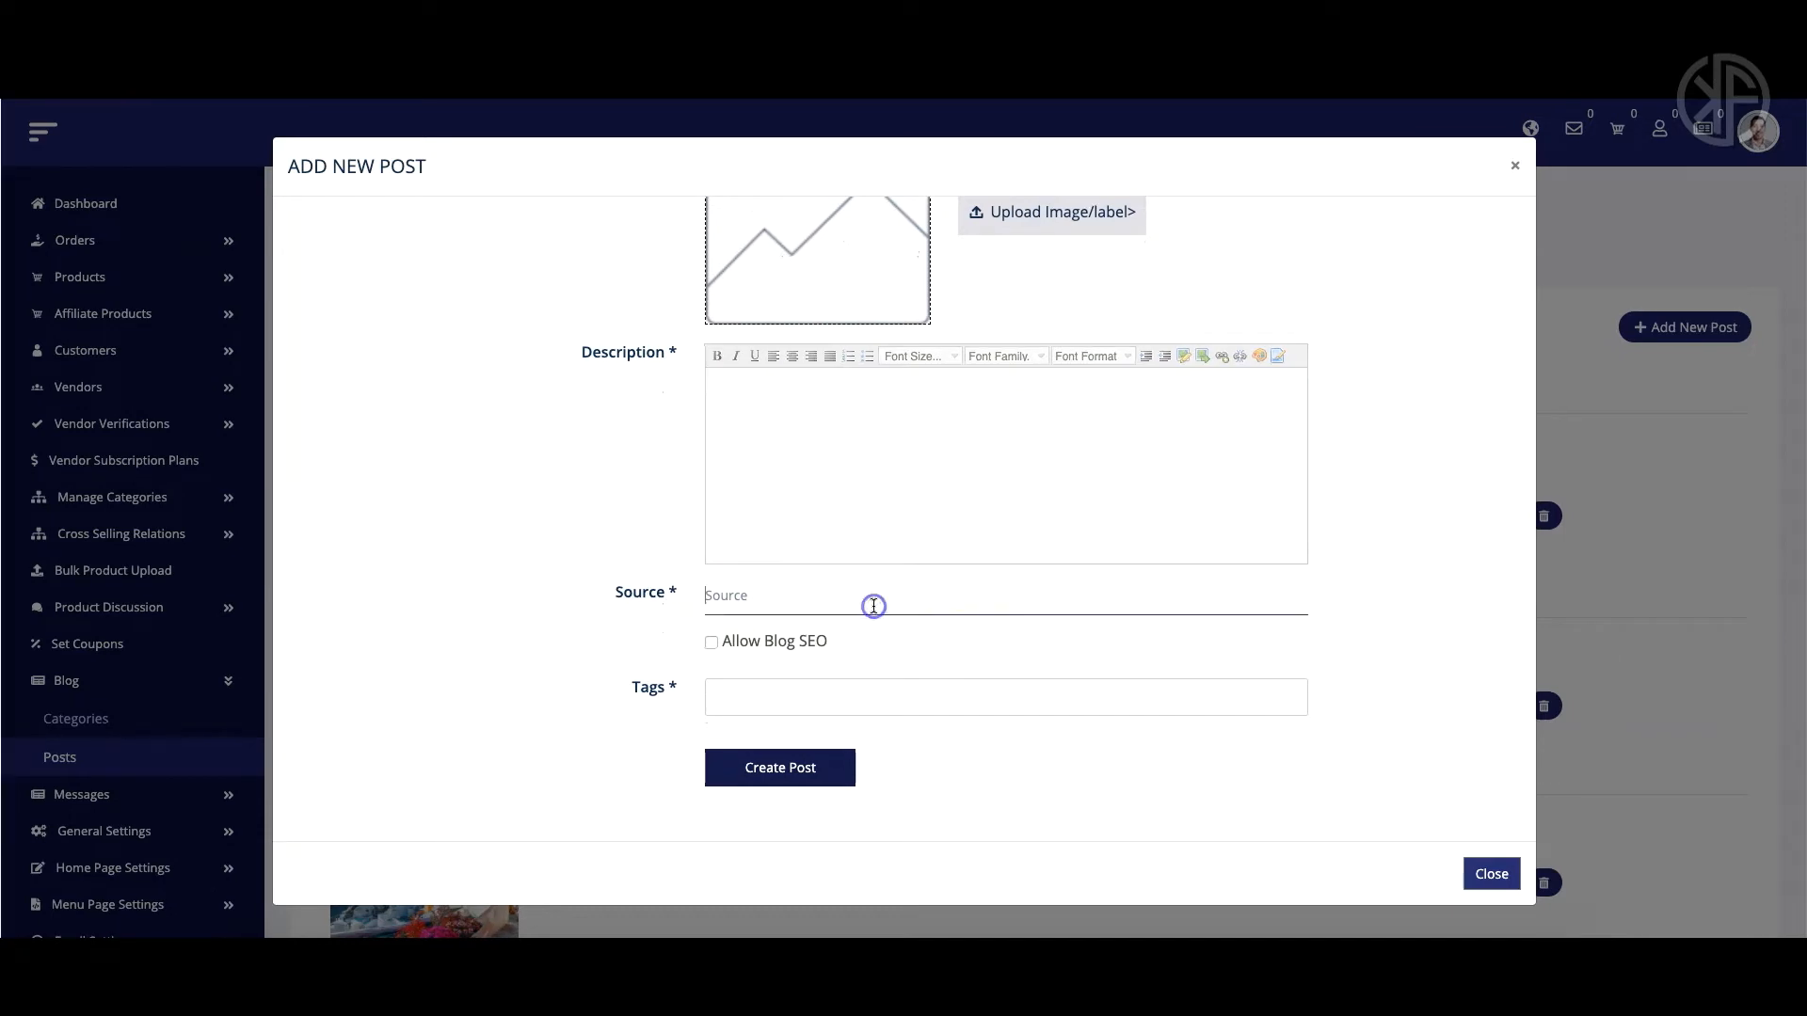
click(774, 640)
scroll(1340, 674, down, 4)
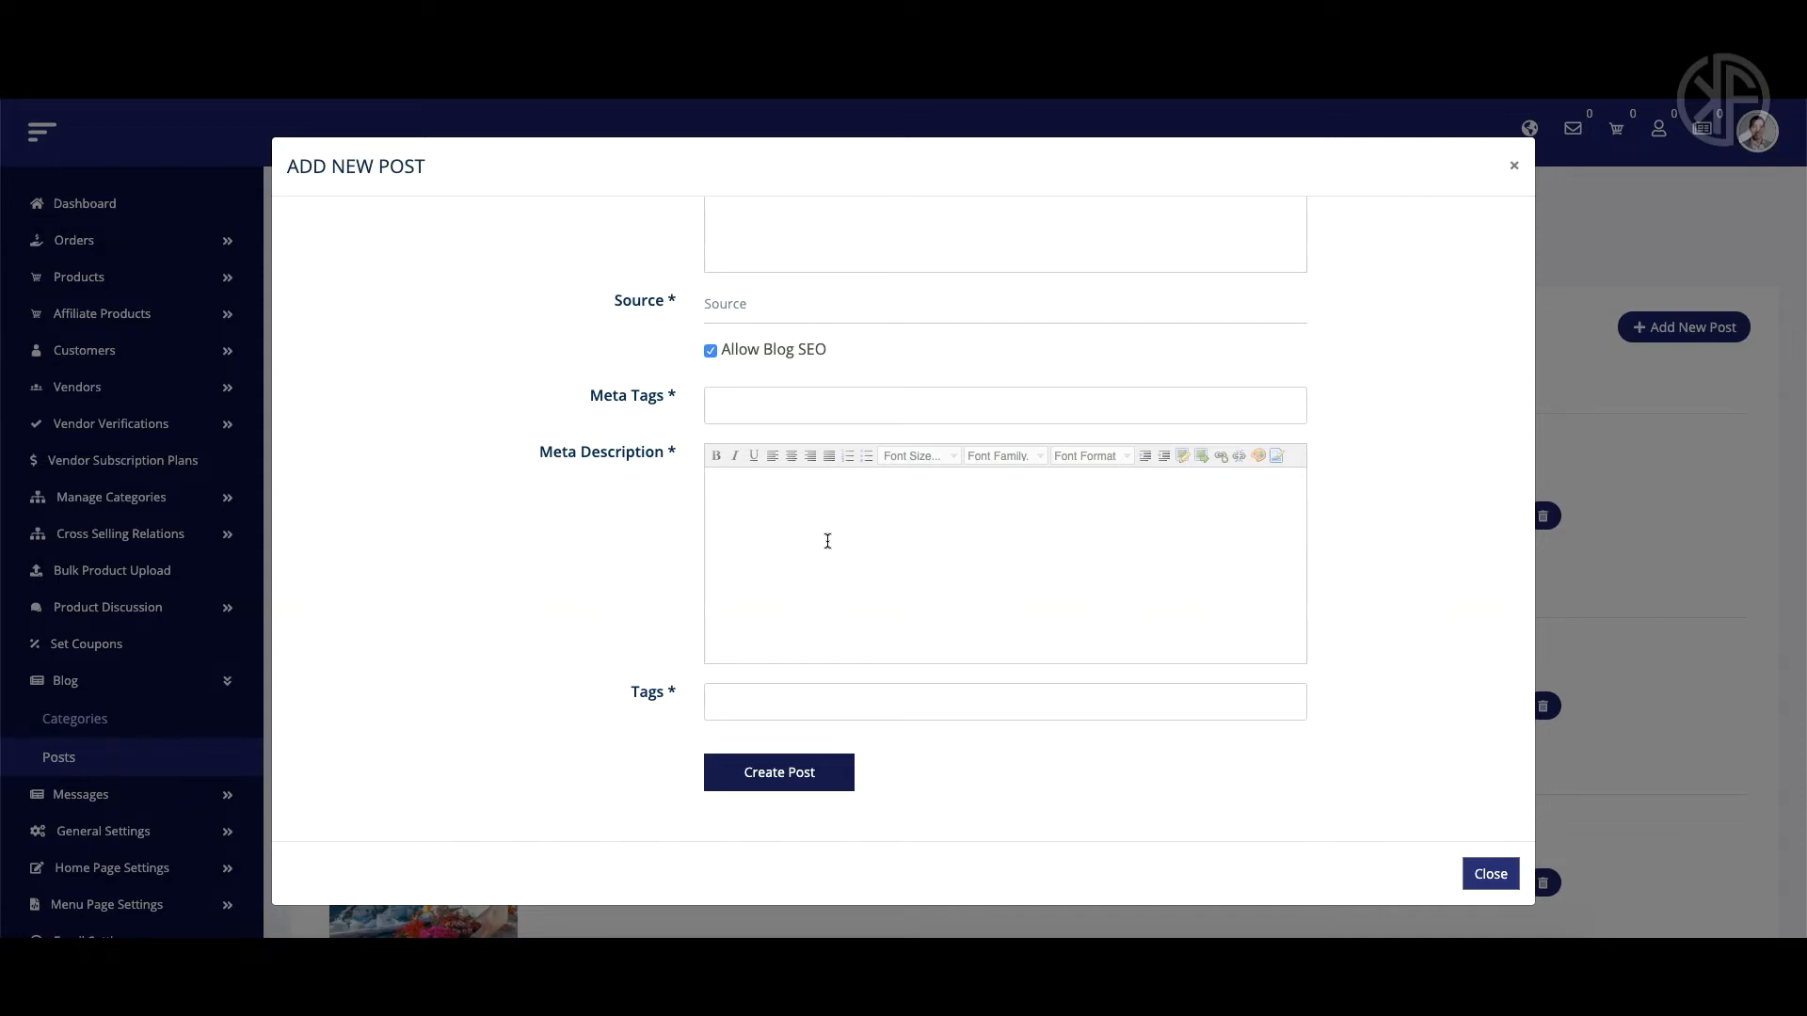
Examine the post form's meta tags, meta description and tags fields and close the form without creating the post
scroll(827, 541, down, 1)
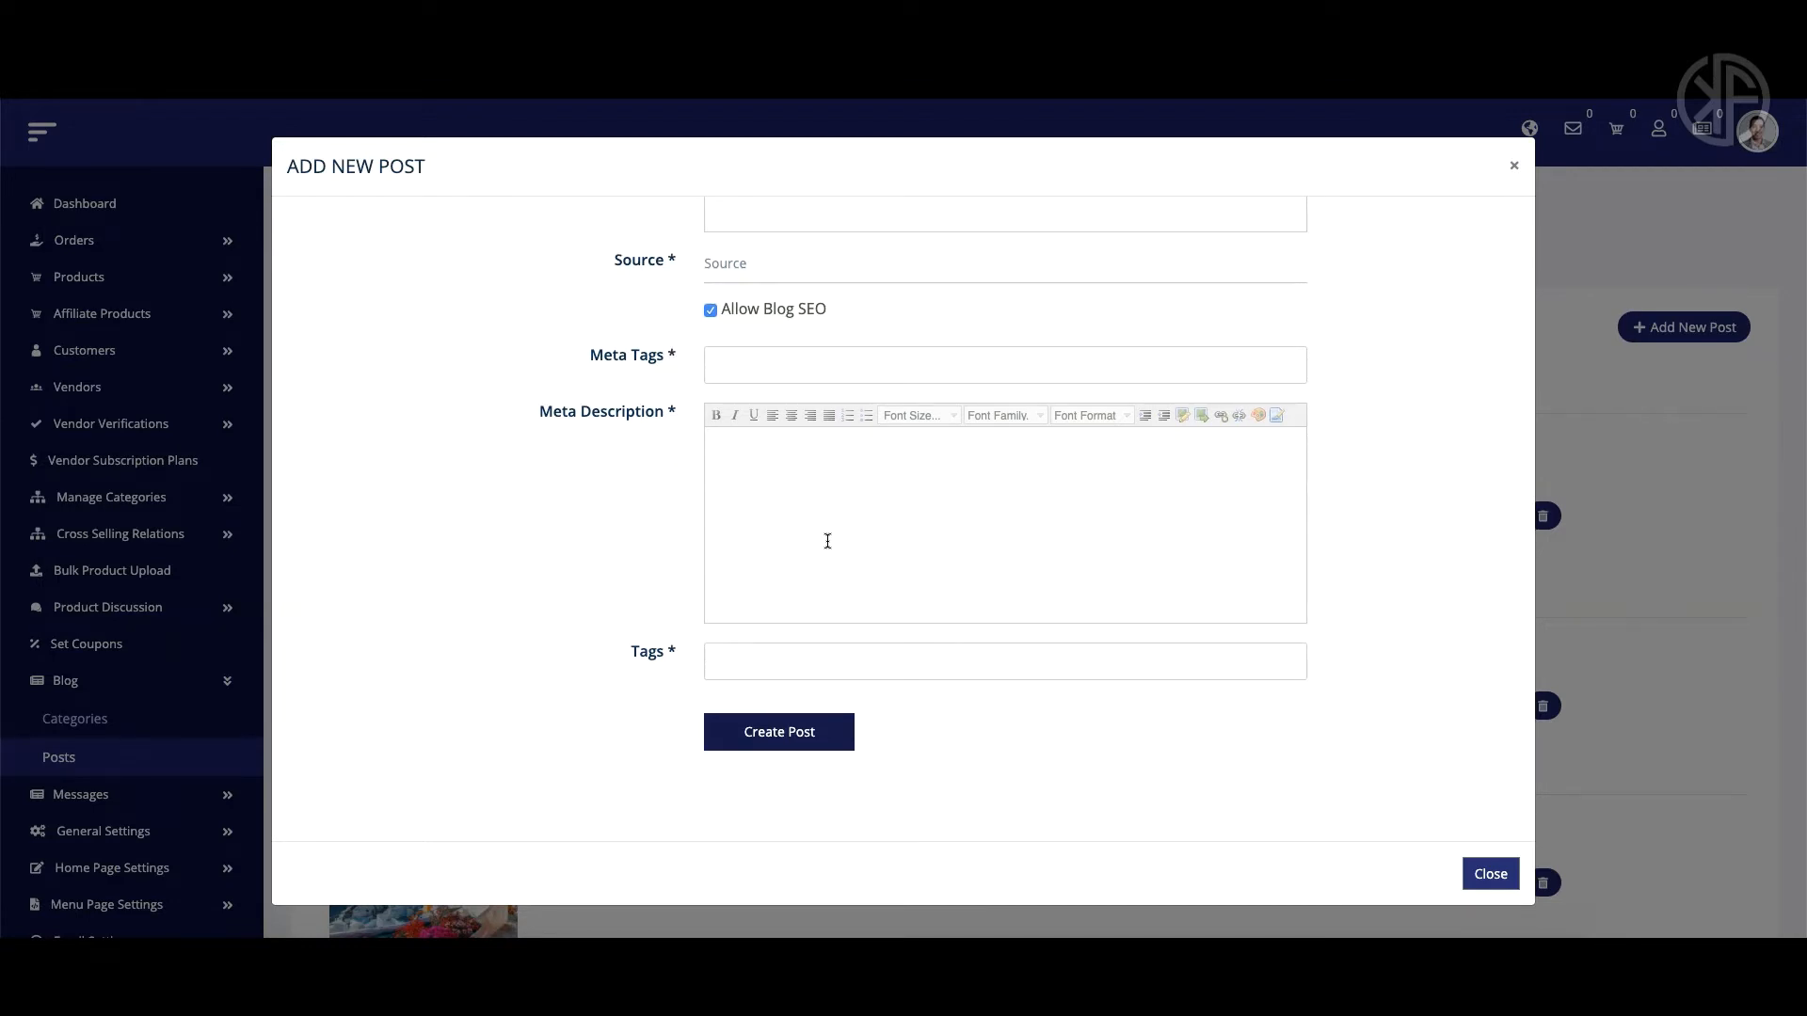
scroll(827, 540, up, 1)
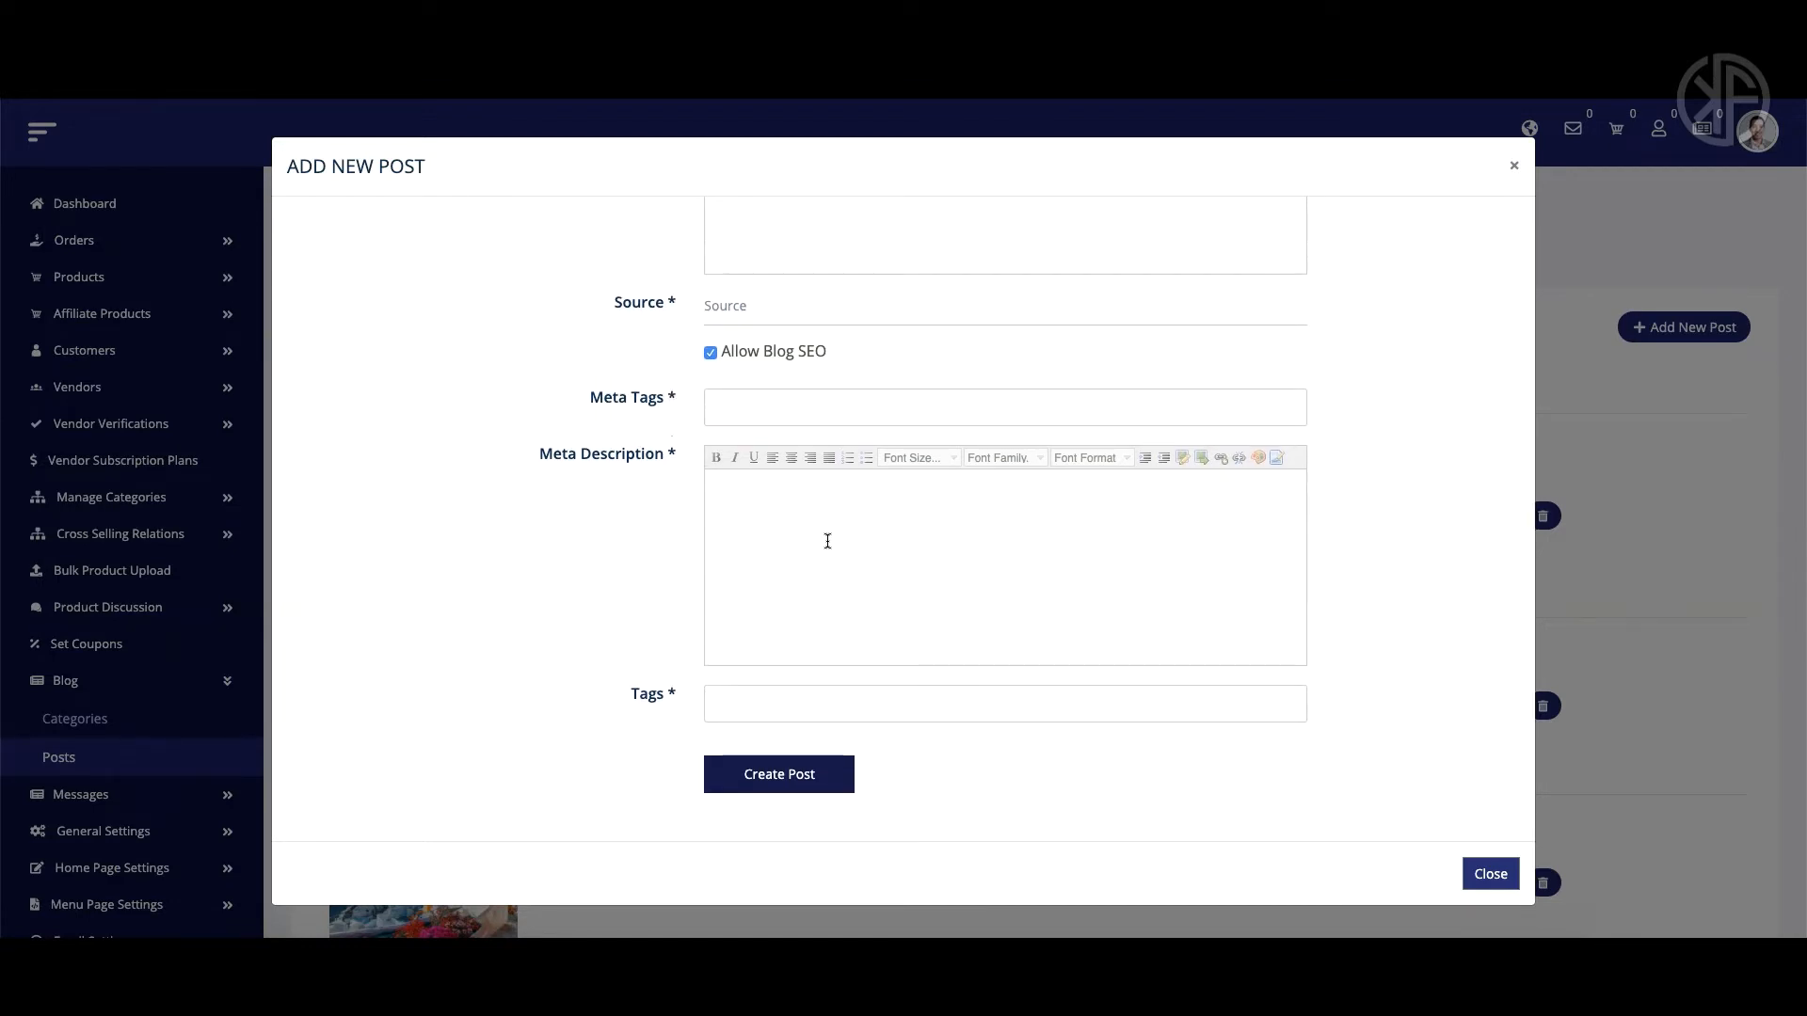
click(842, 548)
click(1012, 663)
scroll(762, 715, up, 4)
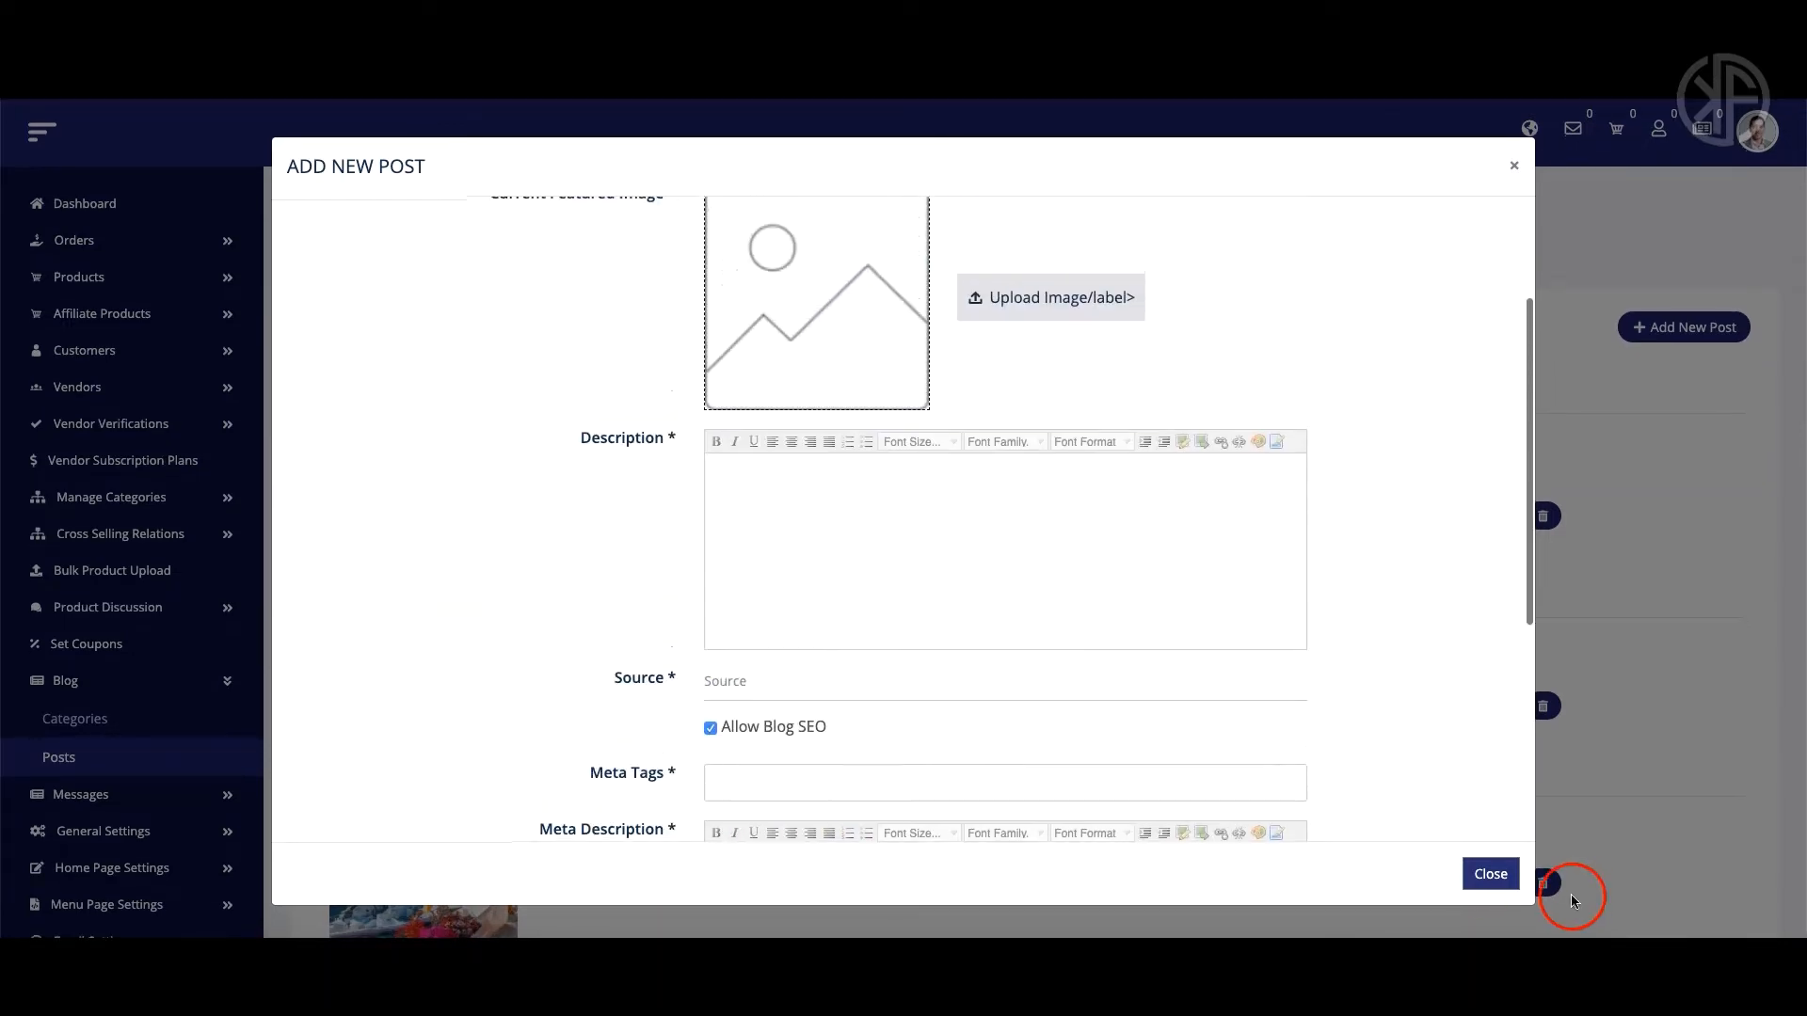
click(1103, 528)
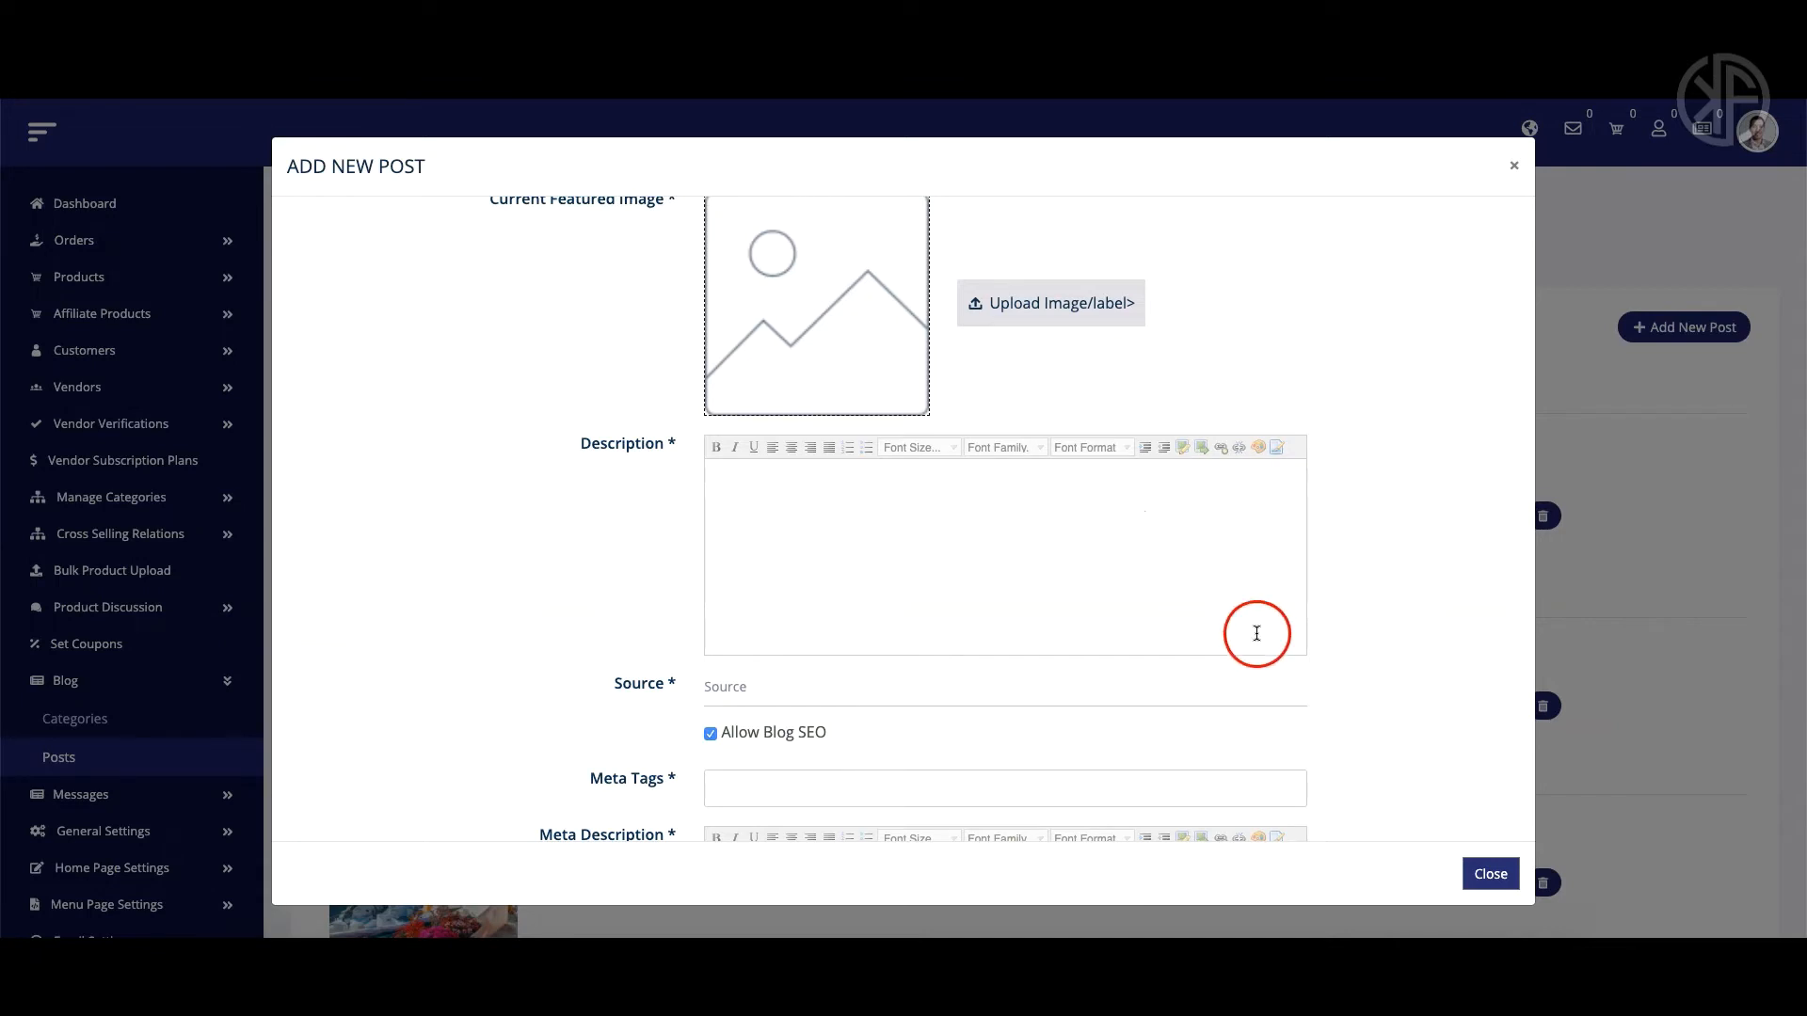
click(1493, 874)
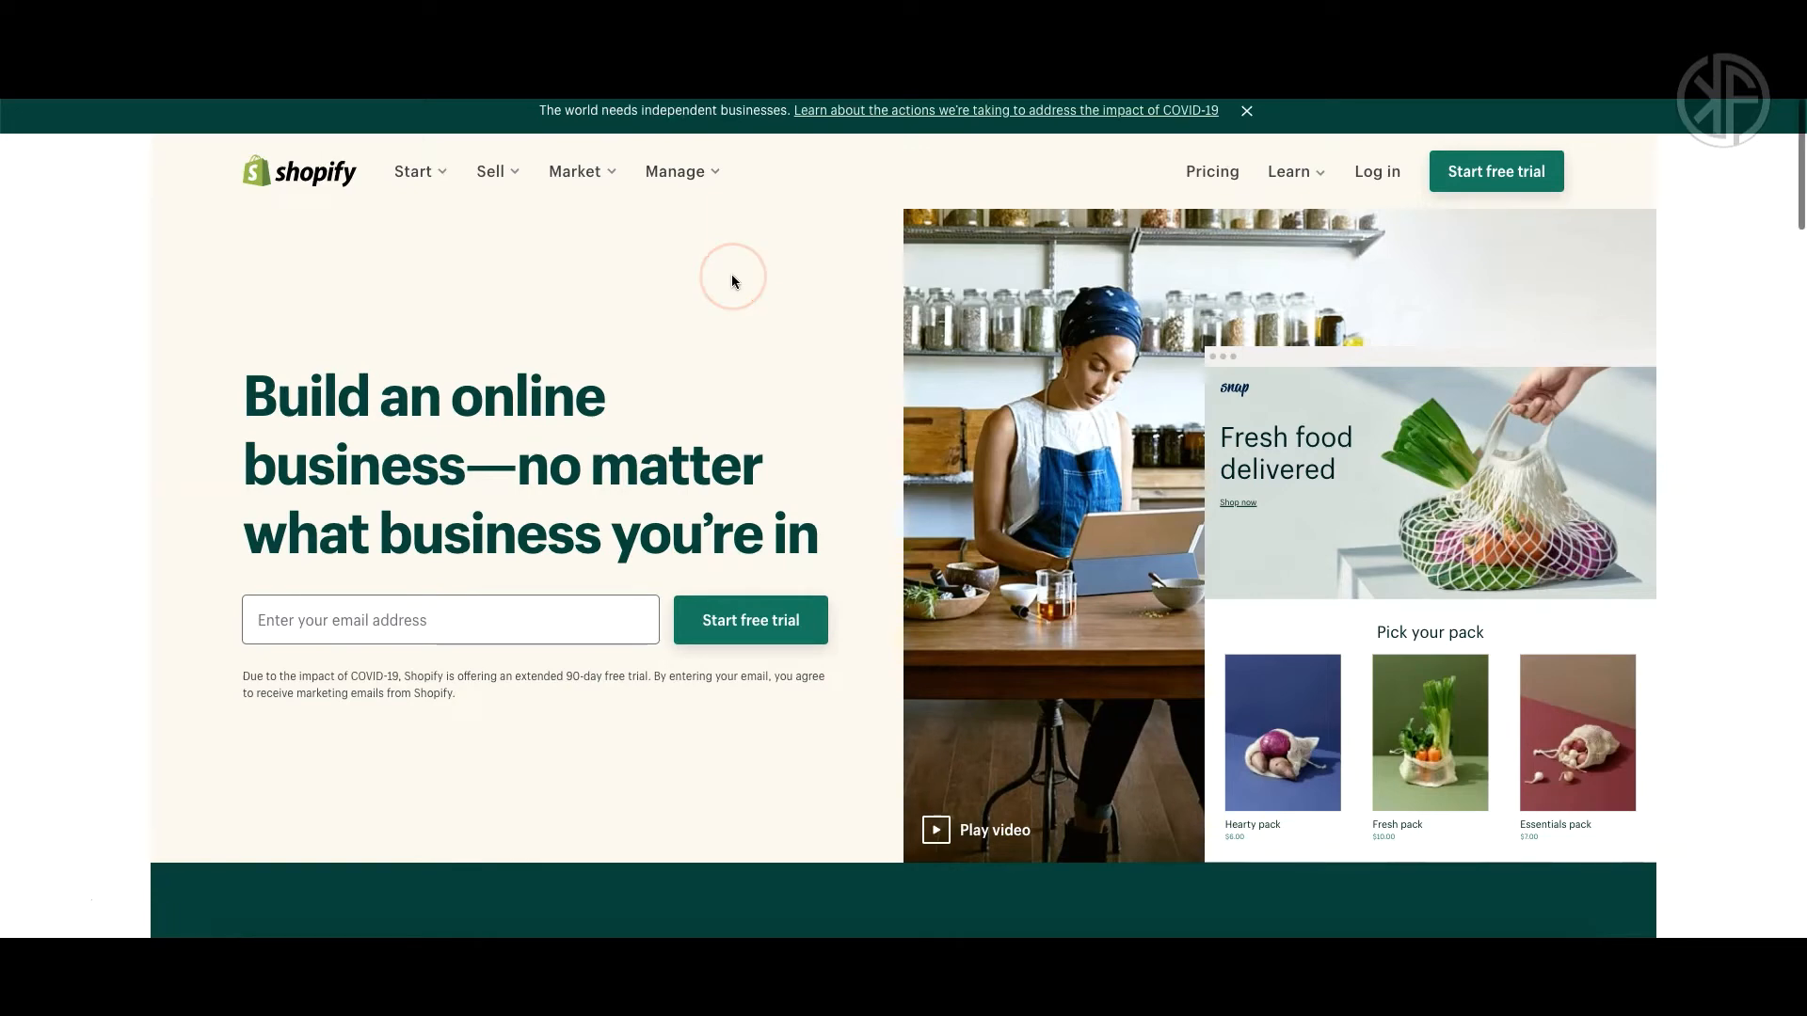
Switch to the Shopify home page and examine its store examples and business option sections
scroll(731, 279, down, 1)
scroll(732, 279, down, 7)
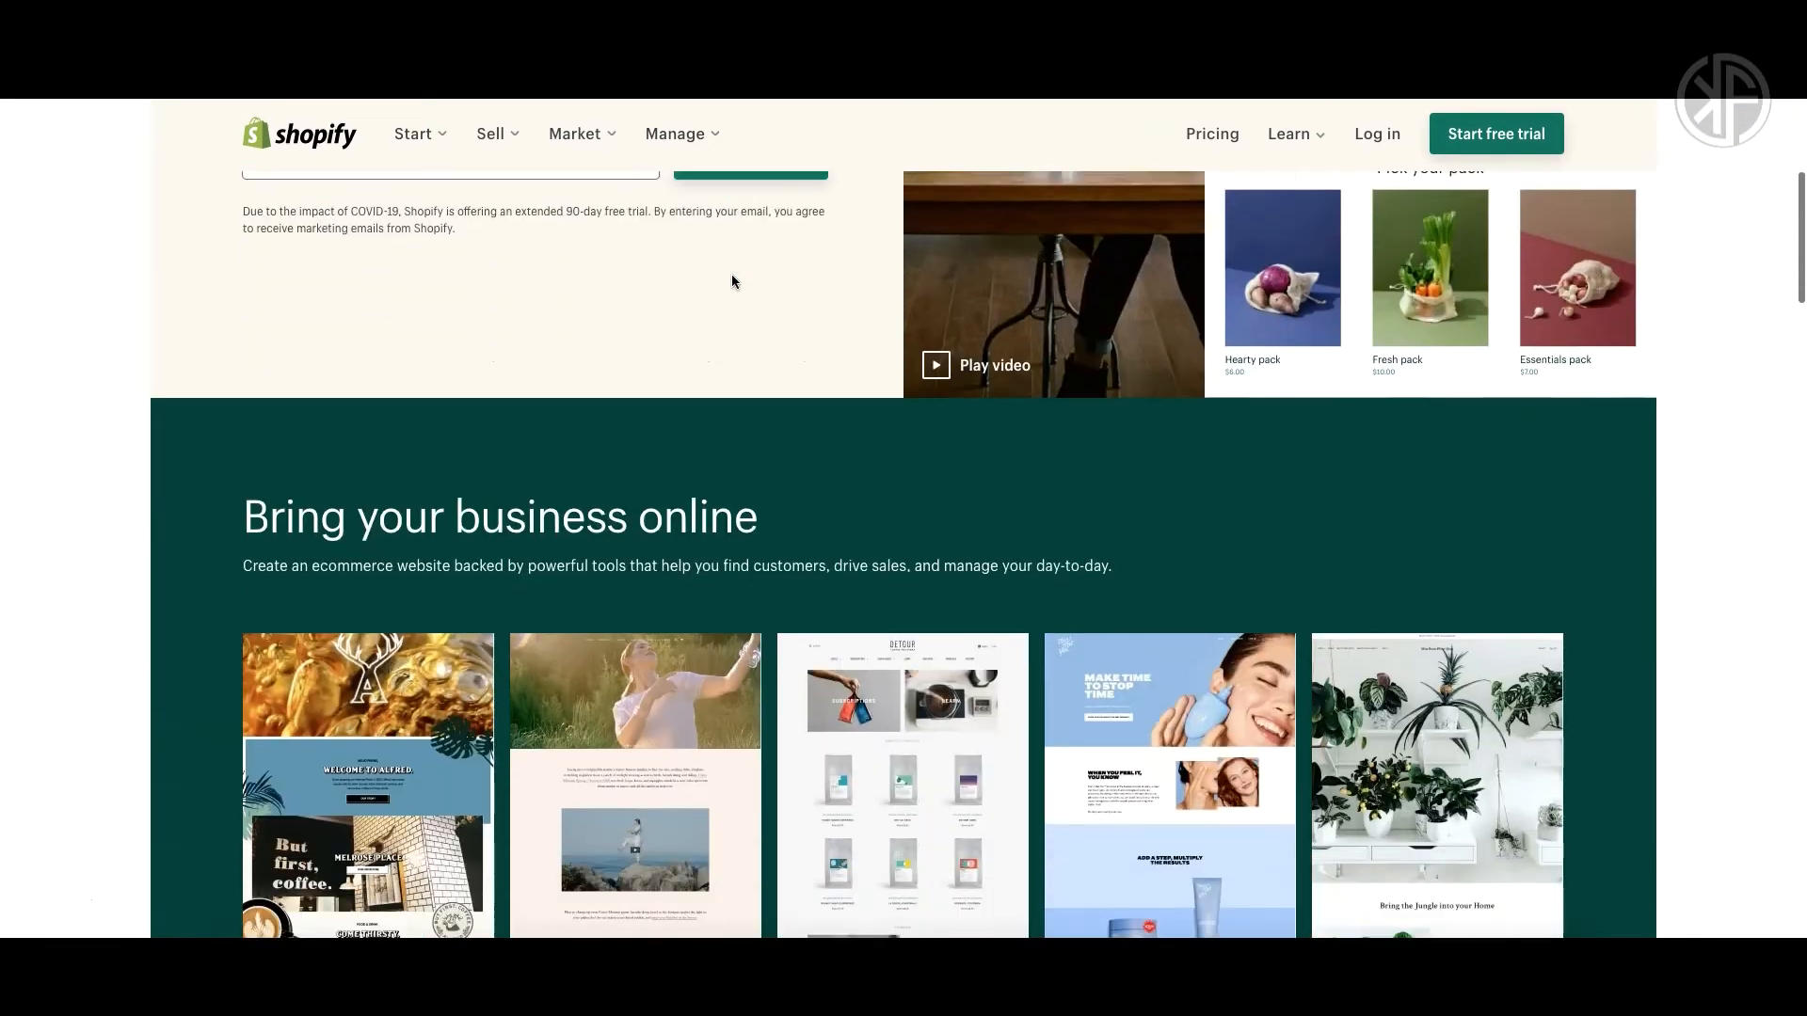
scroll(732, 280, down, 6)
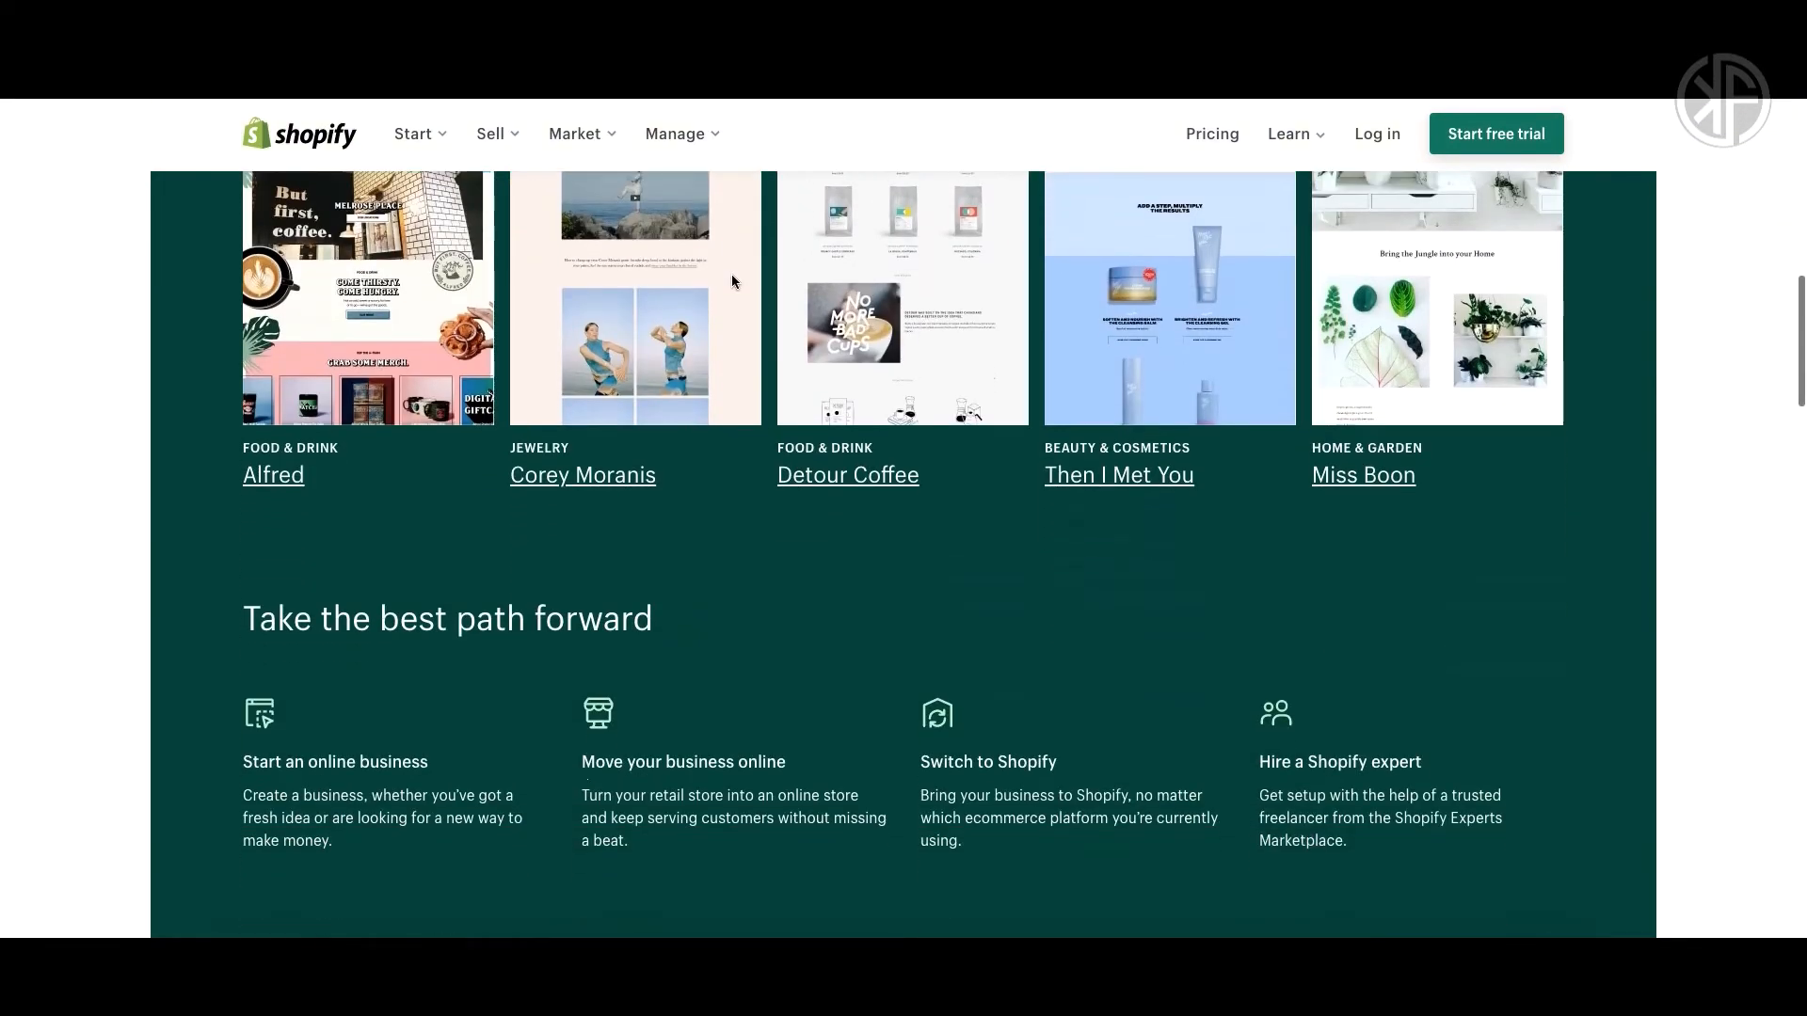
scroll(731, 280, down, 6)
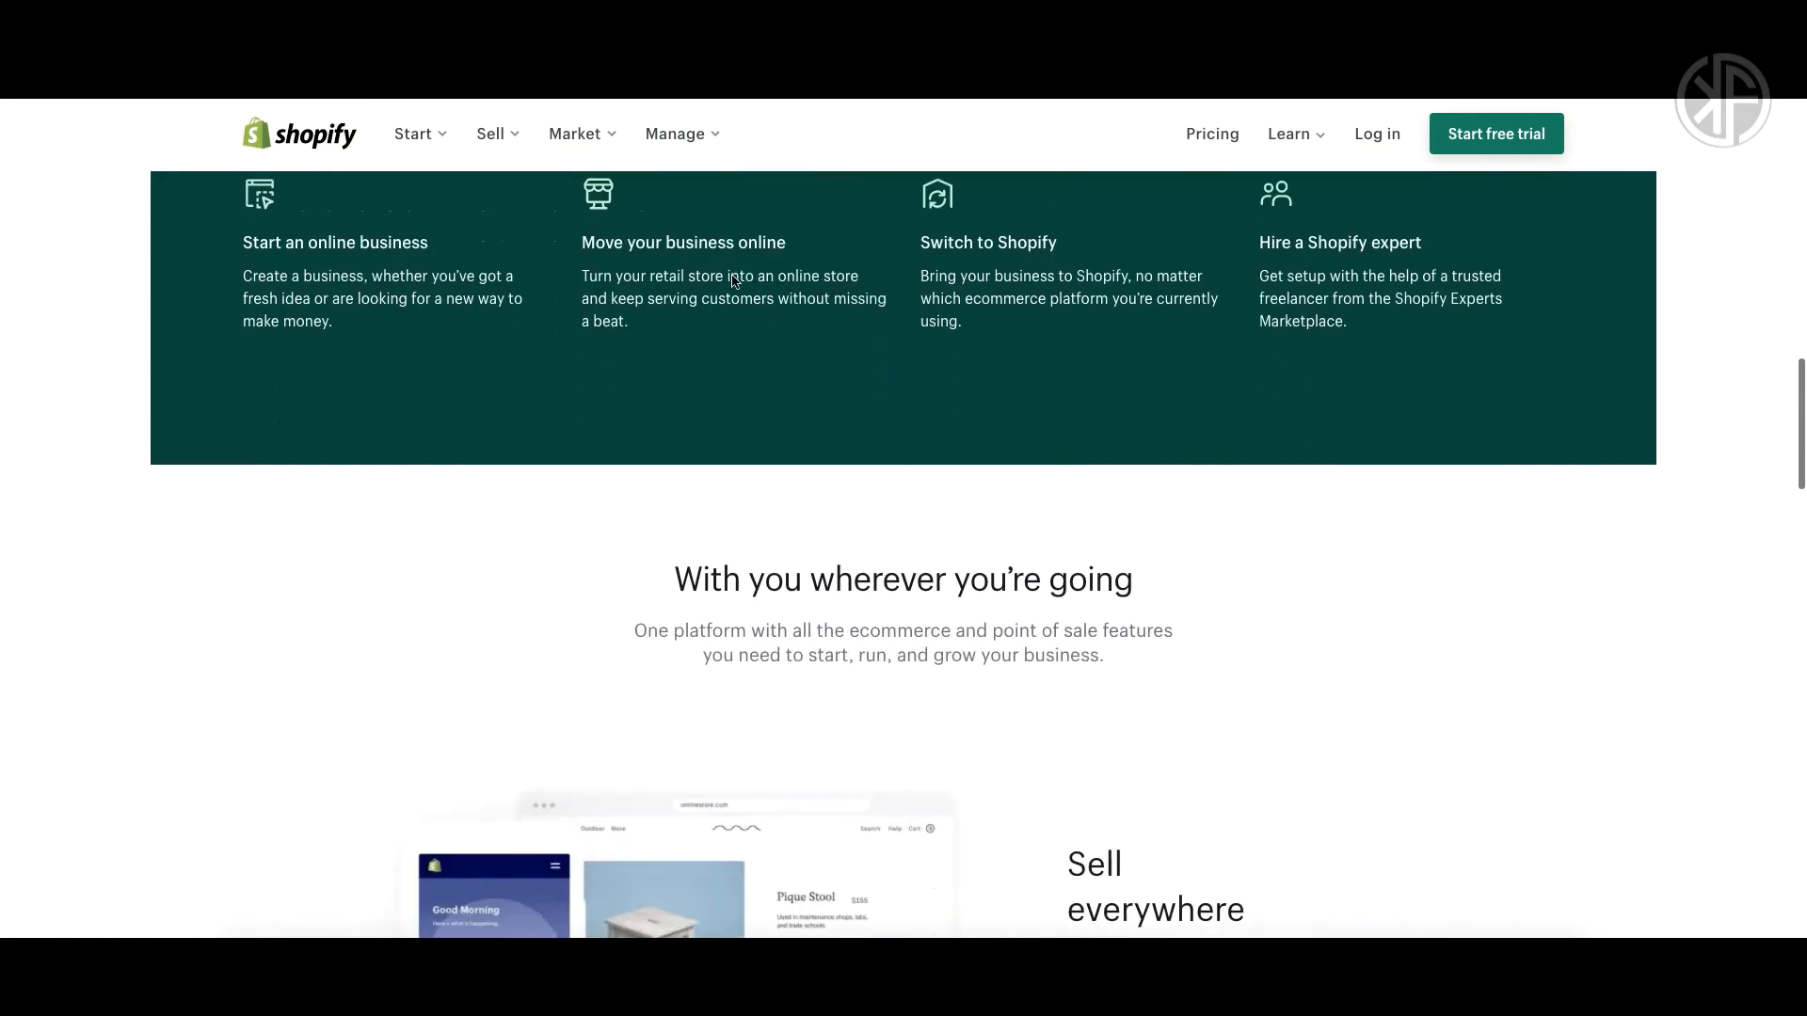
Examine the Shopify home page's sections on selling everywhere, marketing the business and managing everything, and return to its opening banner
scroll(732, 281, down, 6)
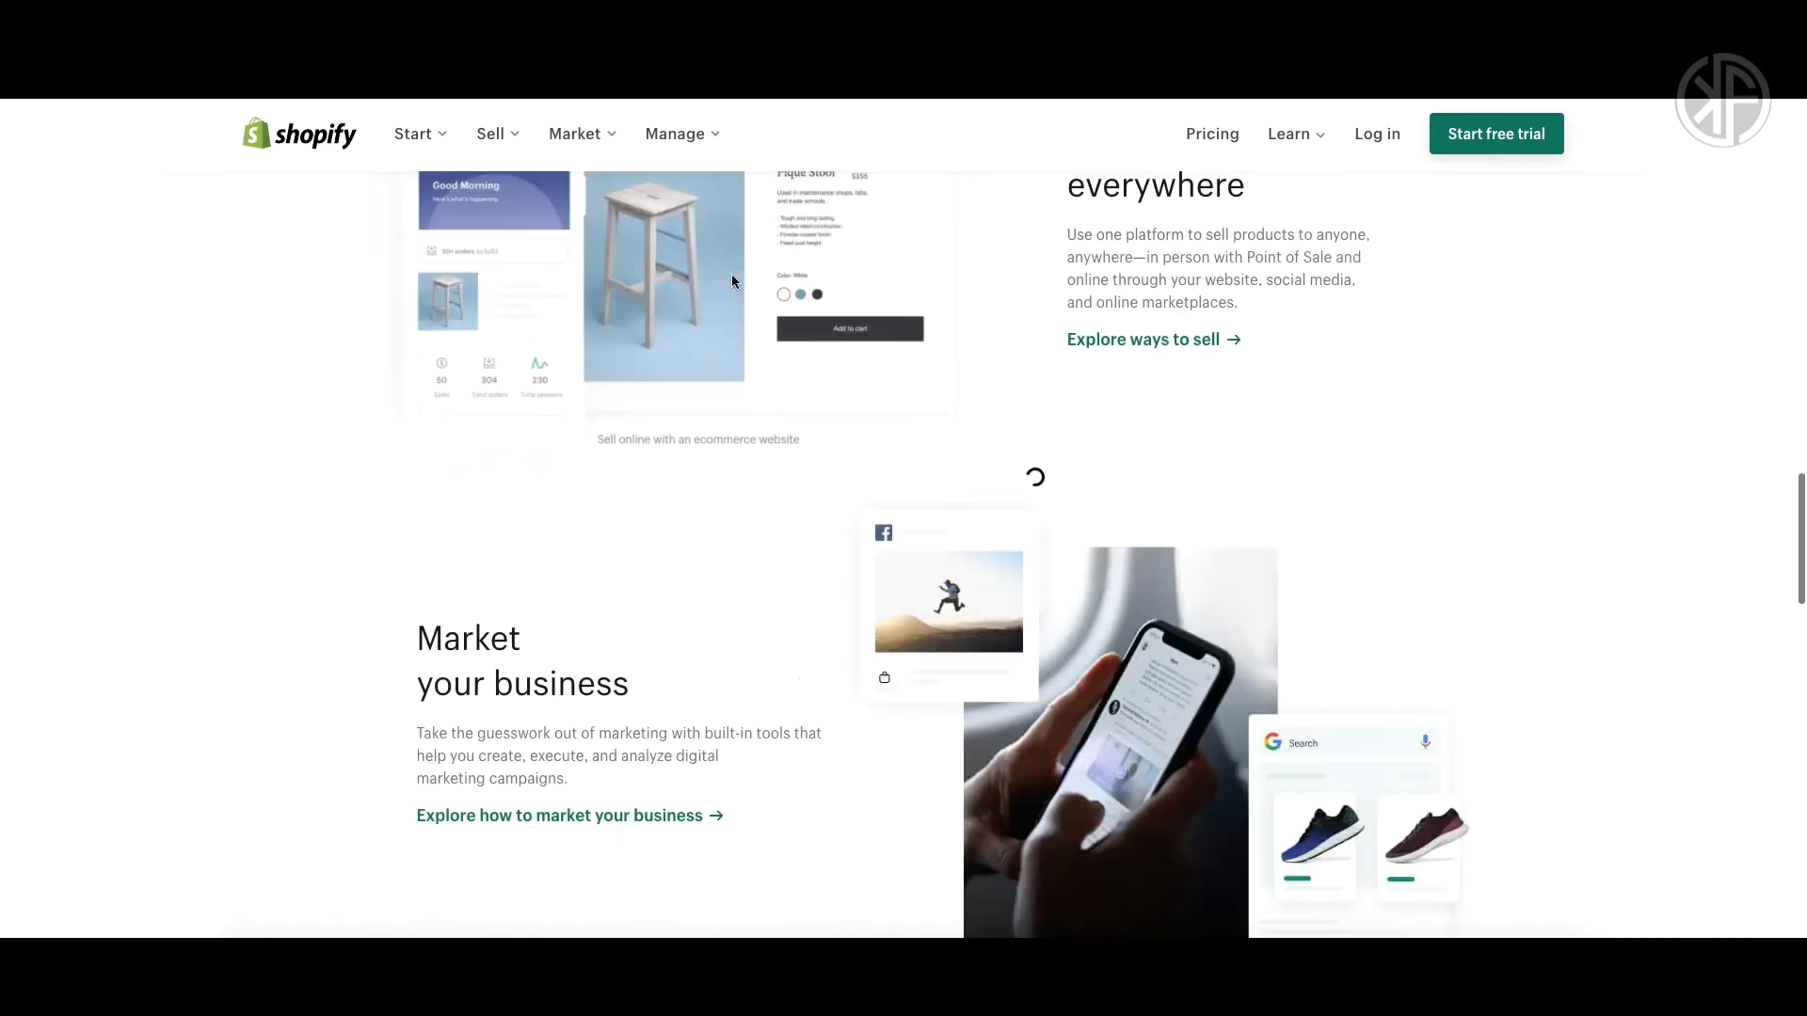
scroll(731, 279, down, 5)
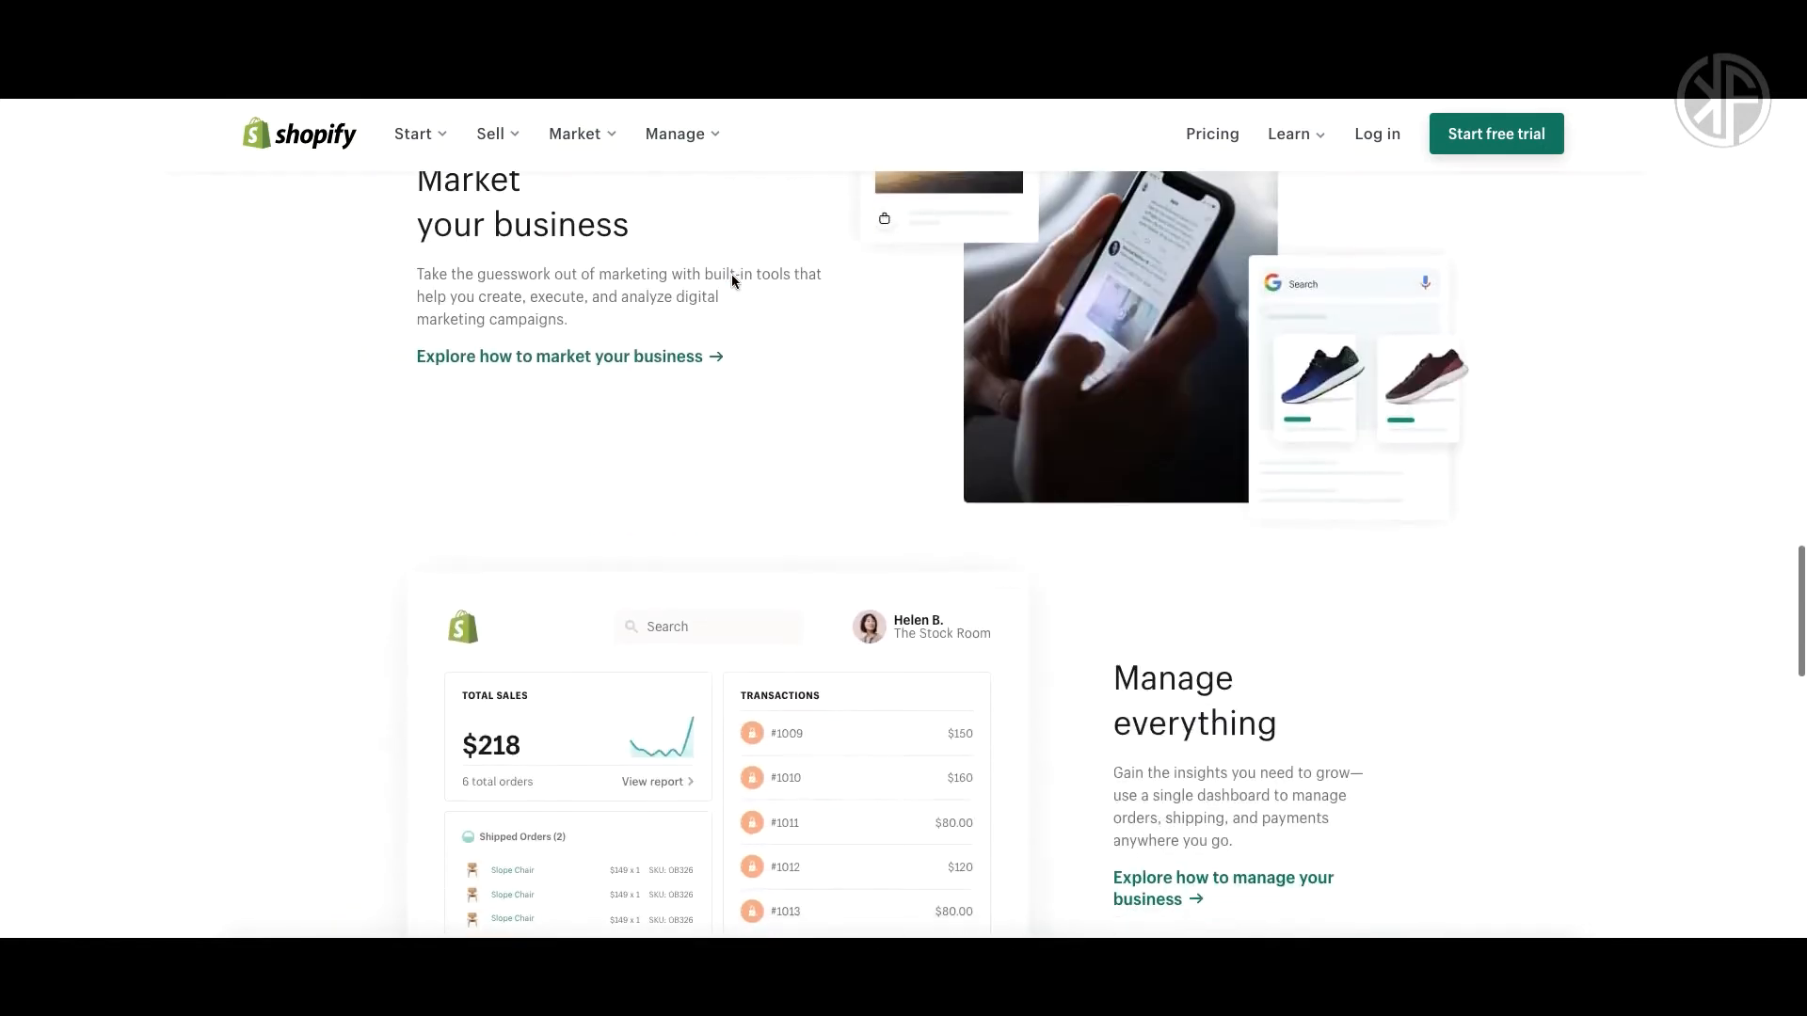
scroll(731, 279, up, 20)
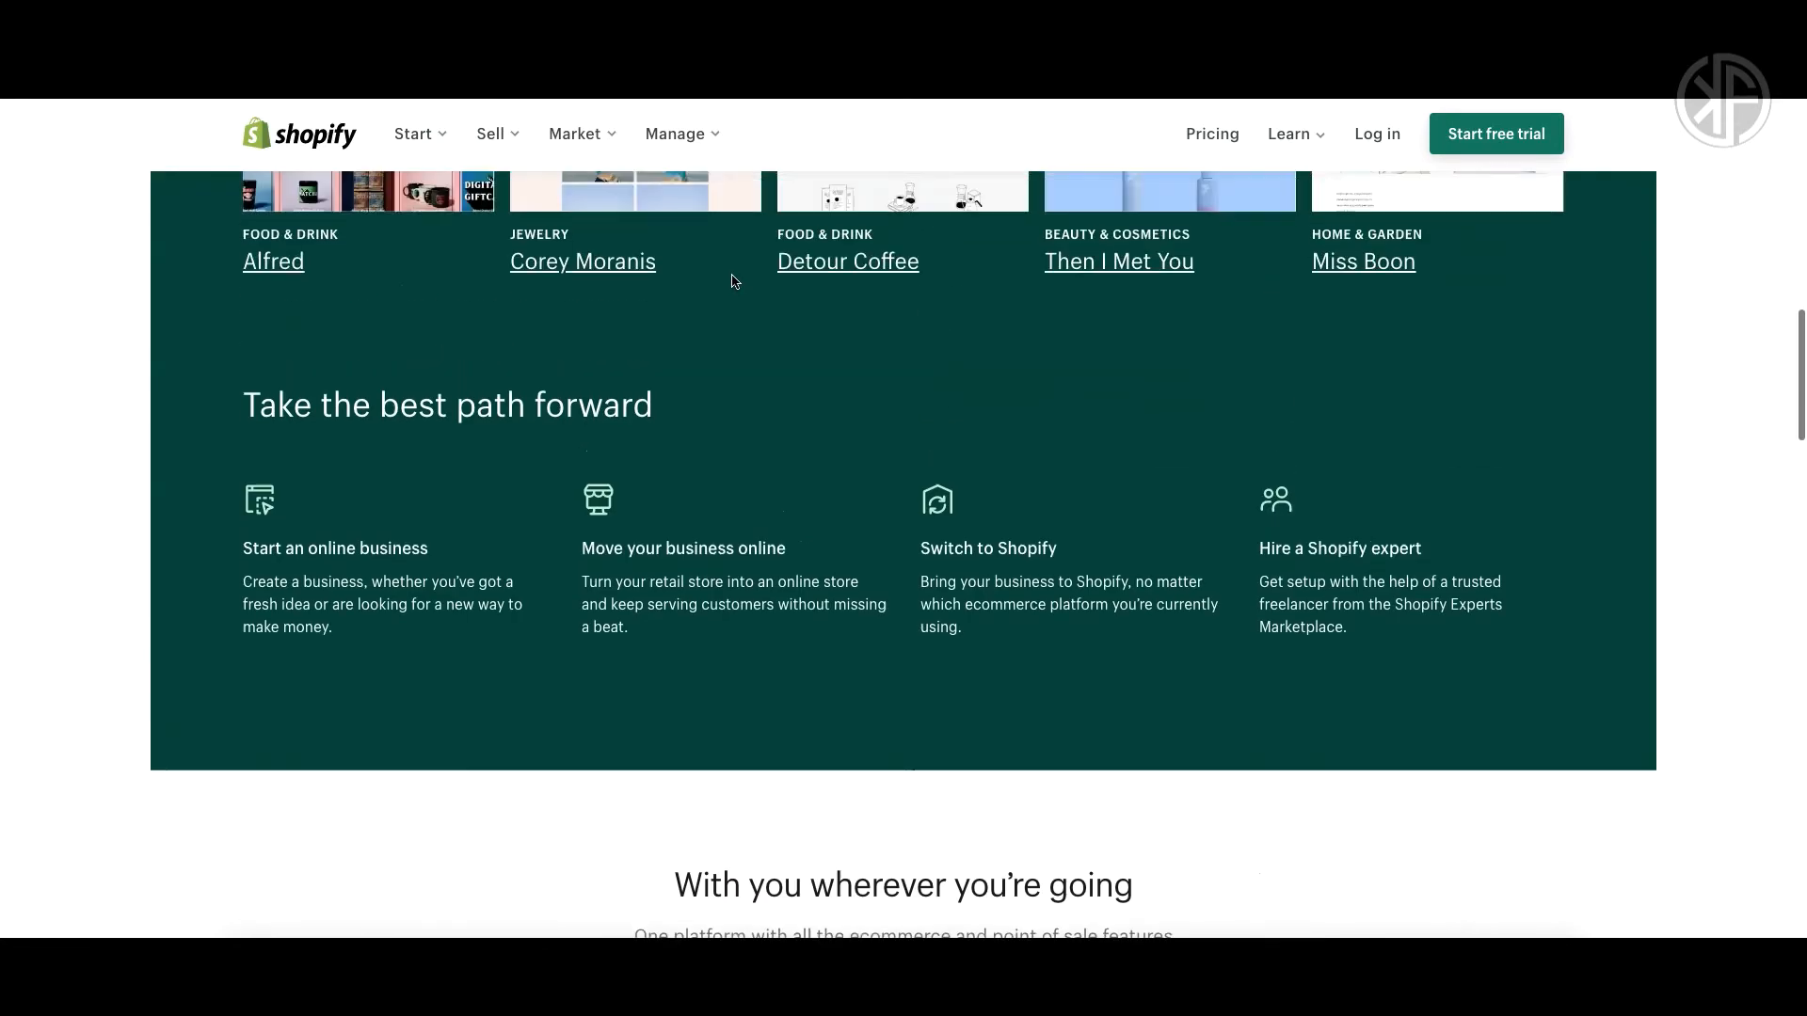
scroll(731, 279, up, 10)
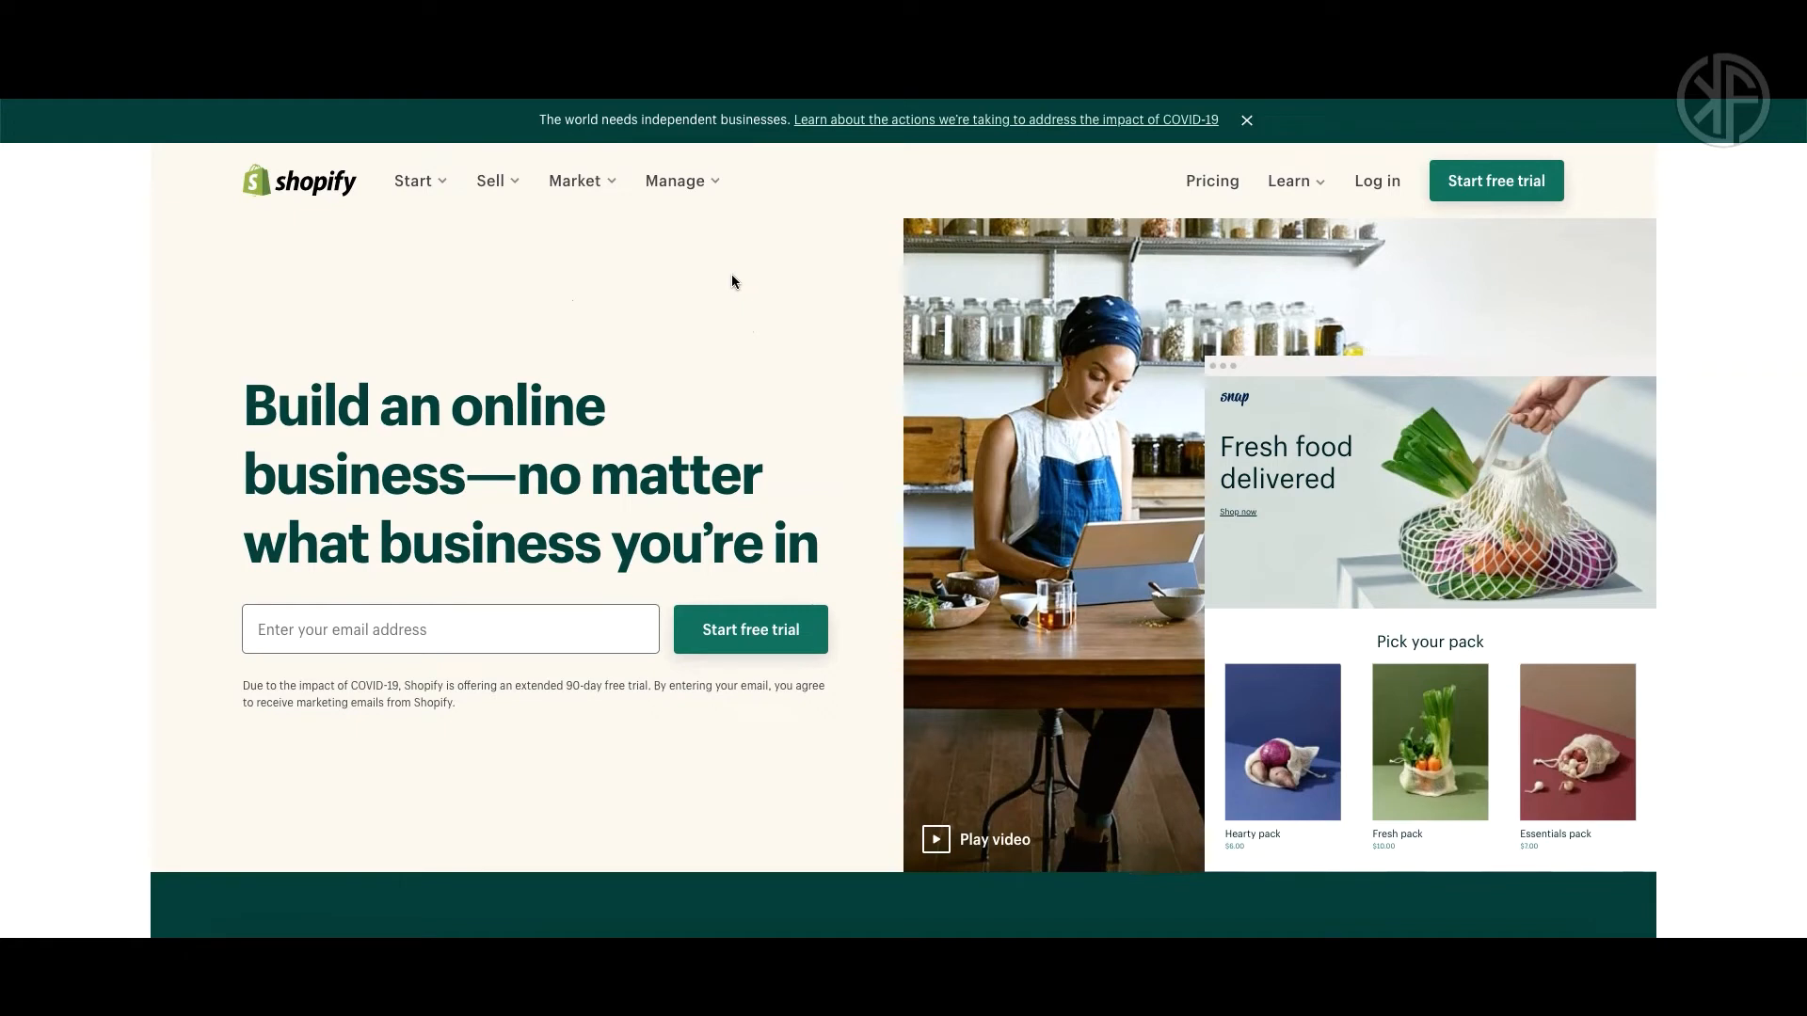
Switch back to the ShopZpresso admin panel and look over its settings sections alongside the blog posts list
click(555, 196)
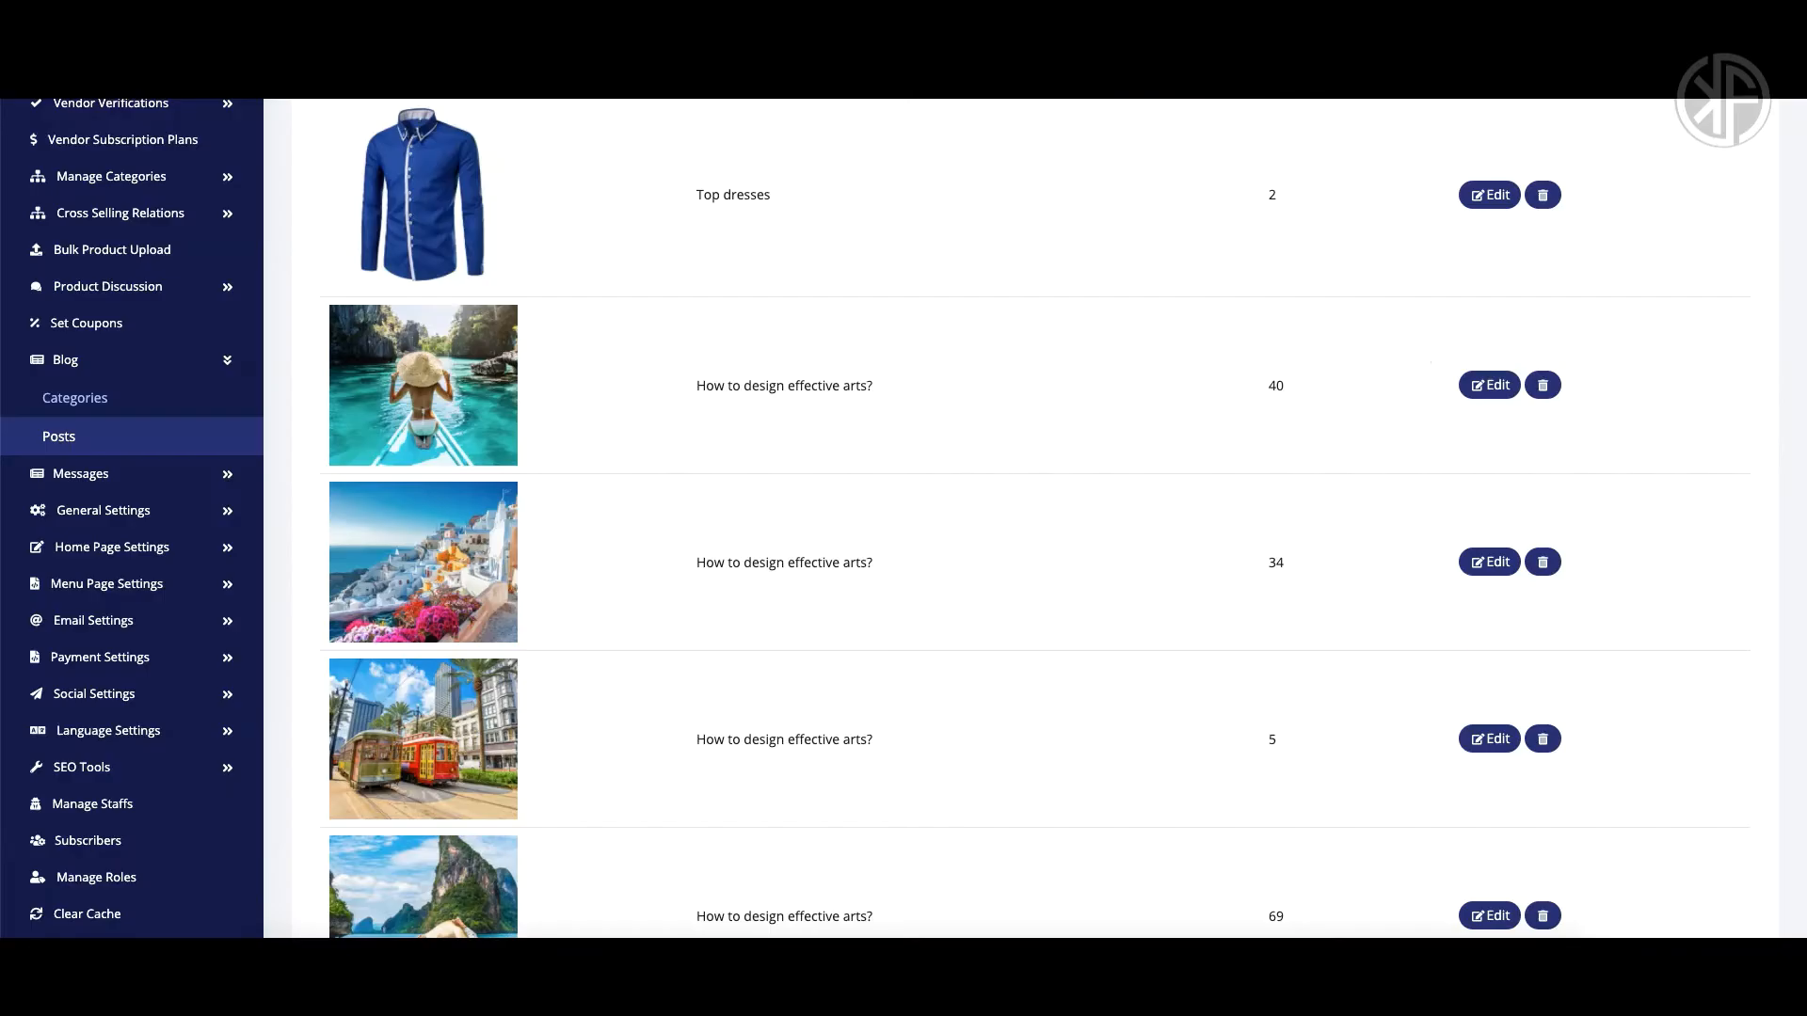
scroll(175, 451, down, 1)
scroll(175, 451, down, 10)
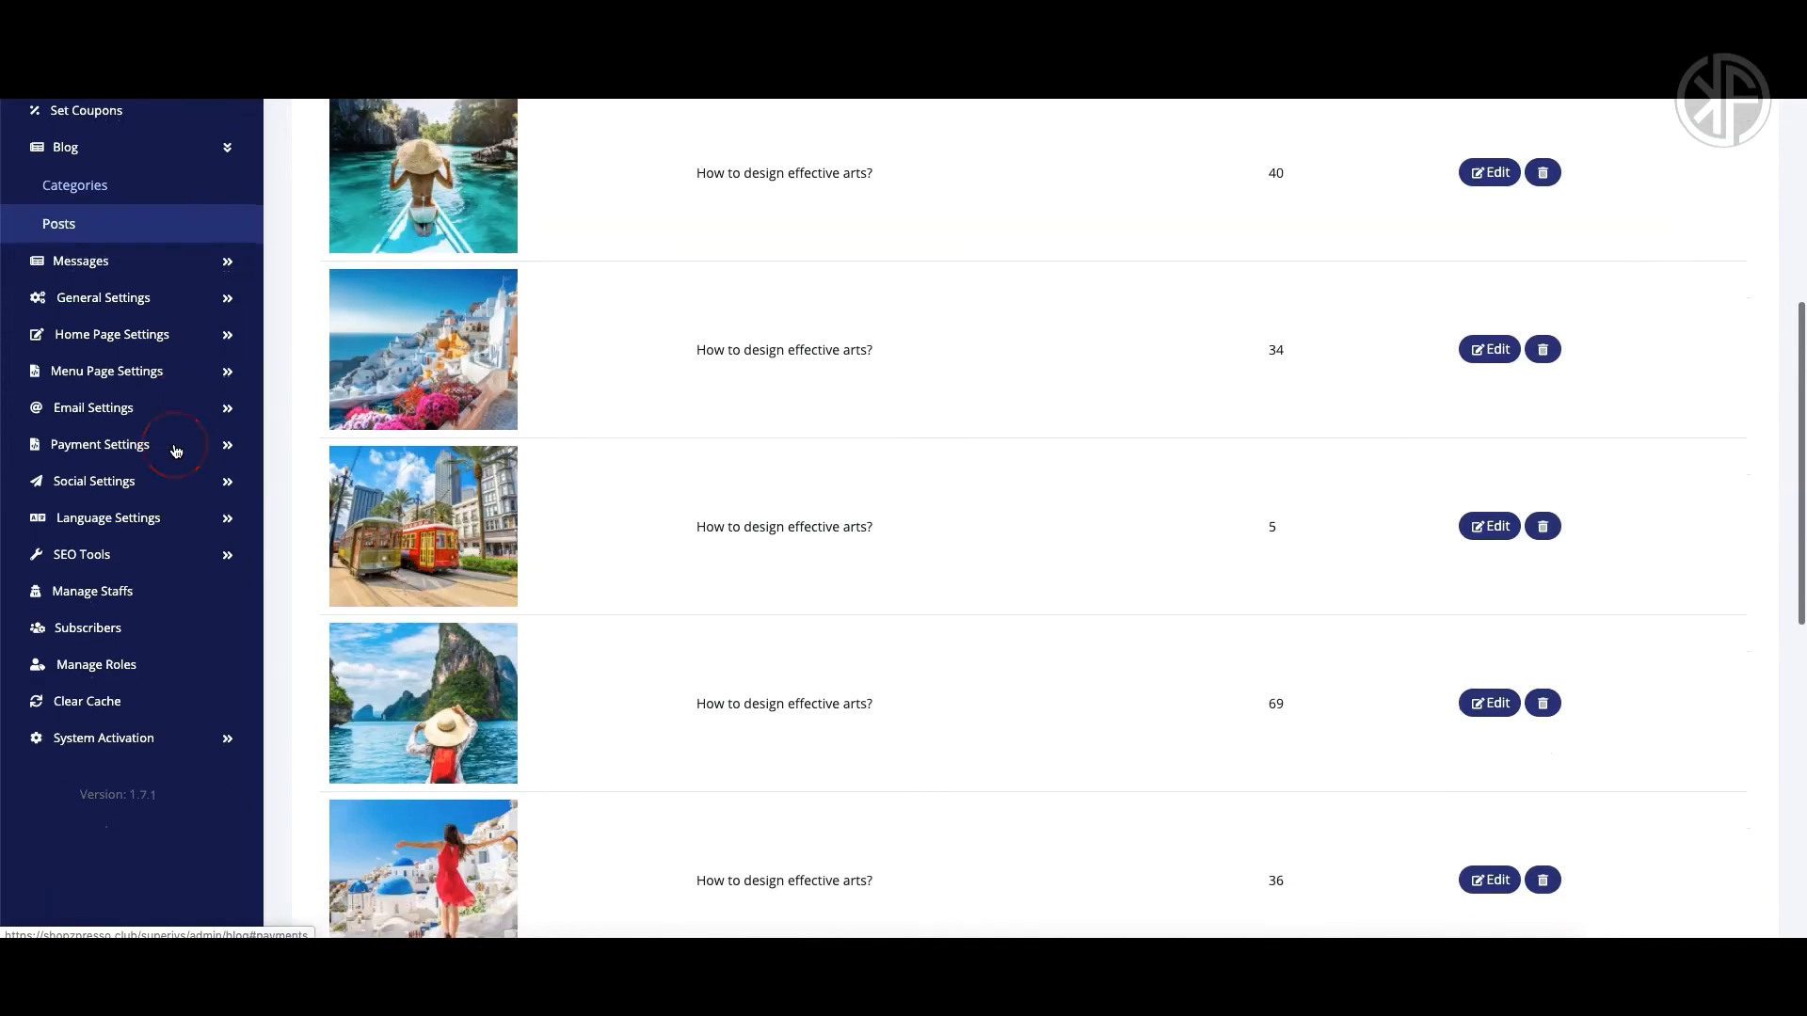
scroll(175, 451, up, 10)
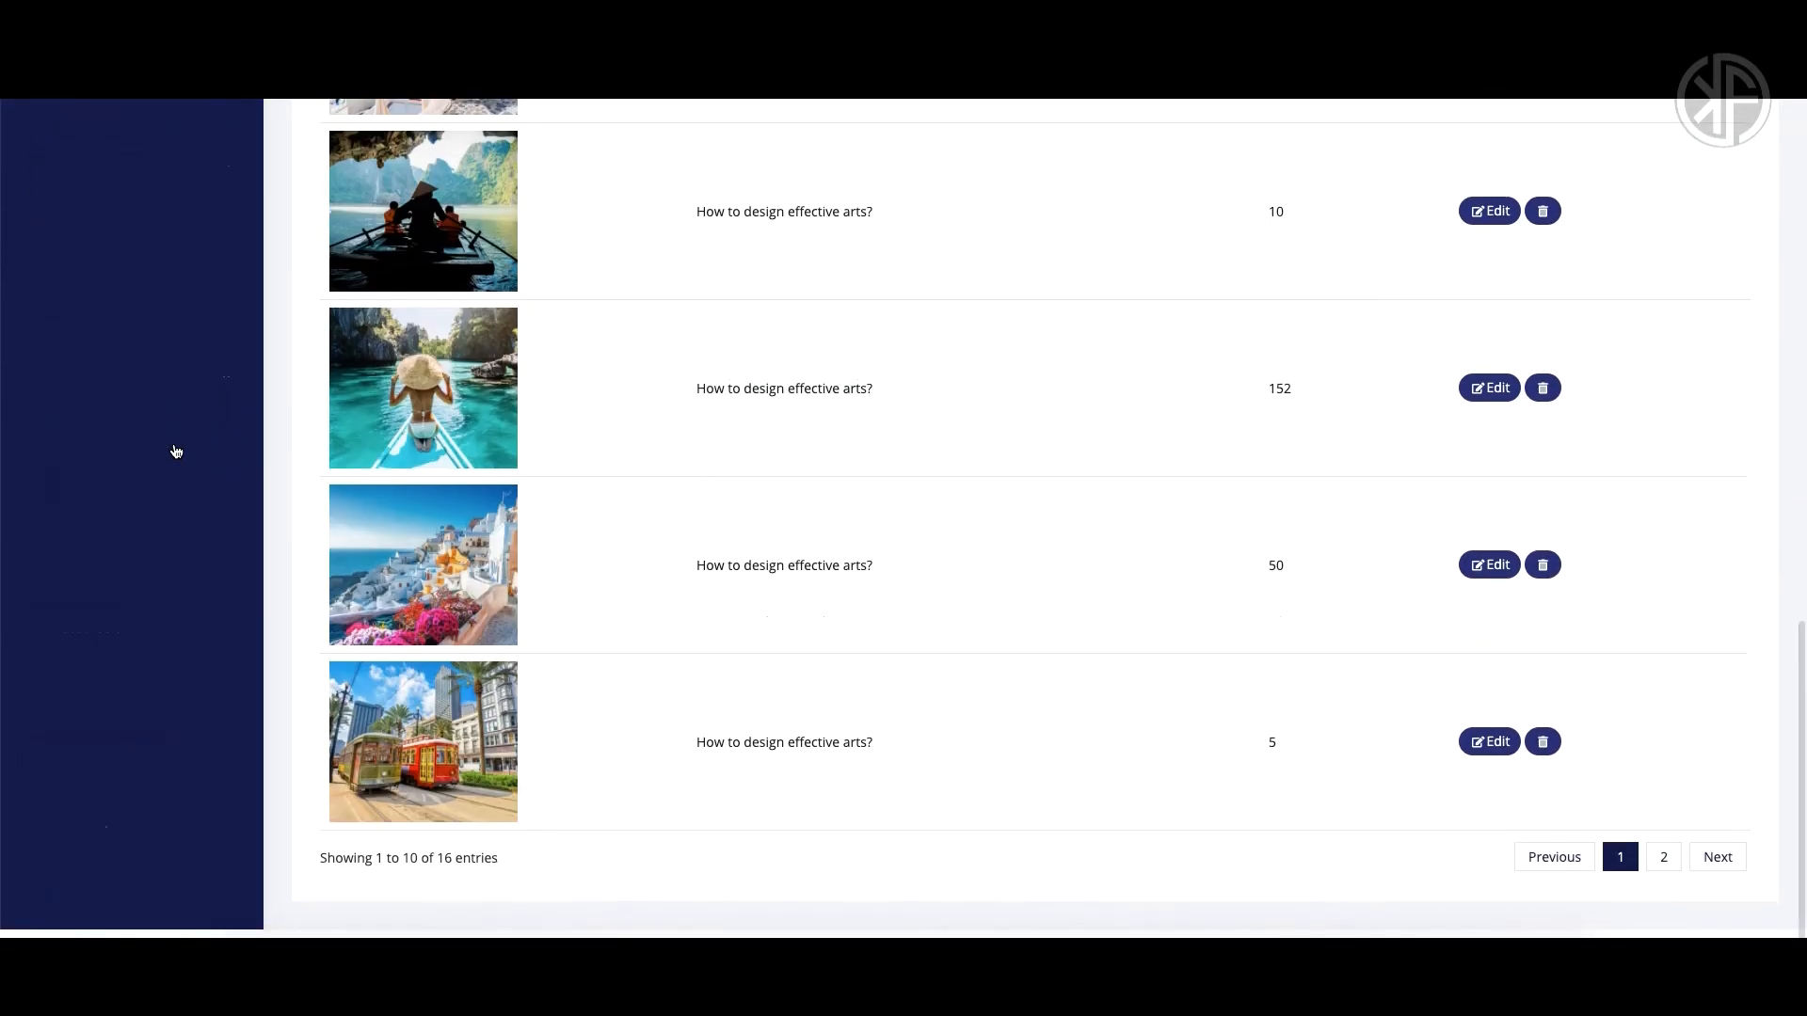
scroll(175, 450, up, 1)
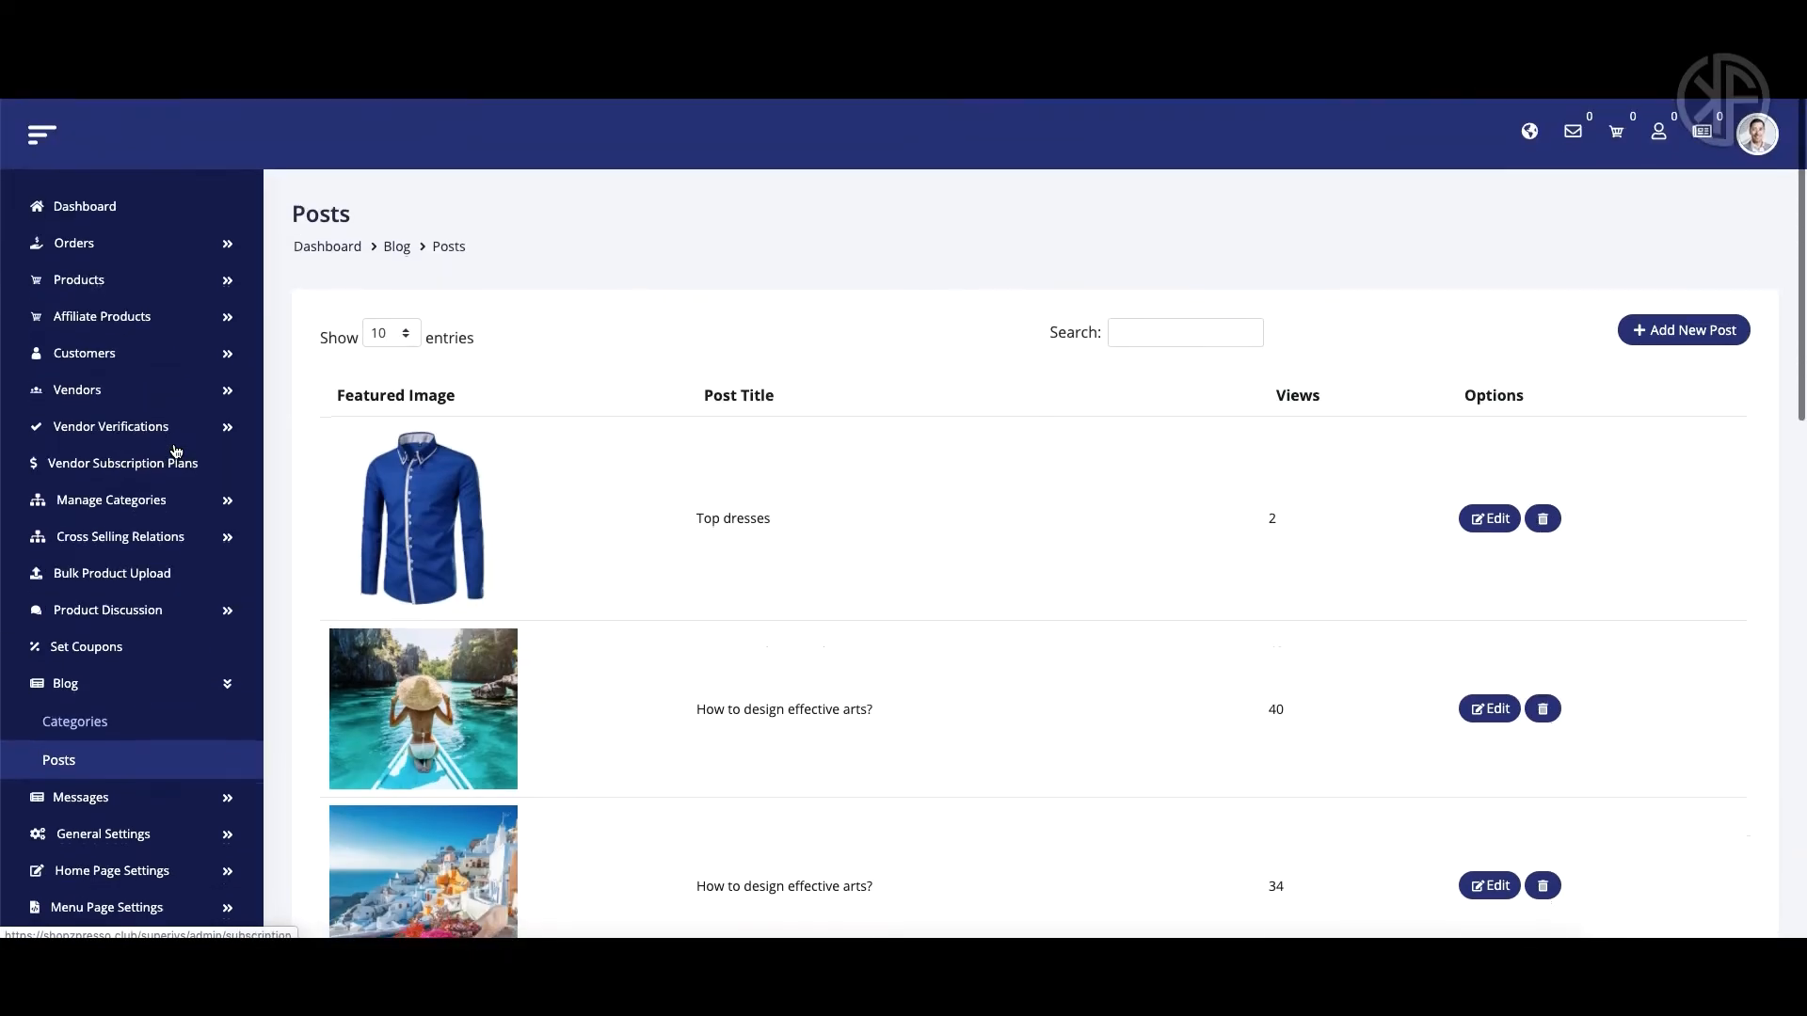
Check the admin header's new conversation and low quantity product notifications
click(1529, 131)
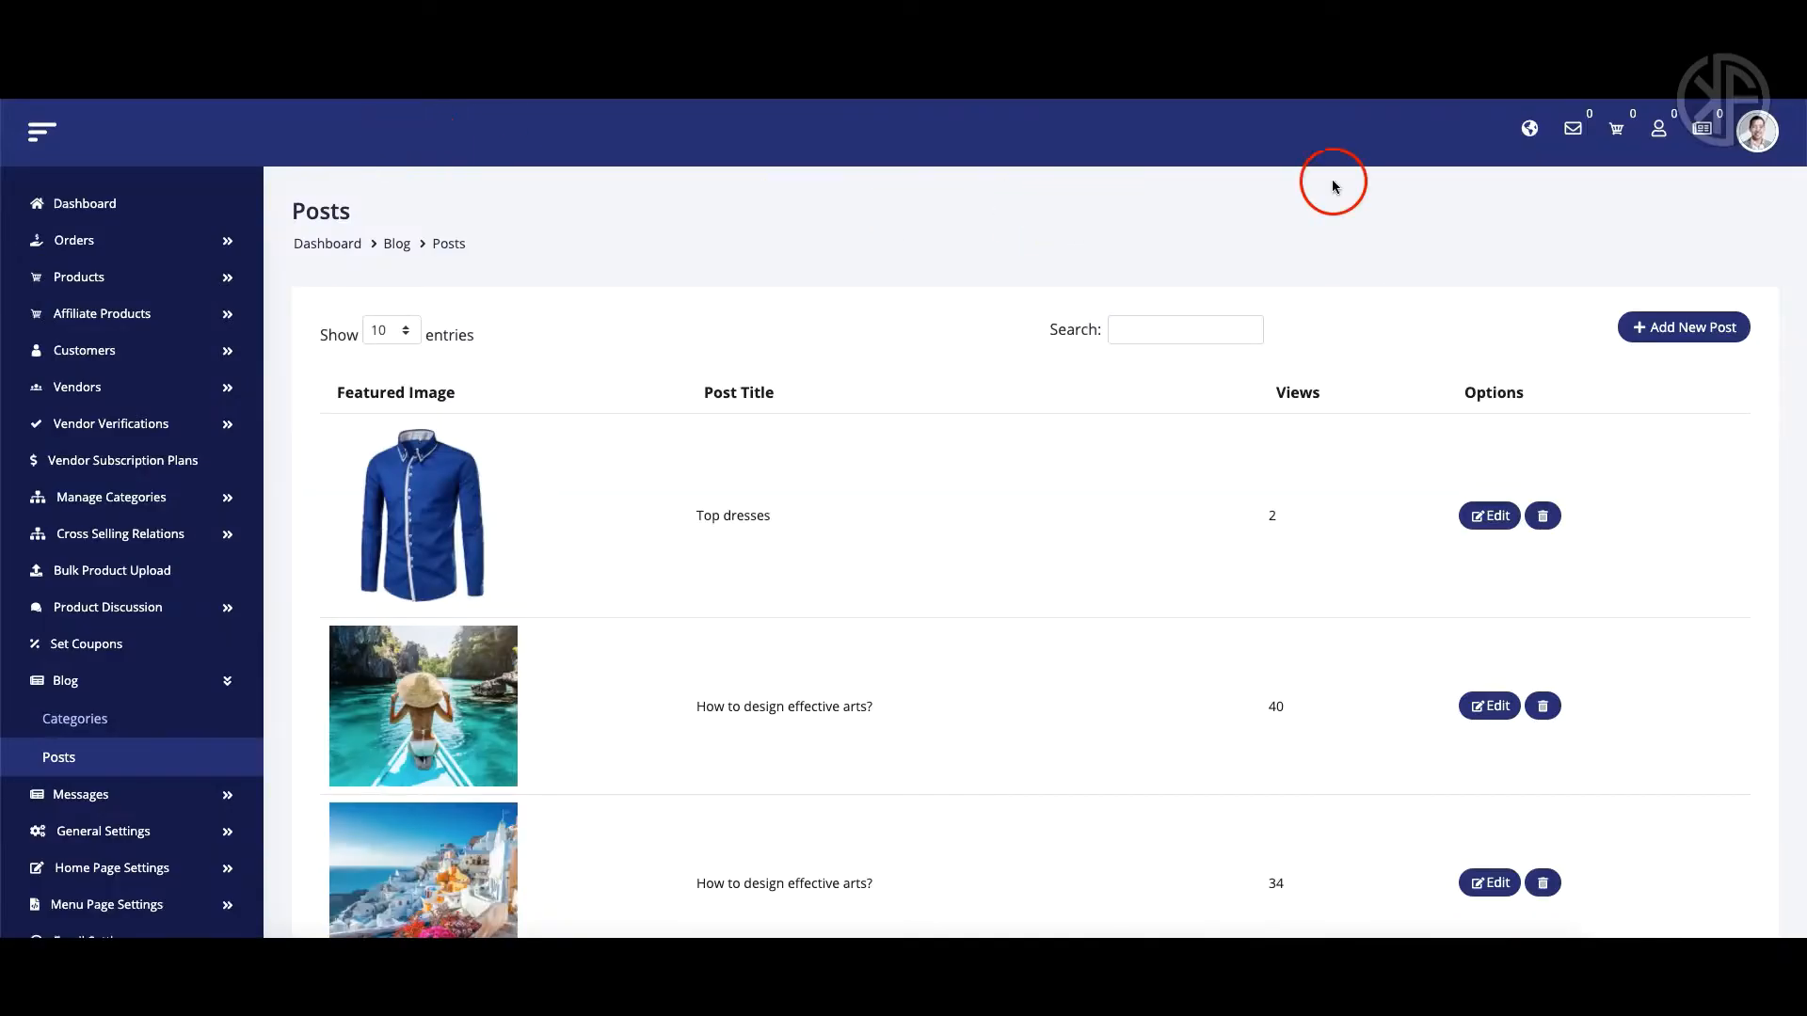
click(1576, 137)
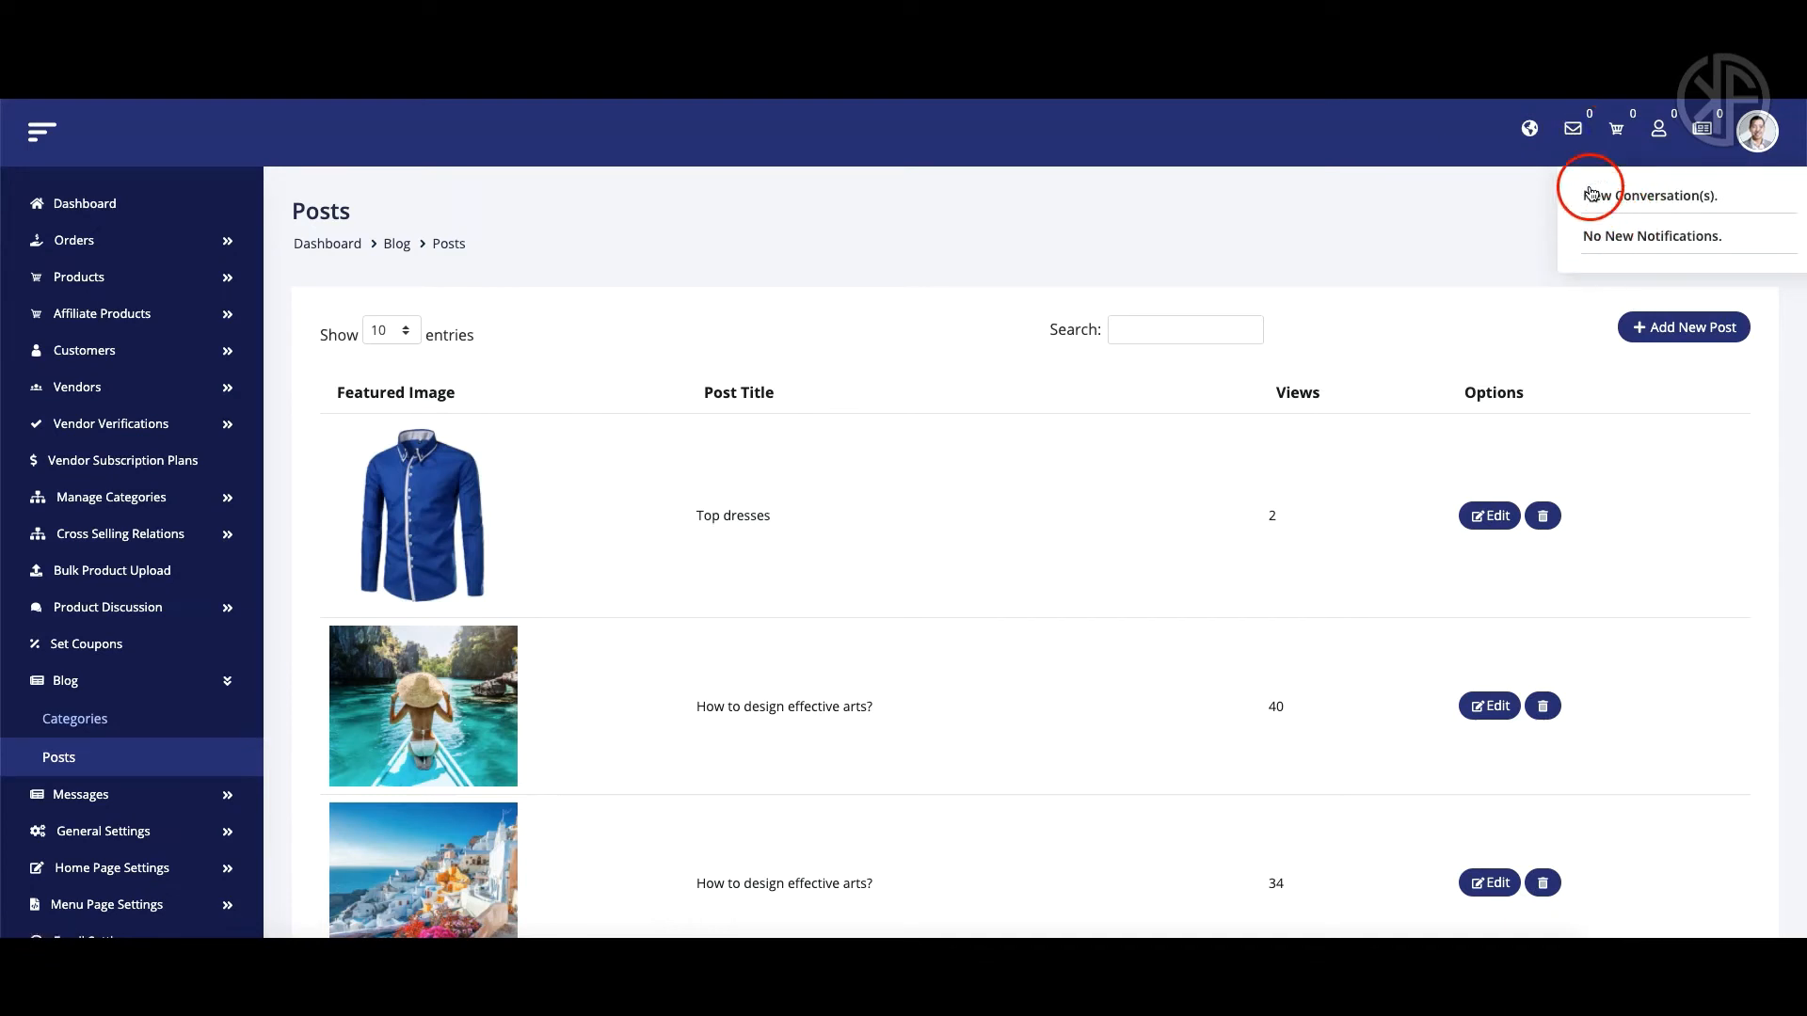
click(1618, 132)
click(1617, 131)
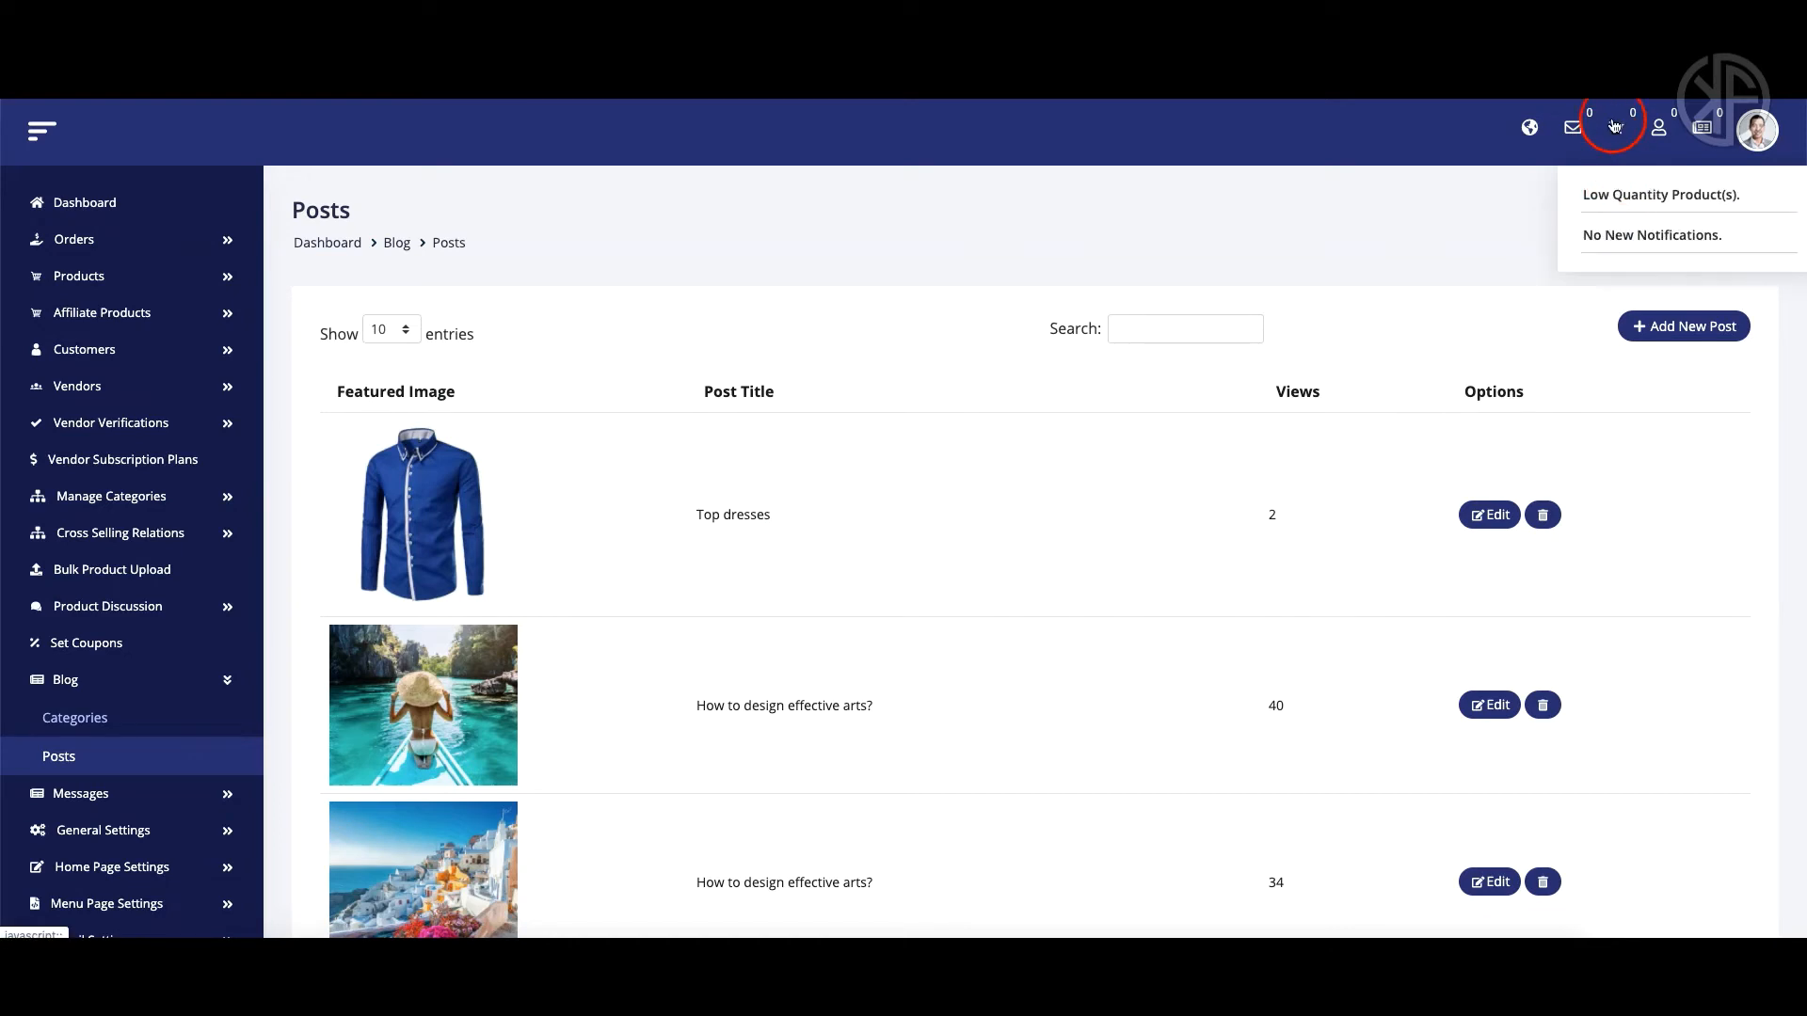
click(1621, 194)
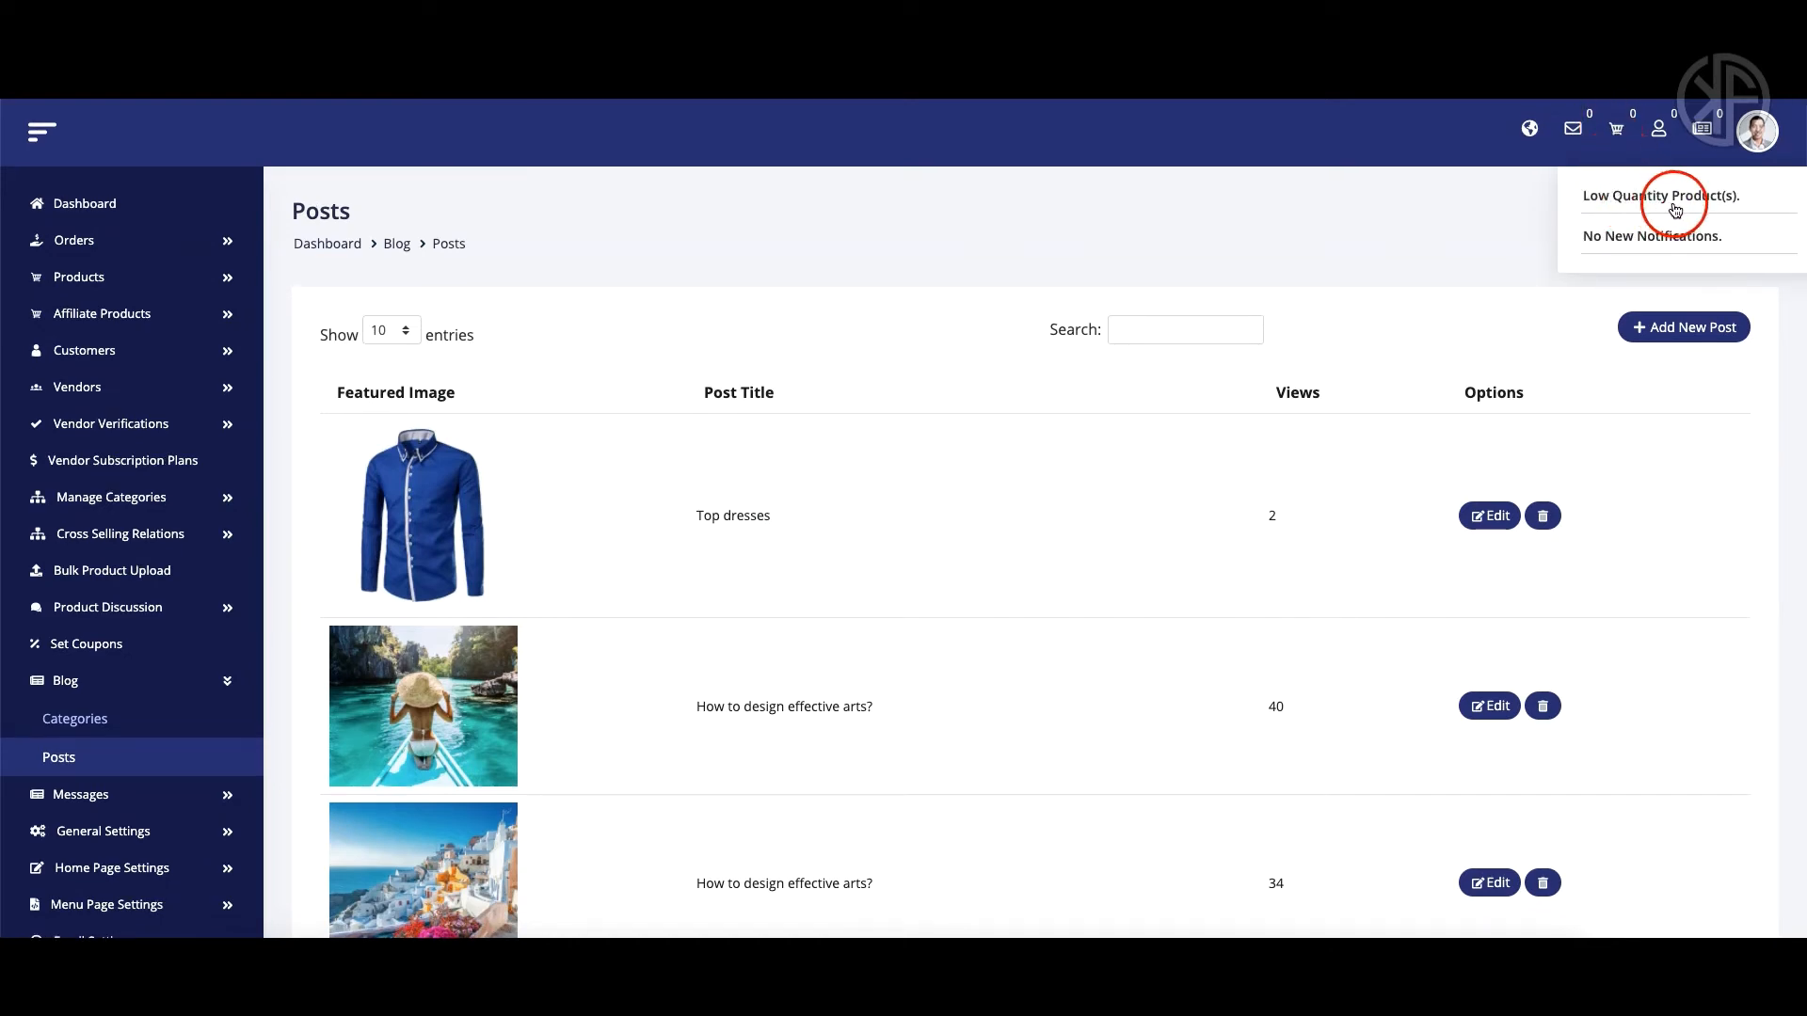
Check the user and new order notifications, view the admin account's profile, password and logout options, and close them
click(1661, 134)
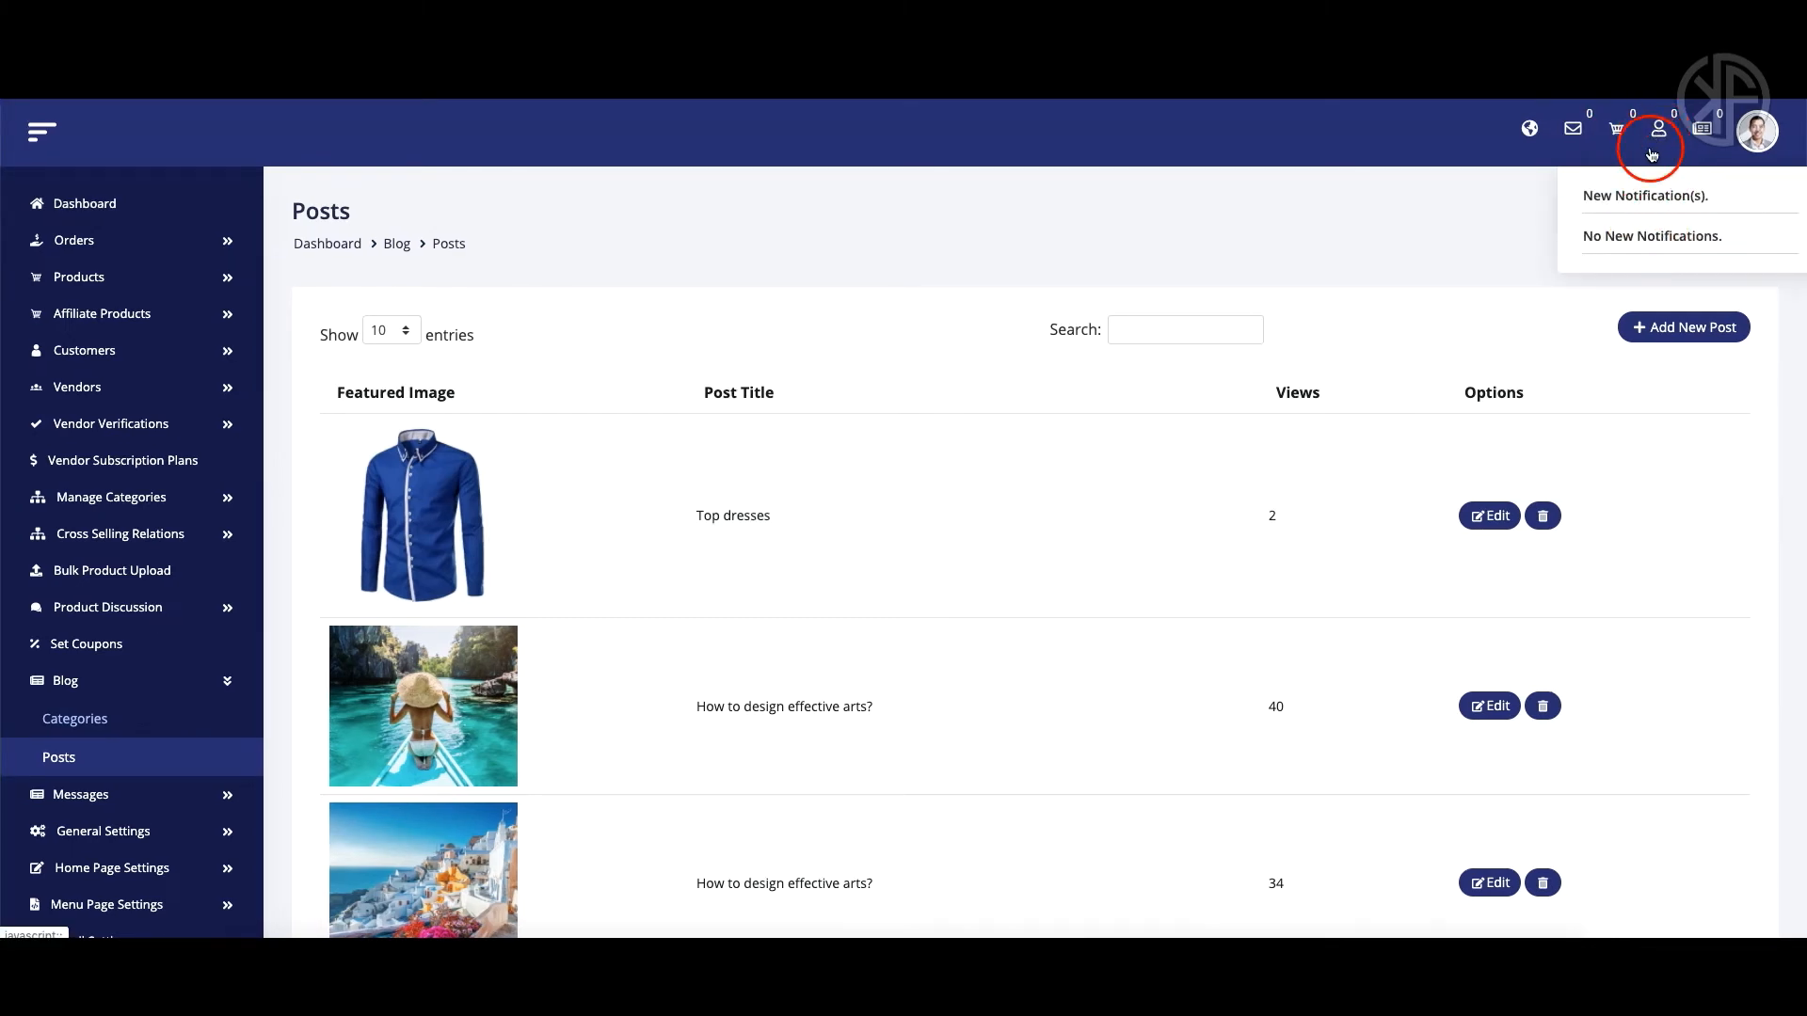
click(1700, 141)
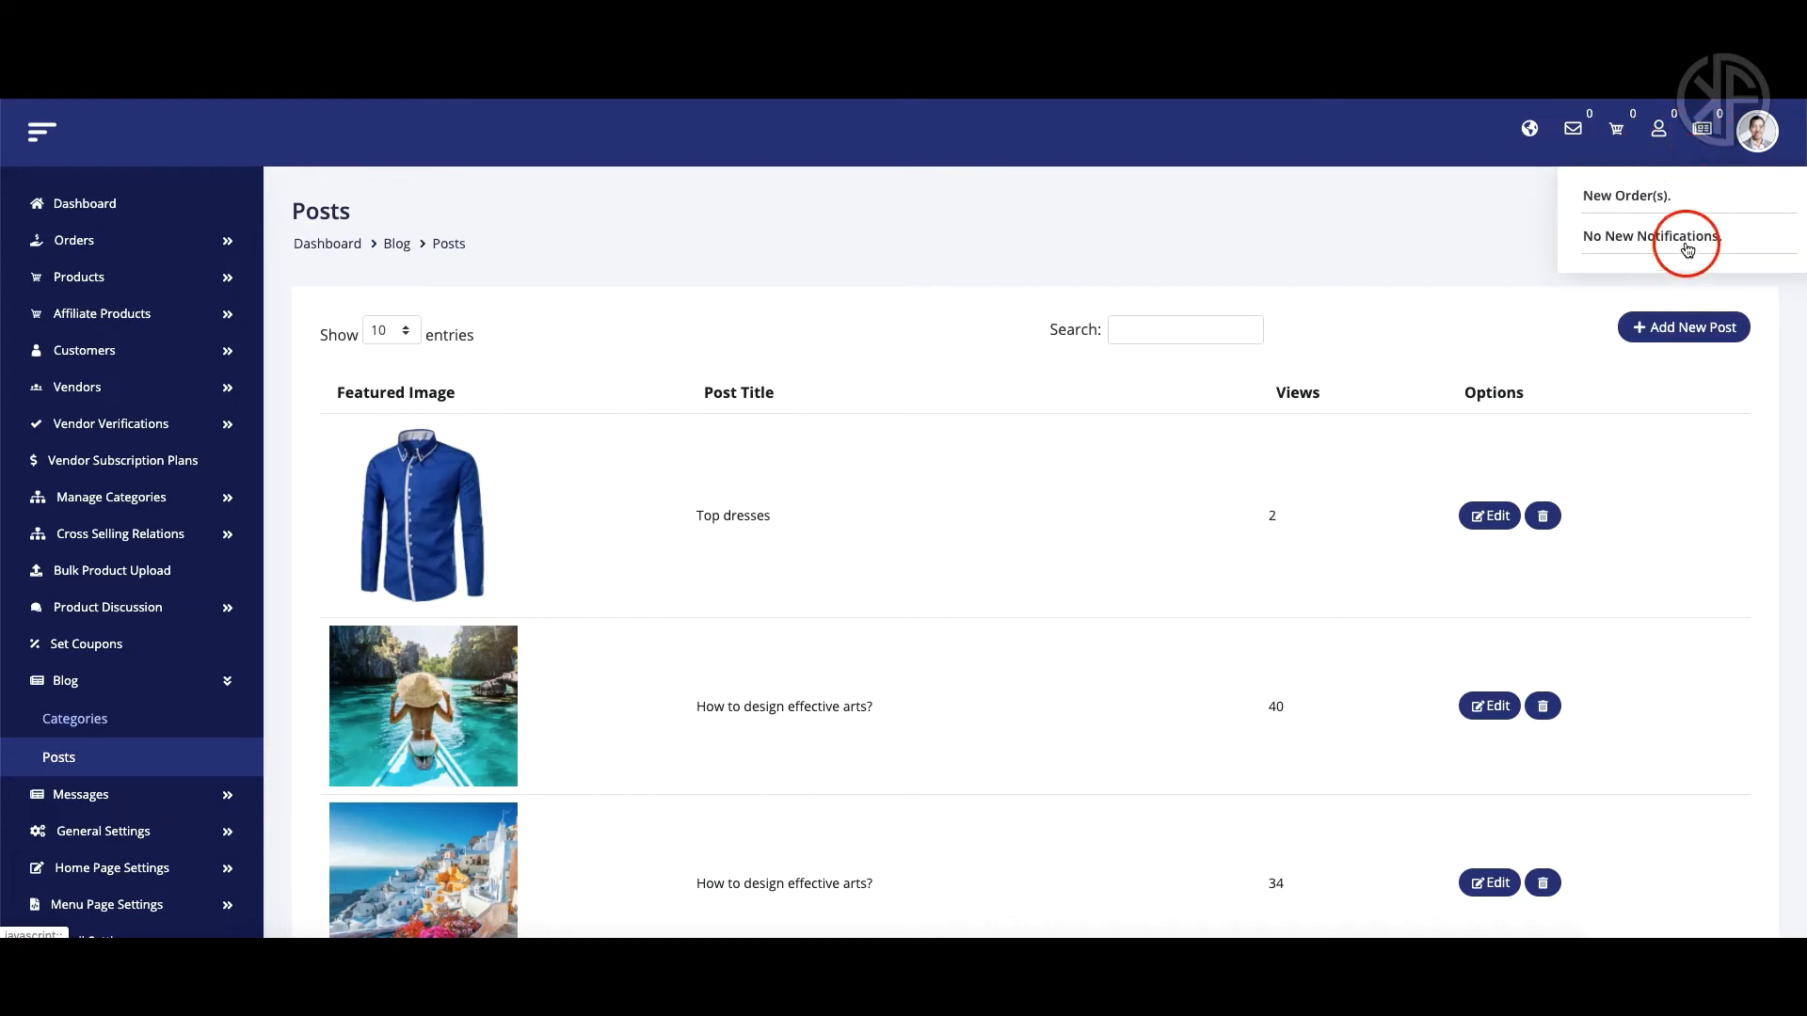
click(1756, 132)
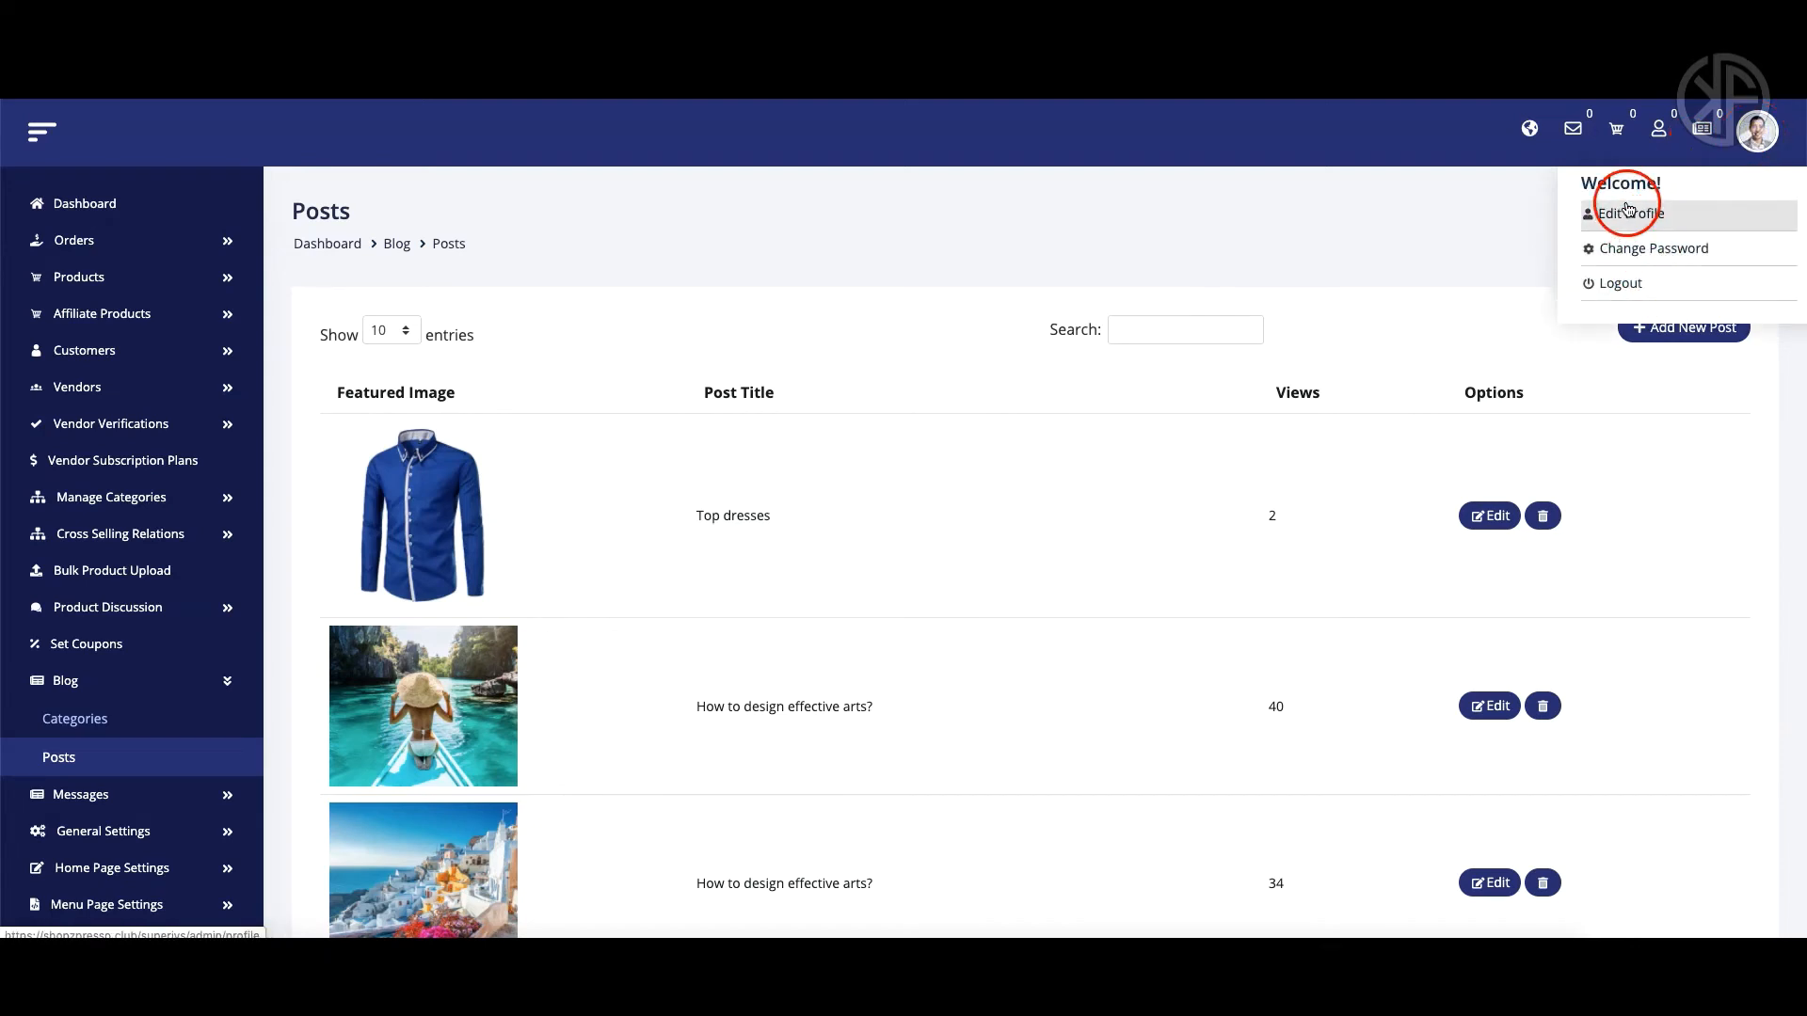
click(1470, 247)
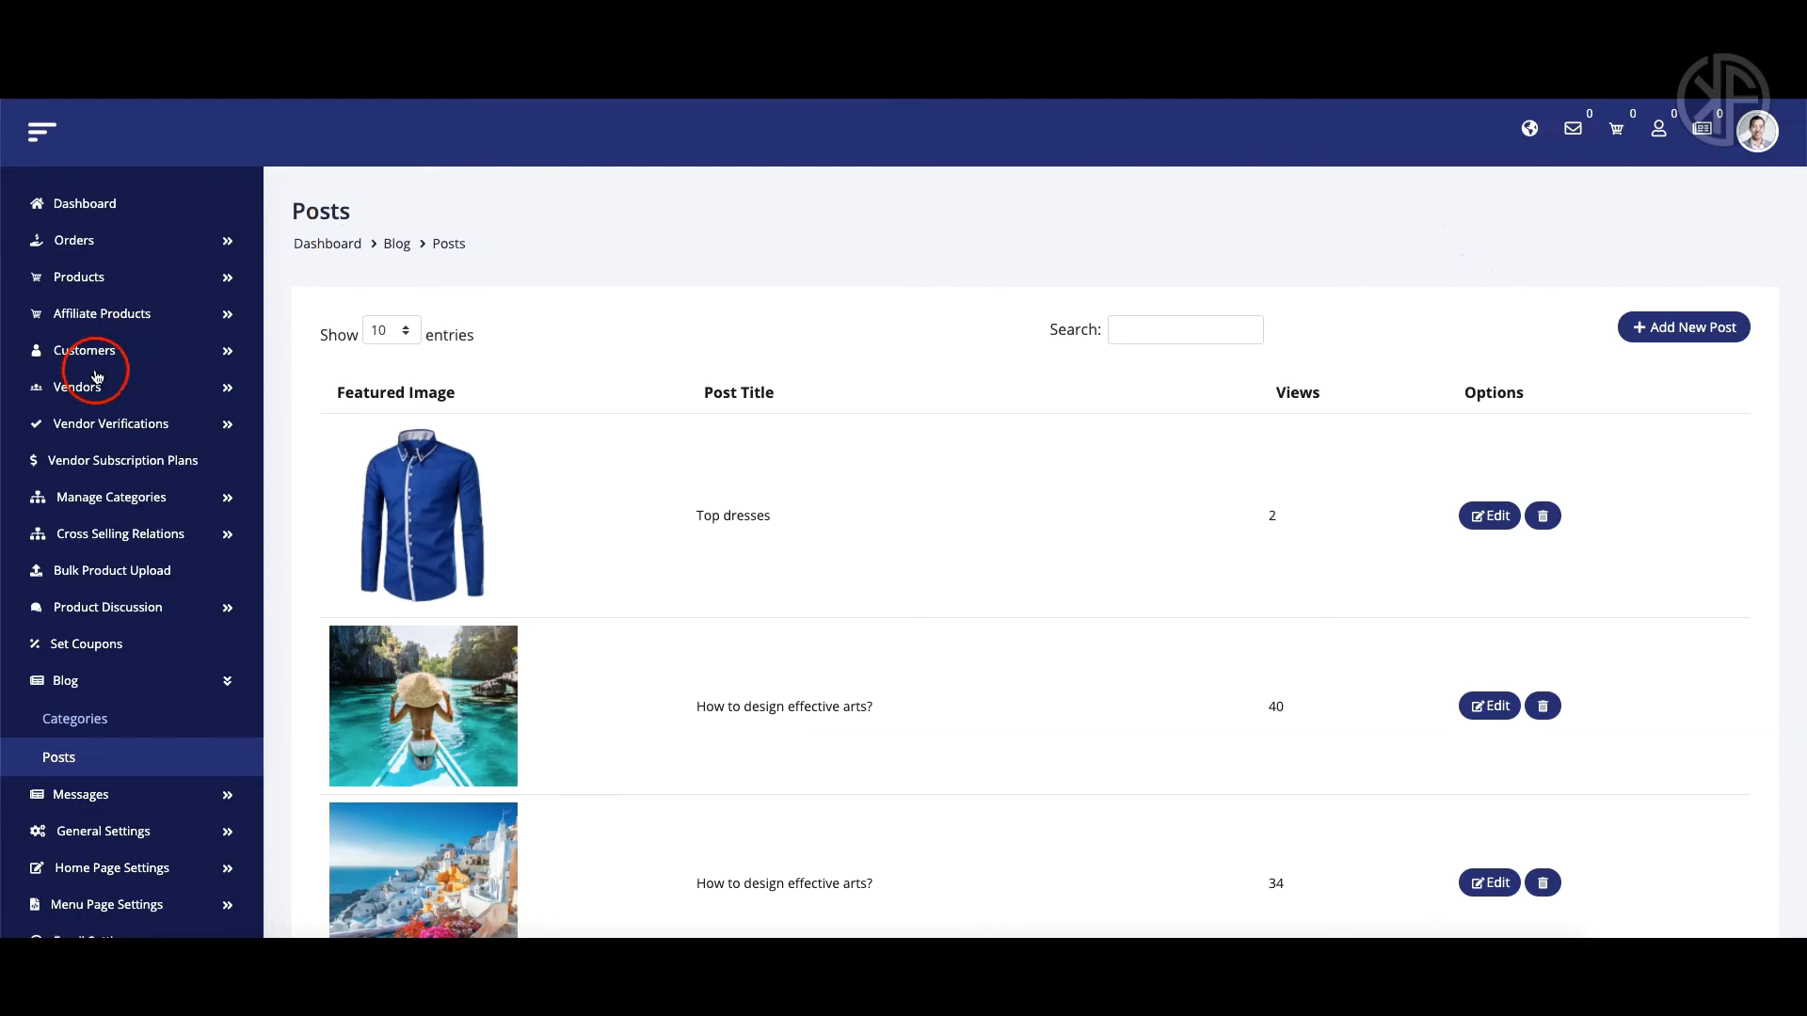
Review the full list of admin sections down to System Activation and return to the start of the Posts page
scroll(97, 376, down, 1)
scroll(97, 376, down, 10)
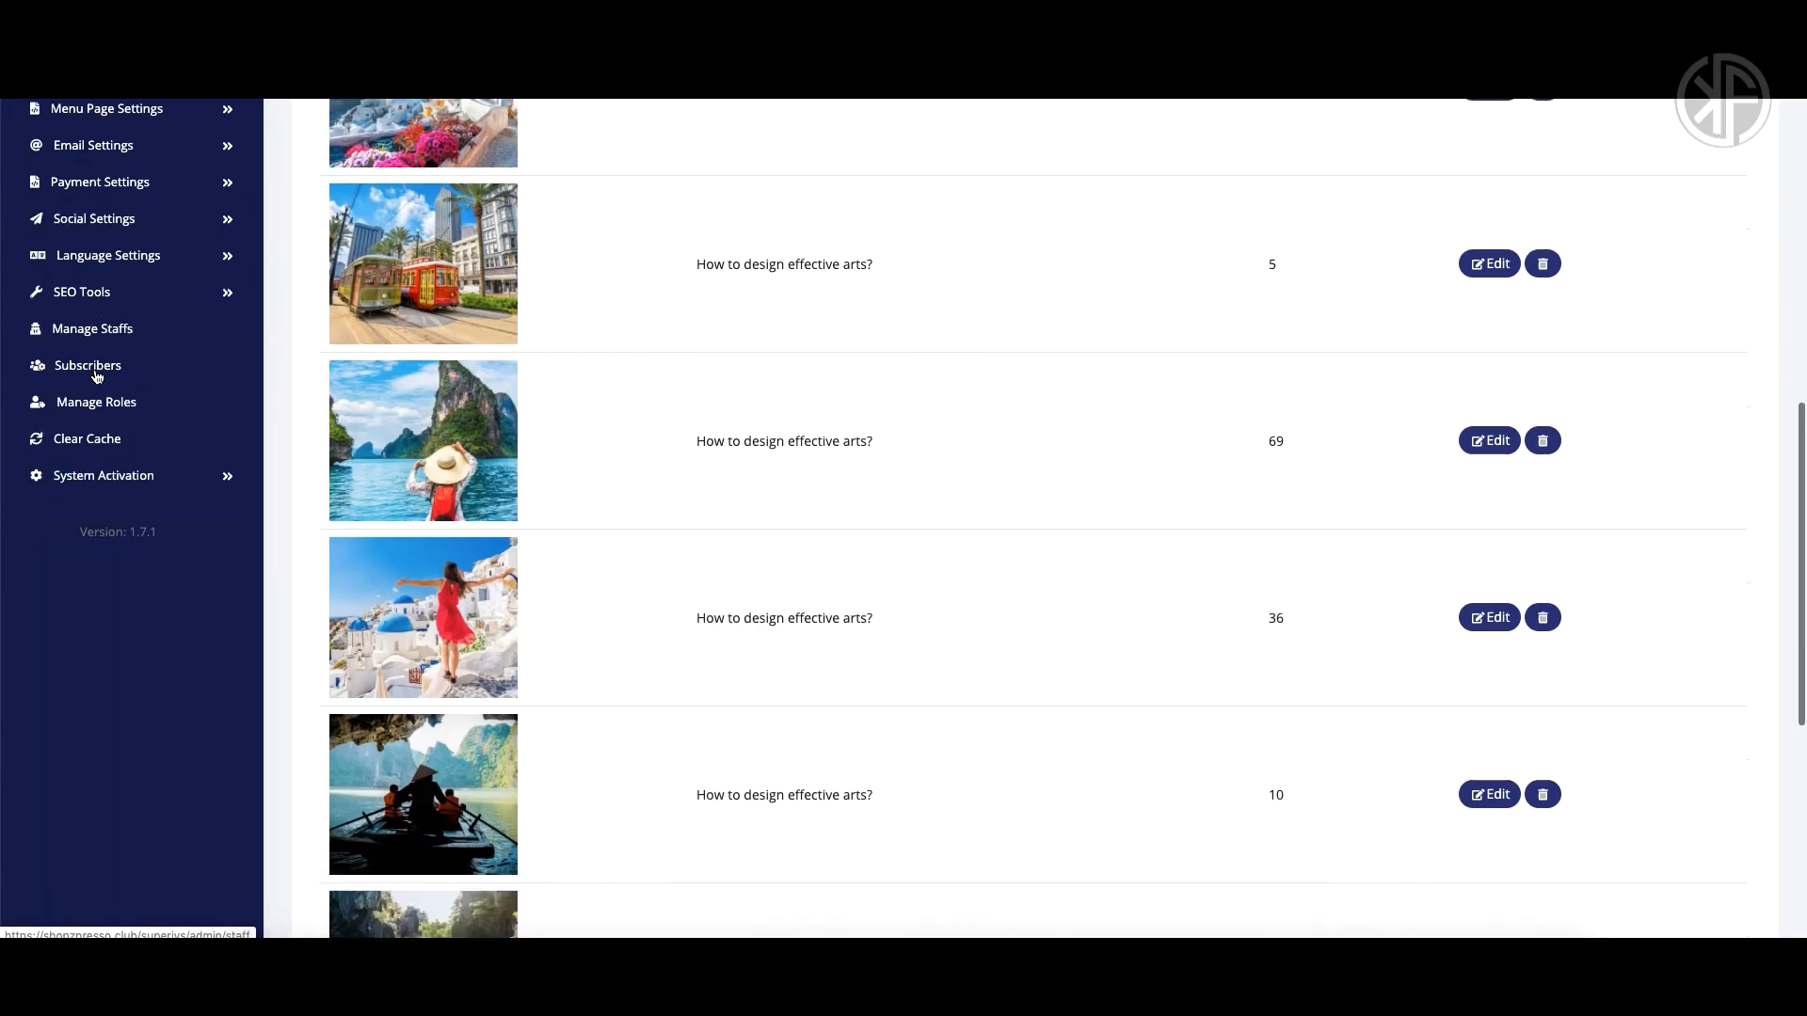
scroll(97, 376, down, 4)
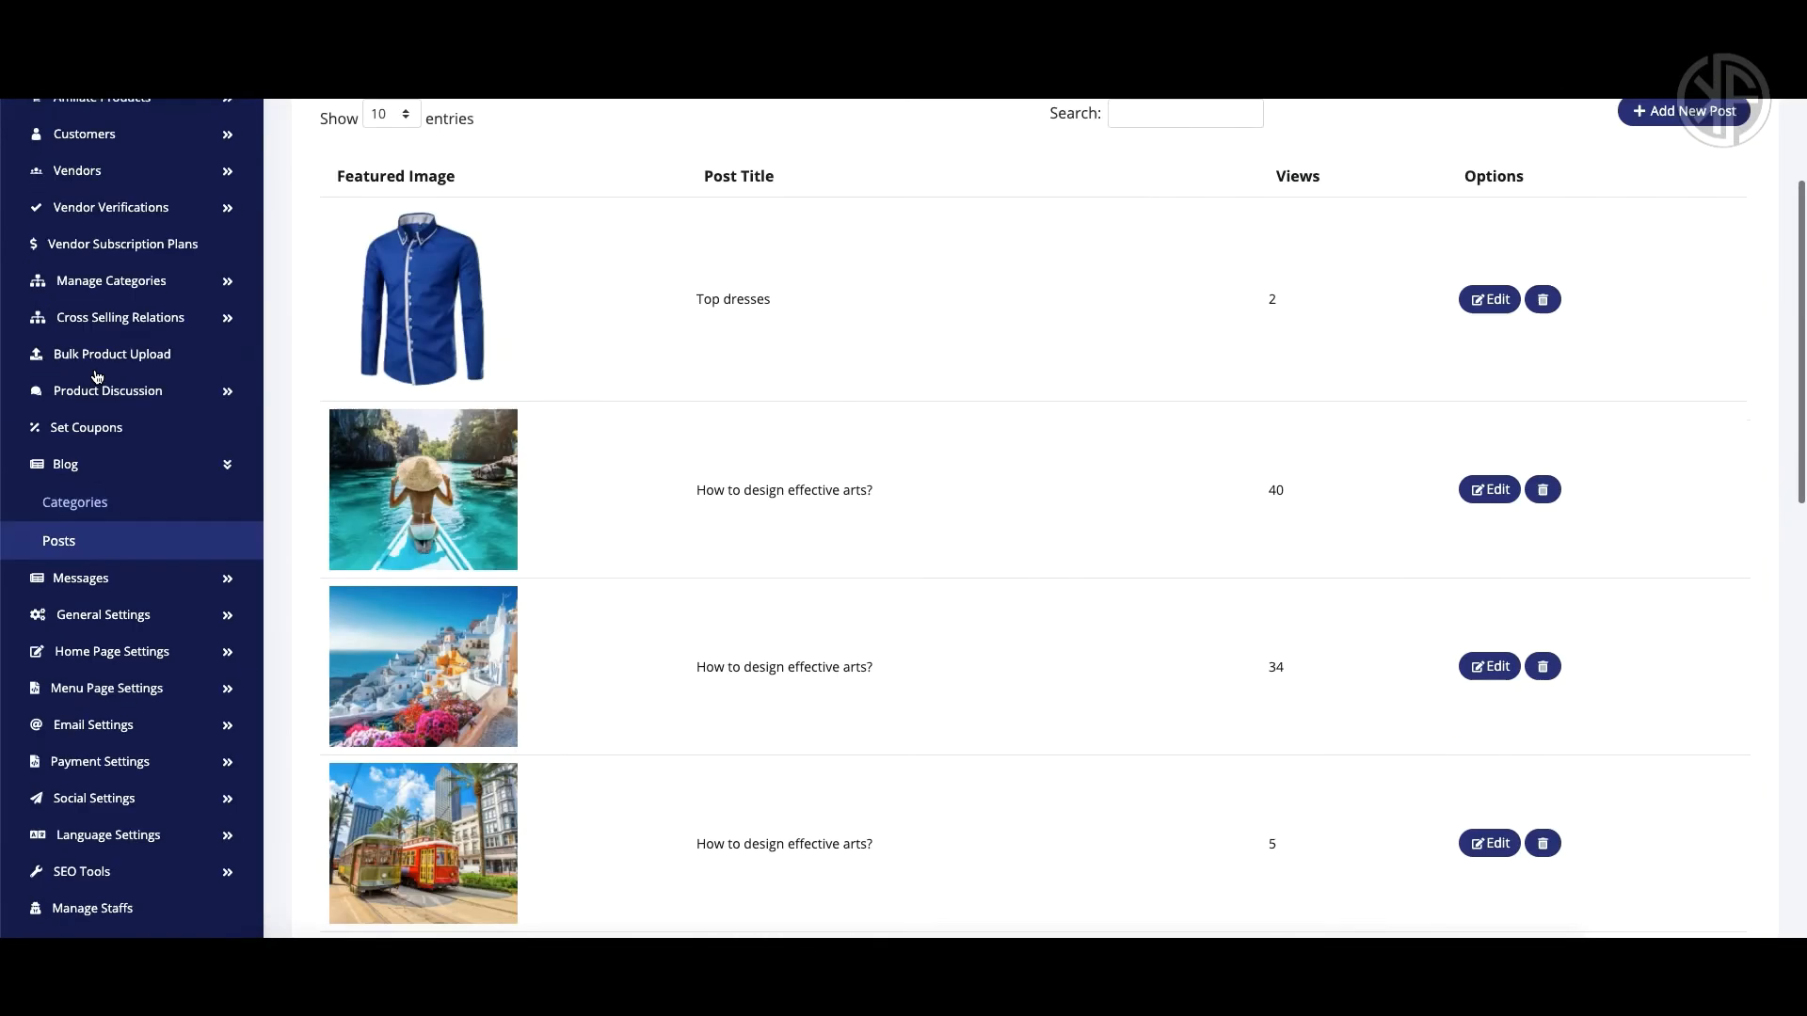
scroll(97, 376, up, 6)
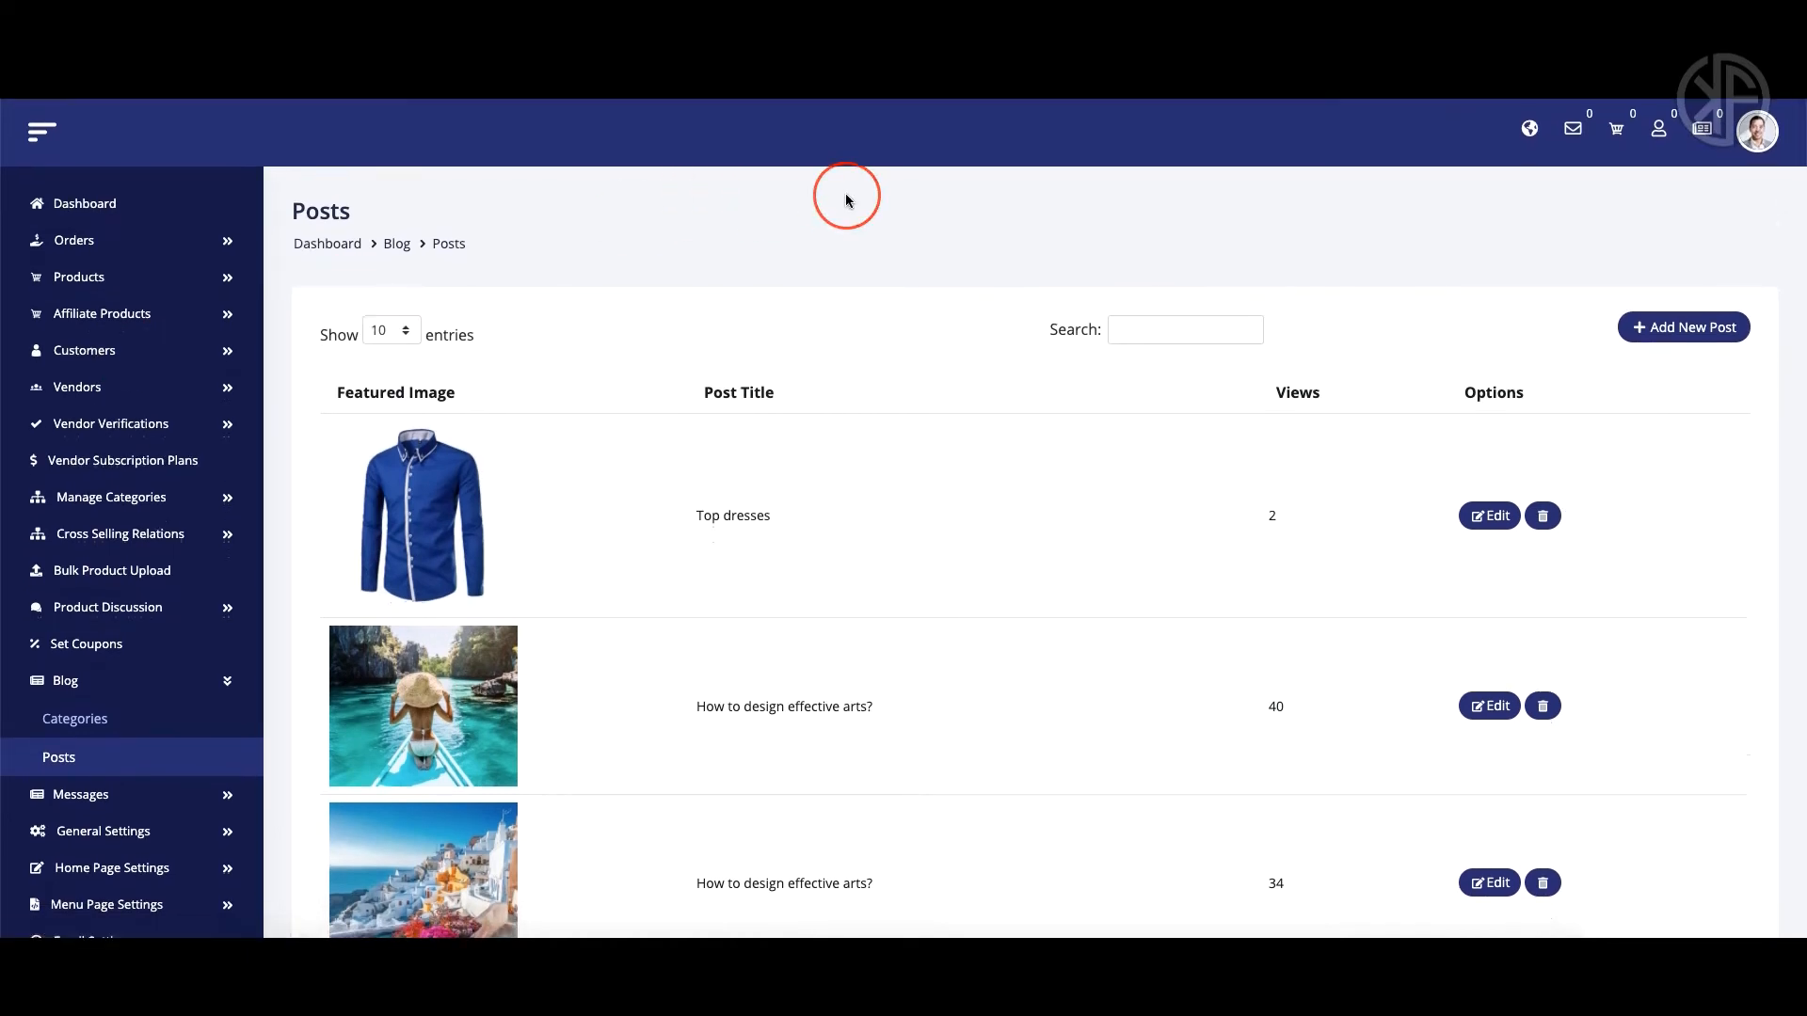